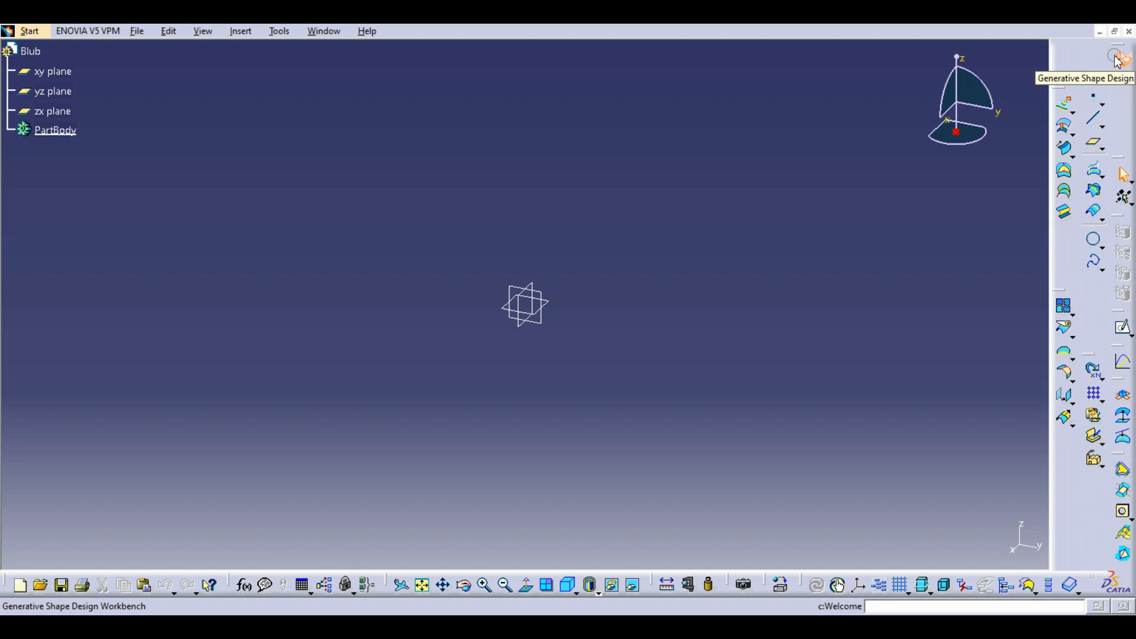
Step: Insert two geometrical sets under the part, named Base and Blub
left_click(245, 32)
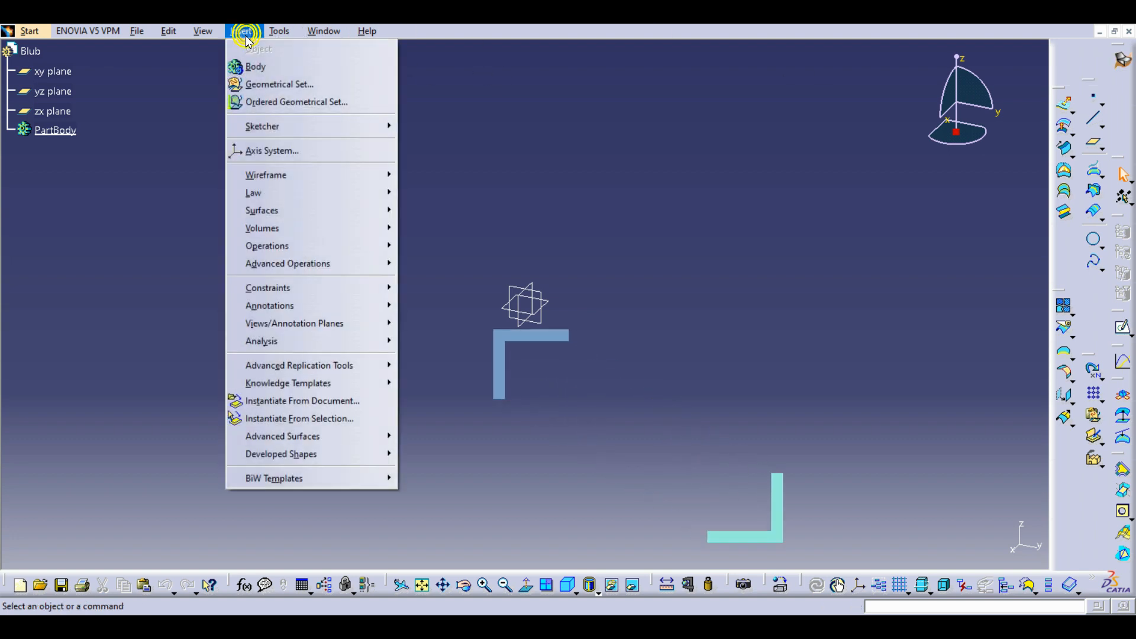
left_click(272, 84)
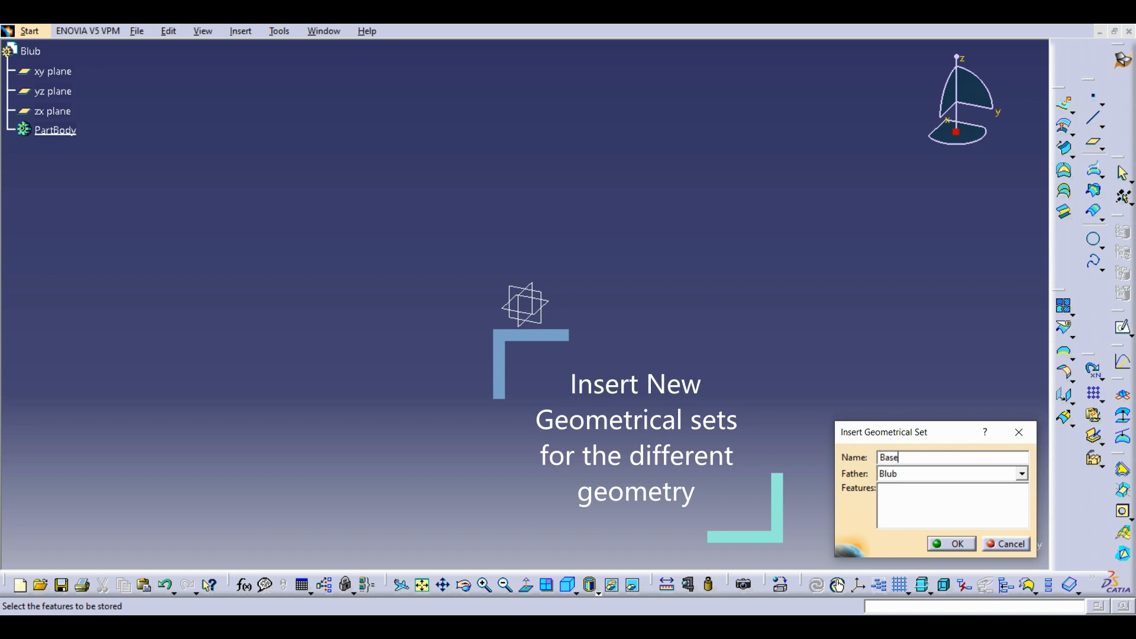
key("Return")
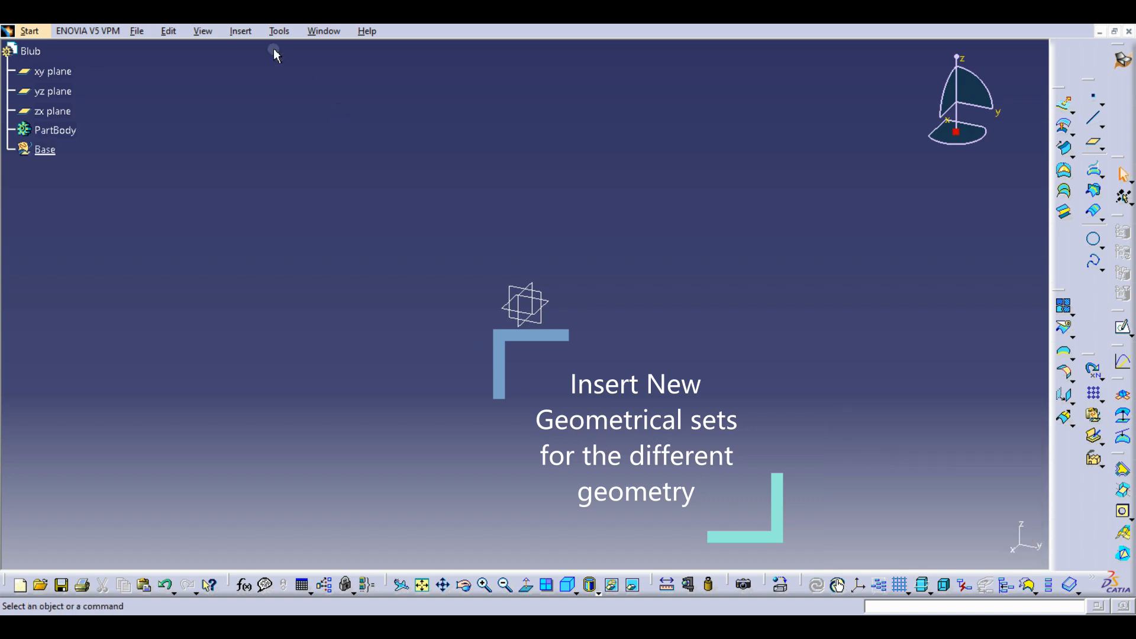
left_click(240, 31)
left_click(262, 83)
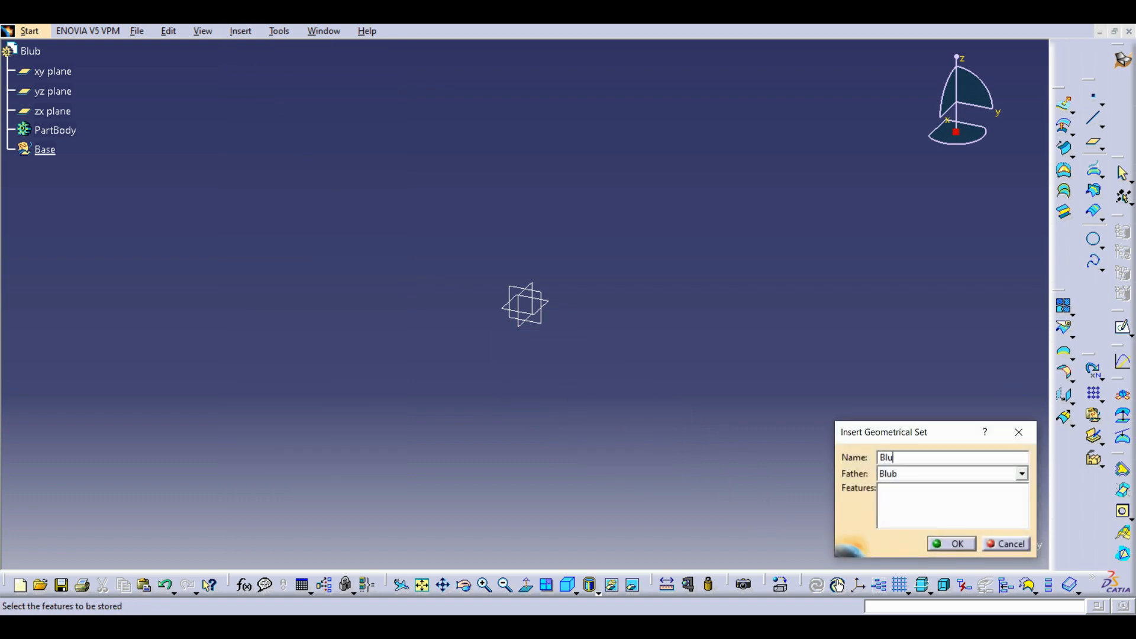
key("Return")
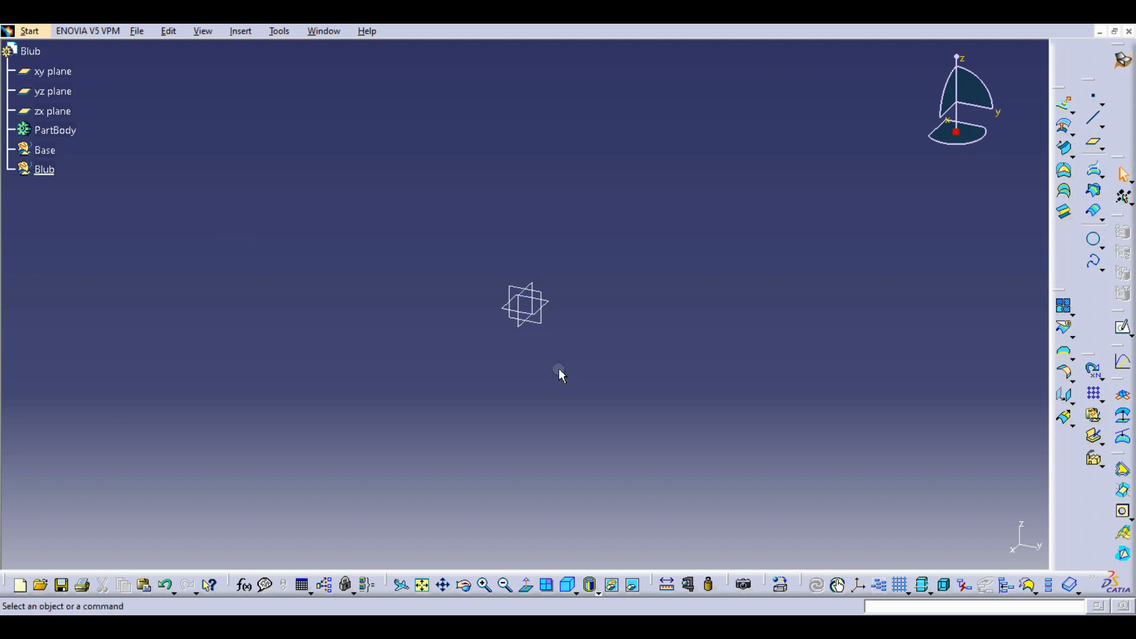
Step: Make the Base geometrical set the work object and start a sketch on the yz plane
left_click(52, 91)
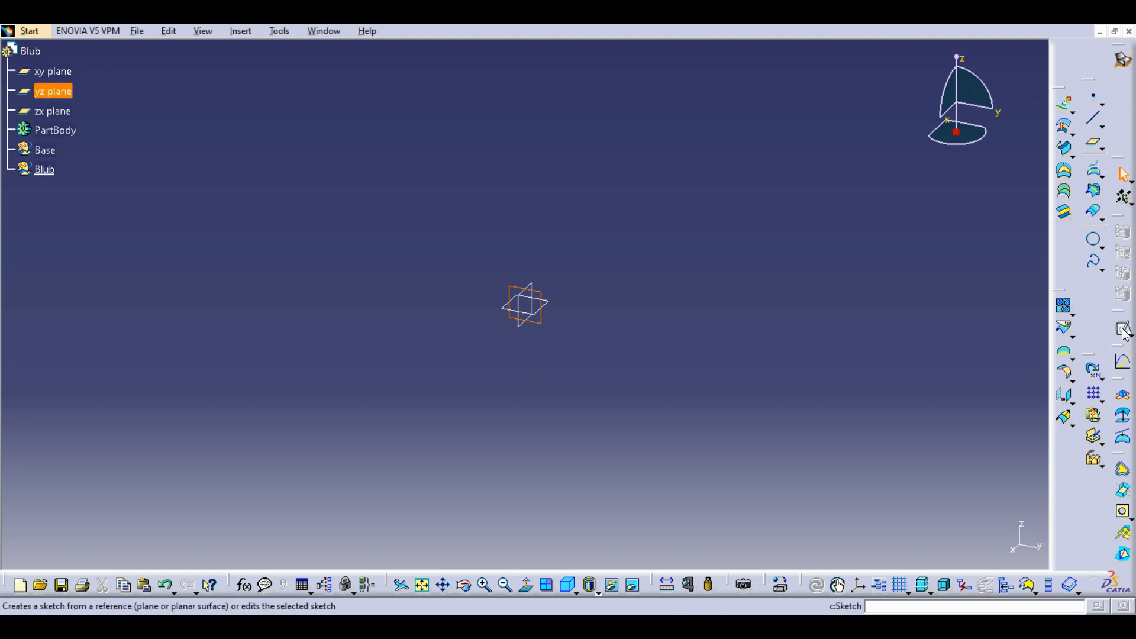
right_click(39, 150)
left_click(126, 255)
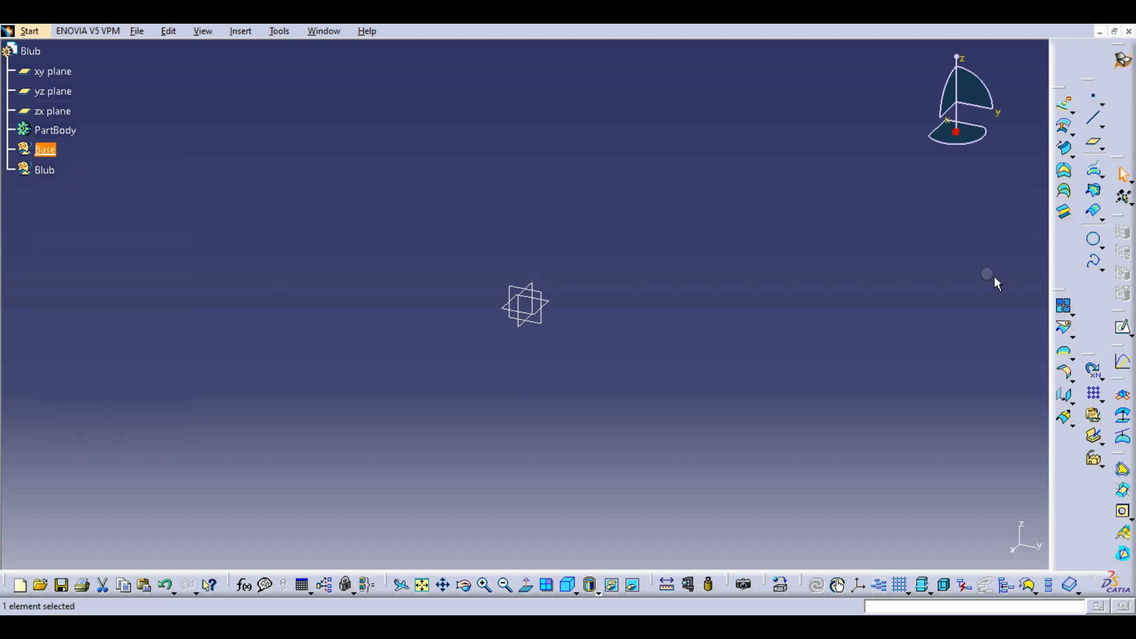
left_click(1128, 335)
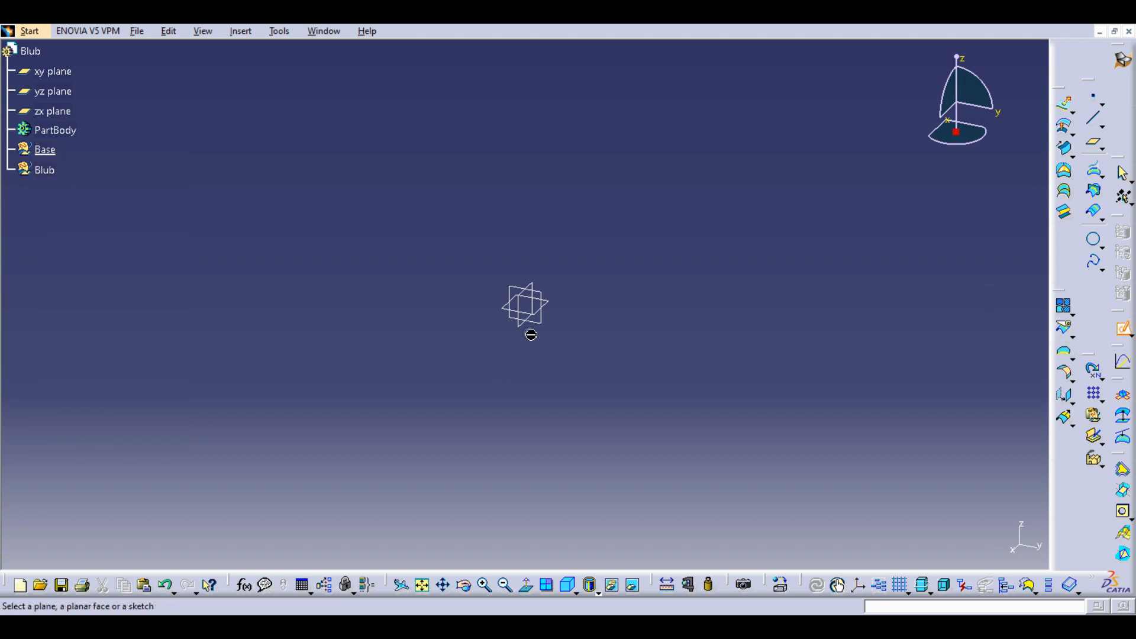
left_click(540, 323)
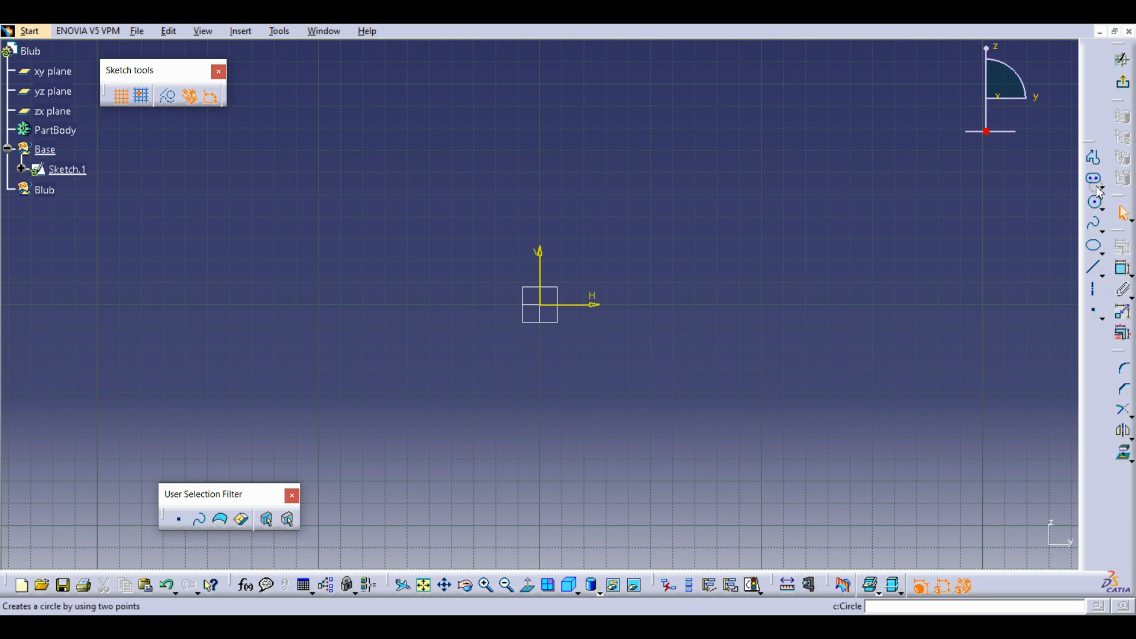
Step: Sketch an open stepped profile about 1.75 in wide and 4.4 in tall, from just above the origin down to the vertical axis
left_click(1094, 157)
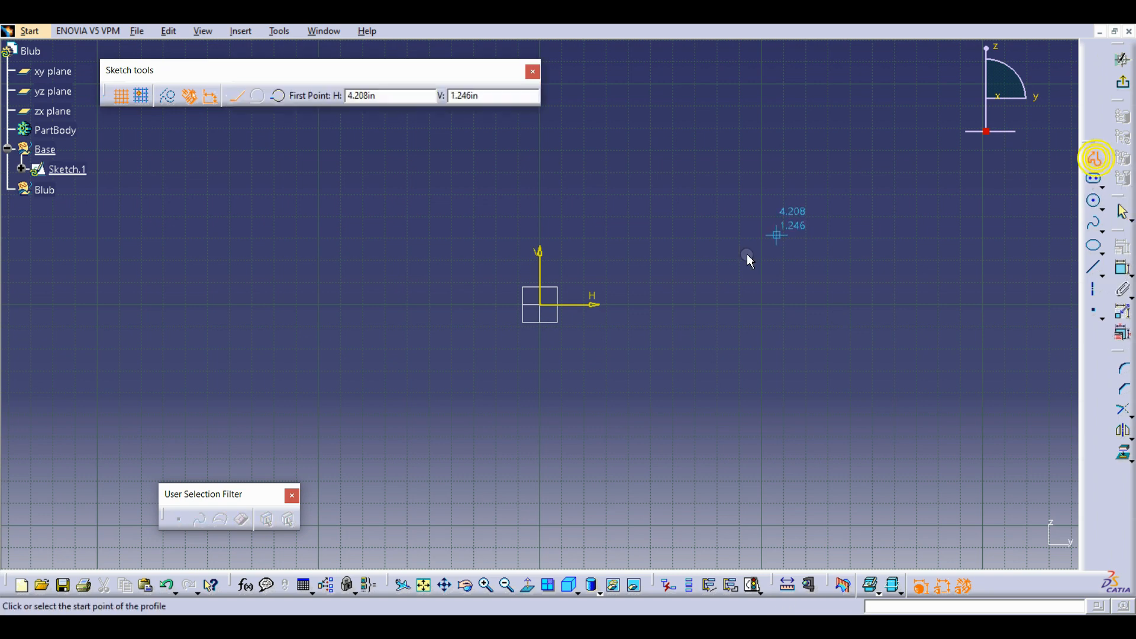
left_click(530, 288)
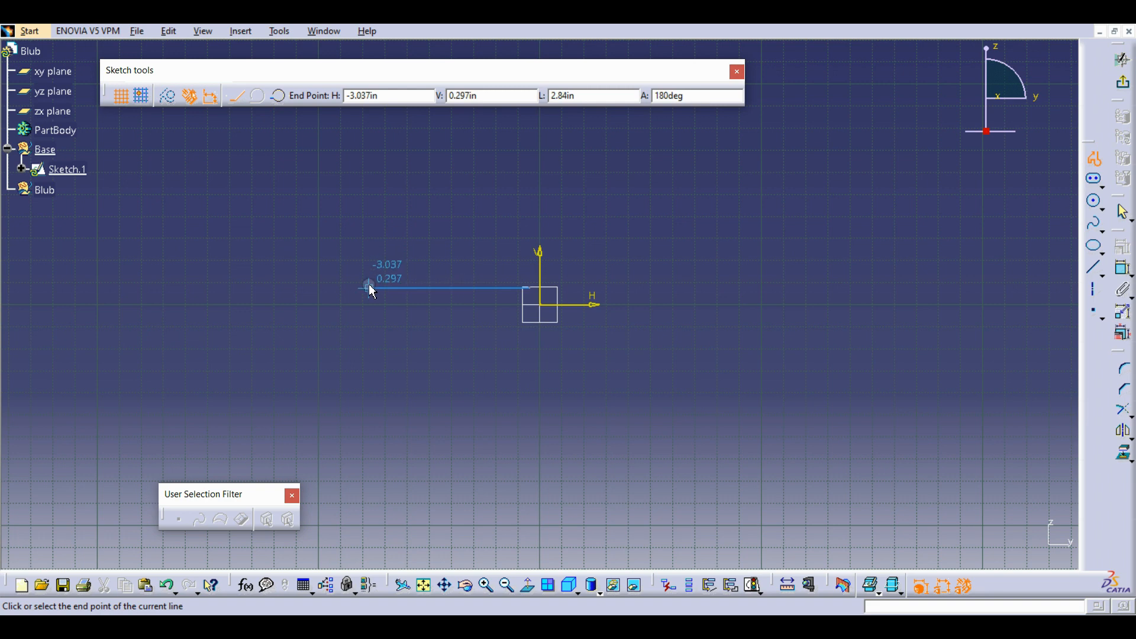
left_click(441, 288)
left_click(443, 382)
middle_click_drag(508, 476, 495, 291)
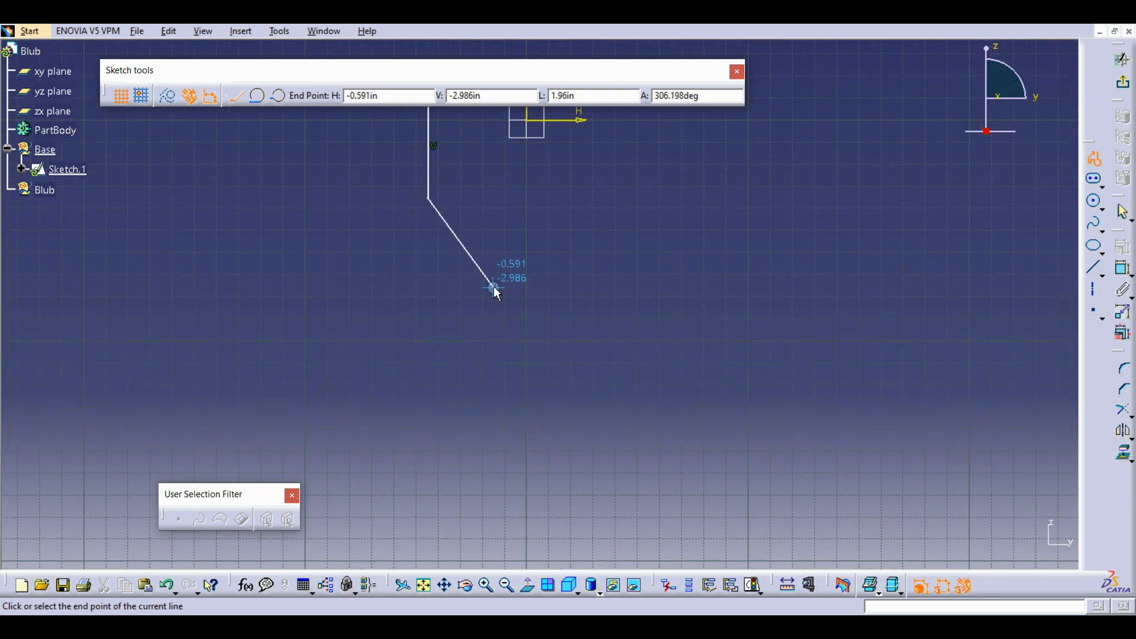
left_click(474, 242)
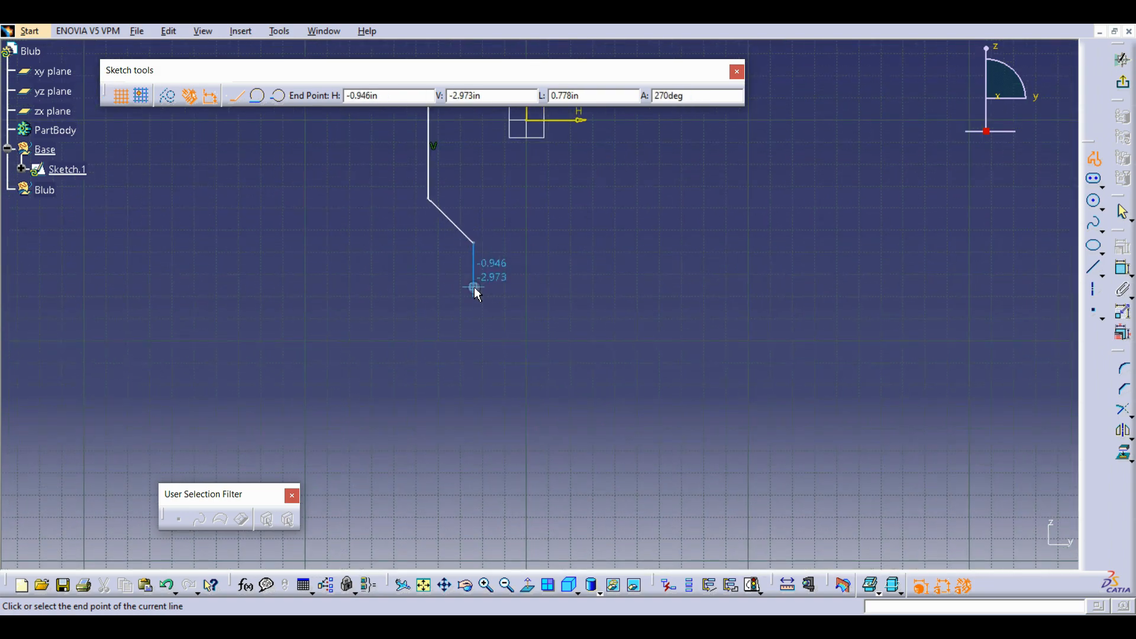
left_click(474, 337)
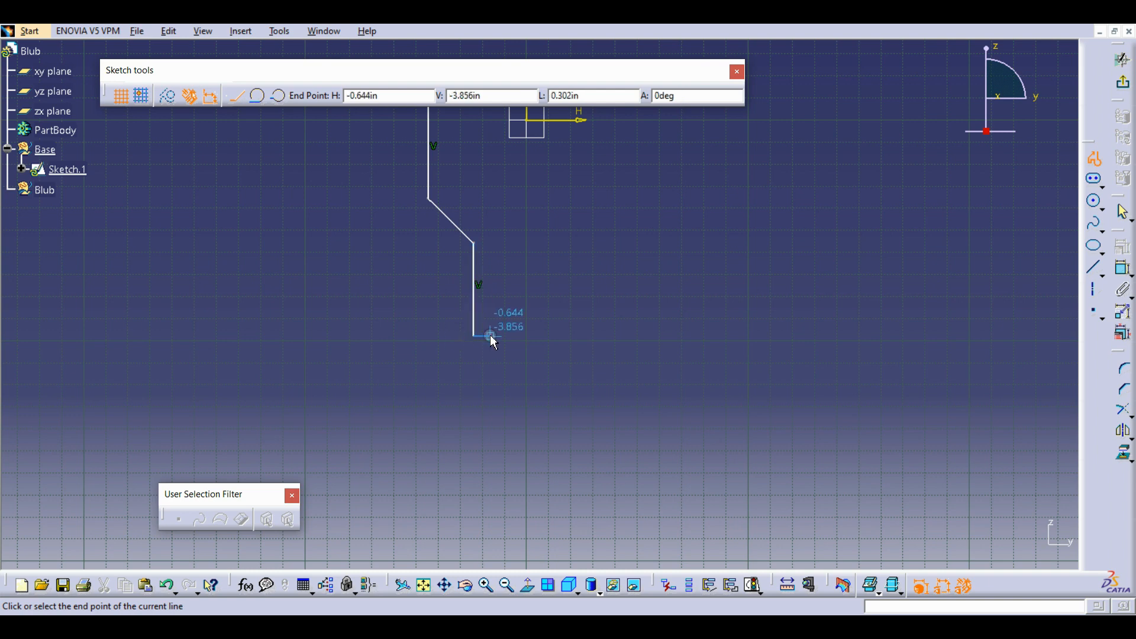
left_click(492, 336)
left_click(508, 352)
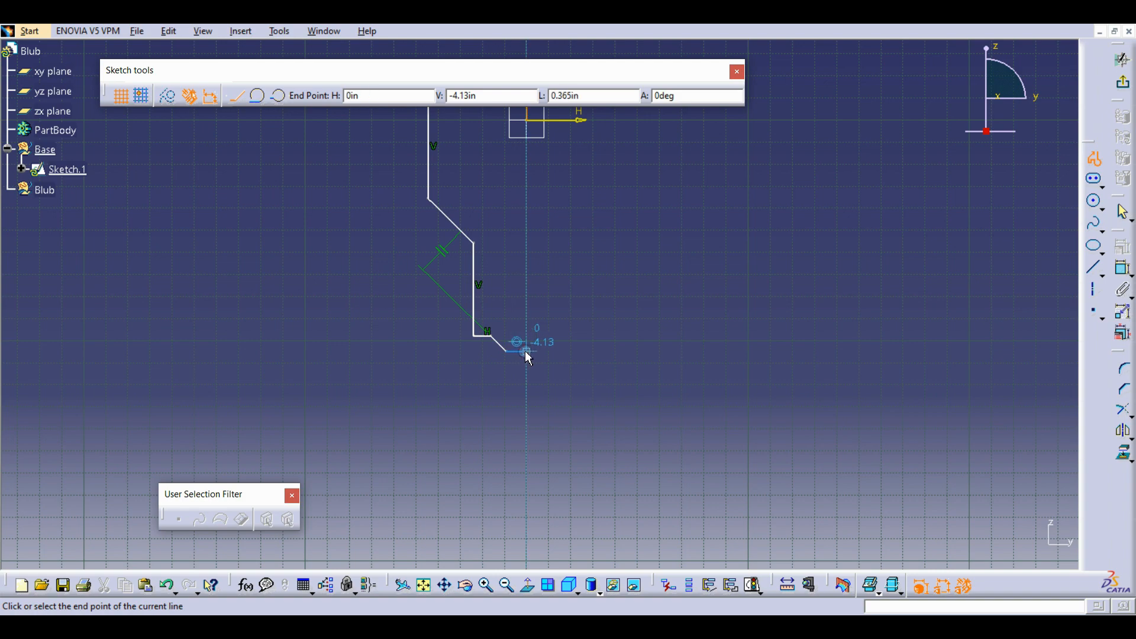
double_click(526, 352)
Step: Extend the profile's top horizontal line to the vertical axis with Trim
middle_click_drag(595, 280, 673, 484)
left_click(676, 481)
middle_click_drag(711, 403, 654, 368)
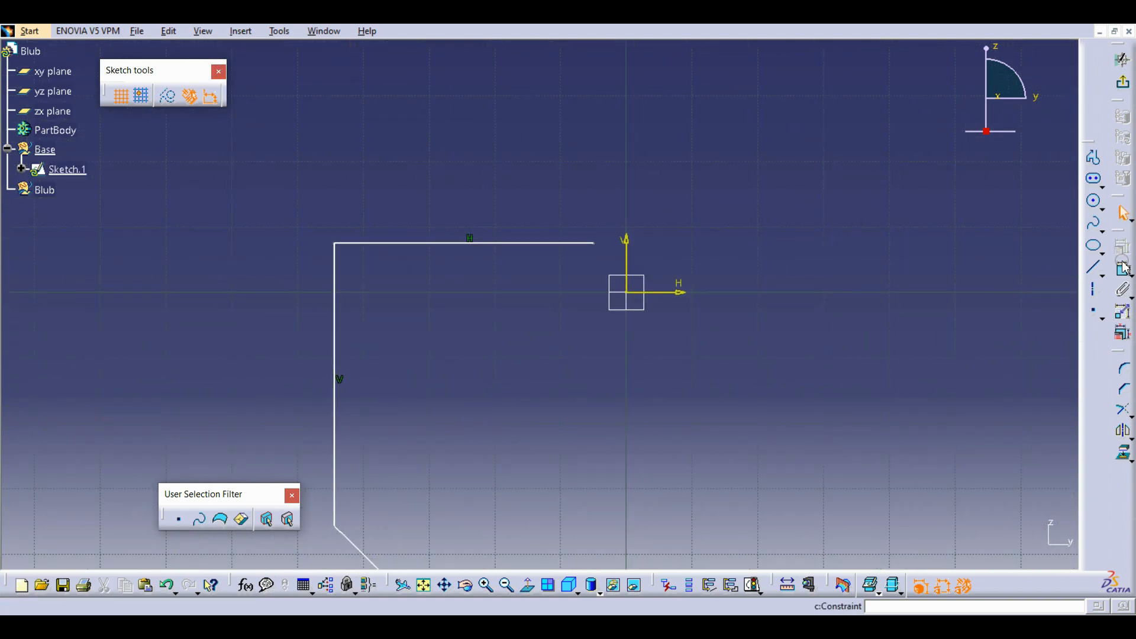
left_click(1124, 410)
left_click(588, 243)
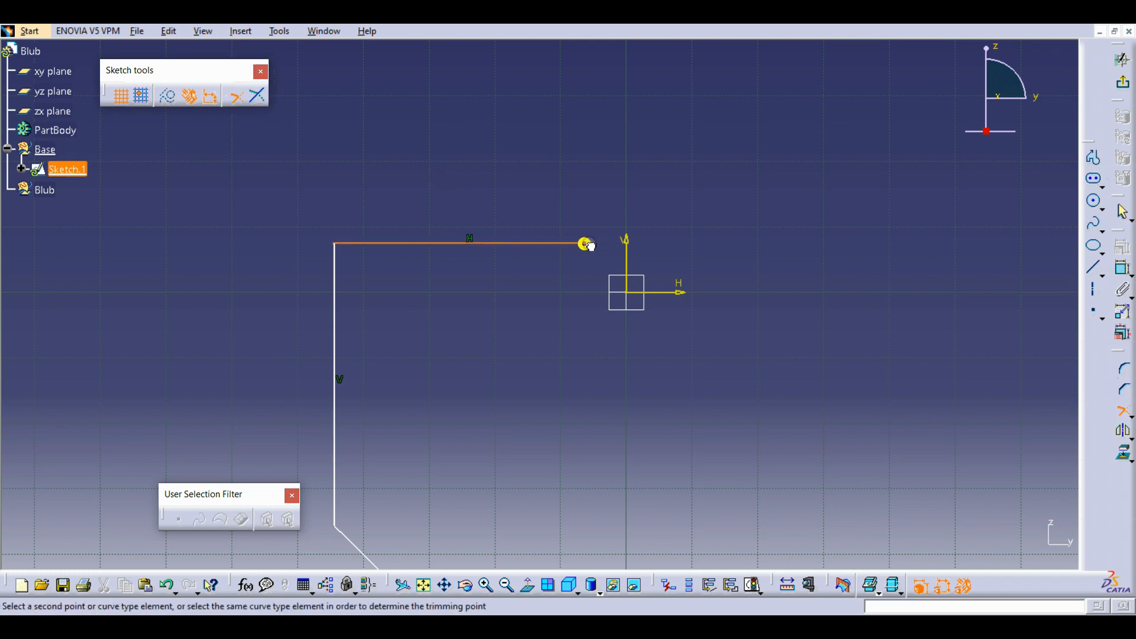
left_click(631, 261)
mouse_move(773, 225)
middle_mouse_down()
mouse_move(702, 326)
mouse_move(739, 242)
middle_mouse_up()
Step: Dimension the upper vertical line from the vertical axis and the top line from the horizontal axis
left_click(1125, 274)
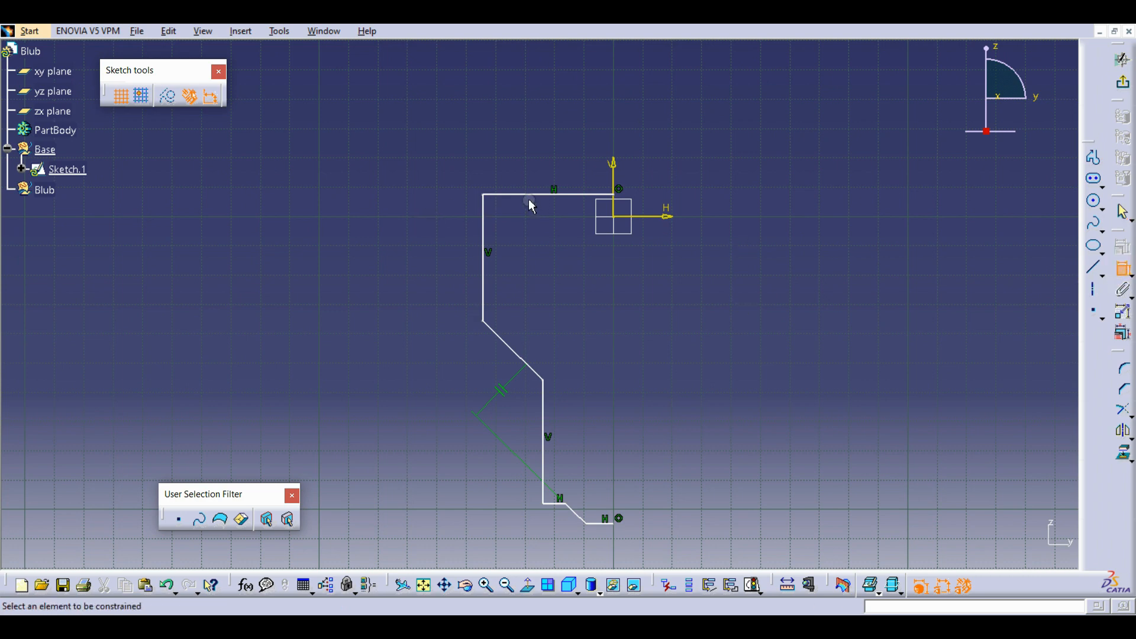
left_click(484, 218)
left_click(612, 175)
left_click(563, 124)
left_click(1125, 269)
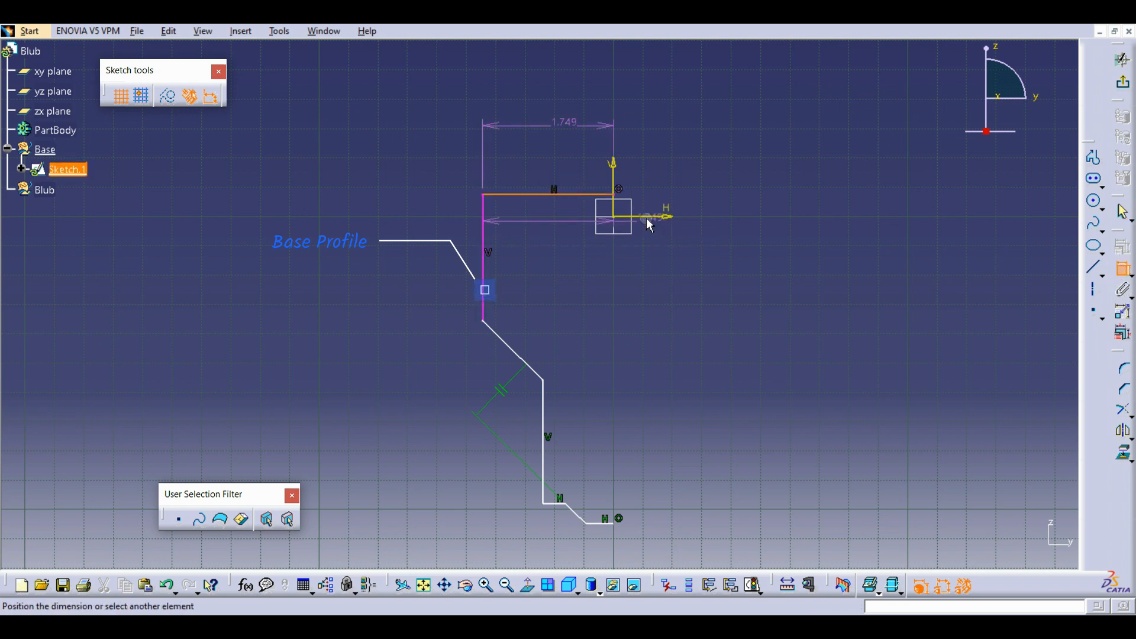
left_click(649, 217)
left_click(705, 162)
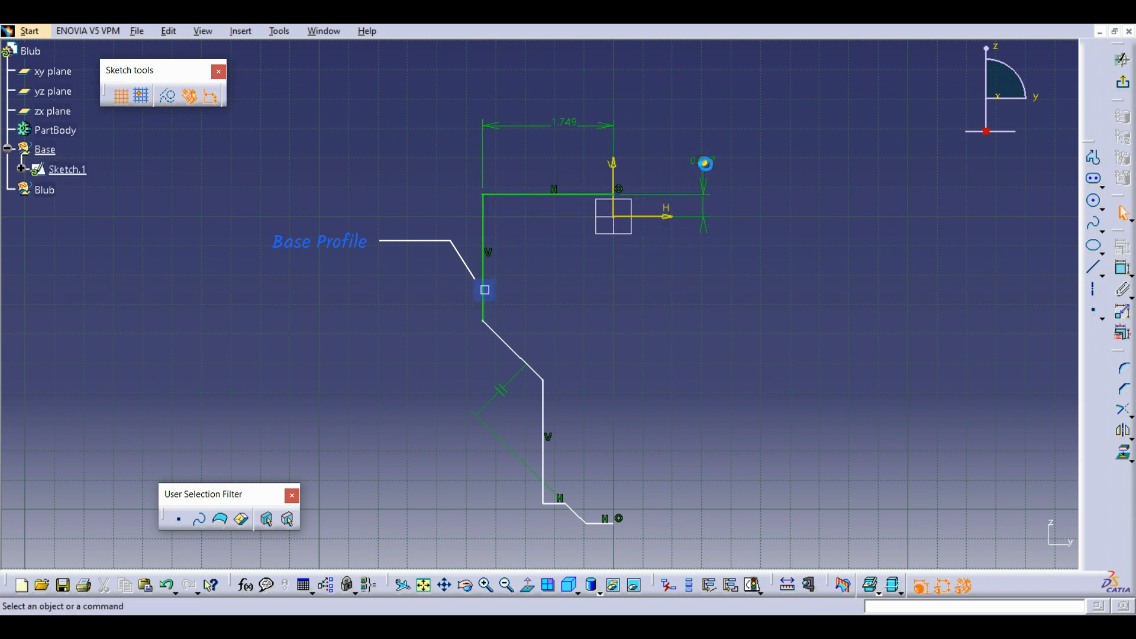
Step: Dimension the distance between the lower vertical line and the vertical axis
left_click(1124, 269)
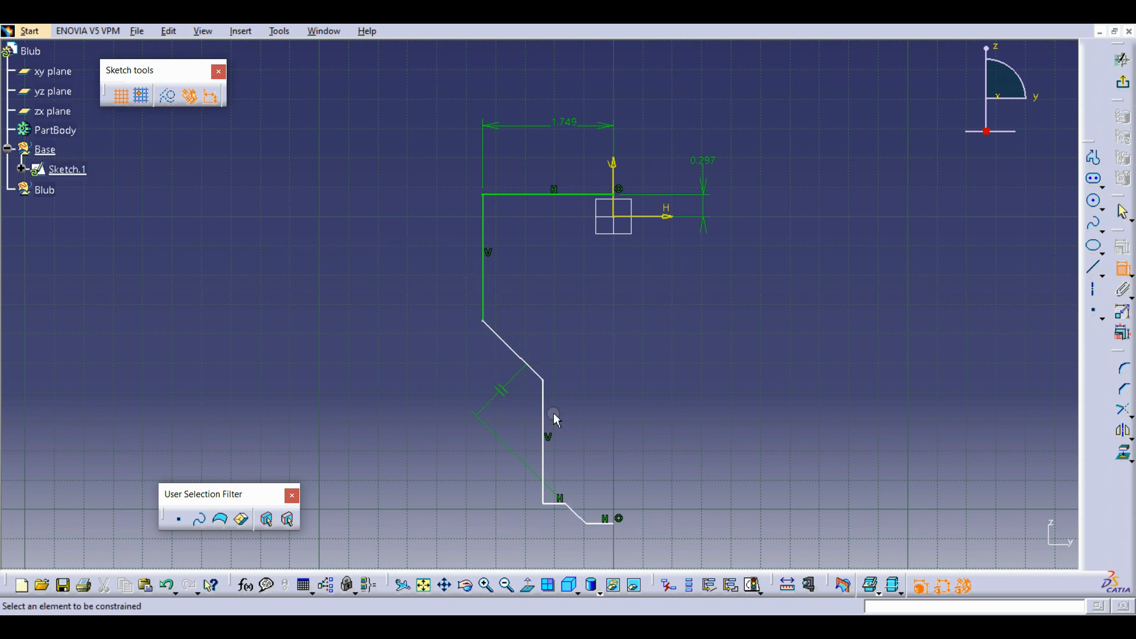
left_click(543, 417)
left_click(614, 177)
left_click(675, 355)
mouse_move(674, 356)
middle_mouse_down()
mouse_move(695, 332)
mouse_move(702, 260)
middle_mouse_up()
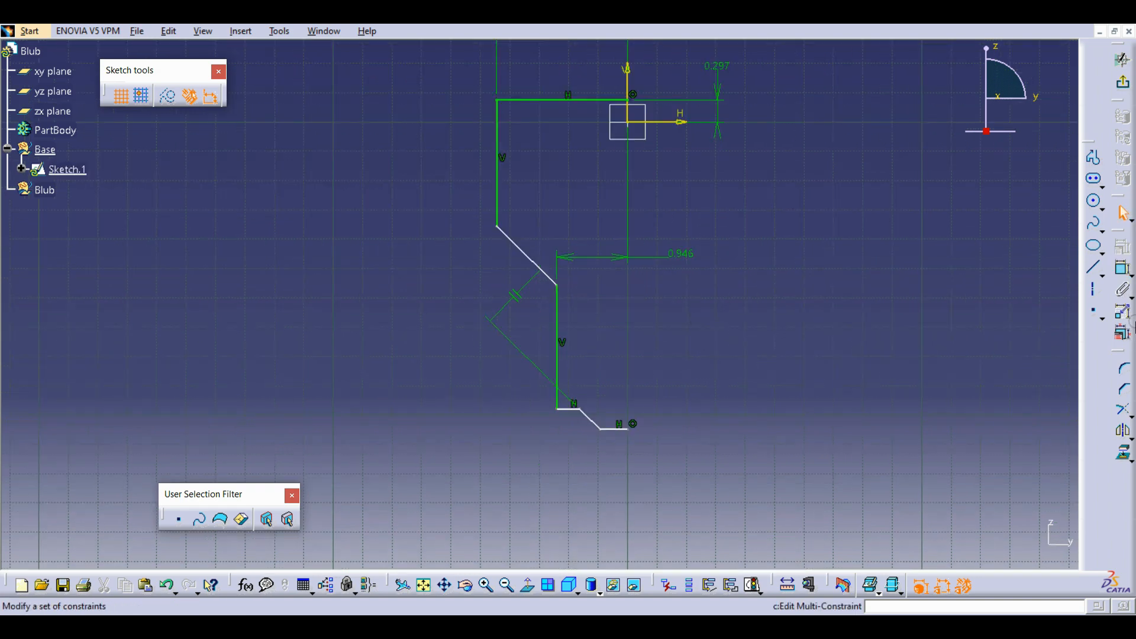
Step: Dimension the vertical distance between the two short horizontal lines at the profile's lower end
left_click(1120, 271)
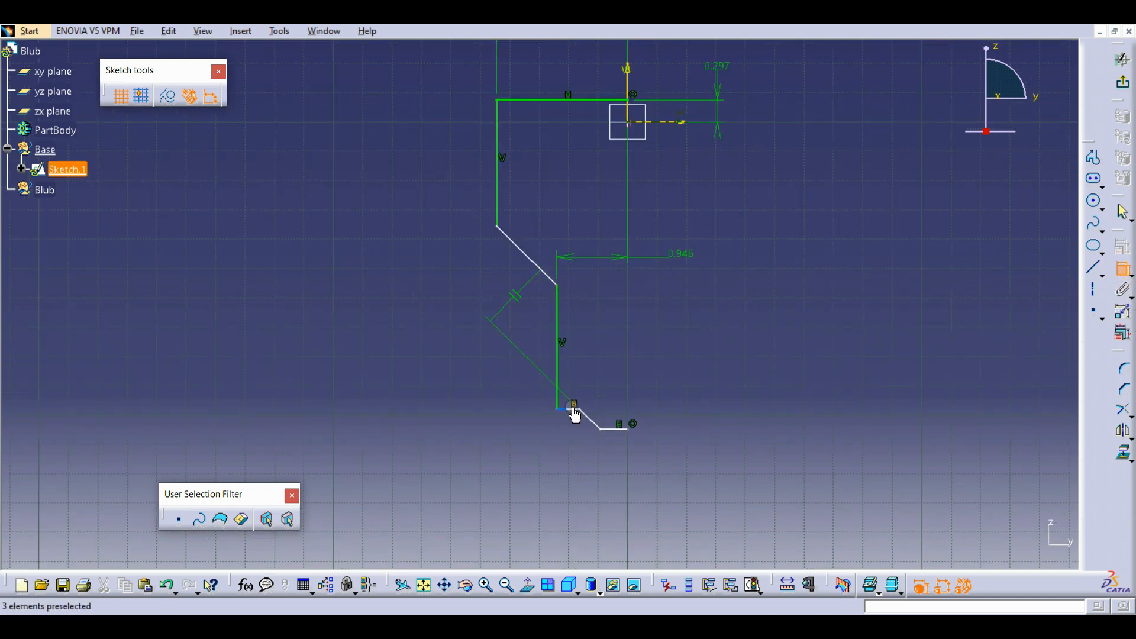
left_click(577, 409)
left_click(610, 429)
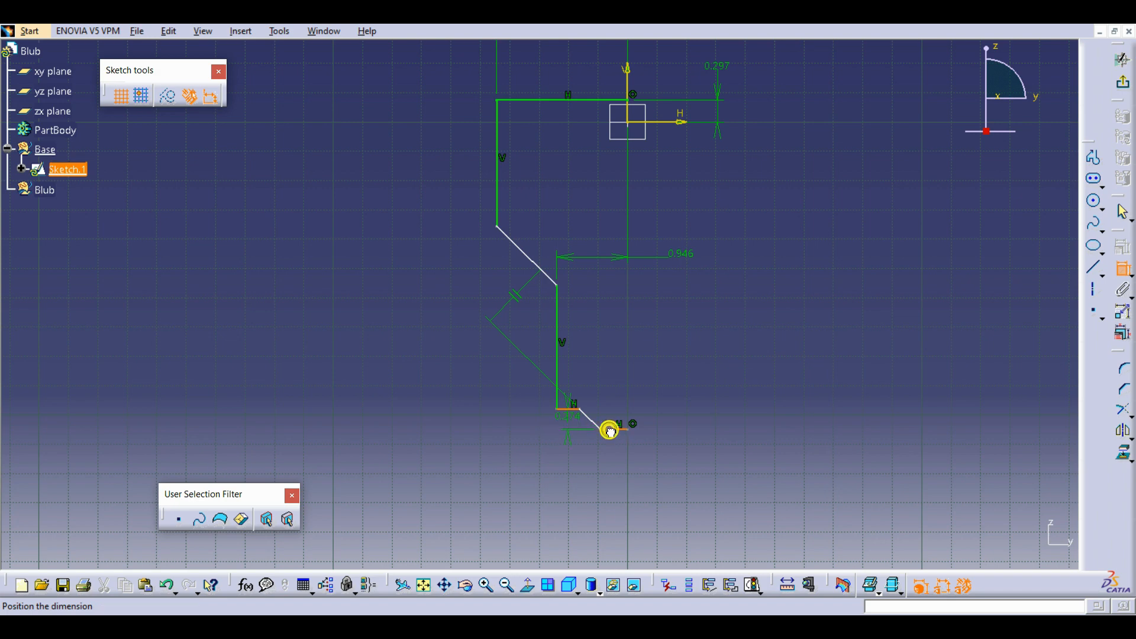
left_click(681, 481)
Step: Dimension the distance from the profile's bottom line to the horizontal axis
left_click(1120, 271)
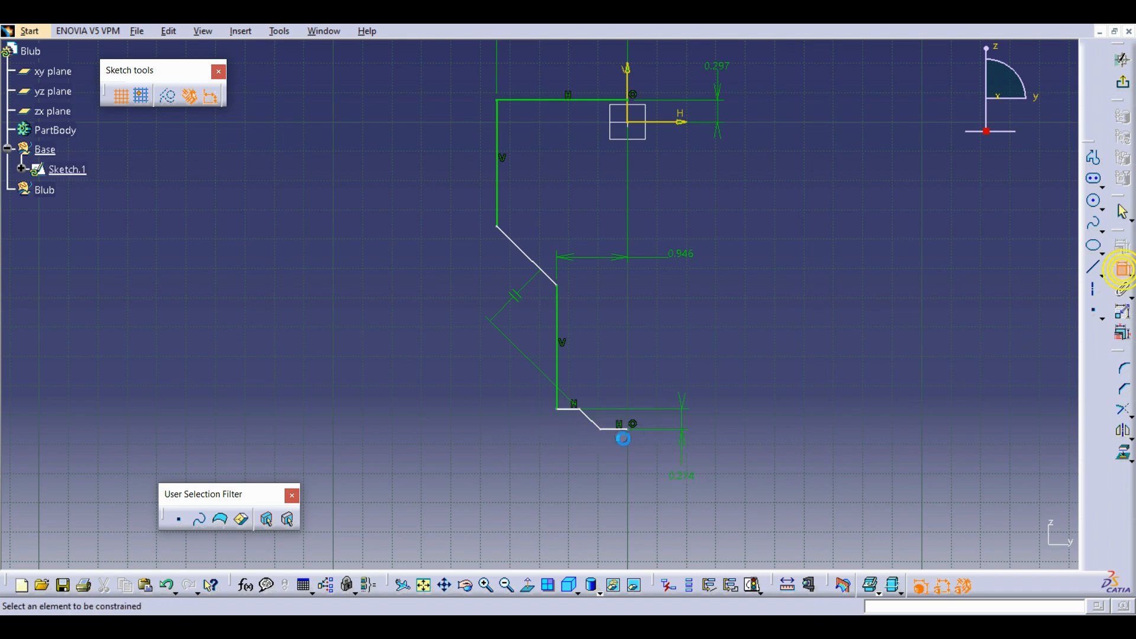
left_click(614, 429)
left_click(675, 122)
left_click(832, 236)
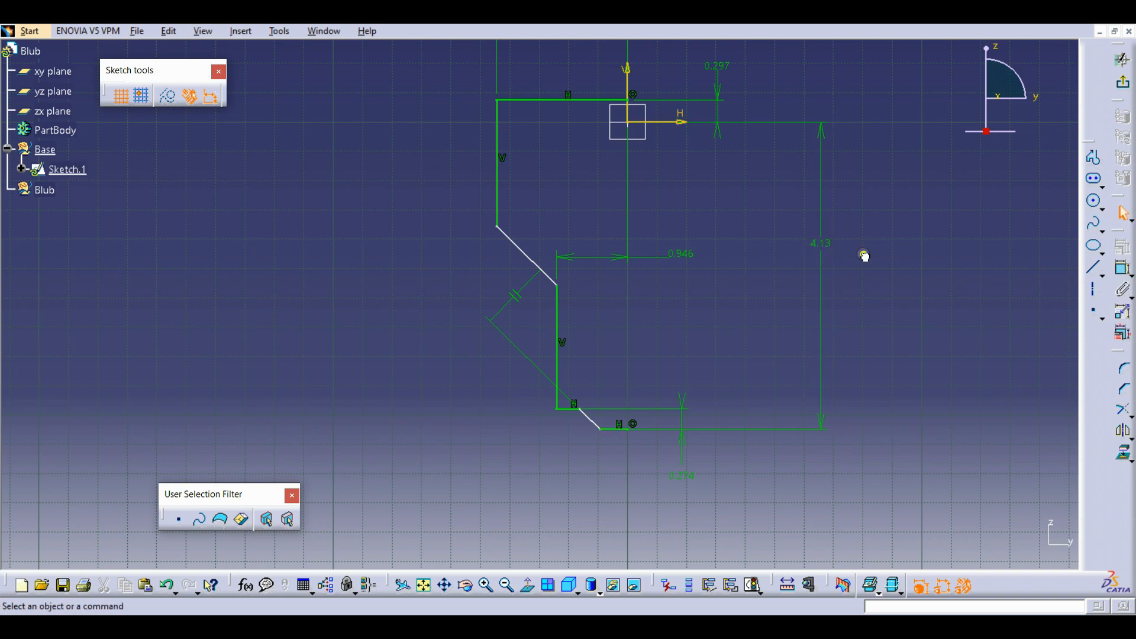
middle_click_drag(876, 291, 816, 369)
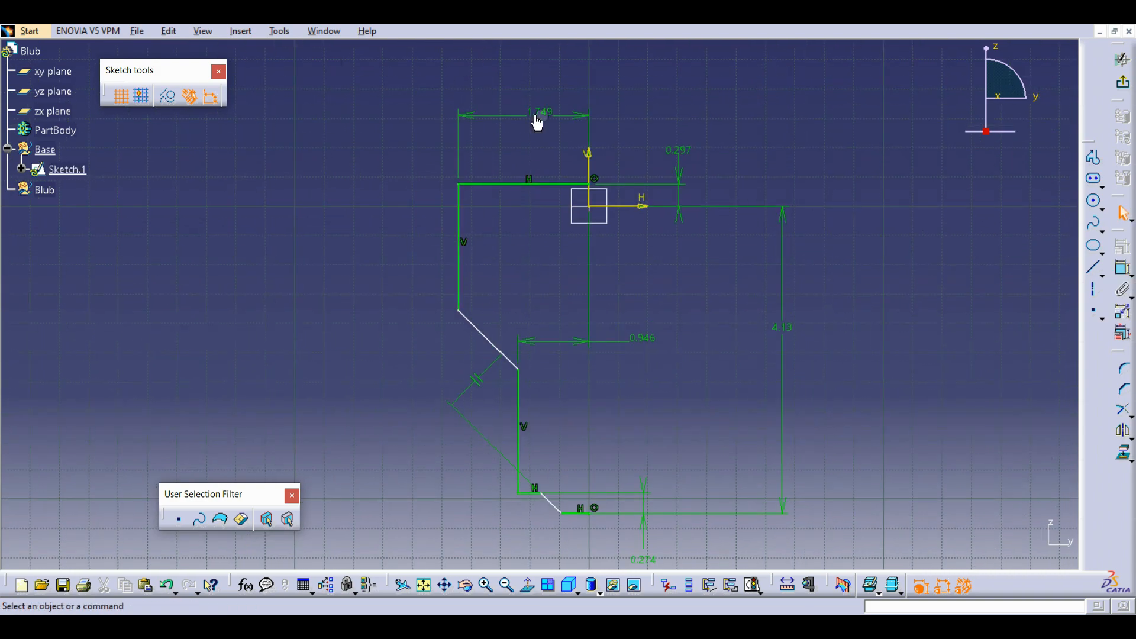
middle_click_drag(631, 271, 671, 245)
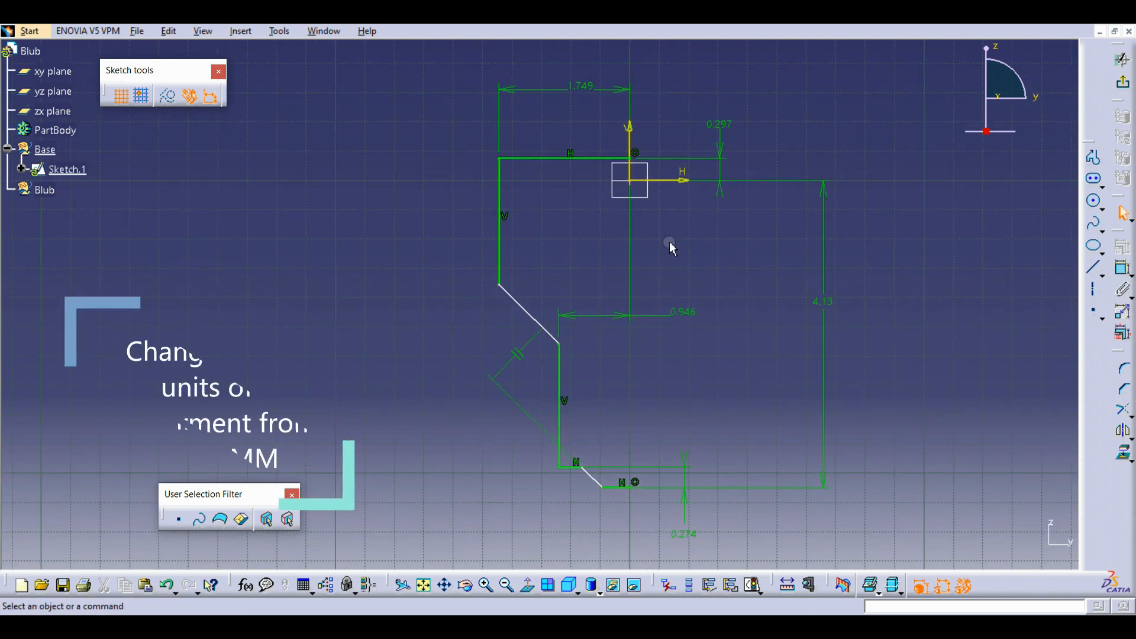
Step: Exit the sketch and change the length unit from inches to millimetres in the Parameters and Measure options
left_click(278, 32)
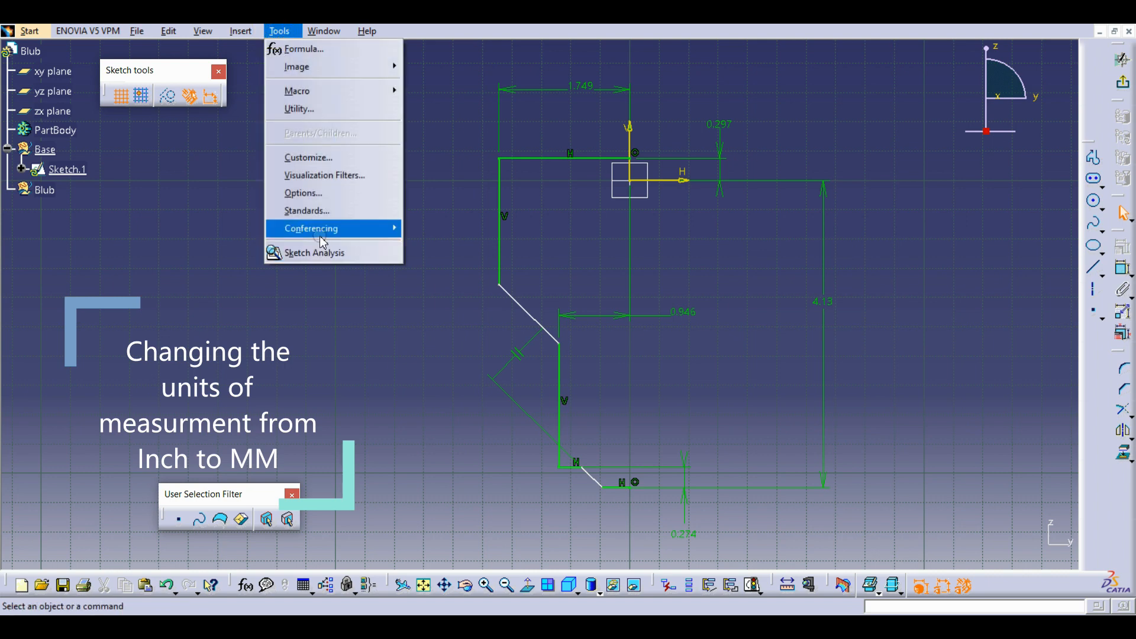
left_click(800, 266)
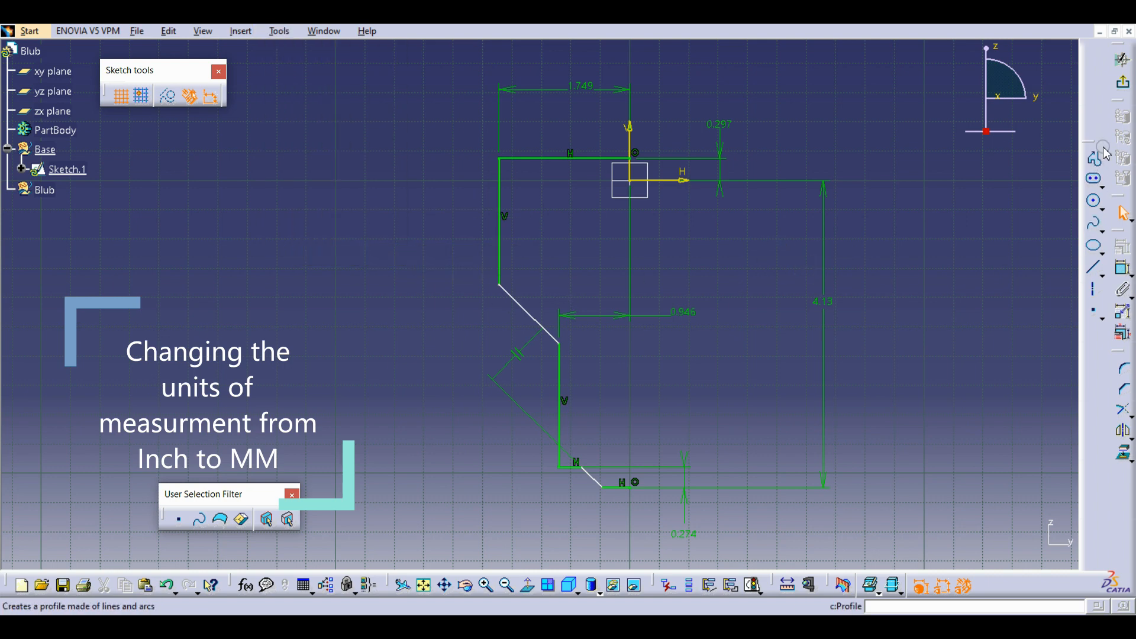
left_click(1123, 82)
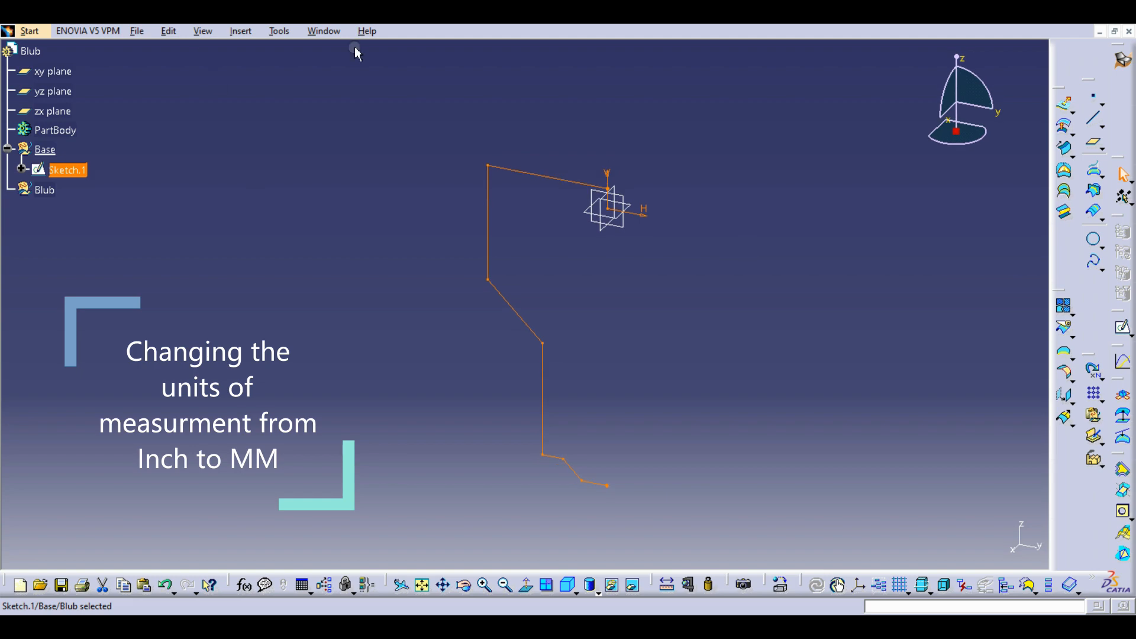
left_click(282, 34)
left_click(314, 396)
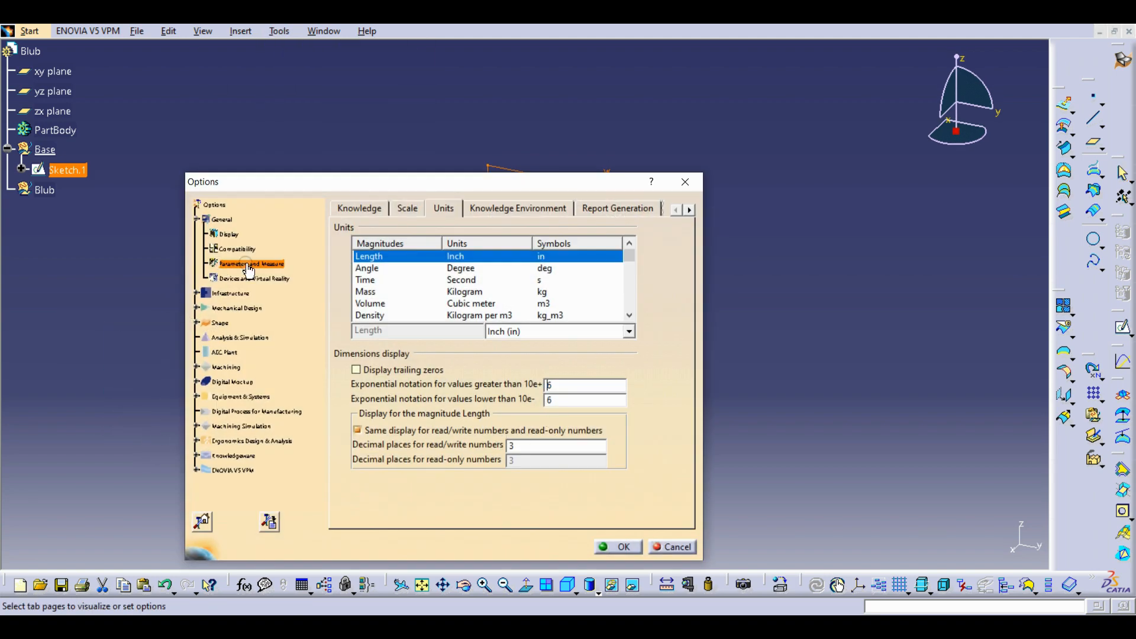
left_click(530, 332)
left_click(519, 347)
left_click(617, 548)
Step: Reopen the base profile sketch and set the upper vertical line's distance from the vertical axis to 20 mm
left_click(754, 282)
left_click(538, 176)
double_click(538, 176)
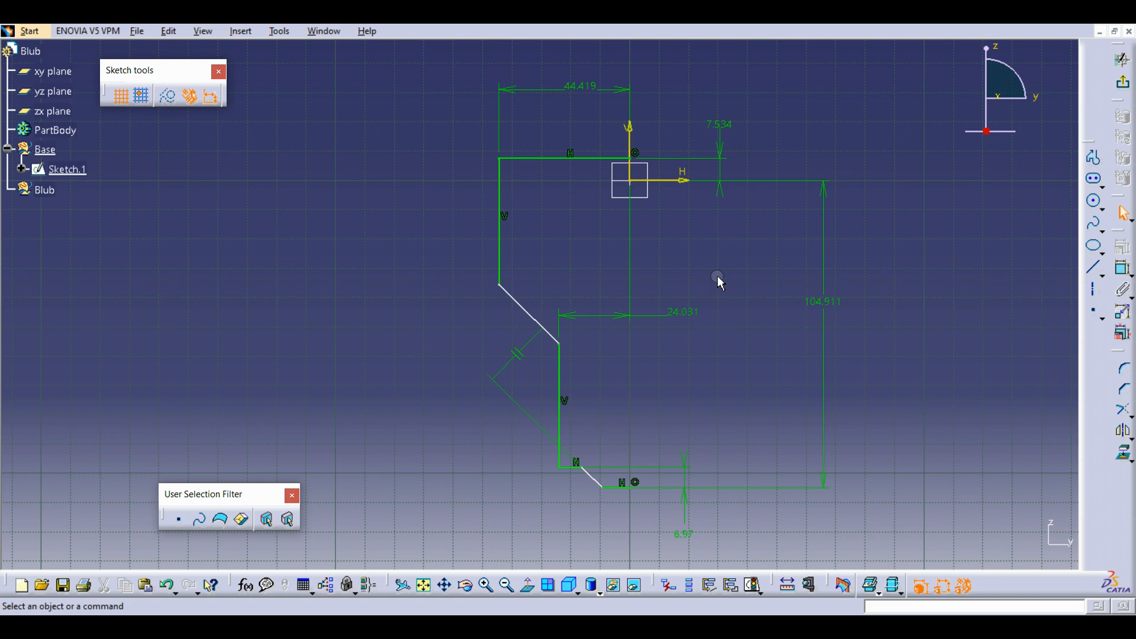
double_click(586, 87)
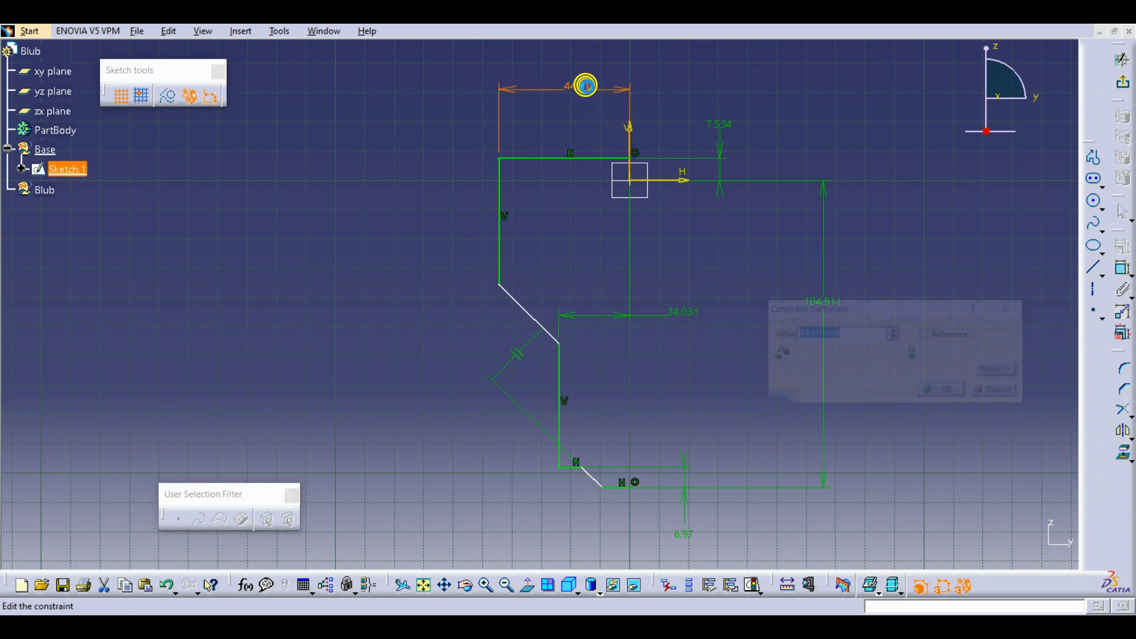
type("20")
key("Return")
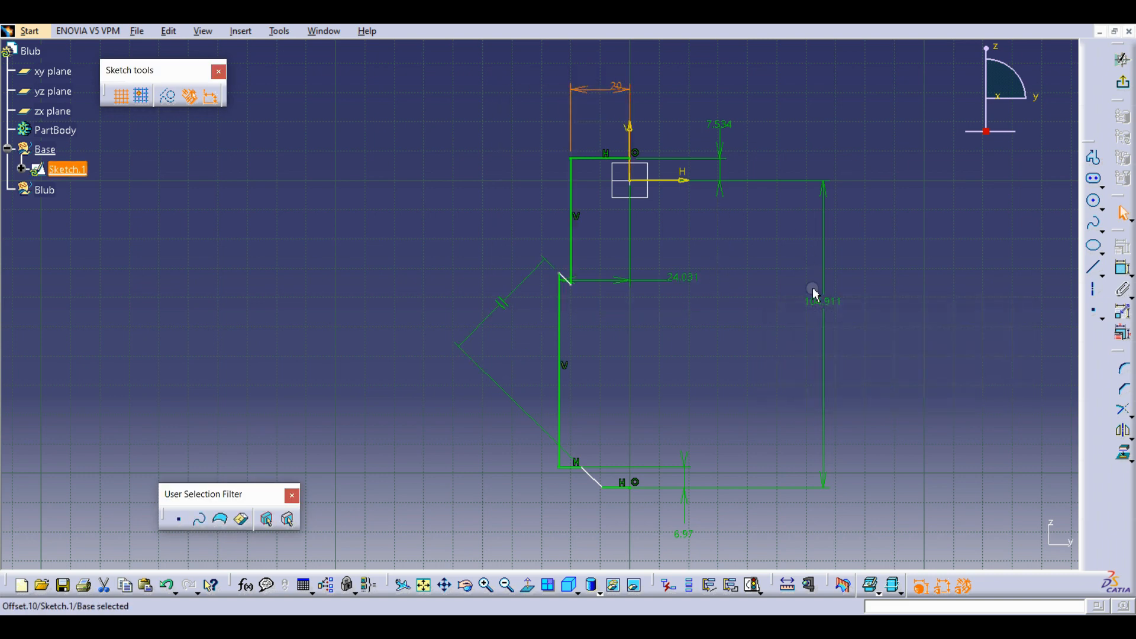
Step: Set the lower vertical line's distance from the vertical axis to 13 mm
double_click(686, 277)
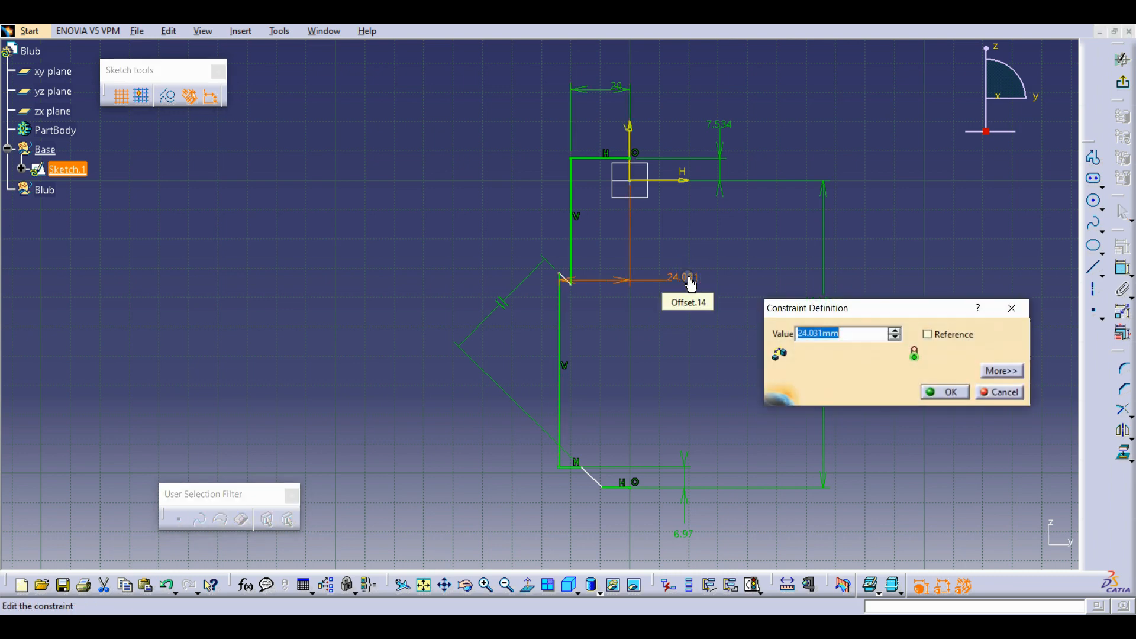
type("13")
key("Return")
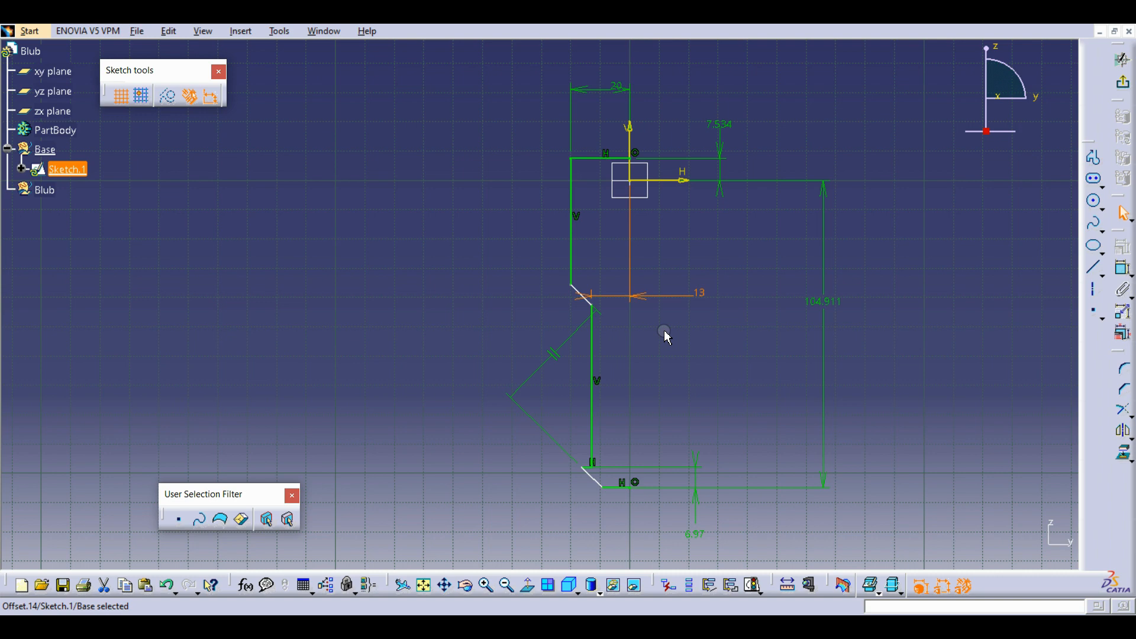
Step: Dimension the angle between the upper slanted line and the lower vertical line, and delete the parallelism constraint between the two slanted lines
middle_click_drag(682, 353, 684, 292)
middle_click(706, 347)
left_click(1122, 269)
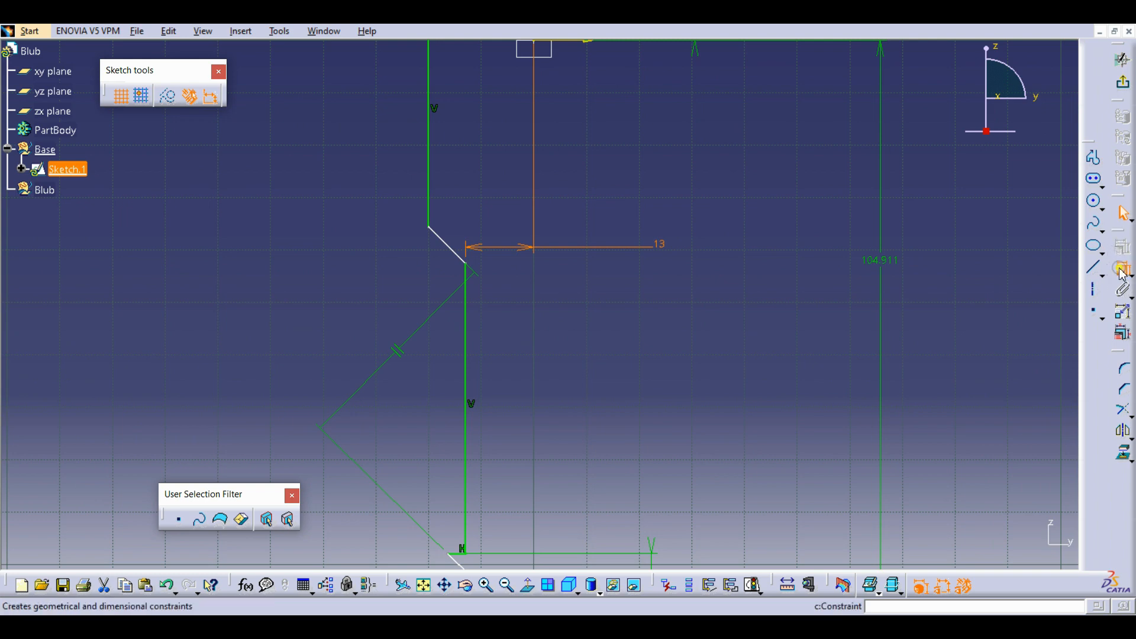
left_click(450, 248)
left_click(466, 361)
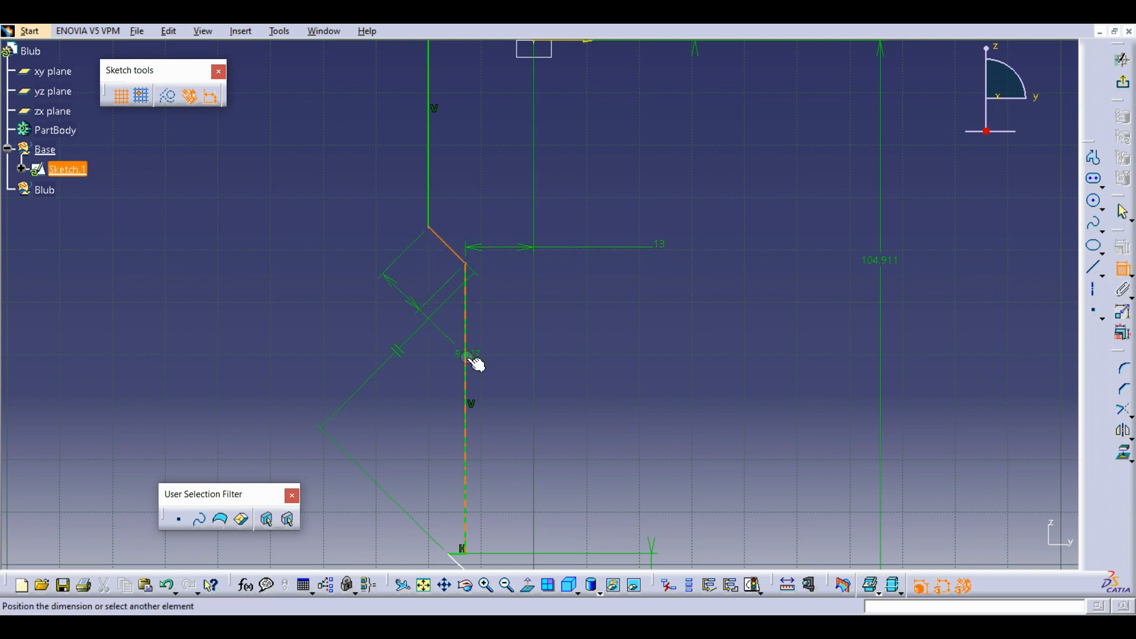
left_click(422, 304)
left_click(402, 347)
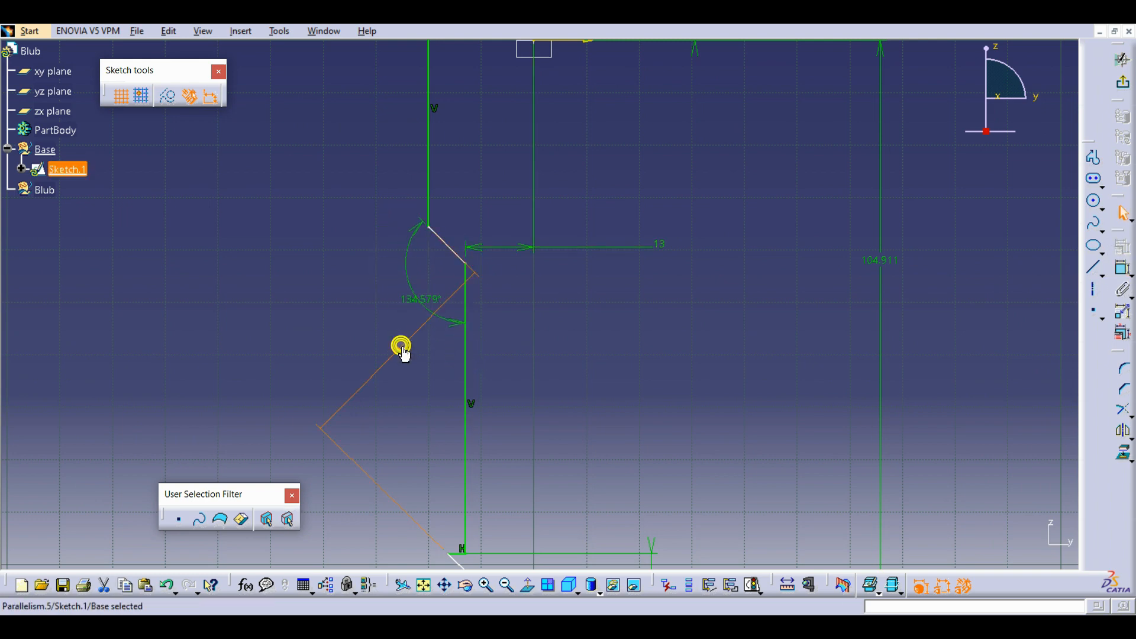
key("Delete")
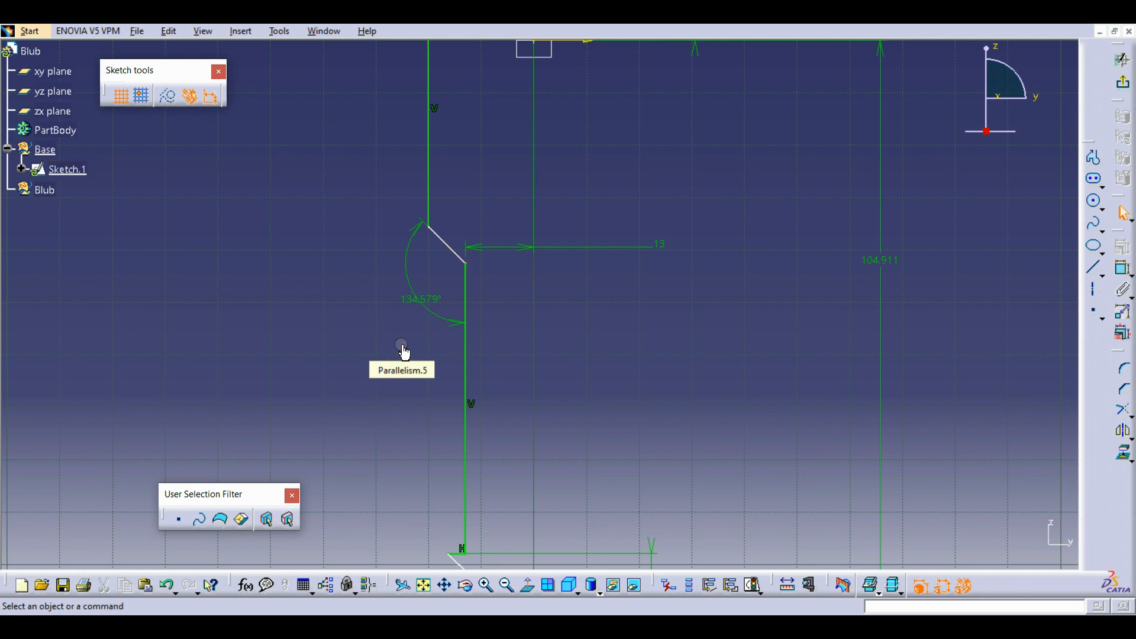
Step: Set the angle between the upper slanted line and the lower vertical line to 129.3°
double_click(422, 304)
type("1")
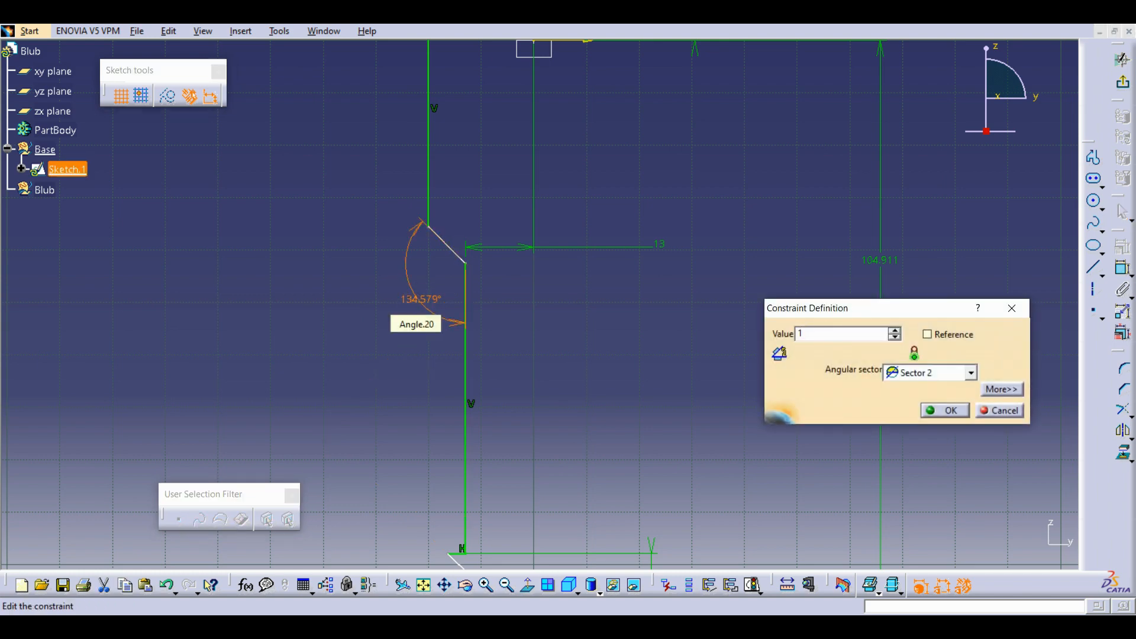
type("29.3")
key("Return")
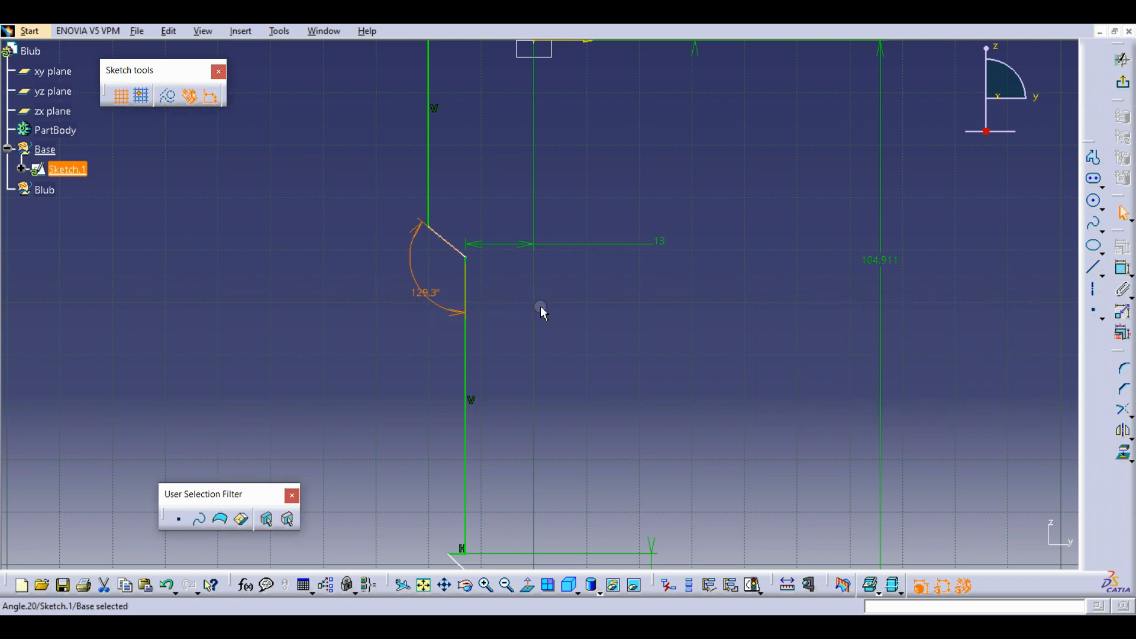
Step: Dimension the lower vertical line's length and set it to 14.5 mm
middle_click_drag(723, 307, 728, 385)
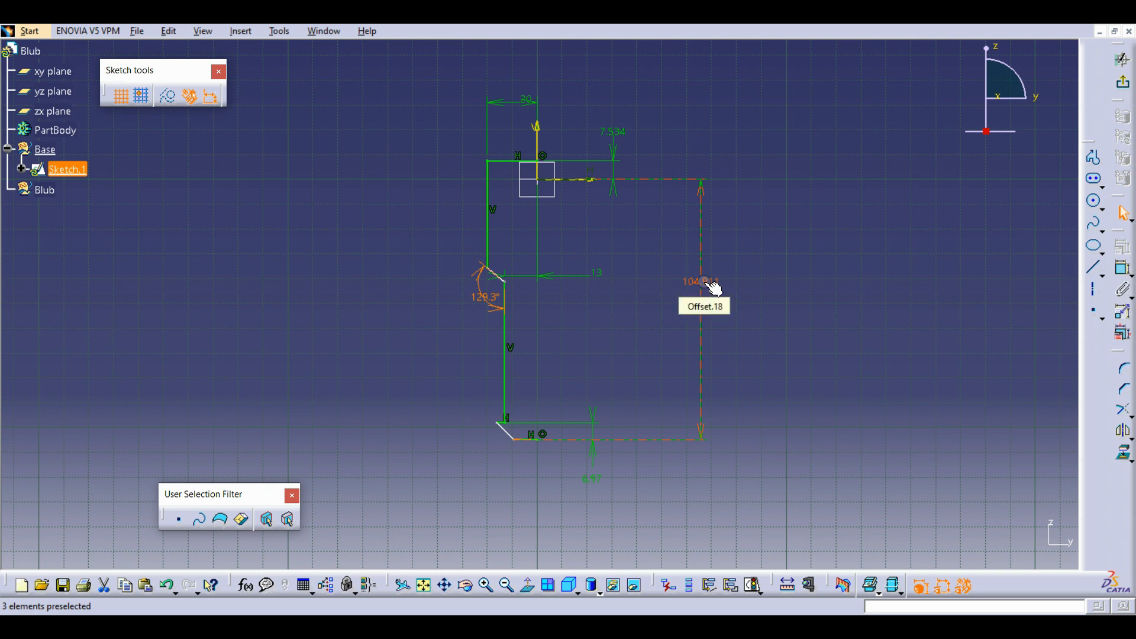
left_click(1119, 269)
left_click(505, 371)
left_click(381, 355)
double_click(393, 356)
type("14.5")
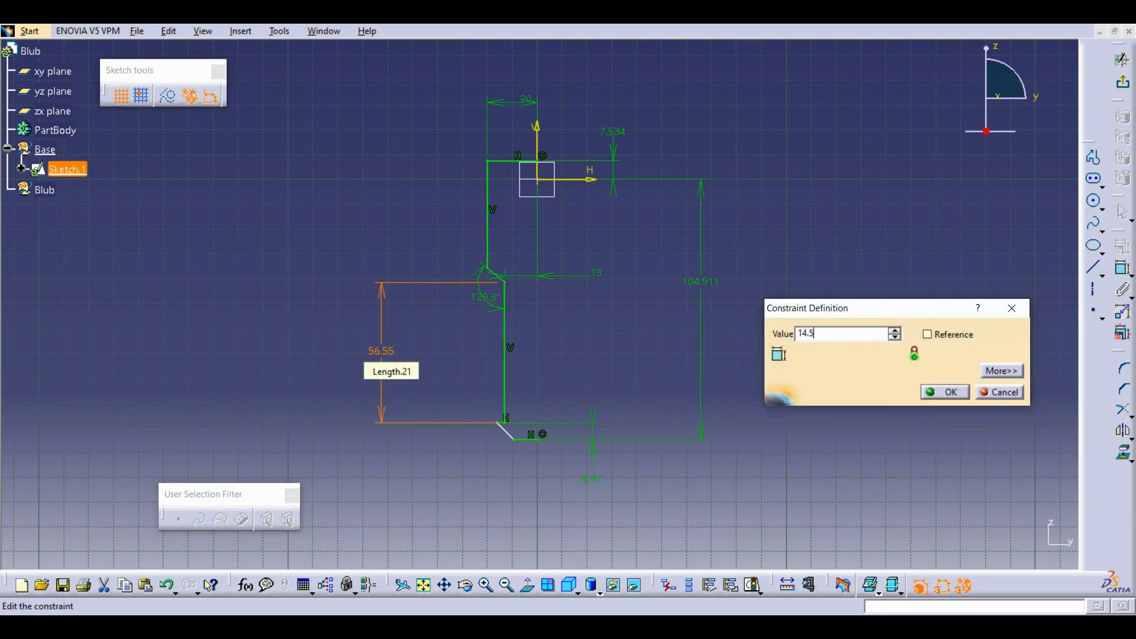
key("Return")
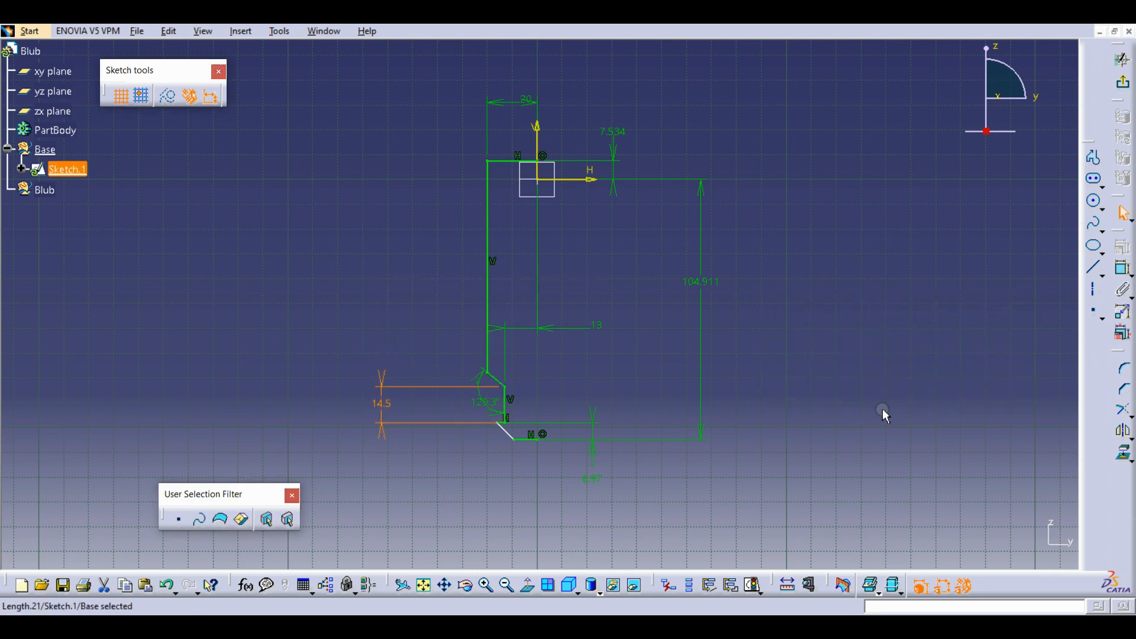
Step: Set the distance from the horizontal axis to 30.33 mm for the profile's bottom line and 1 mm for its top line
double_click(704, 281)
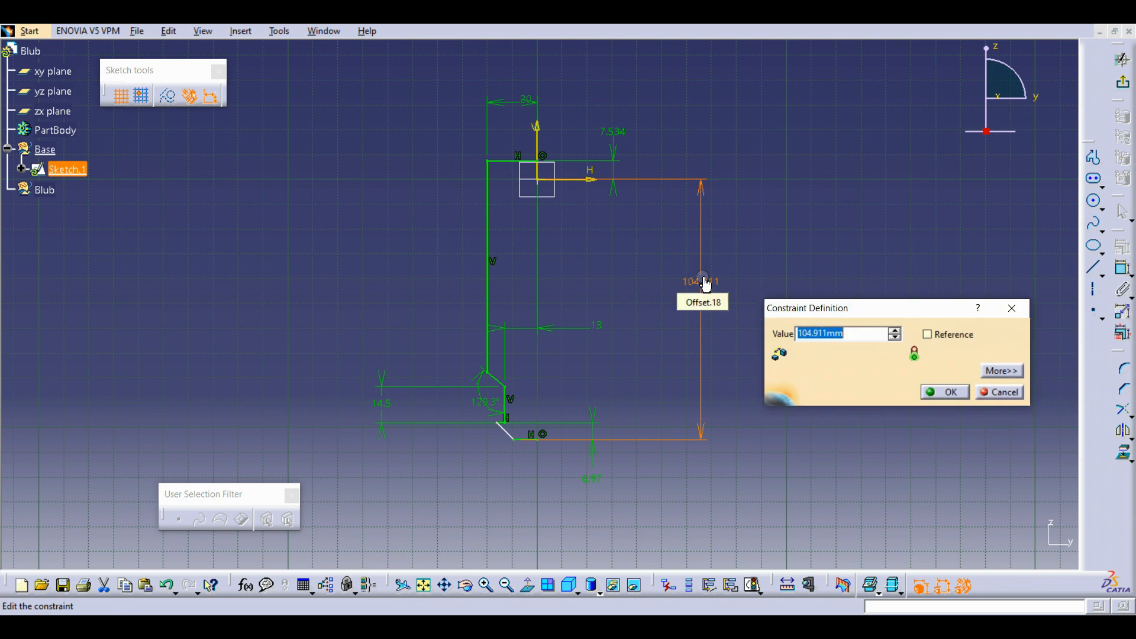
type("30.33")
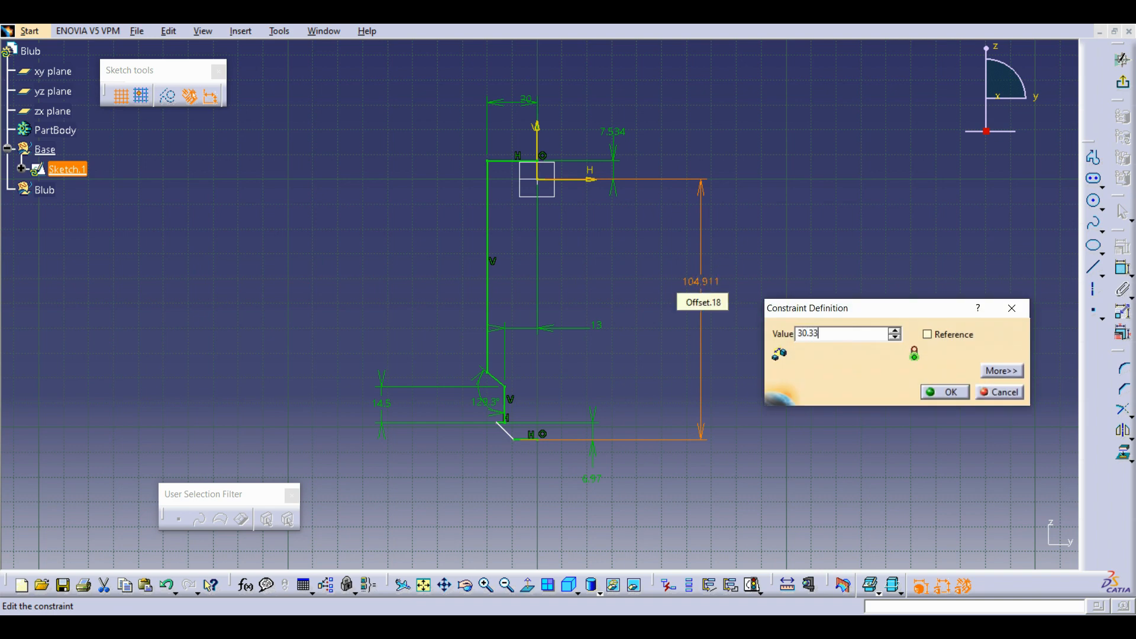
key("Return")
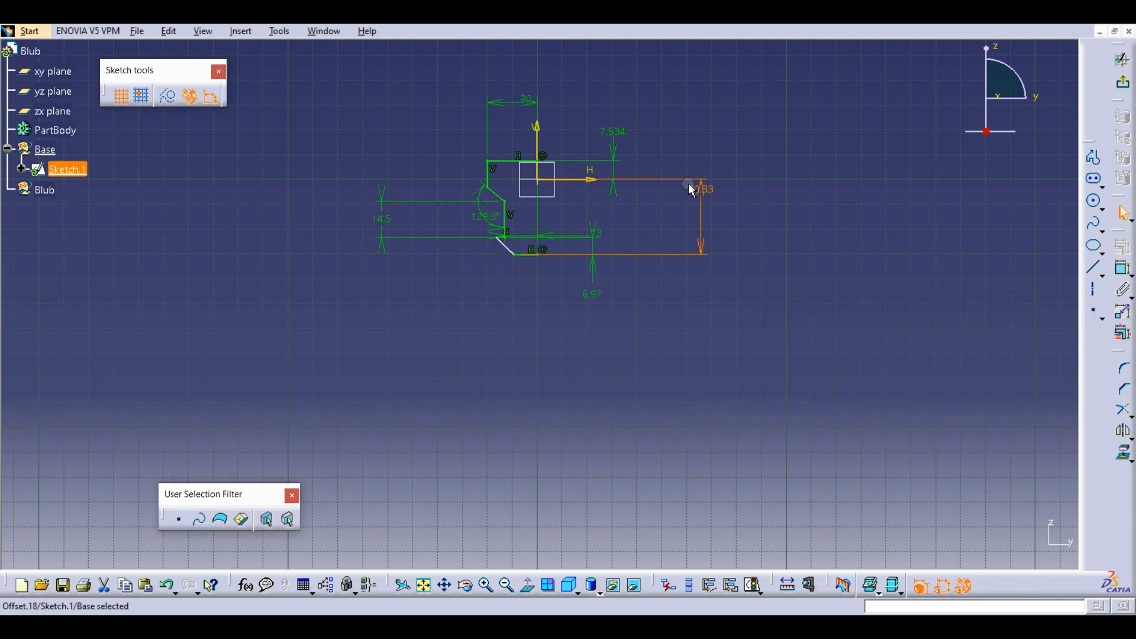
double_click(620, 130)
type("1")
key("Return")
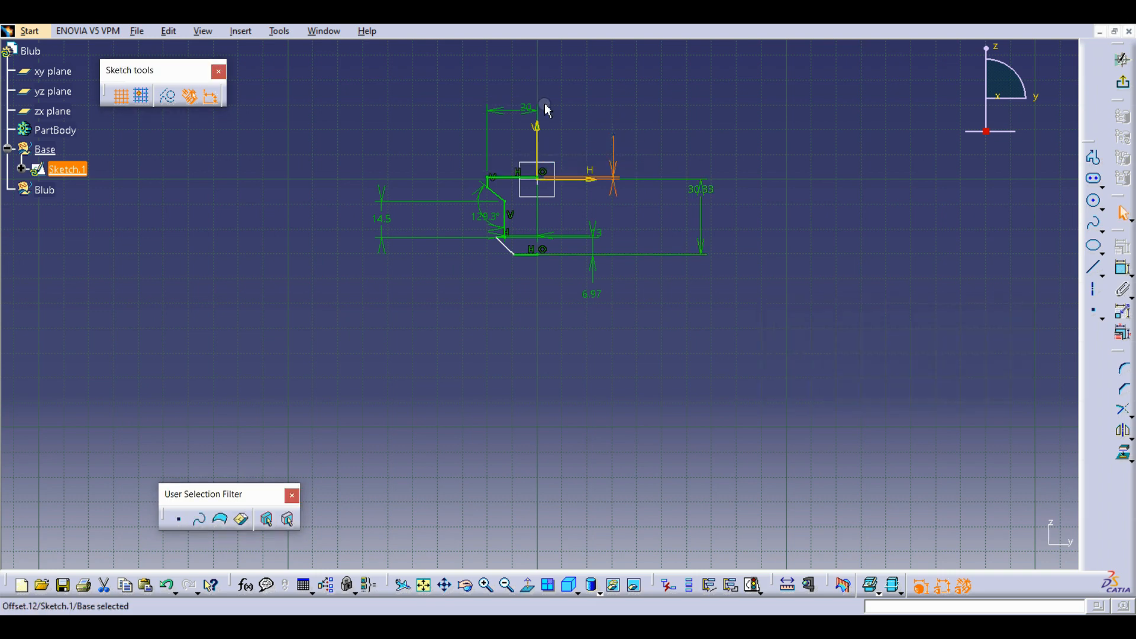
Step: Move both endpoints of the lower slanted line closer to the vertical axis
middle_click_drag(598, 269, 573, 117)
mouse_move(619, 148)
middle_mouse_down()
mouse_move(771, 381)
mouse_move(827, 426)
middle_mouse_up()
left_click_drag(543, 296, 659, 292)
left_click_drag(620, 374, 690, 367)
mouse_move(723, 370)
middle_mouse_down()
mouse_move(786, 297)
mouse_move(695, 209)
middle_mouse_up()
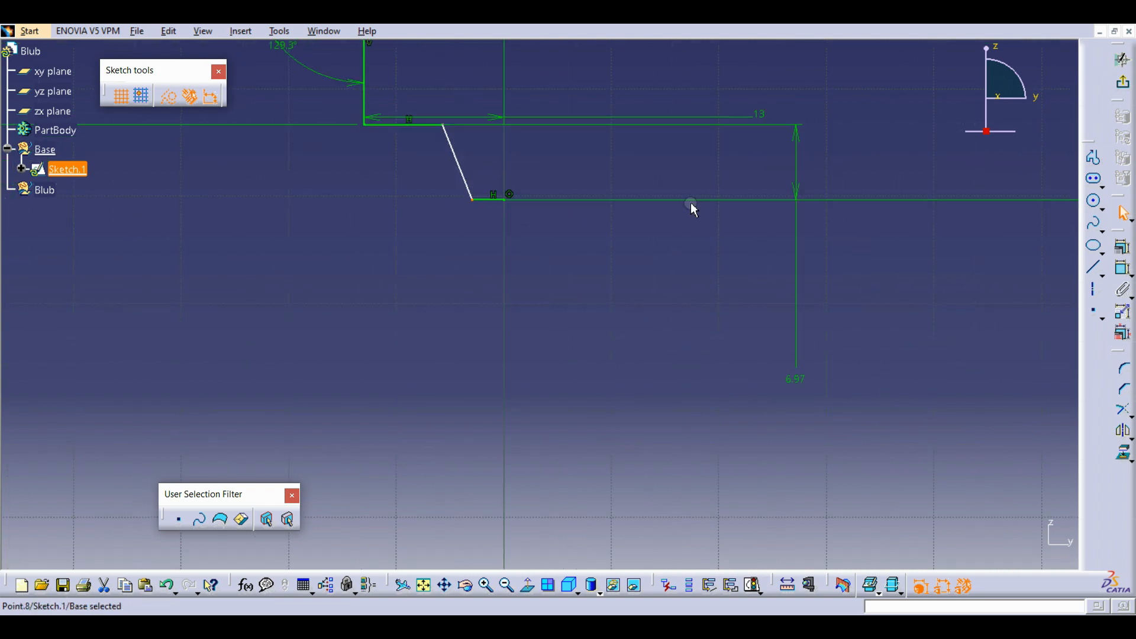
Step: Set the vertical distance between the two short horizontal lines at the profile's lower end to 2 mm
double_click(799, 381)
type("2mm")
key("Return")
mouse_move(658, 269)
middle_mouse_down()
mouse_move(690, 292)
mouse_move(660, 251)
mouse_move(862, 305)
mouse_move(862, 267)
mouse_move(659, 274)
mouse_move(766, 198)
mouse_move(611, 410)
middle_mouse_up()
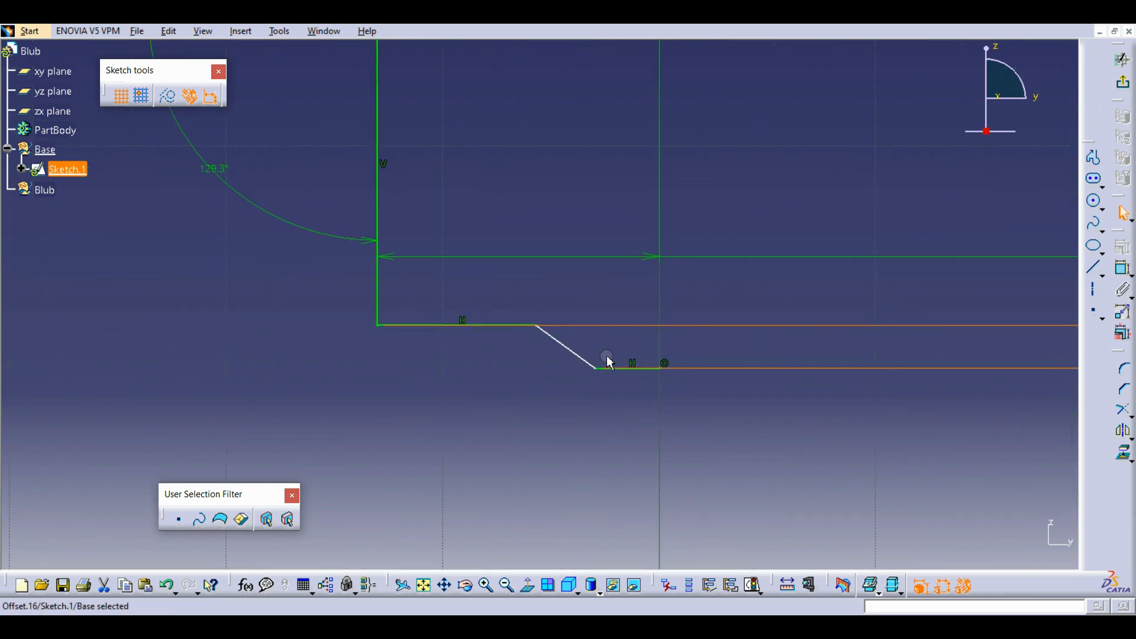
mouse_move(590, 406)
middle_mouse_down()
mouse_move(558, 213)
mouse_move(578, 300)
mouse_move(609, 325)
mouse_move(628, 473)
middle_mouse_up()
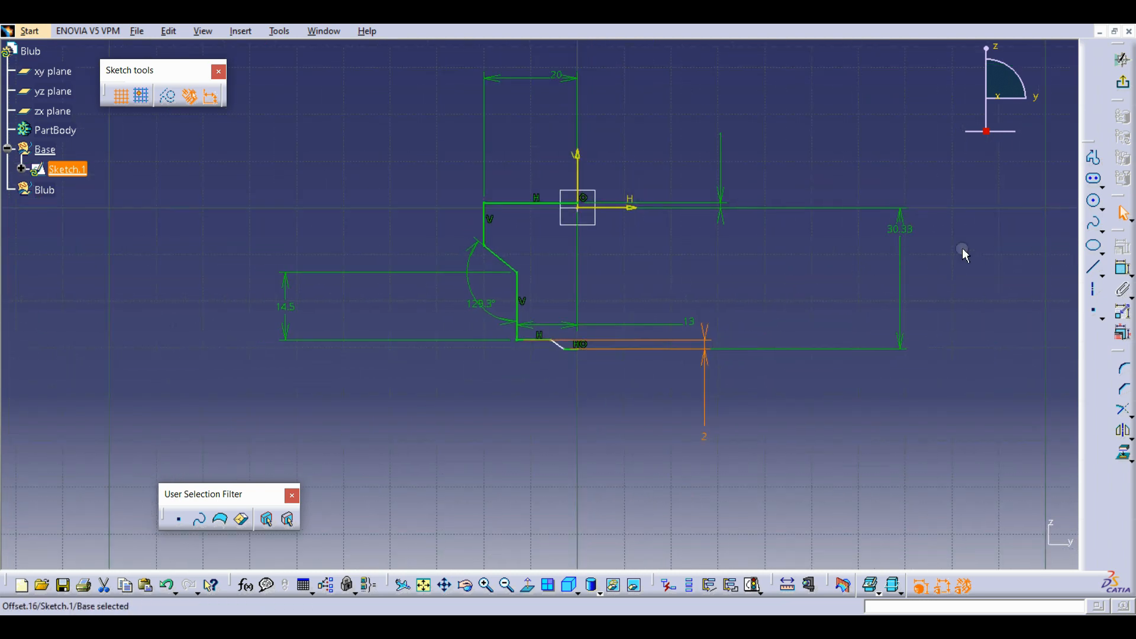
Step: Exit the sketch and revolve the base profile a full 360° around its vertical axis as a surface
left_click(1121, 59)
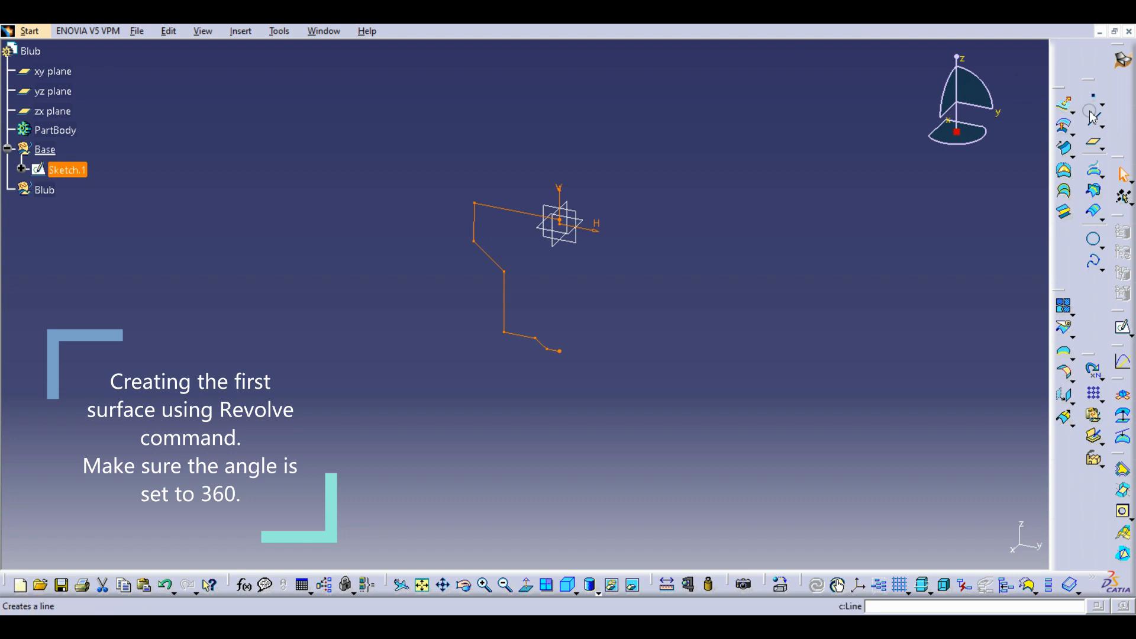
left_click(1071, 126)
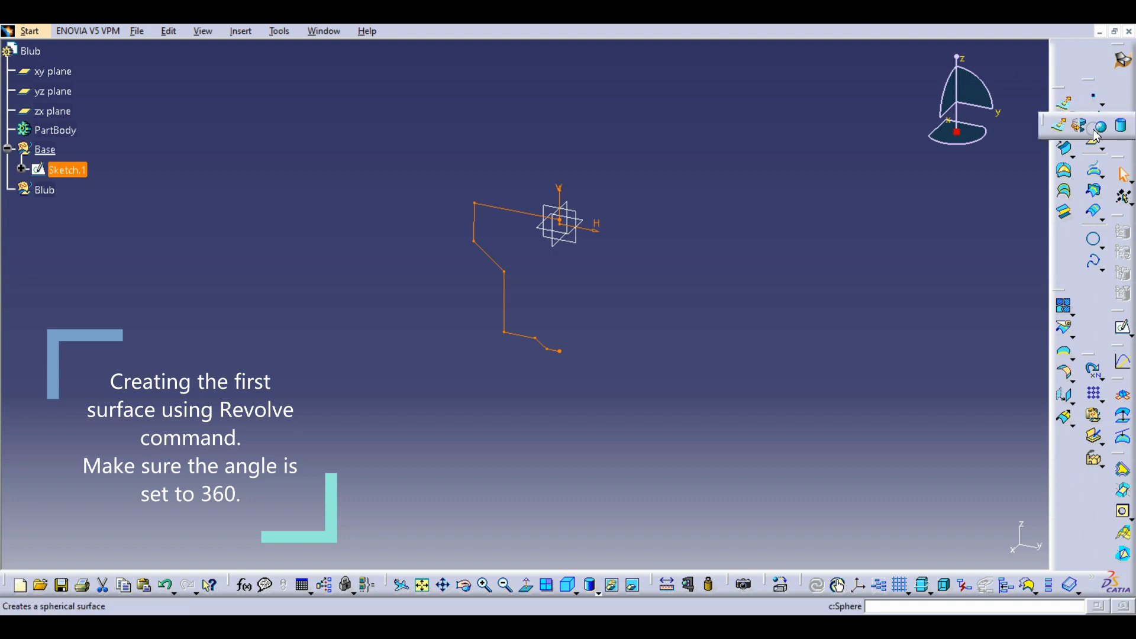
left_click(1081, 127)
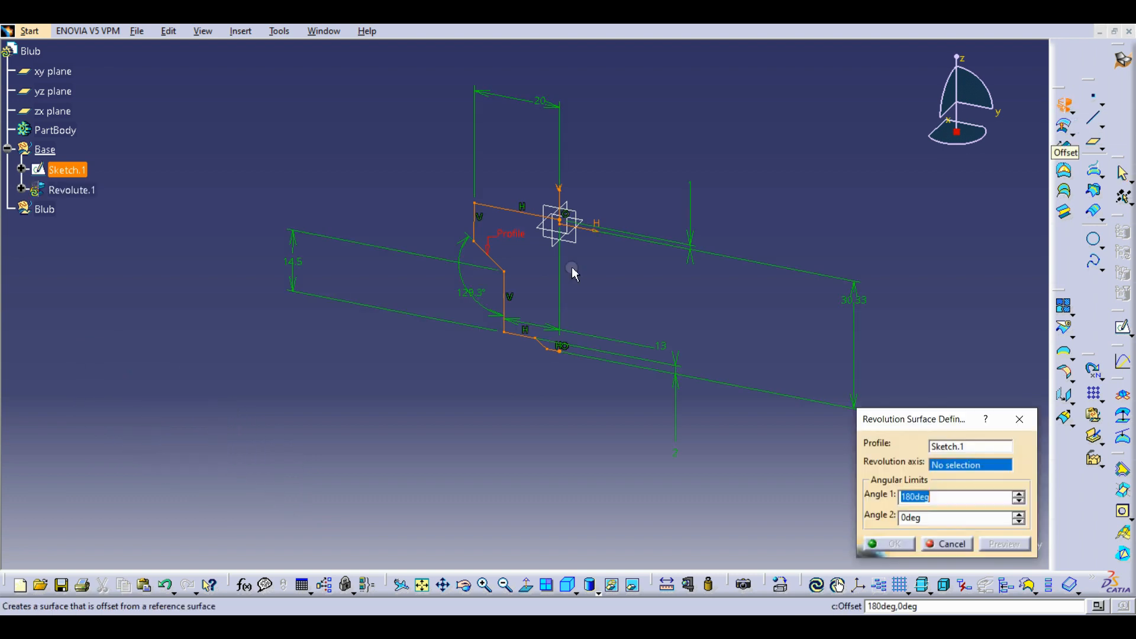
left_click(568, 205)
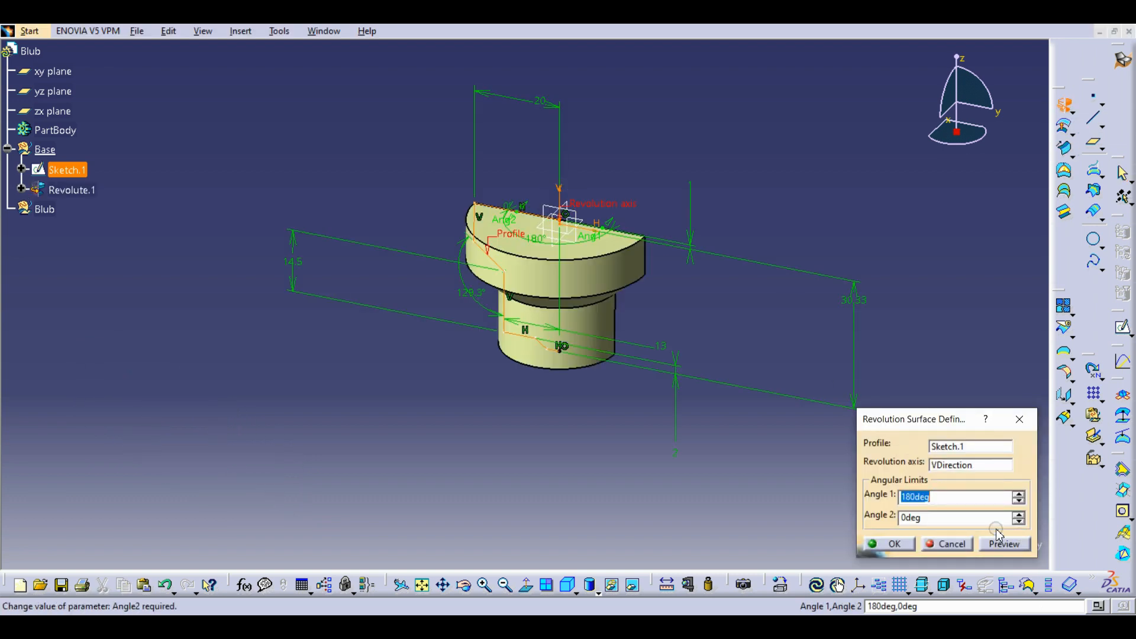
key("Return")
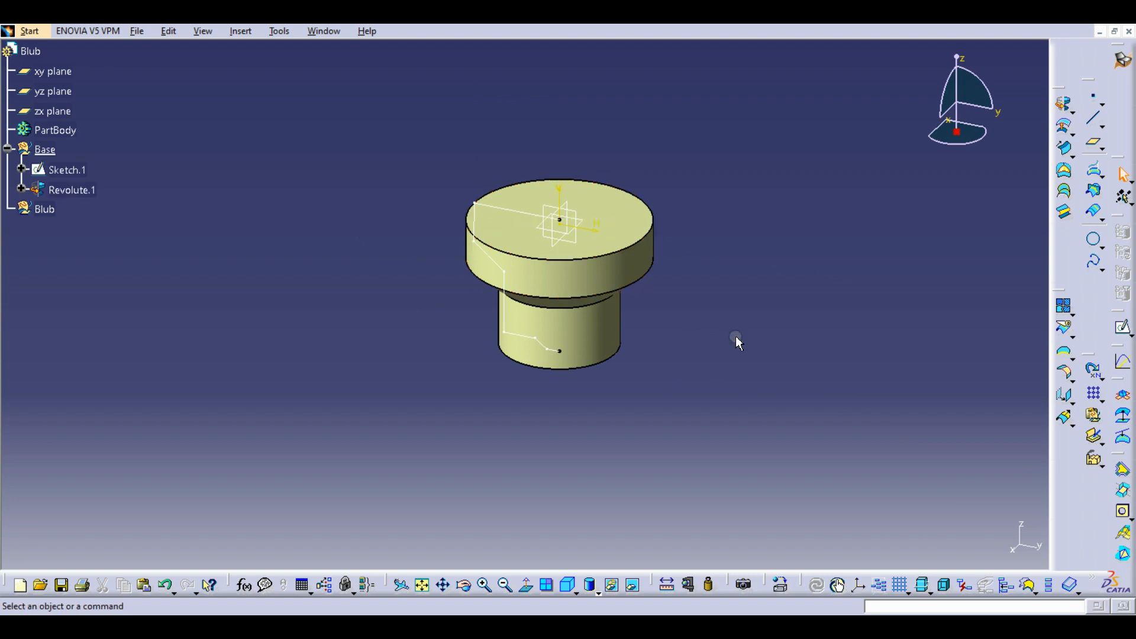
Step: Create a plane offset from the xy plane in the reversed direction, near the lower end of the base's narrow cylinder
middle_click_drag(680, 308, 628, 326)
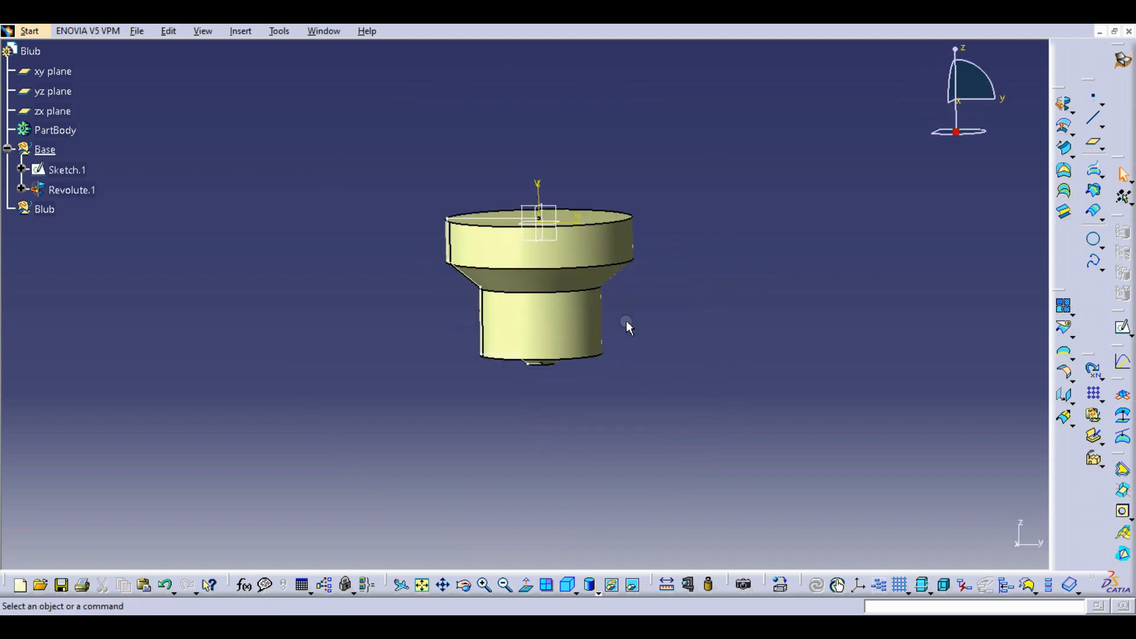
middle_click_drag(693, 264, 839, 271)
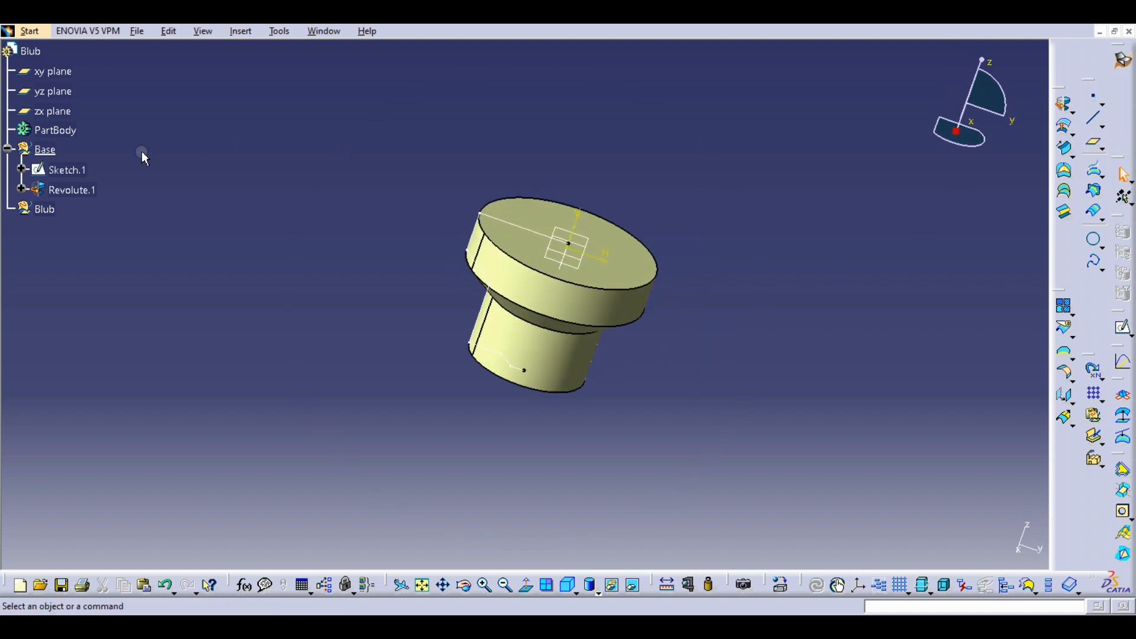
left_click(1096, 146)
left_click(558, 250)
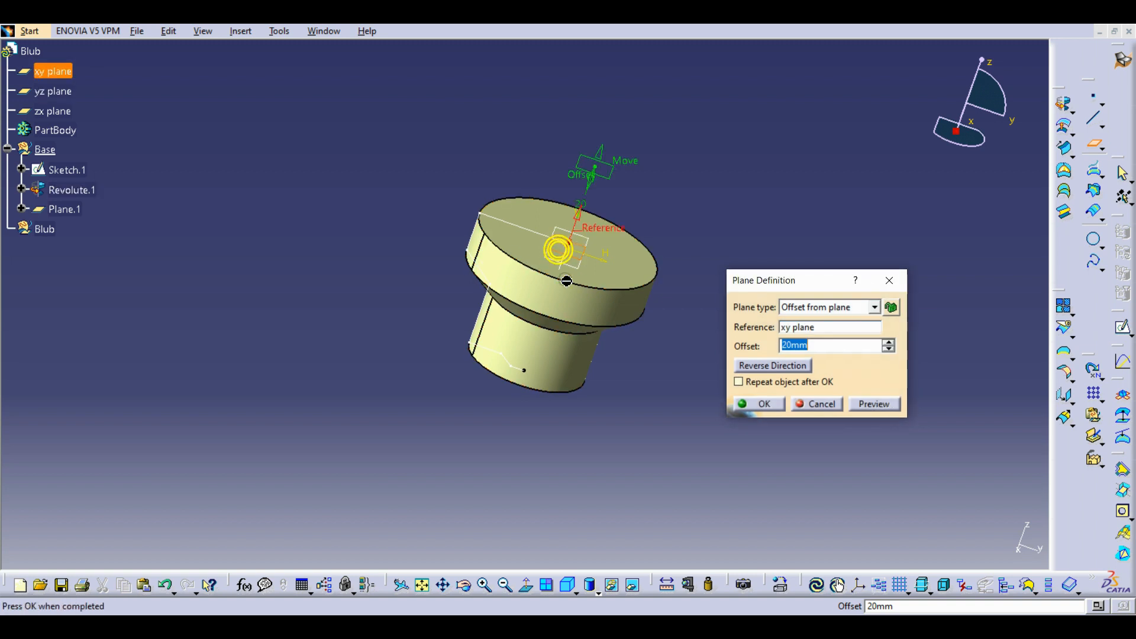
left_click(772, 365)
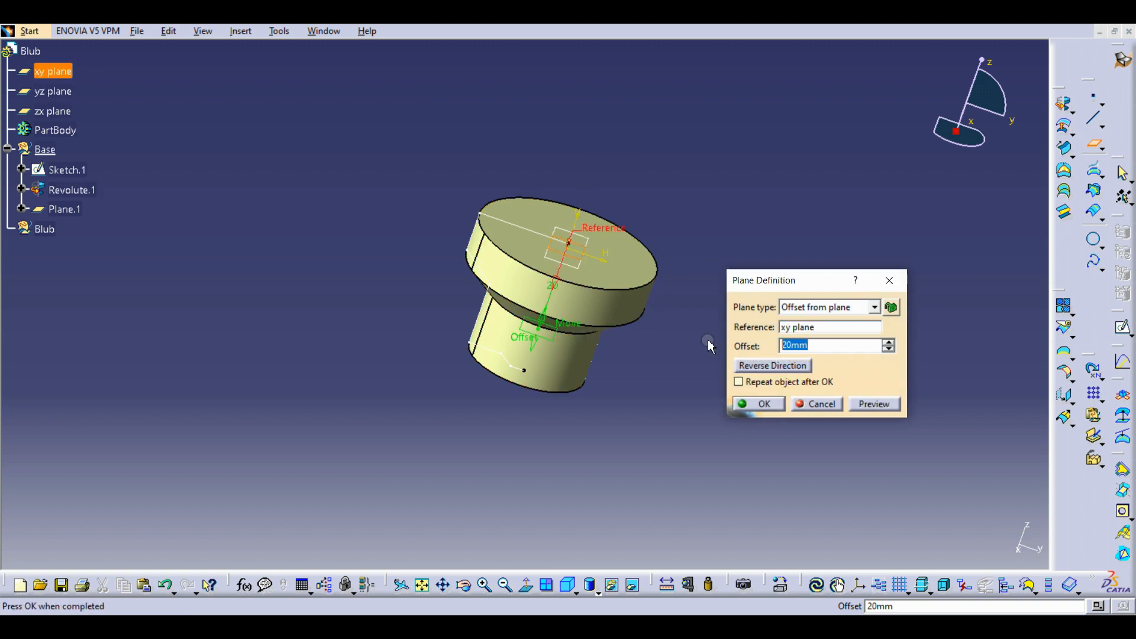
left_click(754, 405)
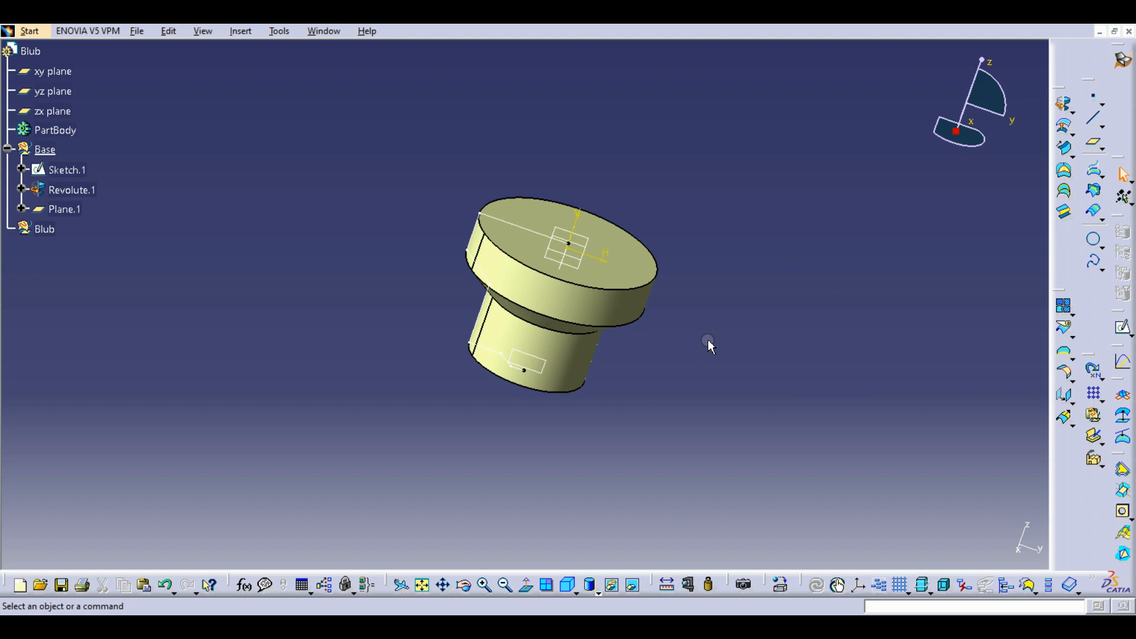
Step: Create the intersection curve between the offset plane and the revolved base surface
left_click(1094, 191)
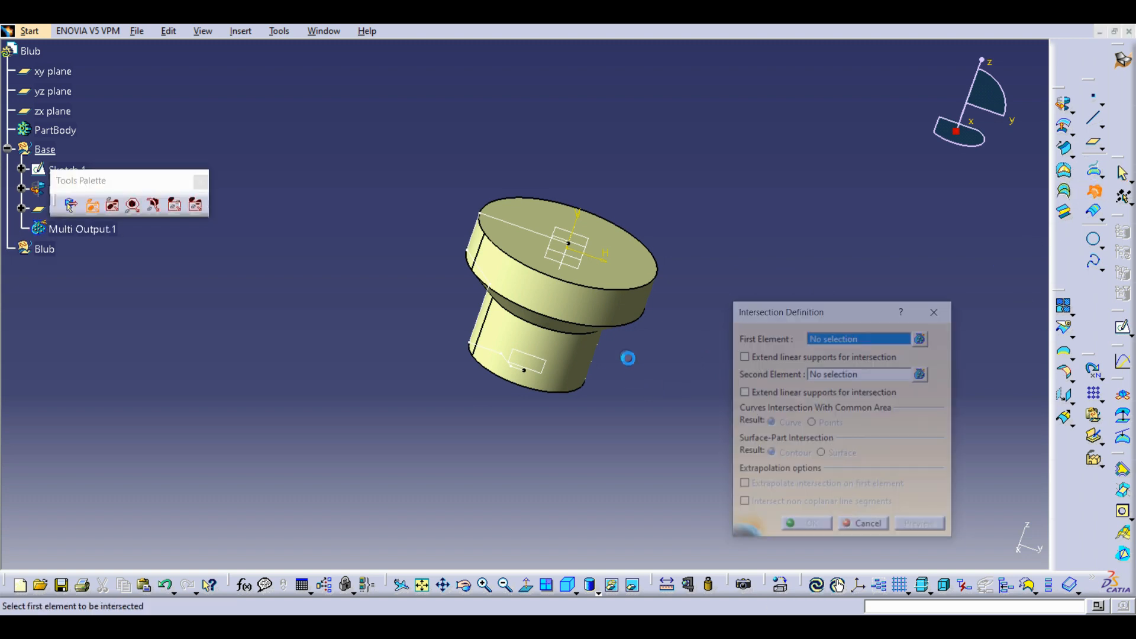
left_click(550, 374)
left_click(578, 379)
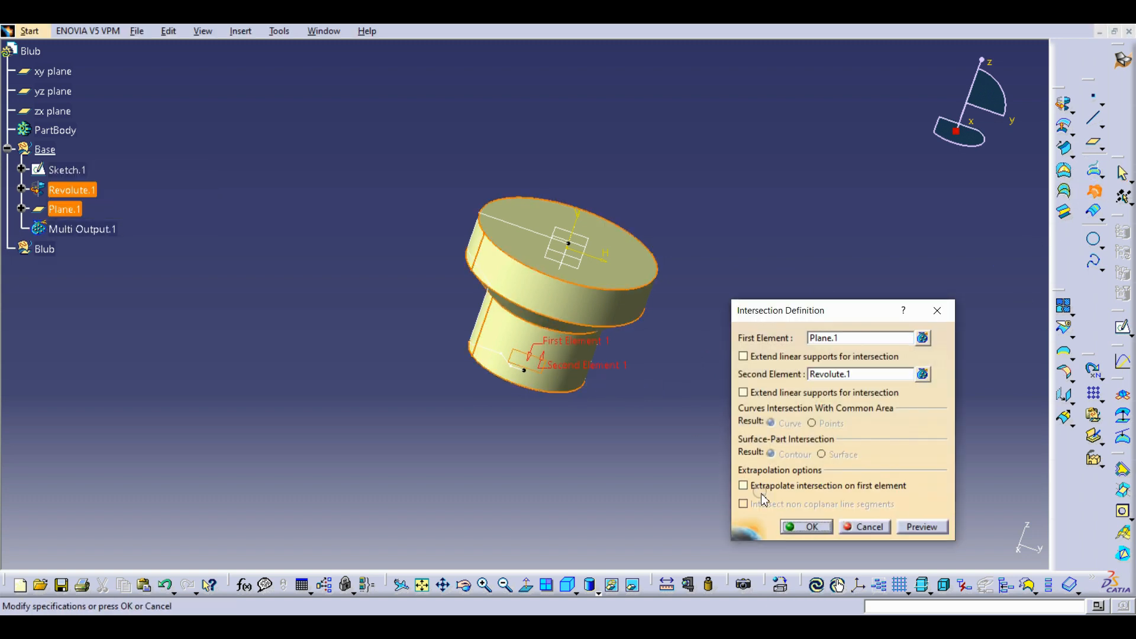
left_click(810, 528)
middle_click_drag(673, 353, 629, 144)
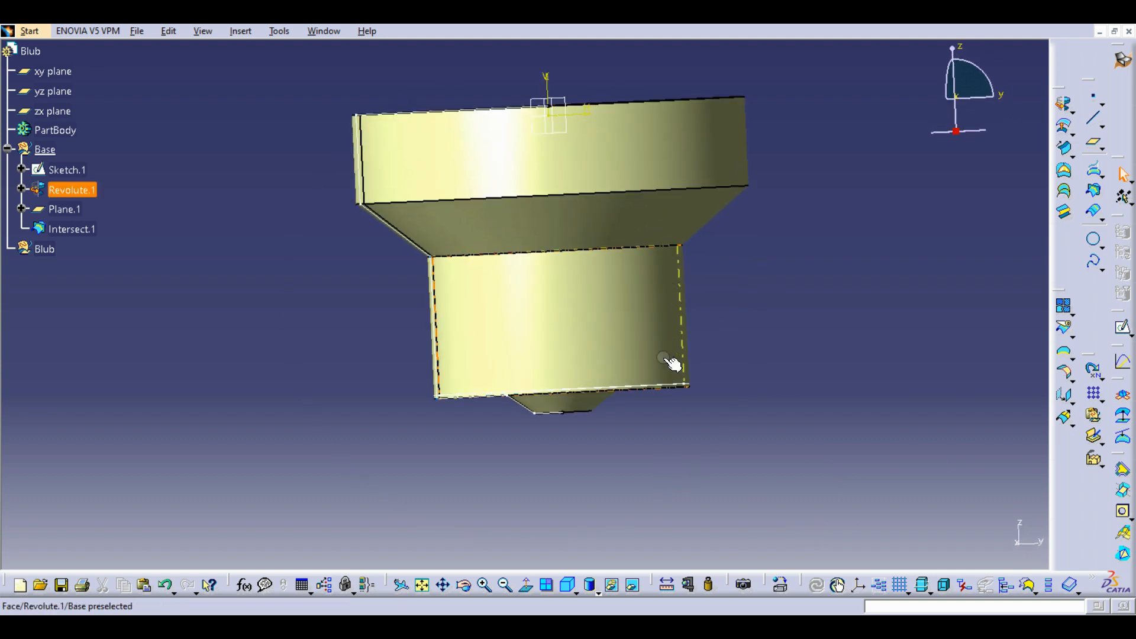
middle_click_drag(641, 413, 609, 451)
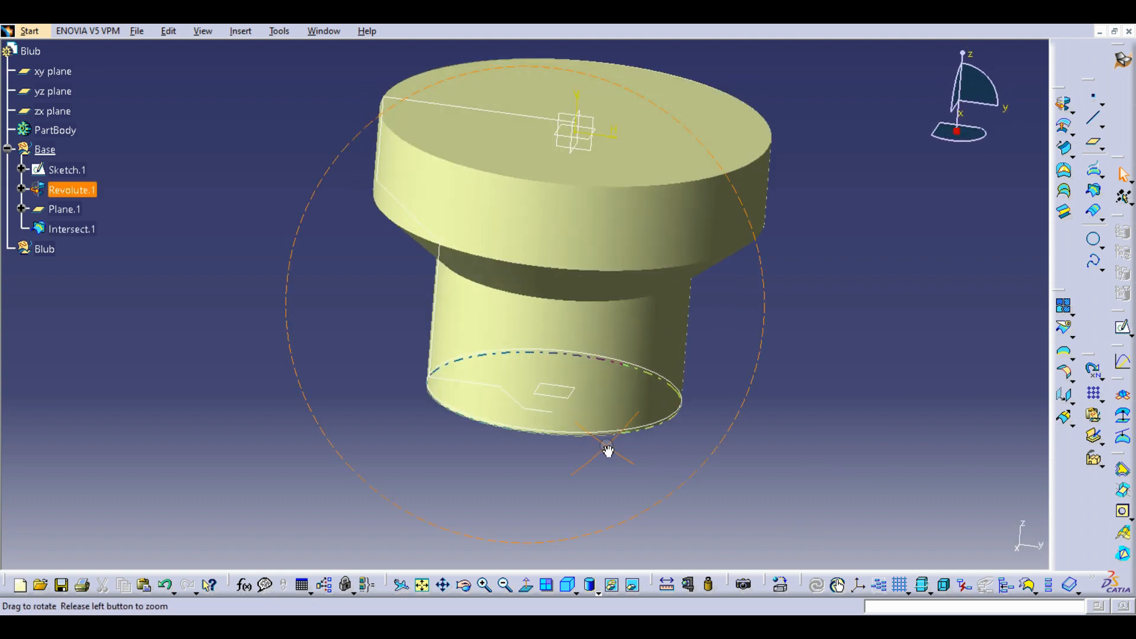
middle_click_drag(646, 379, 655, 409)
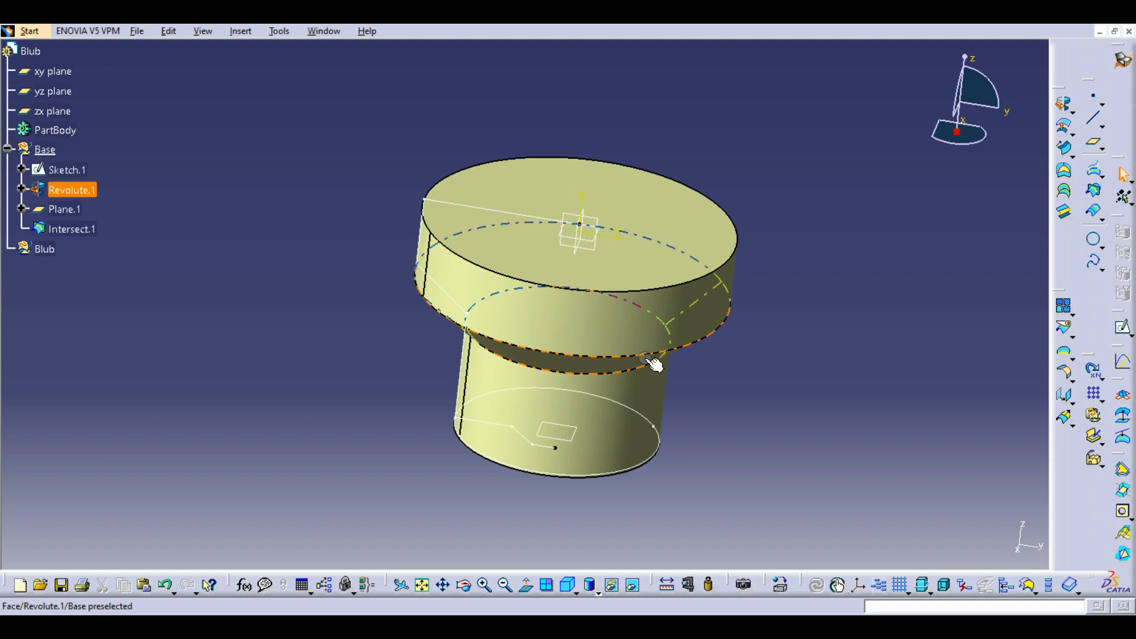
Step: Save the part under the name Blub in the Lessons folder
left_click(137, 31)
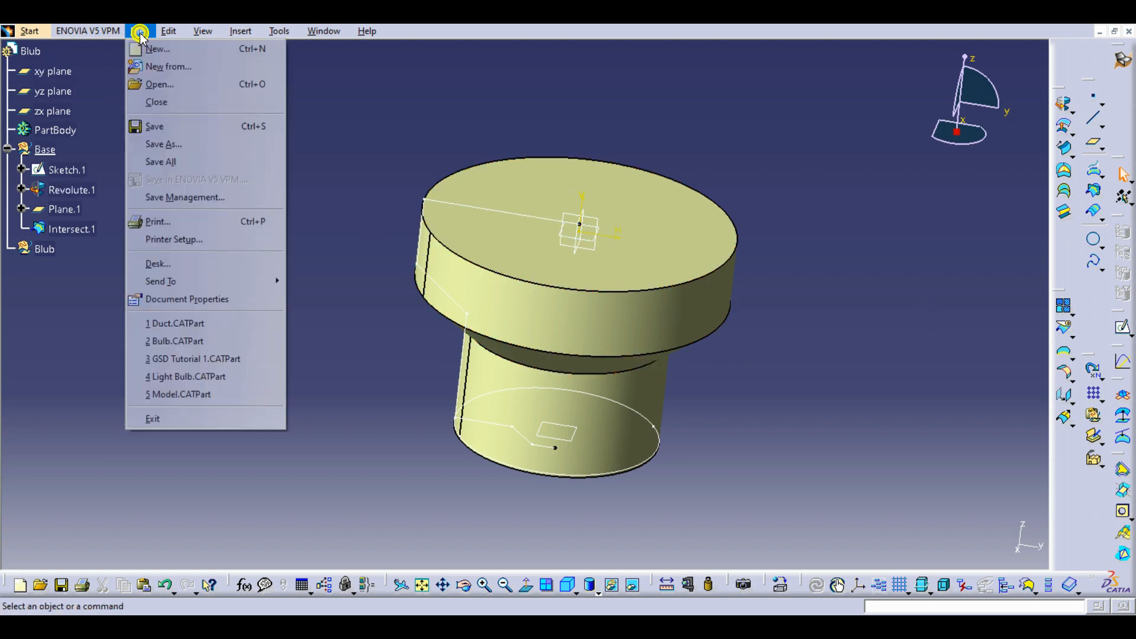
left_click(176, 143)
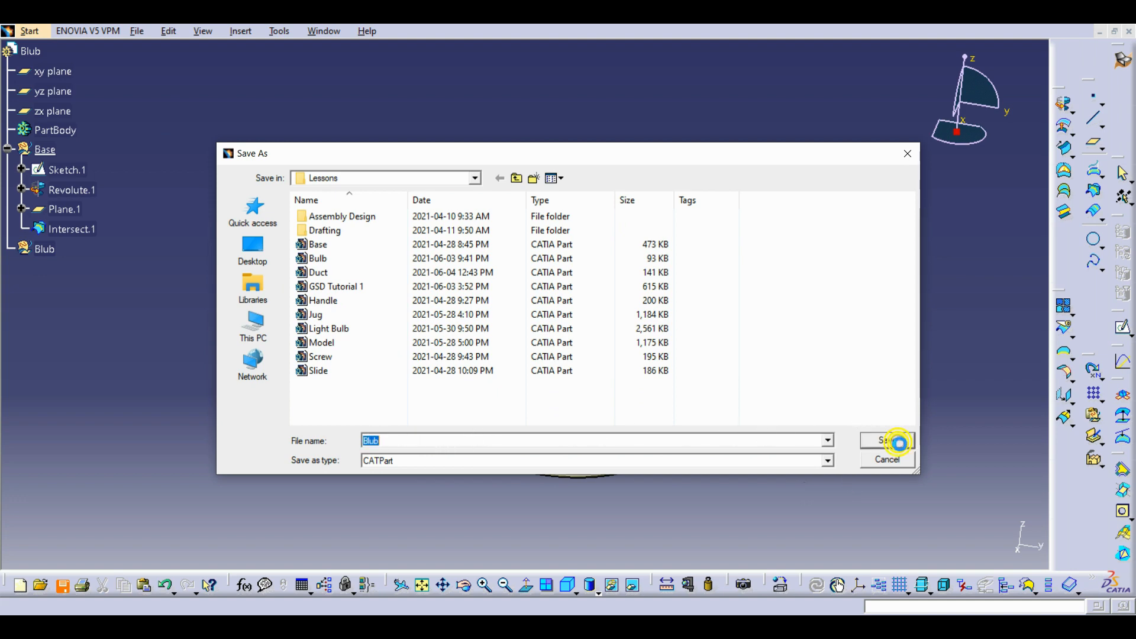
left_click(897, 442)
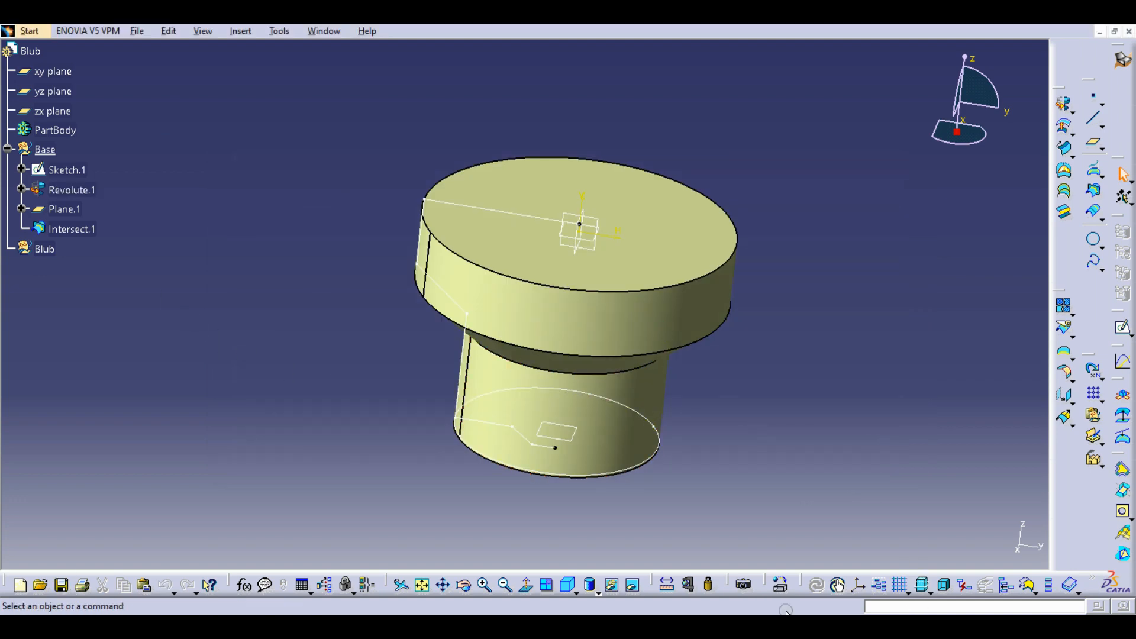
left_click(935, 616)
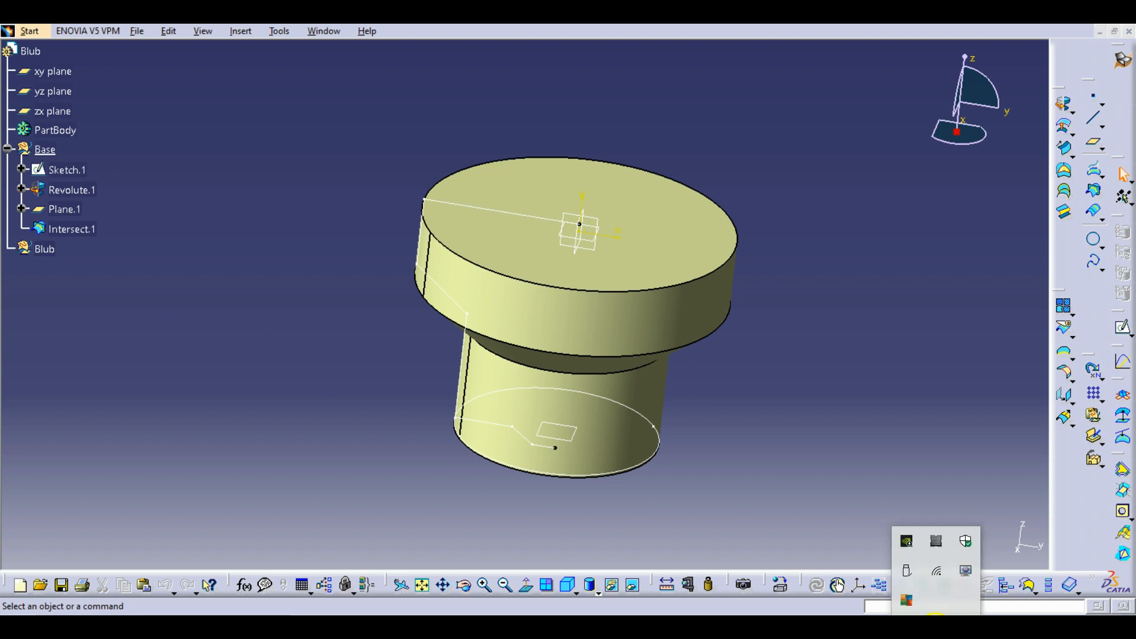
left_click(965, 572)
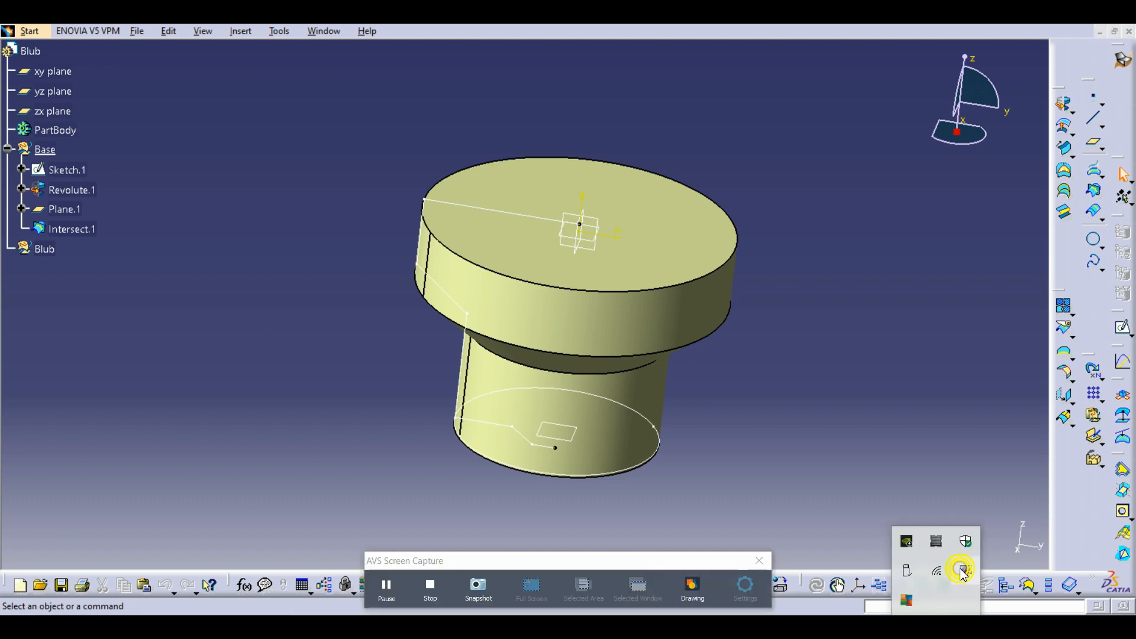
left_click(430, 586)
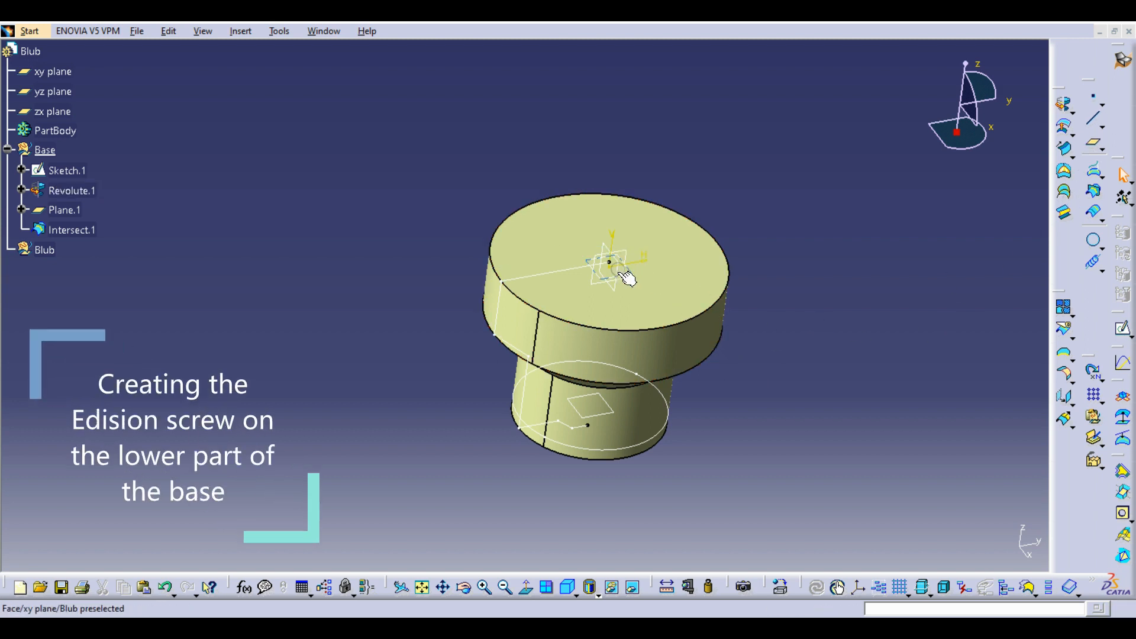
Step: Split the intersection curve with the yz plane, keeping the half on the far side of the base
left_click(1066, 332)
left_click(642, 444)
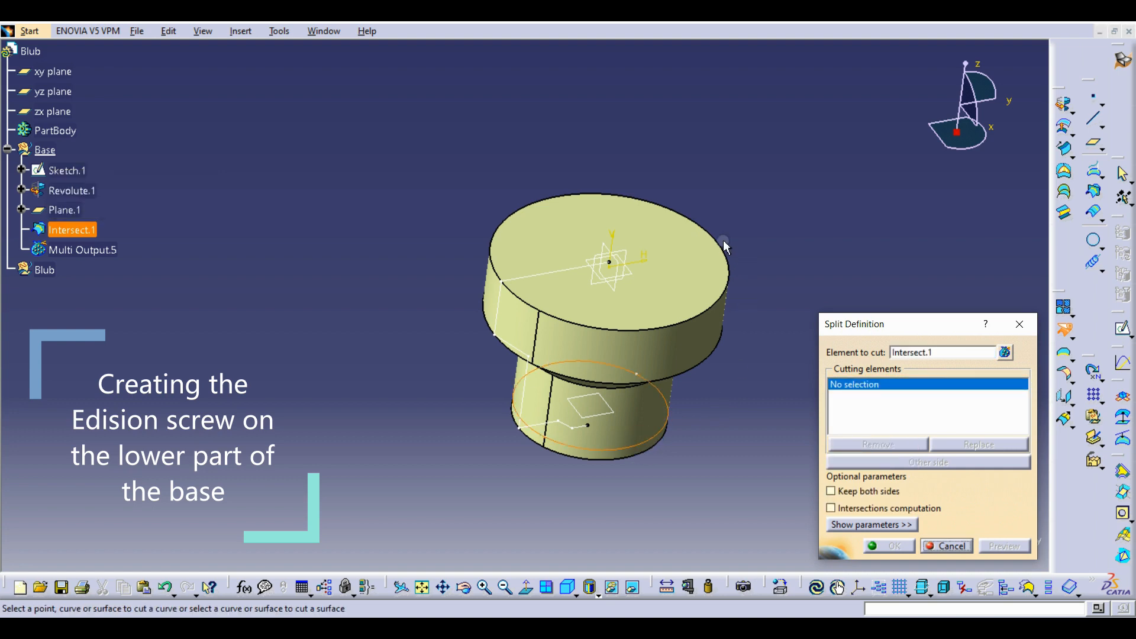
left_click(625, 254)
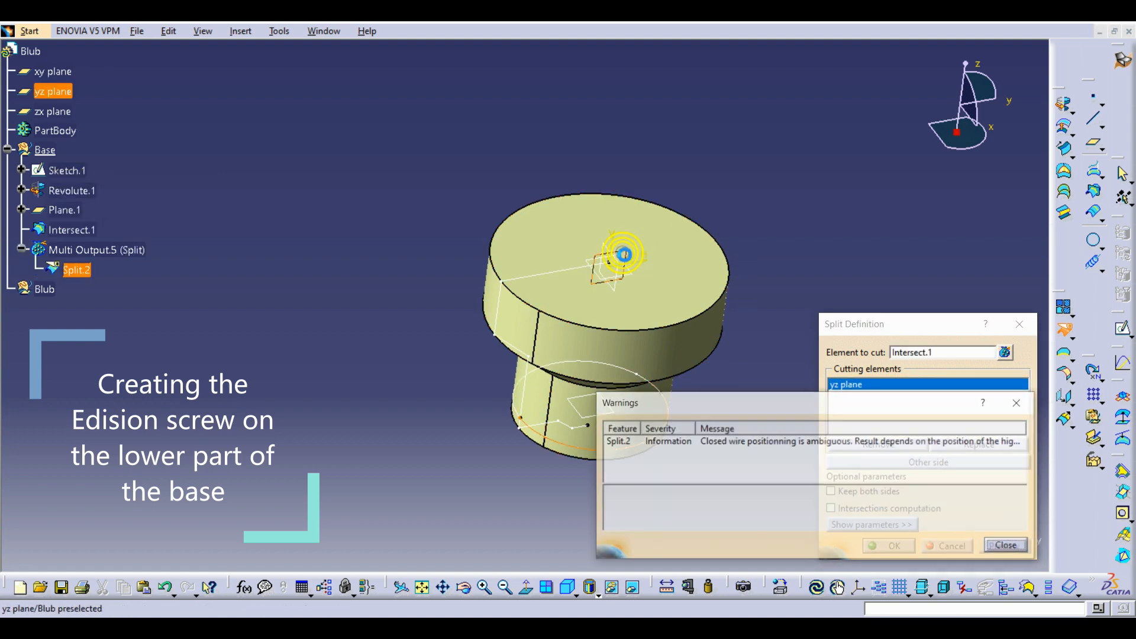
left_click(1009, 547)
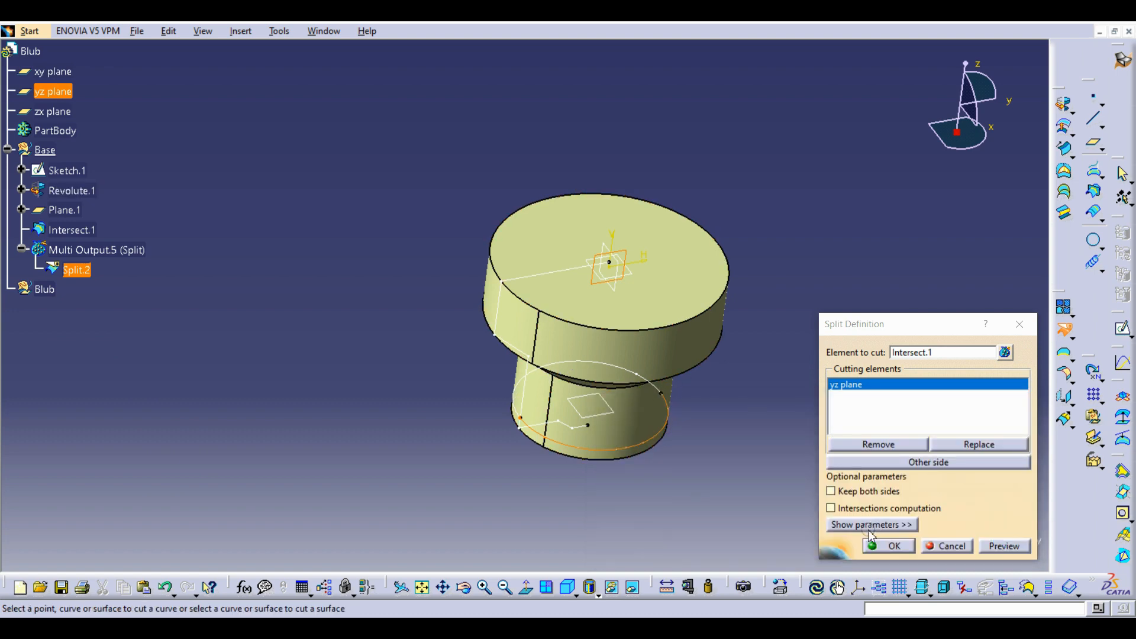
left_click(614, 380)
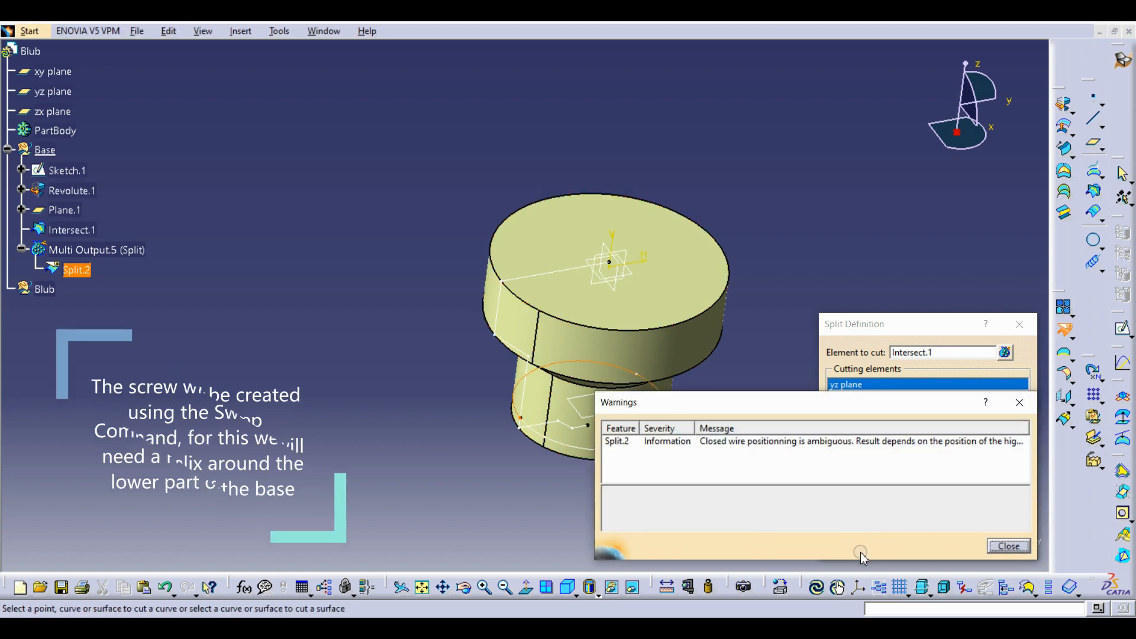
left_click(1009, 546)
left_click(888, 545)
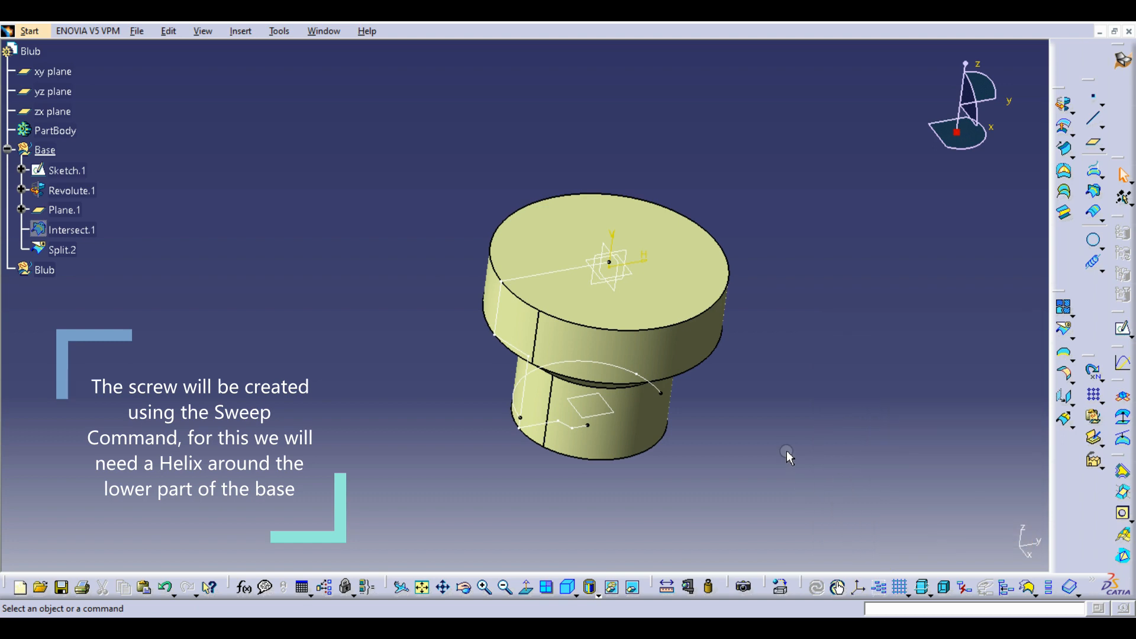
Step: Start a helix at the end vertex of the split curve, using the Z axis as its axis
middle_click_drag(782, 448, 729, 314)
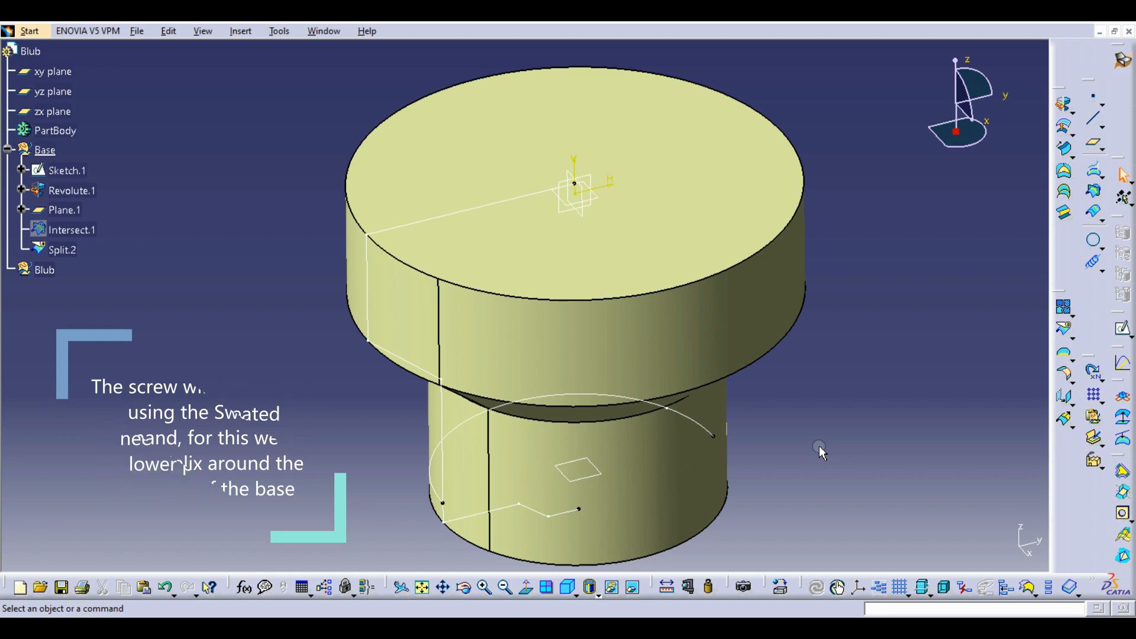
left_click(1096, 266)
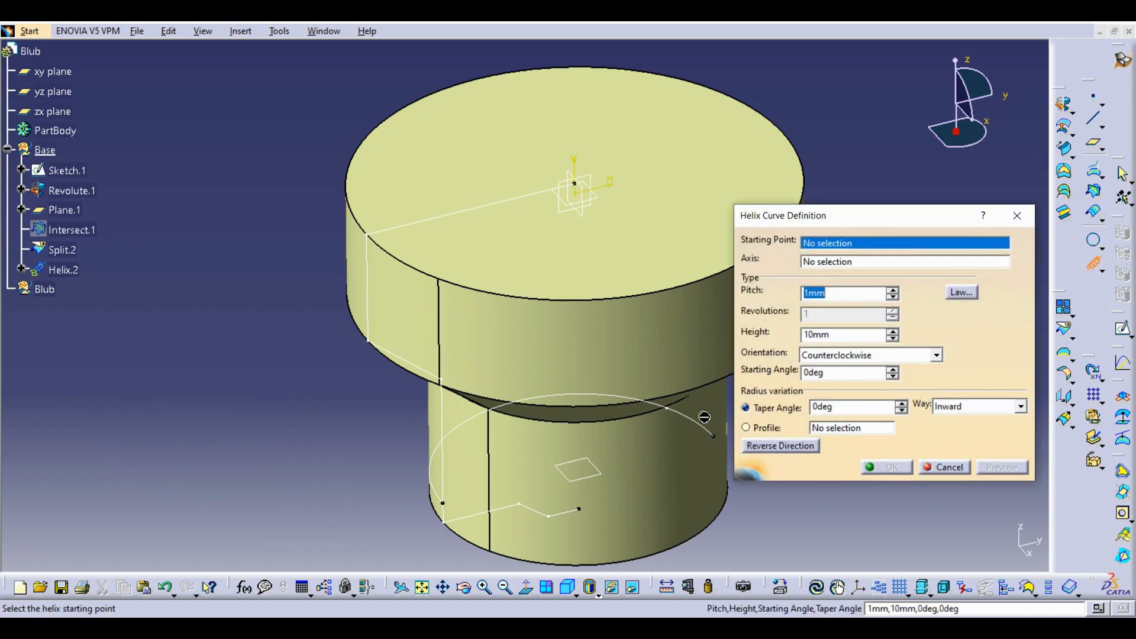
left_click(714, 441)
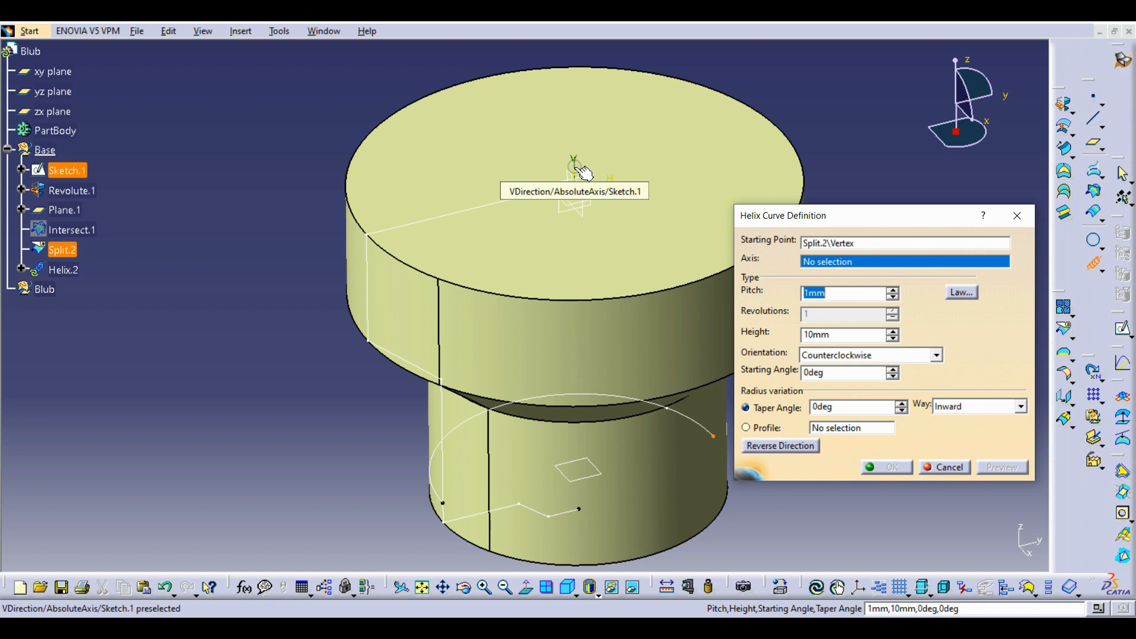
right_click(834, 267)
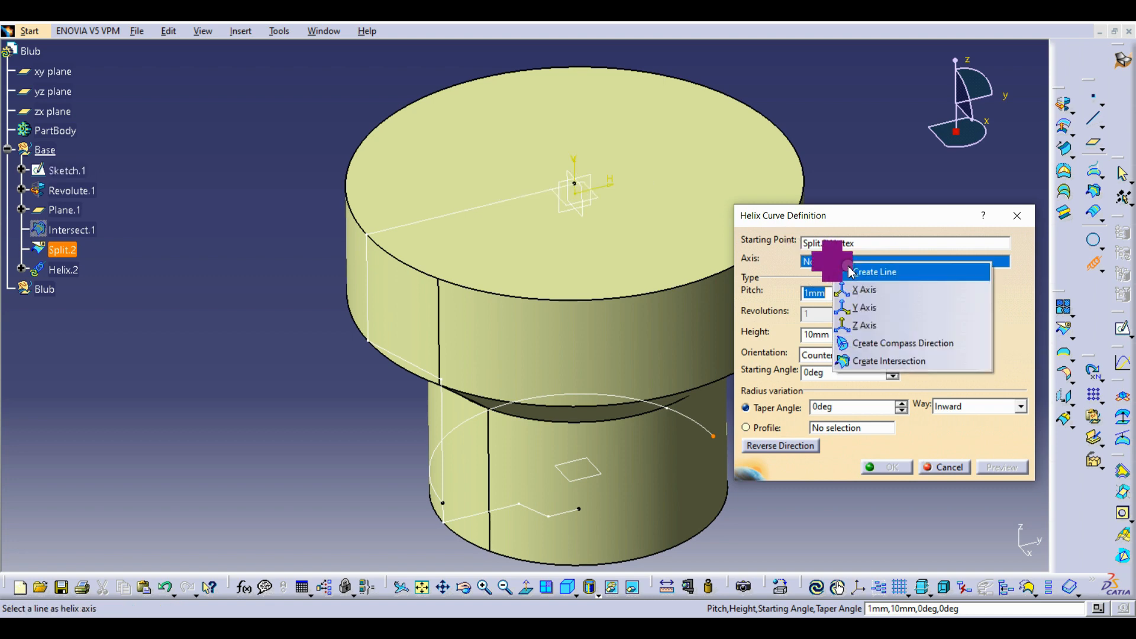
left_click(862, 293)
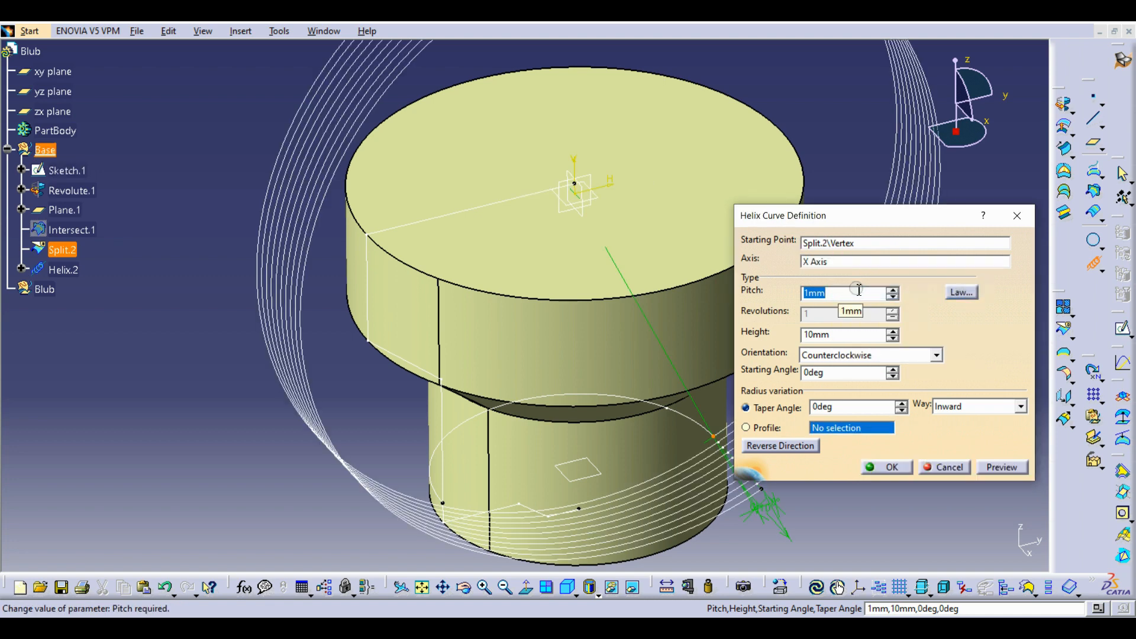
right_click(831, 262)
left_click(864, 419)
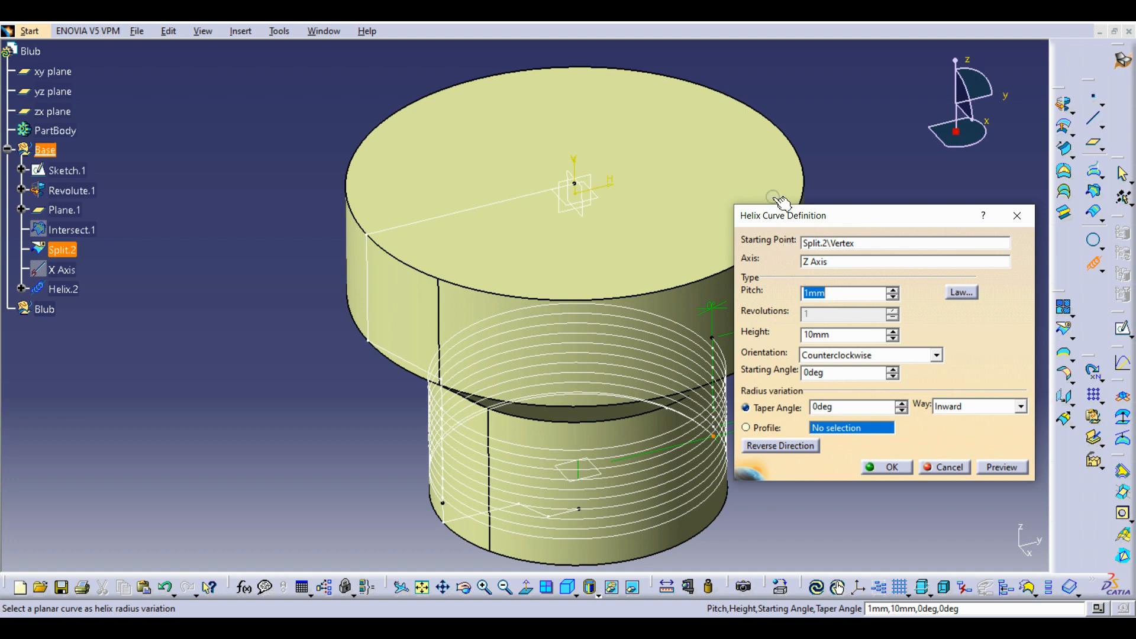
middle_click_drag(634, 253, 582, 148)
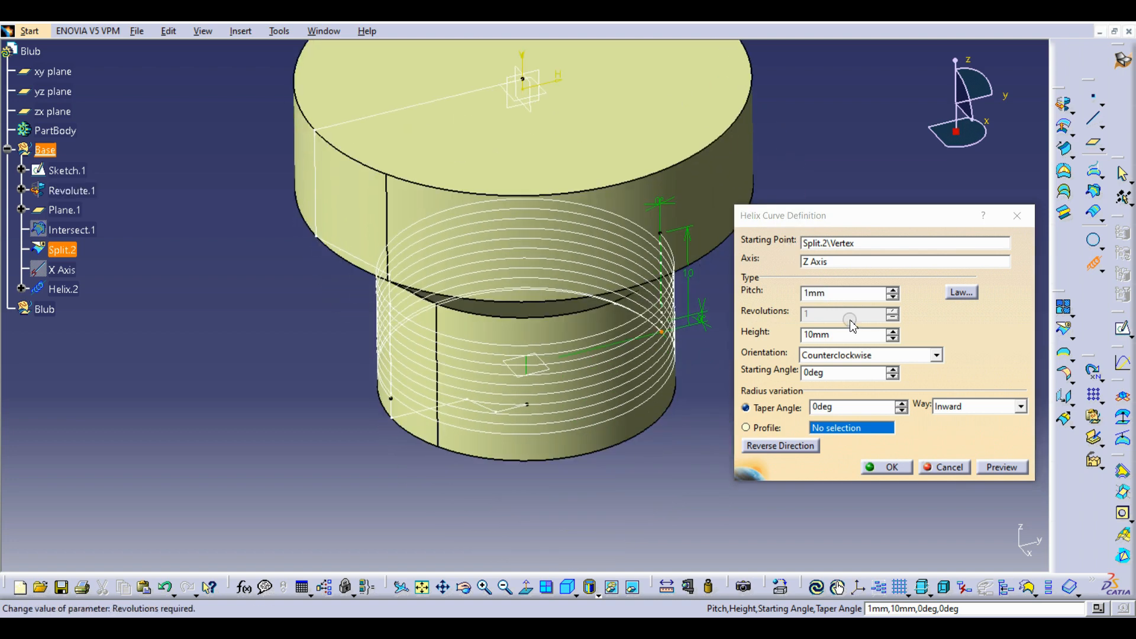
Step: Create the helix with a pitch of 4 mm and a height of 9 mm, and hide the split curve it starts from
left_click(893, 291)
left_click(893, 291)
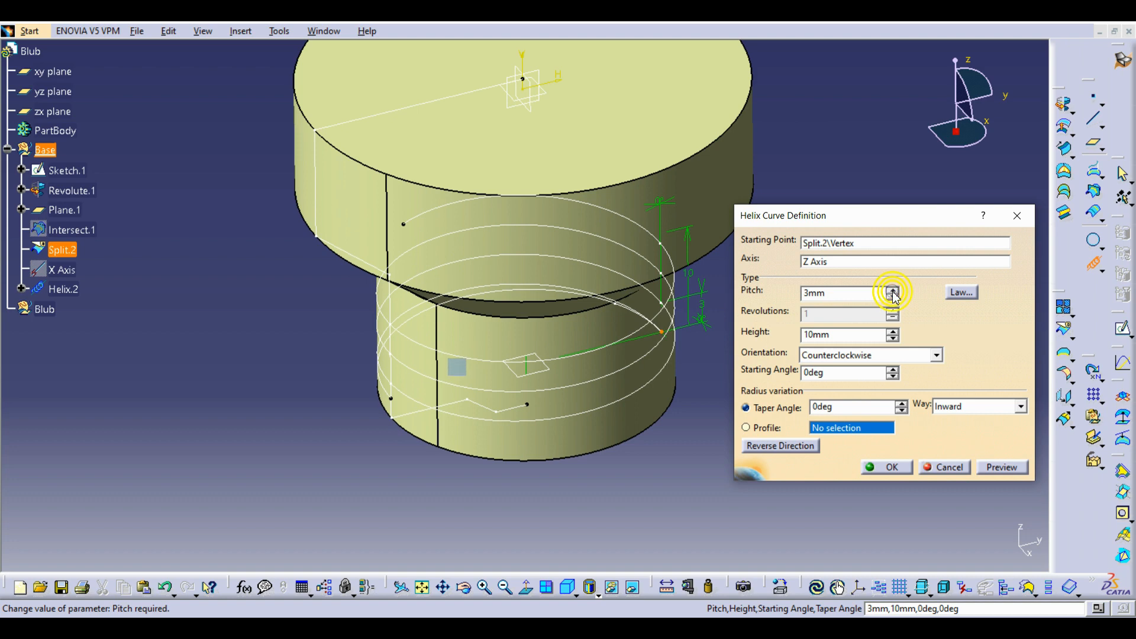
left_click(893, 292)
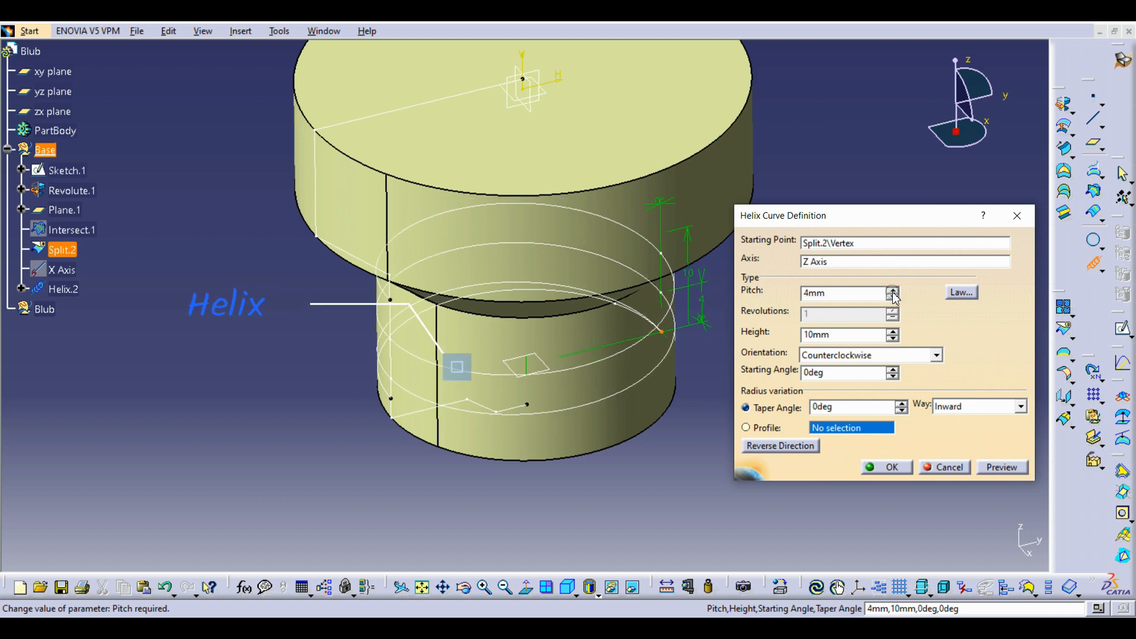
left_click(893, 340)
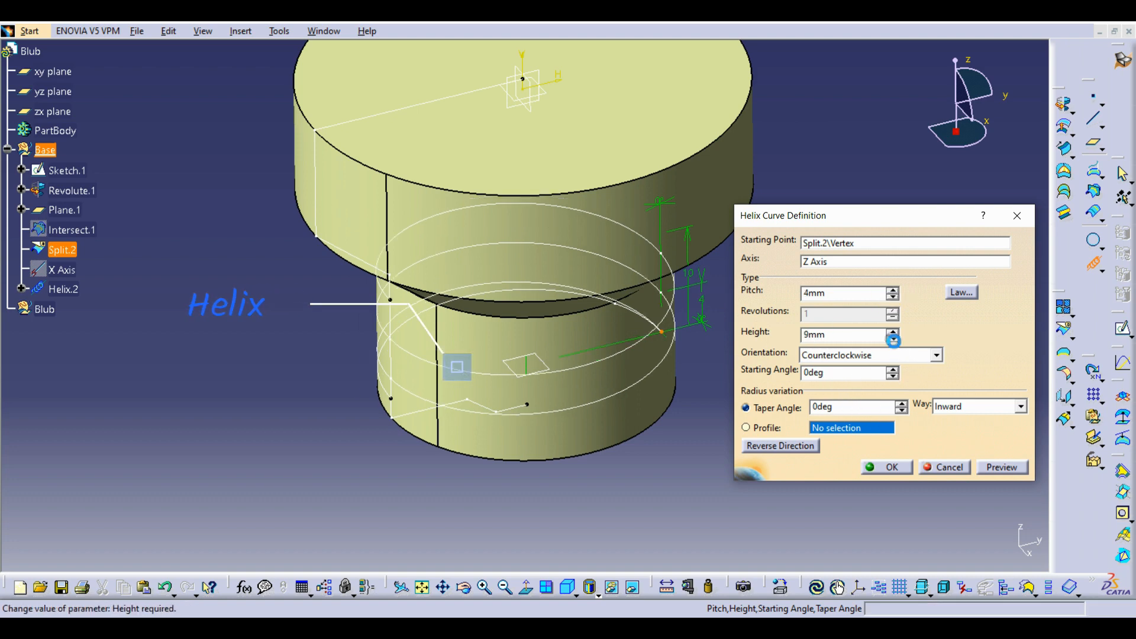
left_click(897, 467)
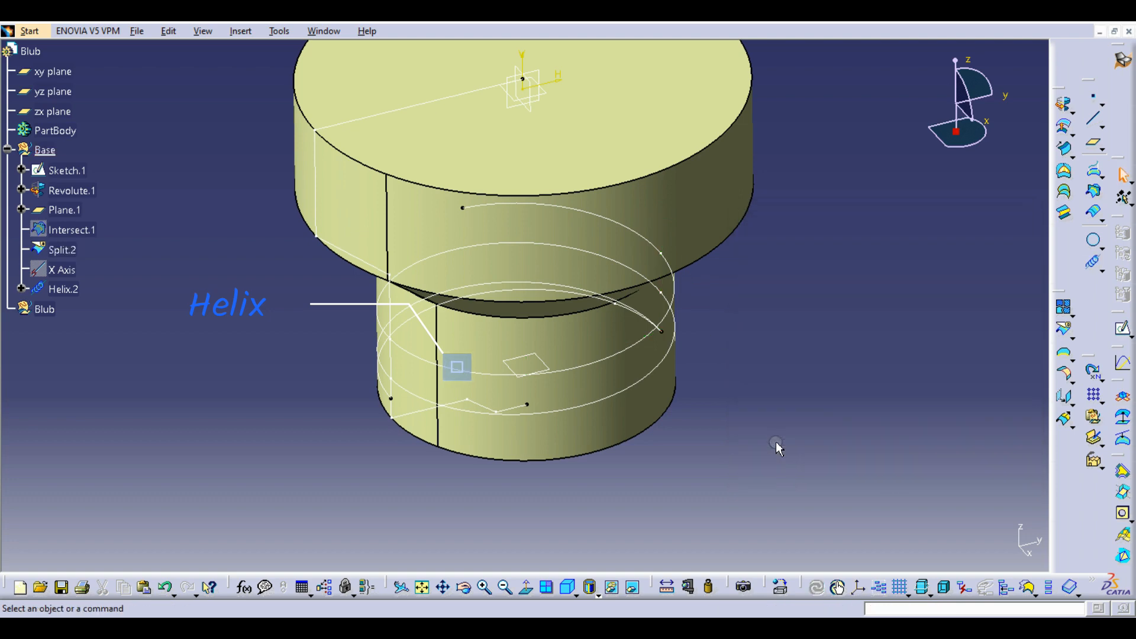
right_click(406, 309)
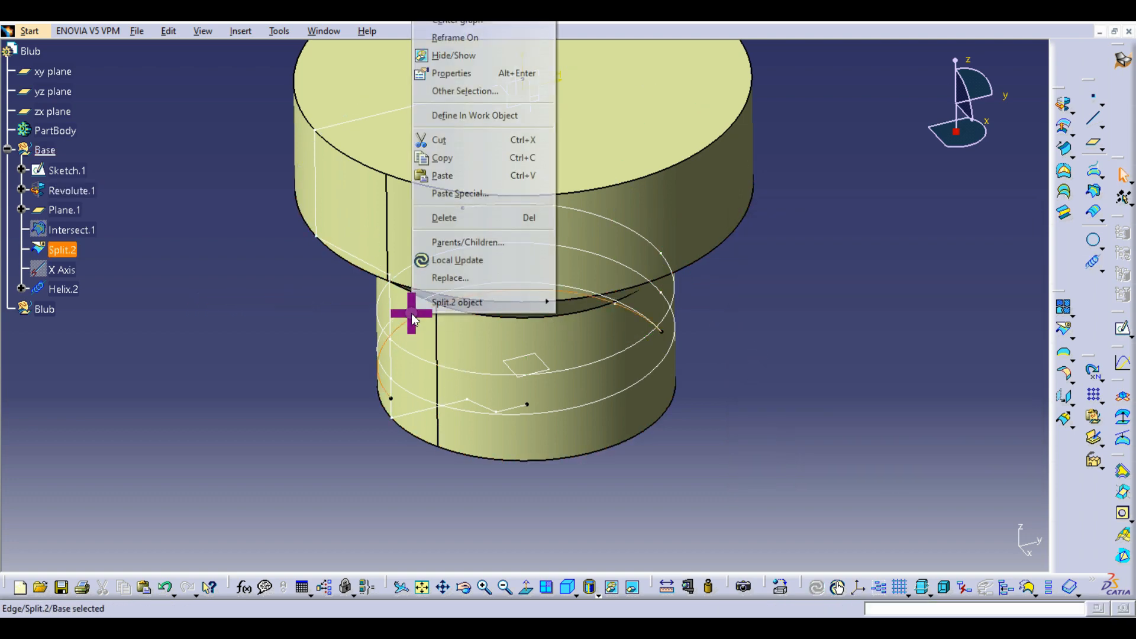
left_click(443, 58)
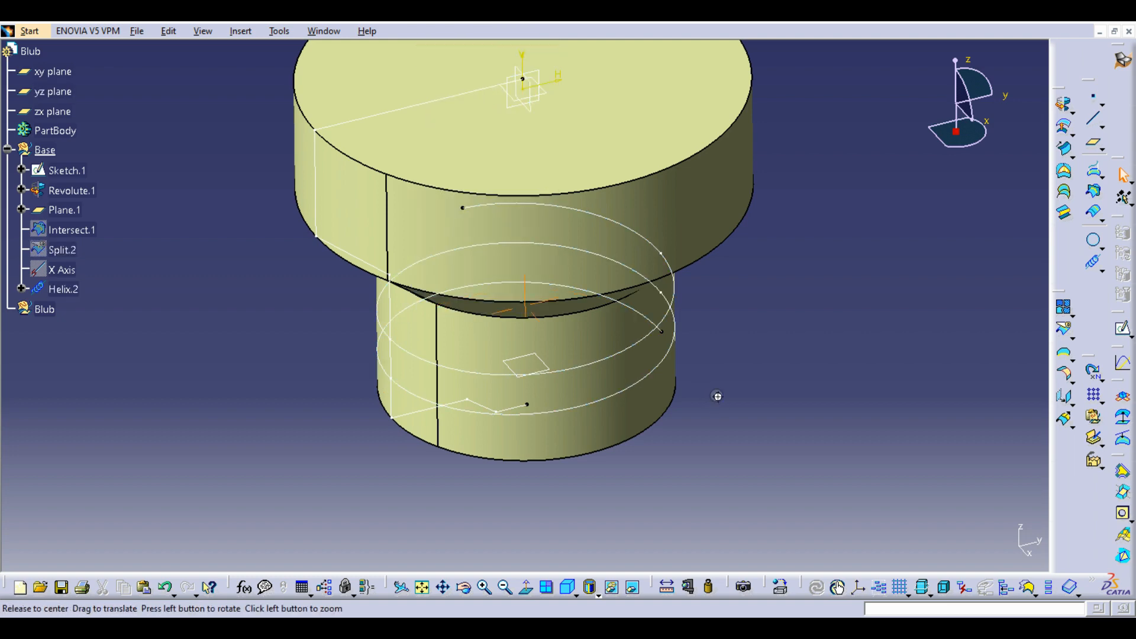
Step: Create a 20 mm point-direction line from the helix's lower start point along the X component
middle_click_drag(716, 389, 755, 386)
middle_click_drag(644, 375, 485, 357)
middle_click_drag(906, 329, 565, 272)
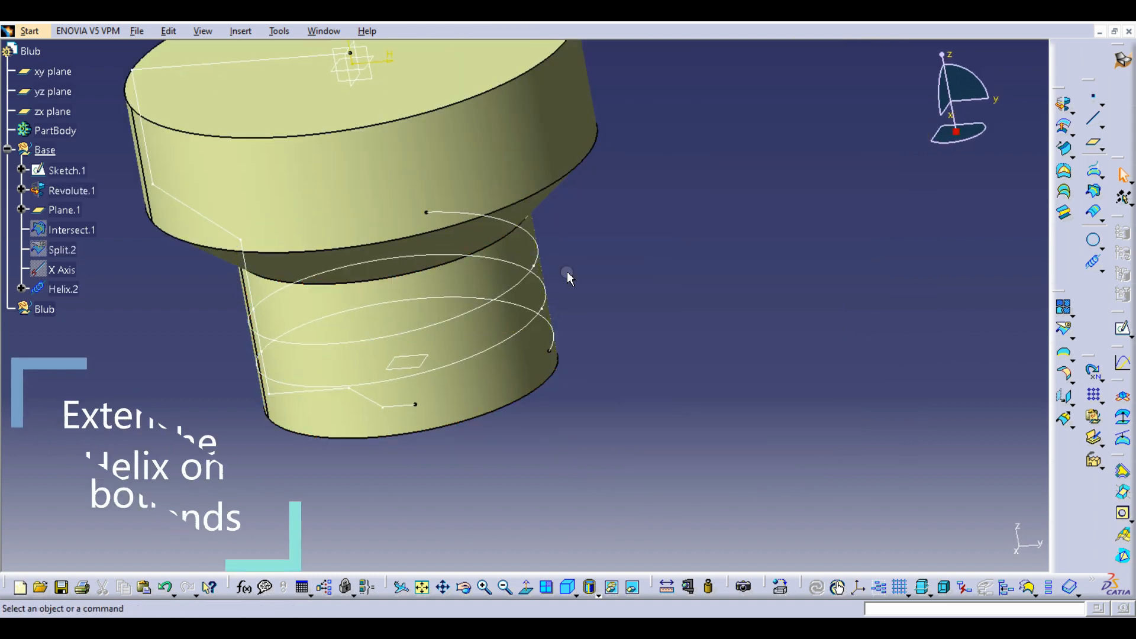
middle_click_drag(527, 386, 729, 338)
left_click(894, 189)
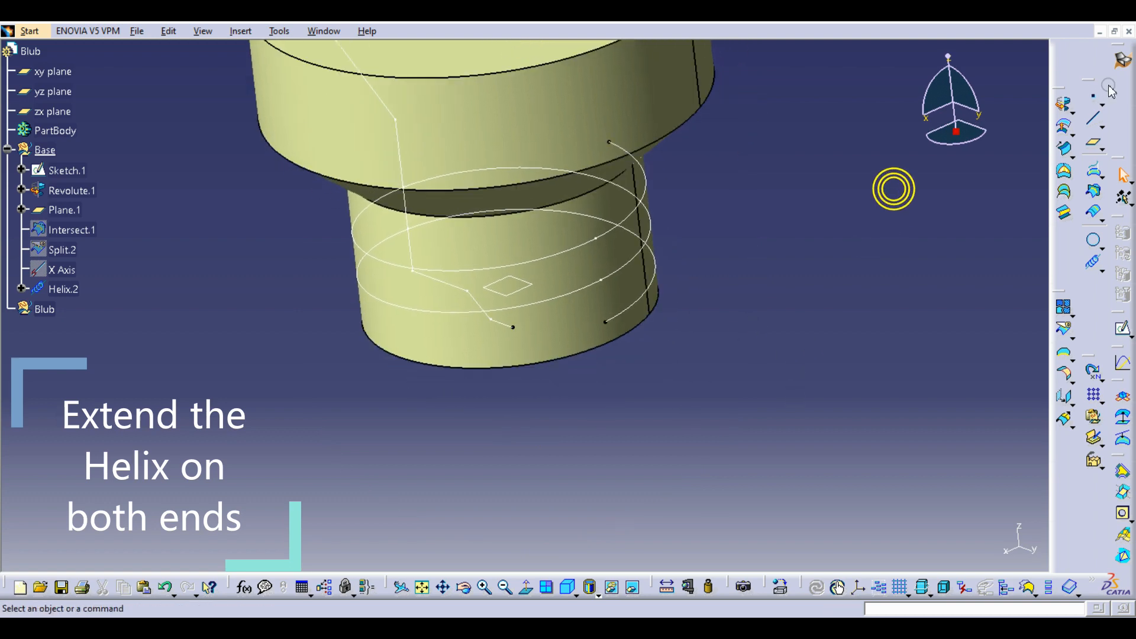
left_click(1093, 121)
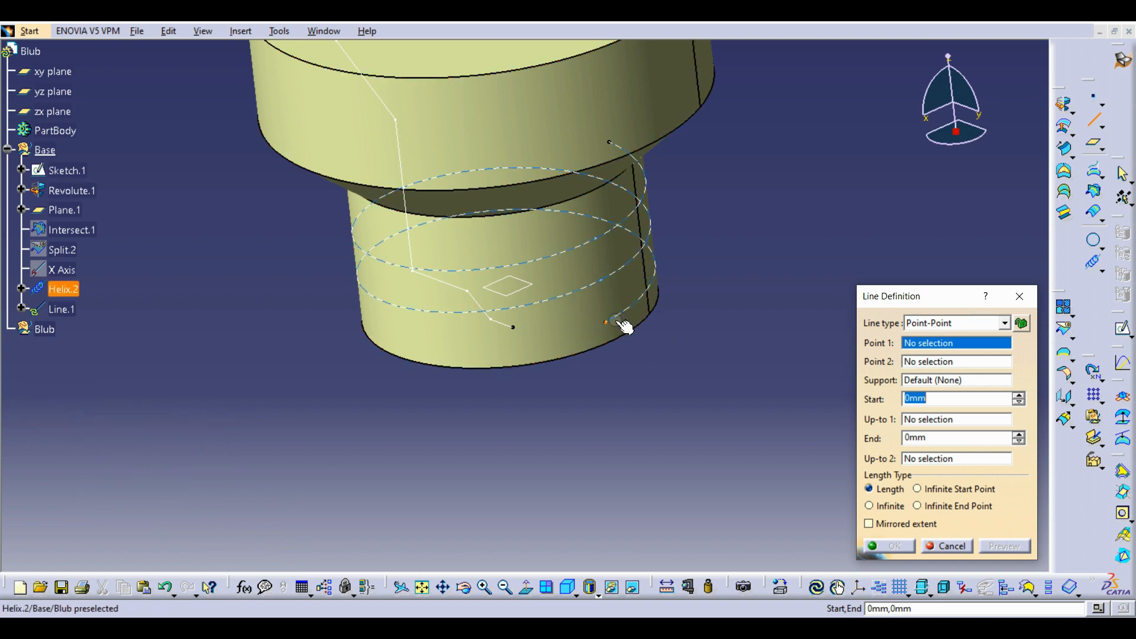
left_click(974, 327)
left_click(935, 347)
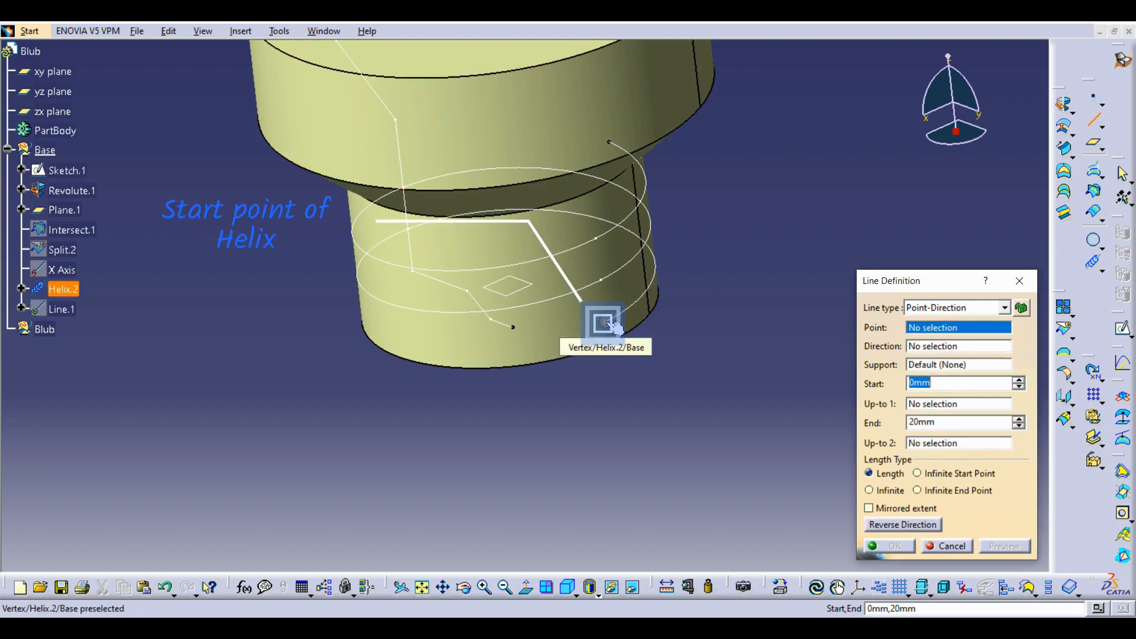
left_click(614, 326)
right_click(924, 346)
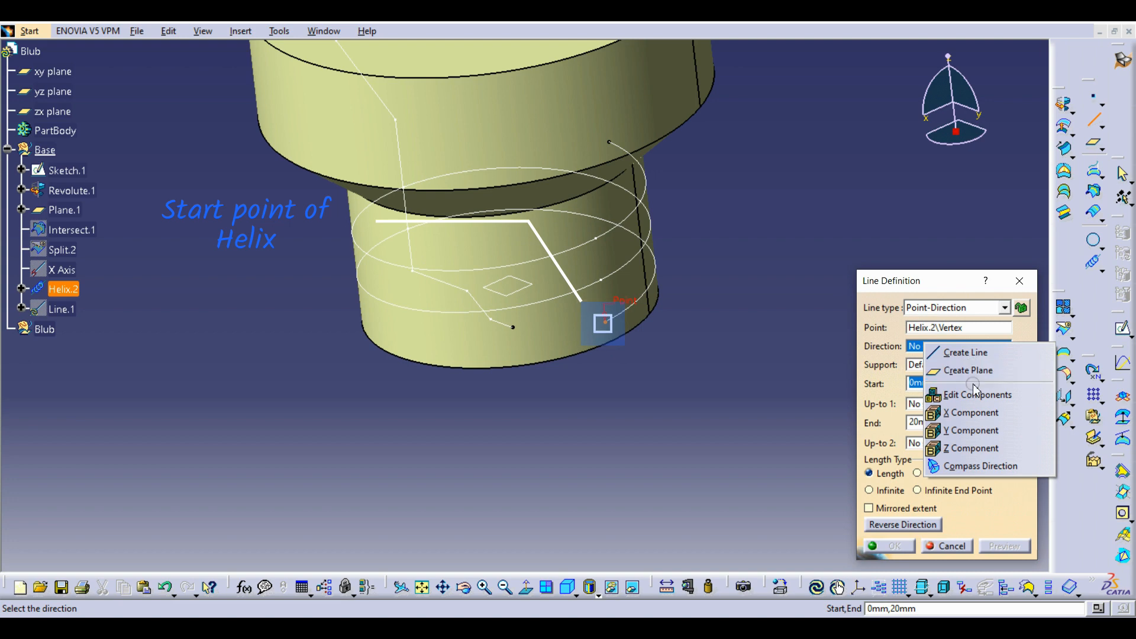
left_click(968, 413)
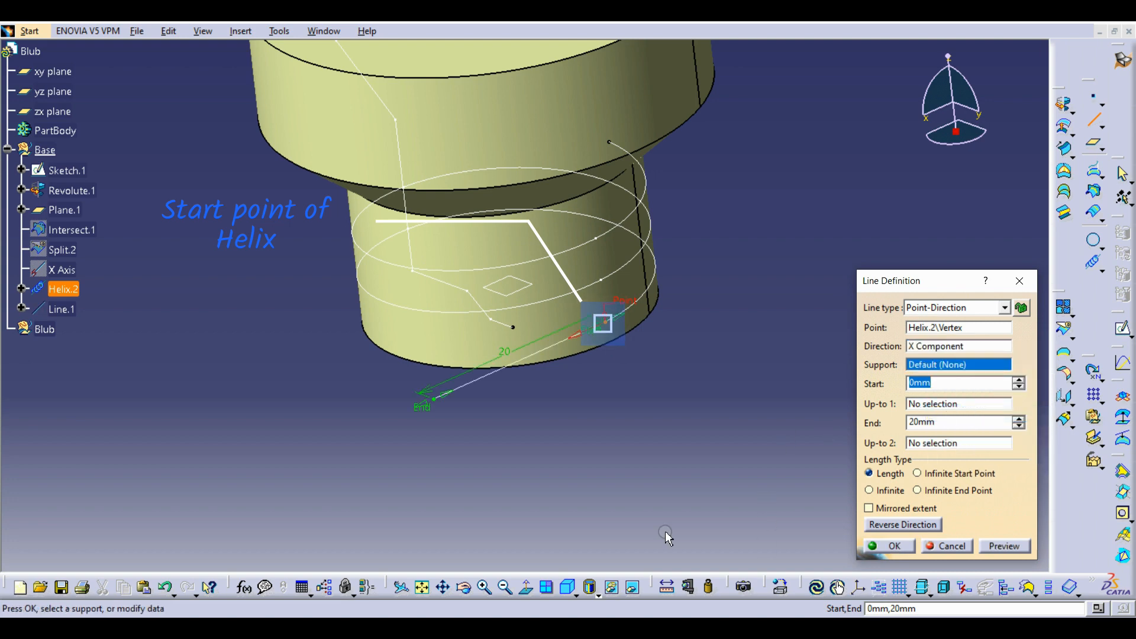
left_click(875, 545)
Step: Create a 20 mm point-direction line from the helix's upper end vertex along the Y component, with its direction reversed
middle_click_drag(724, 414, 516, 346)
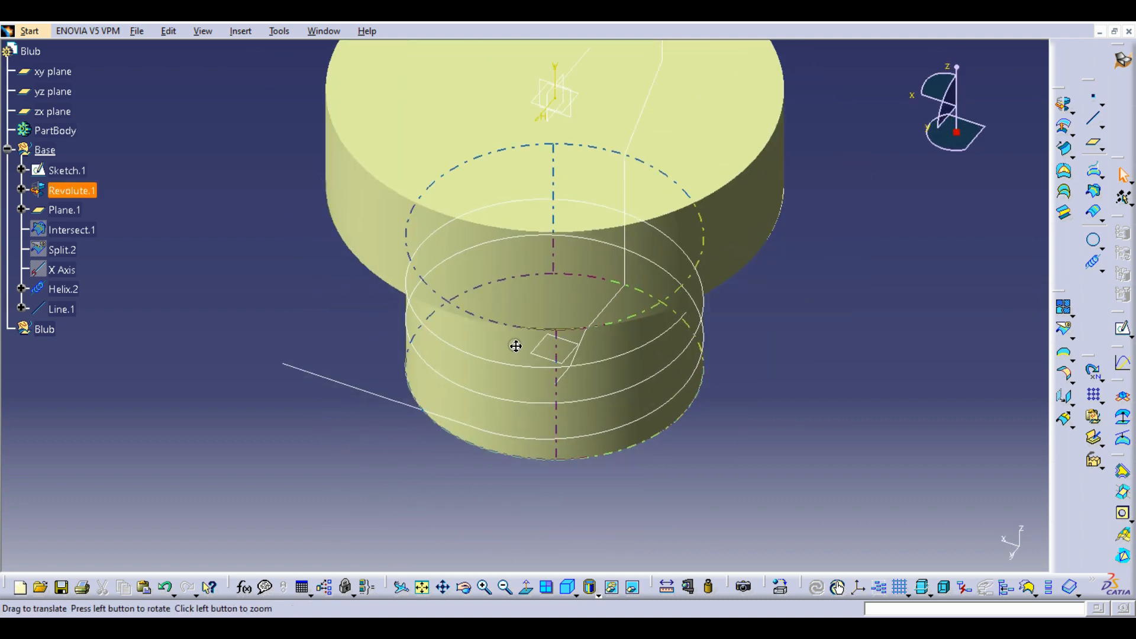
left_click(1096, 121)
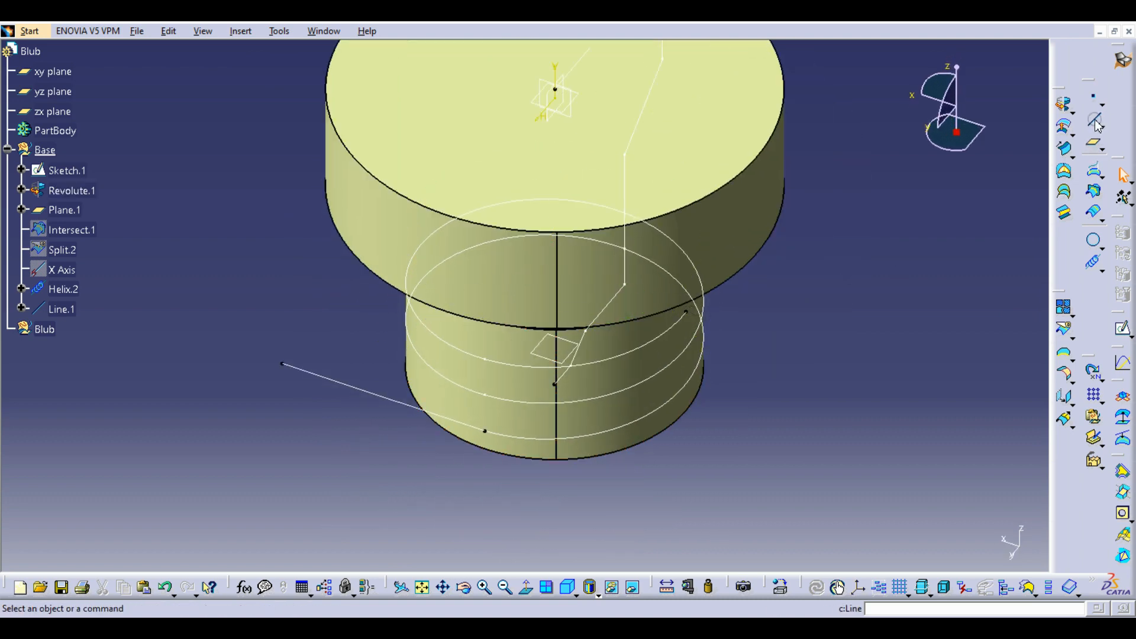
left_click(699, 316)
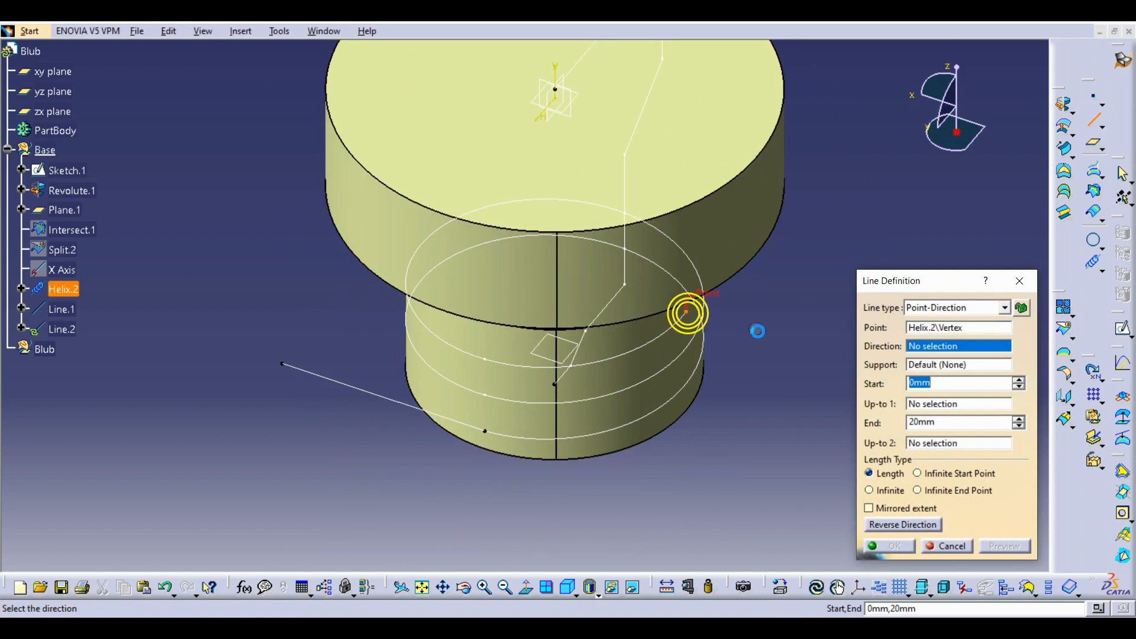
right_click(935, 347)
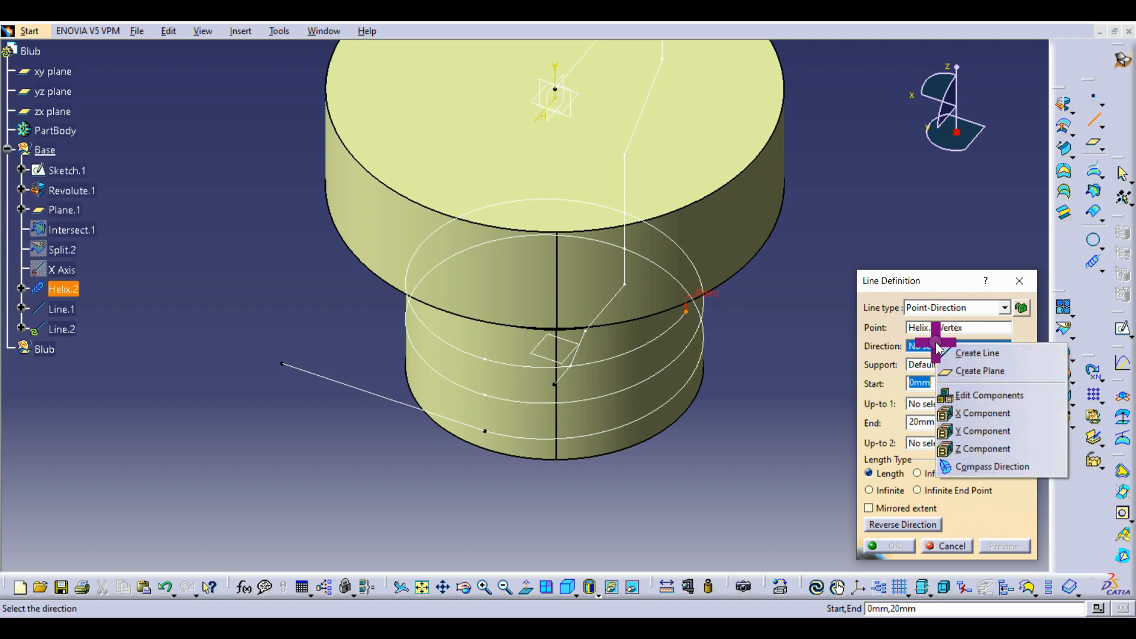
left_click(972, 433)
left_click(908, 525)
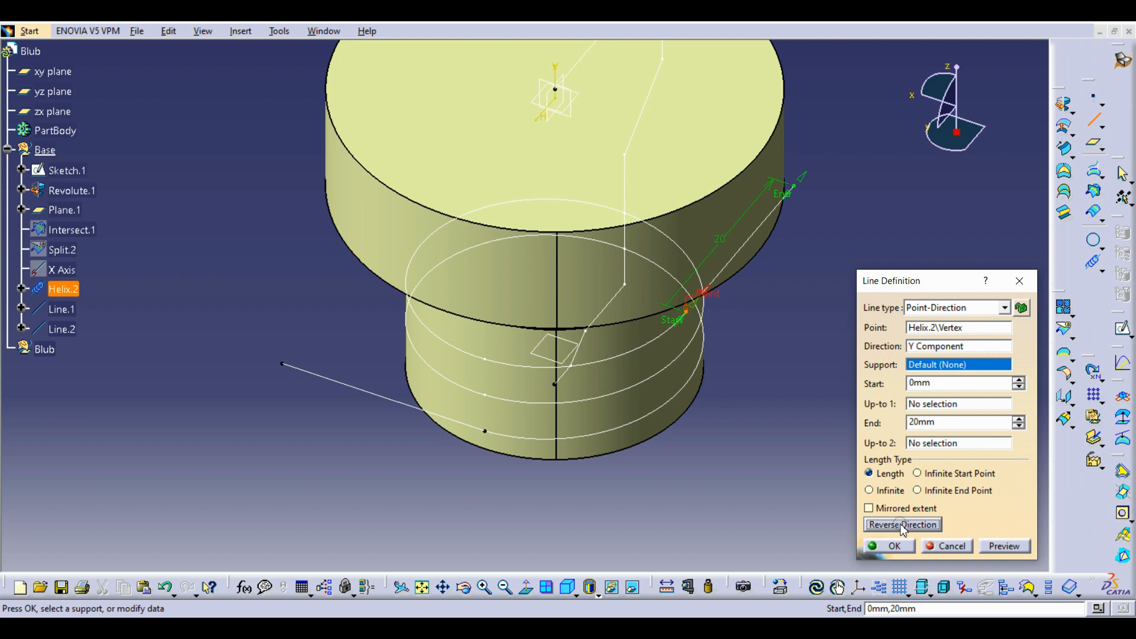
left_click(894, 546)
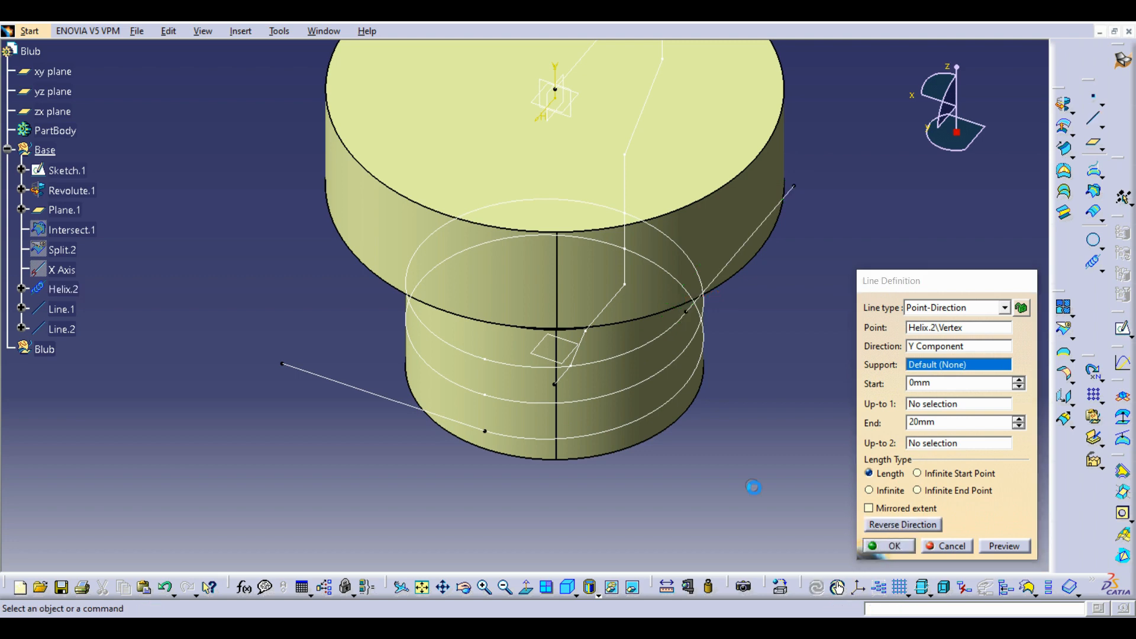
Step: Hide the base profile sketch, Sketch.1
middle_click_drag(747, 425, 129, 330)
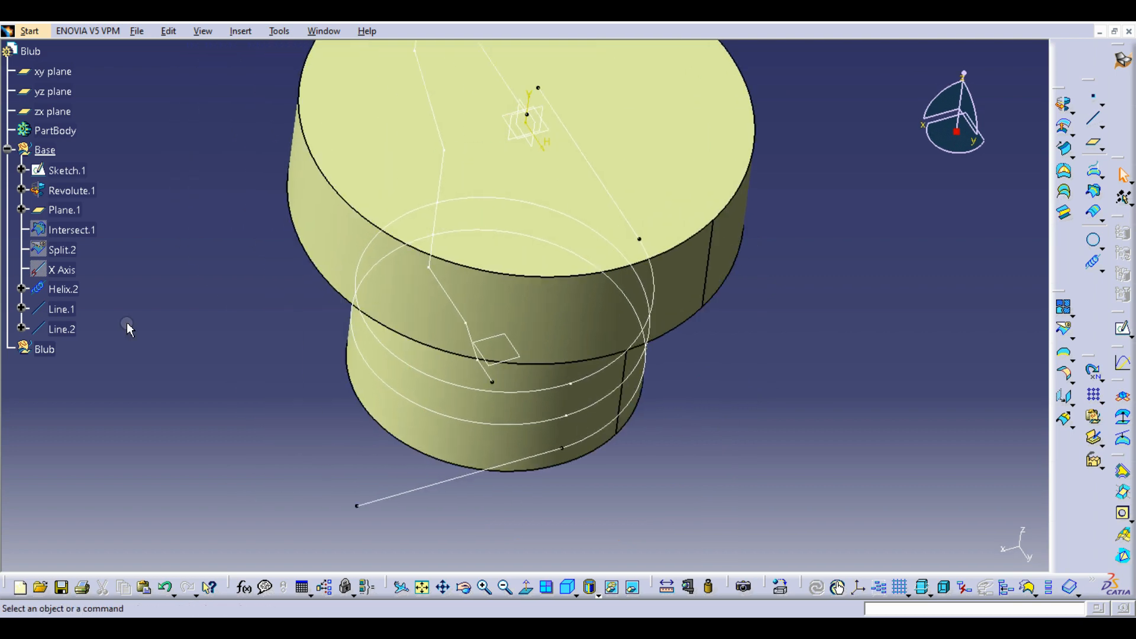
right_click(66, 170)
left_click(67, 216)
Step: Trim the lower extension line, the helix and the upper extension line together into one continuous curve
middle_click_drag(656, 461, 708, 353)
mouse_move(588, 368)
middle_mouse_down()
mouse_move(774, 310)
mouse_move(779, 373)
mouse_move(730, 384)
mouse_move(690, 375)
middle_mouse_up()
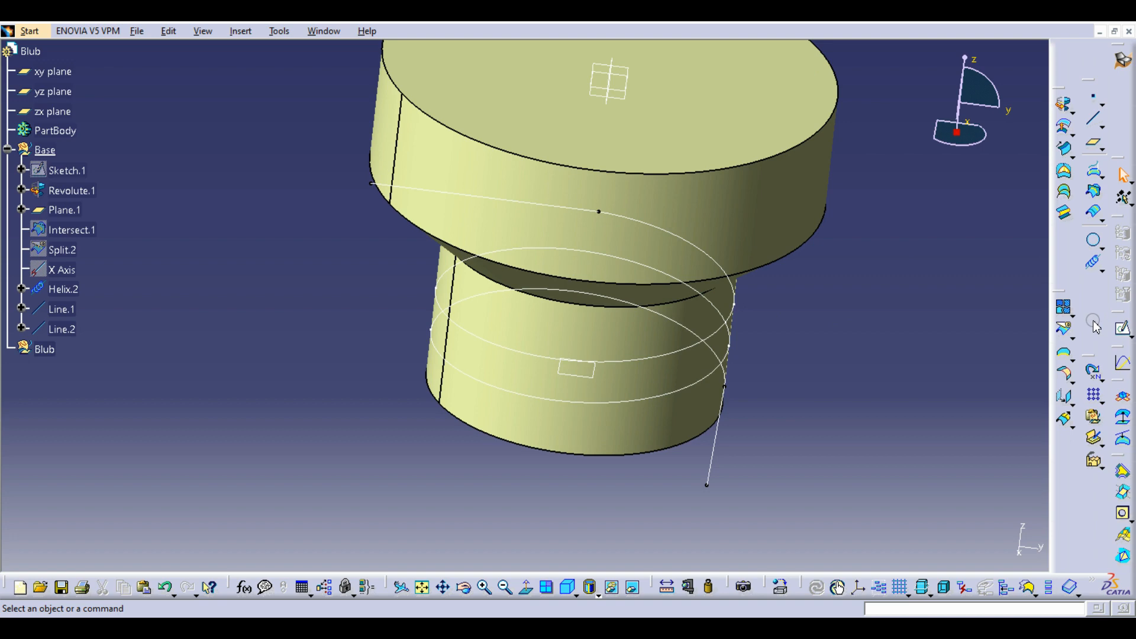
left_click(1071, 334)
left_click(1115, 350)
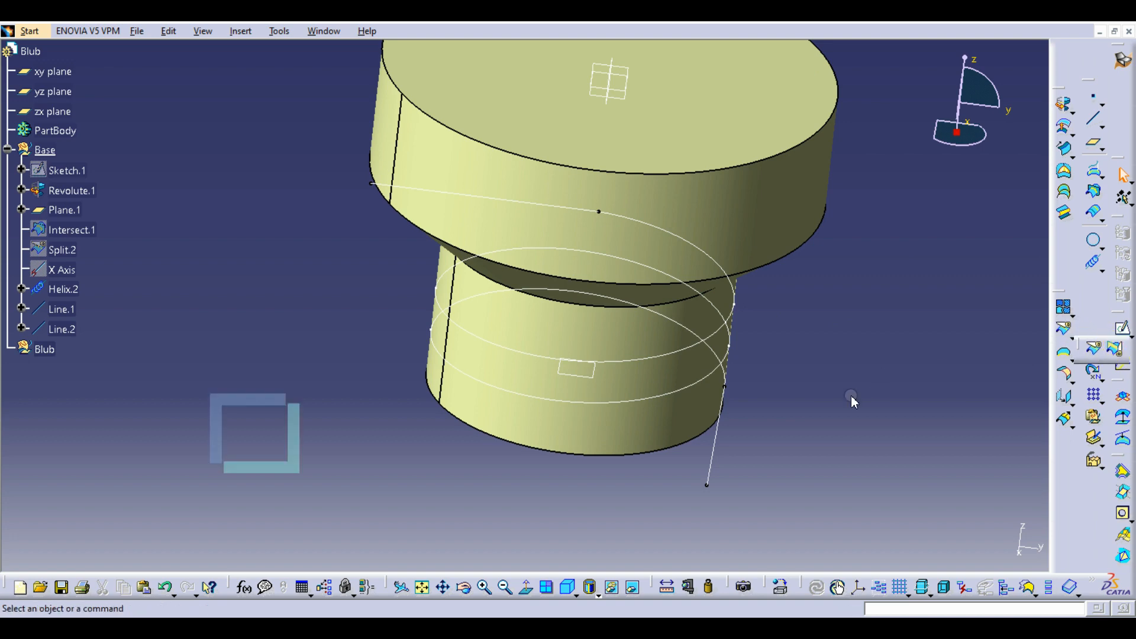
left_click(716, 456)
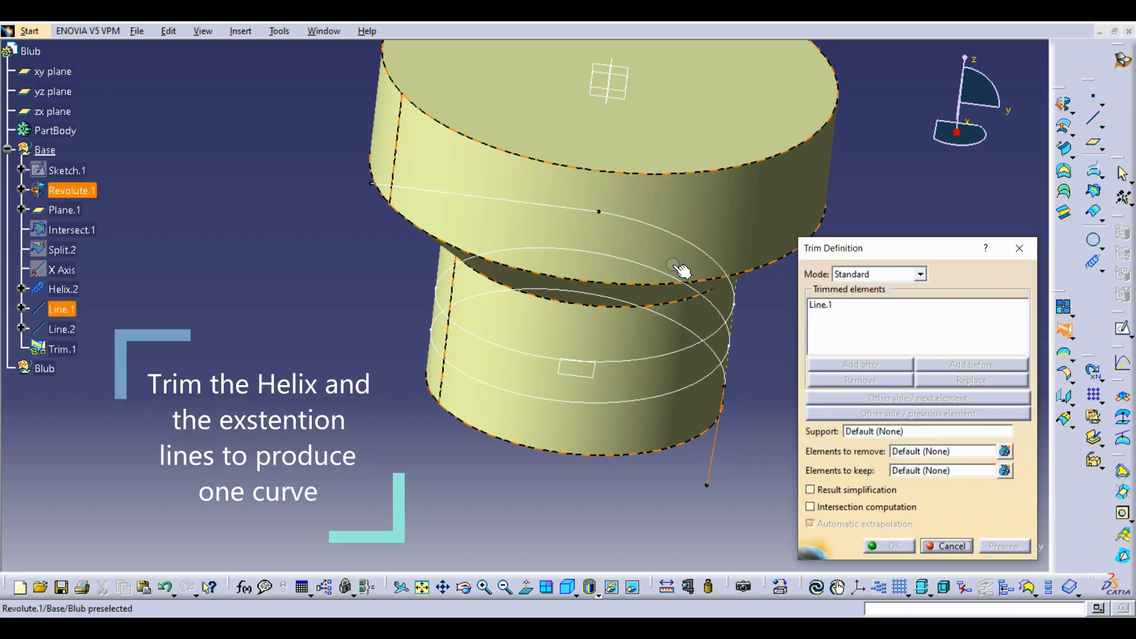
left_click(679, 356)
left_click(540, 202)
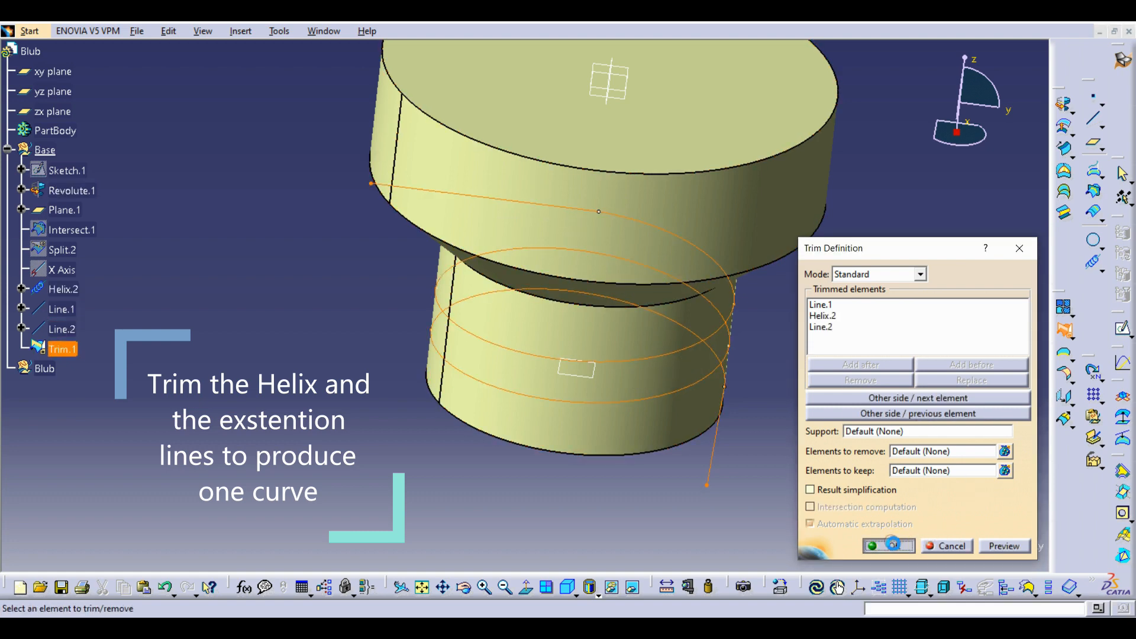
left_click(893, 545)
left_click(900, 410)
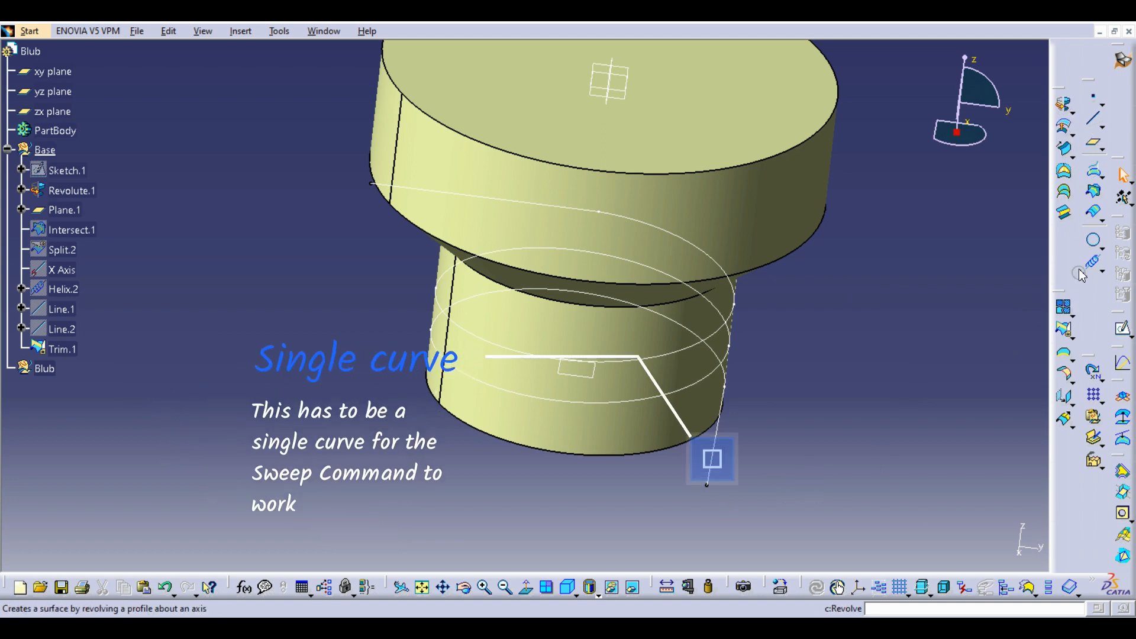
Step: Create a plane normal to the trimmed curve at the free end vertex of its lower extension line
left_click(1093, 240)
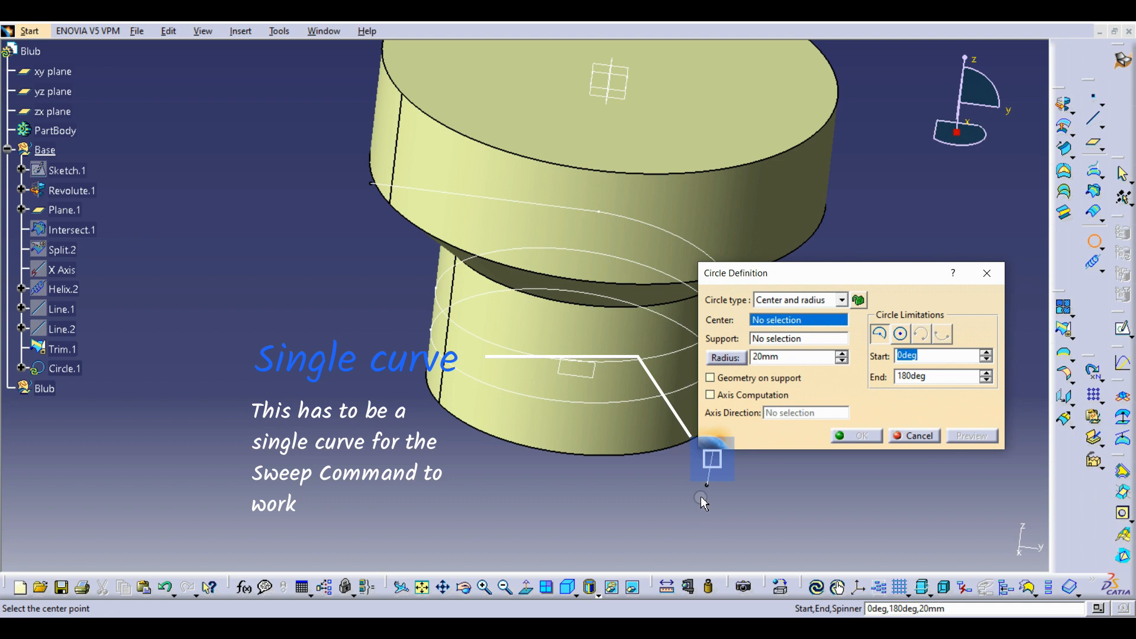
left_click(914, 436)
middle_click_drag(681, 485, 563, 379)
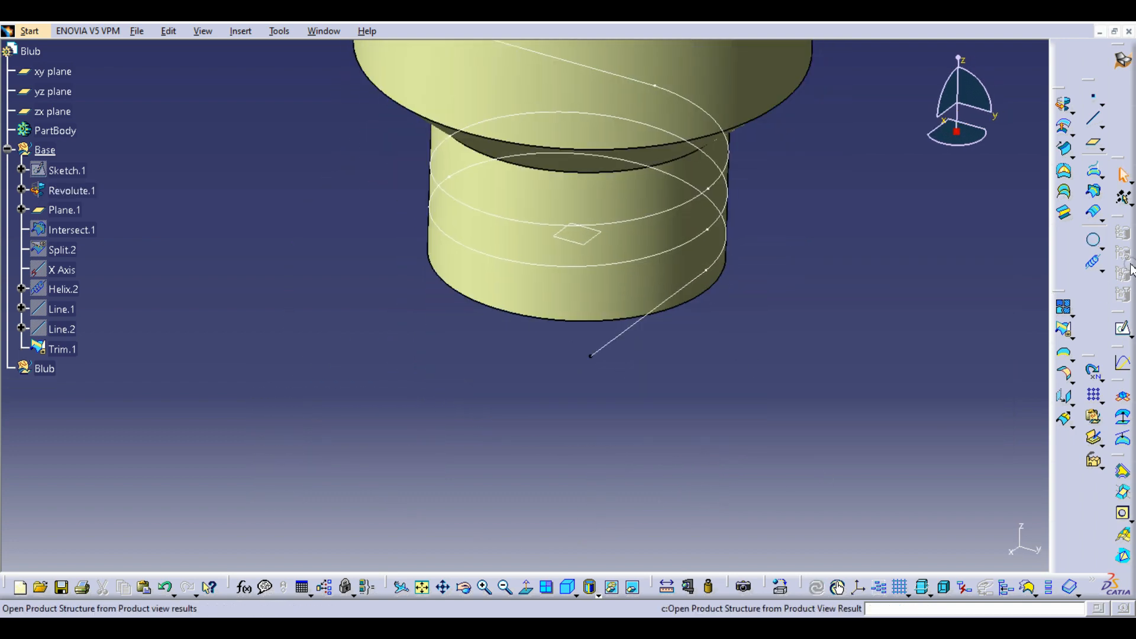
left_click(1095, 142)
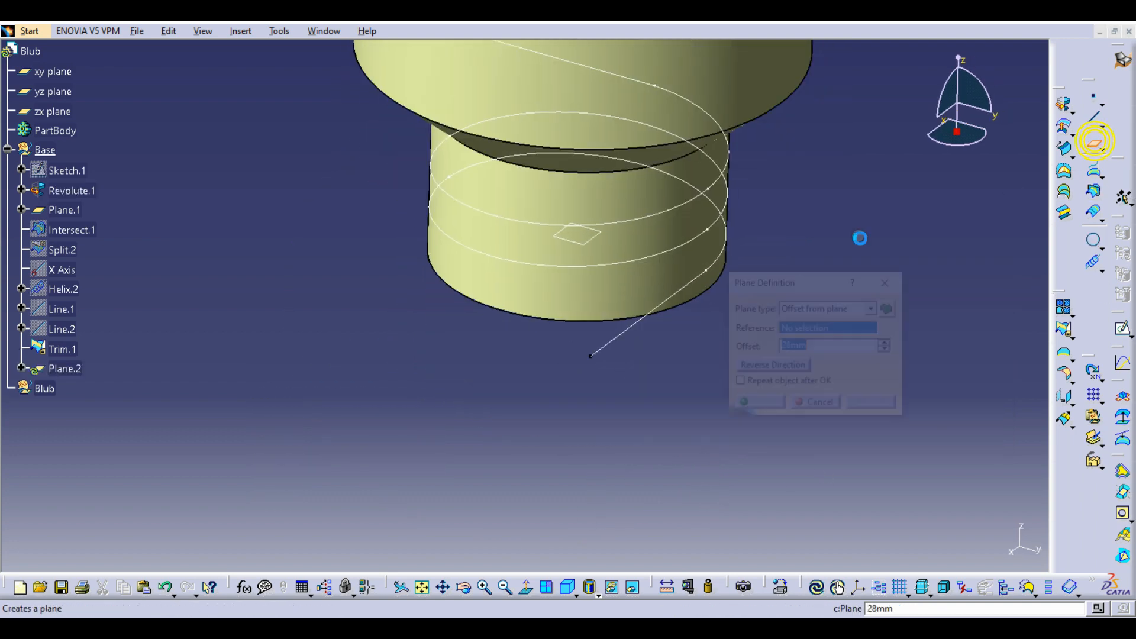
left_click(616, 341)
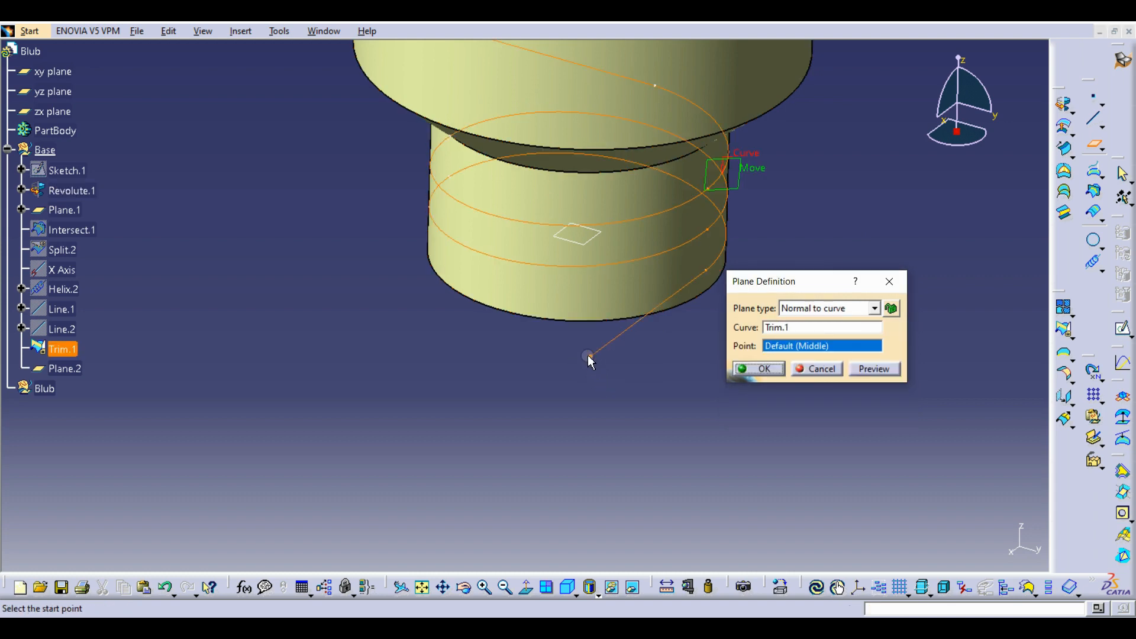
left_click(591, 357)
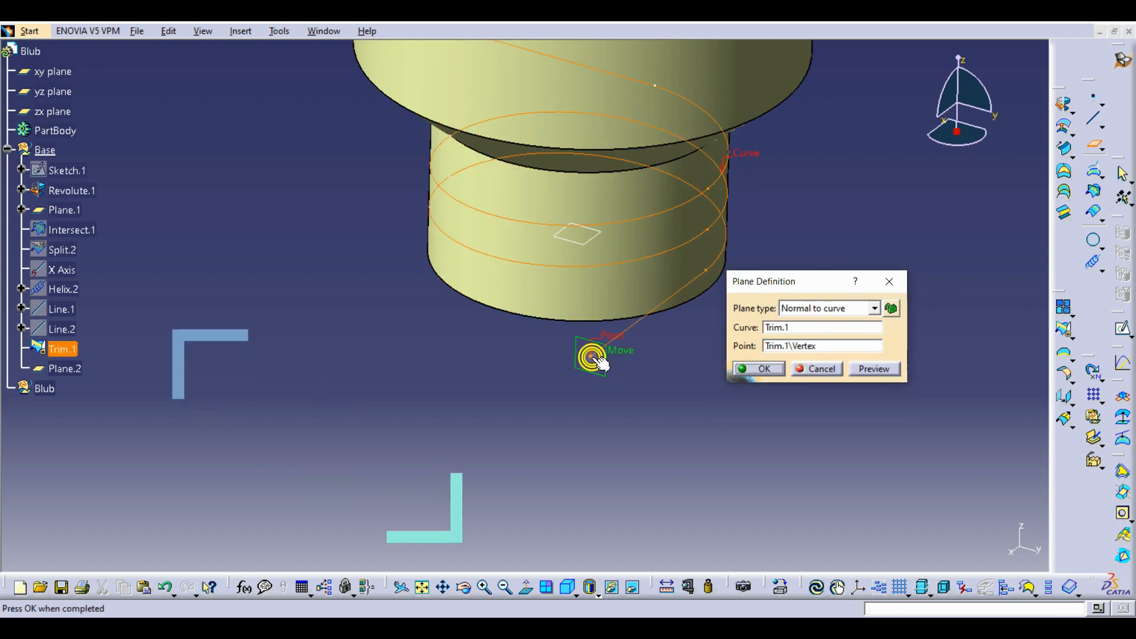
left_click(764, 367)
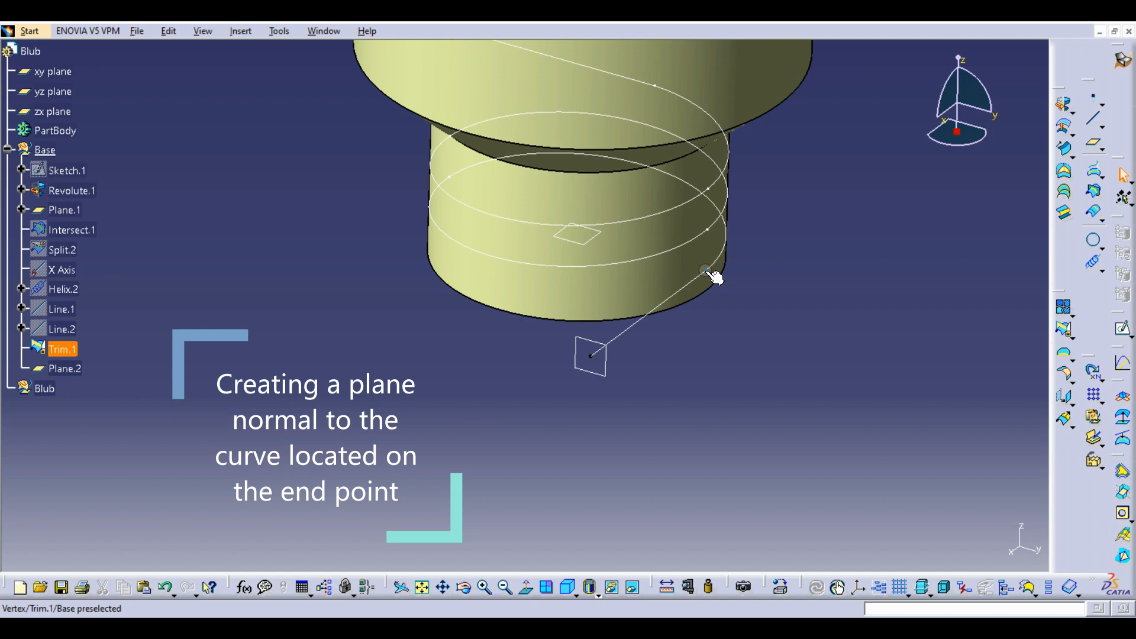
left_click(798, 372)
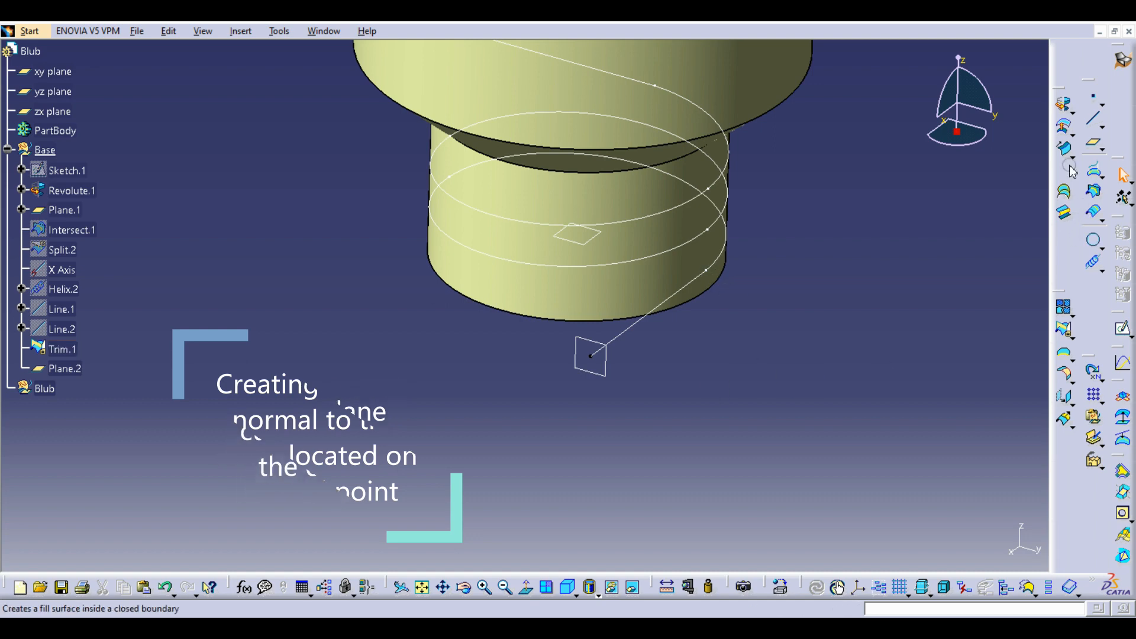
Step: Create a 1 mm radius arc from 0 to 180 degrees on the normal plane, centred on the trimmed curve's lower end vertex
left_click(1094, 240)
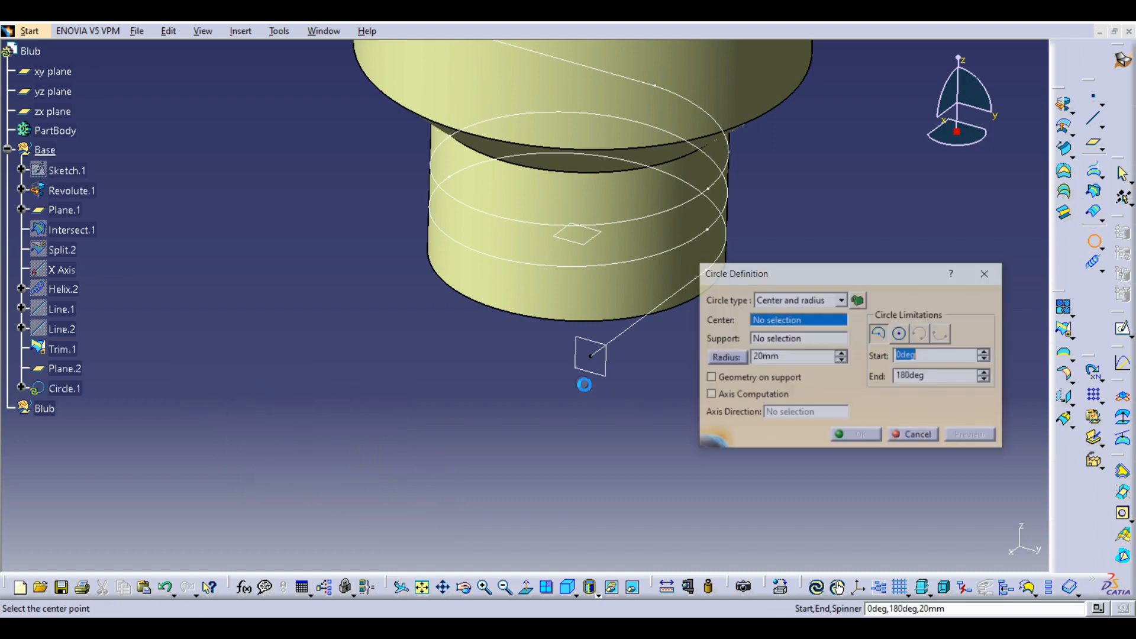
left_click(602, 361)
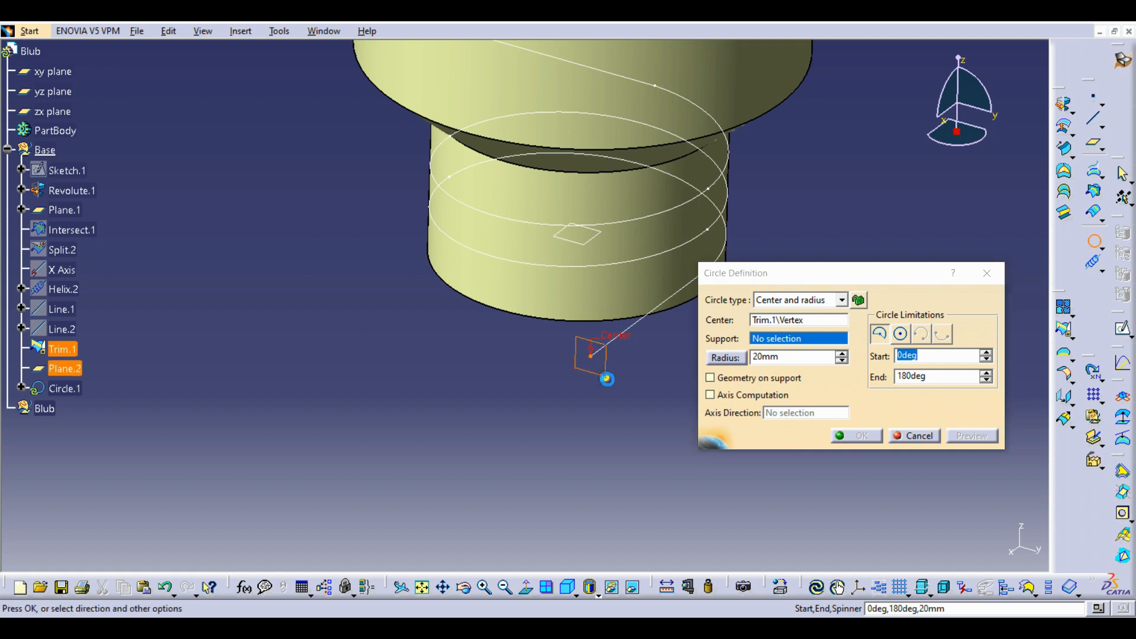
left_click(607, 379)
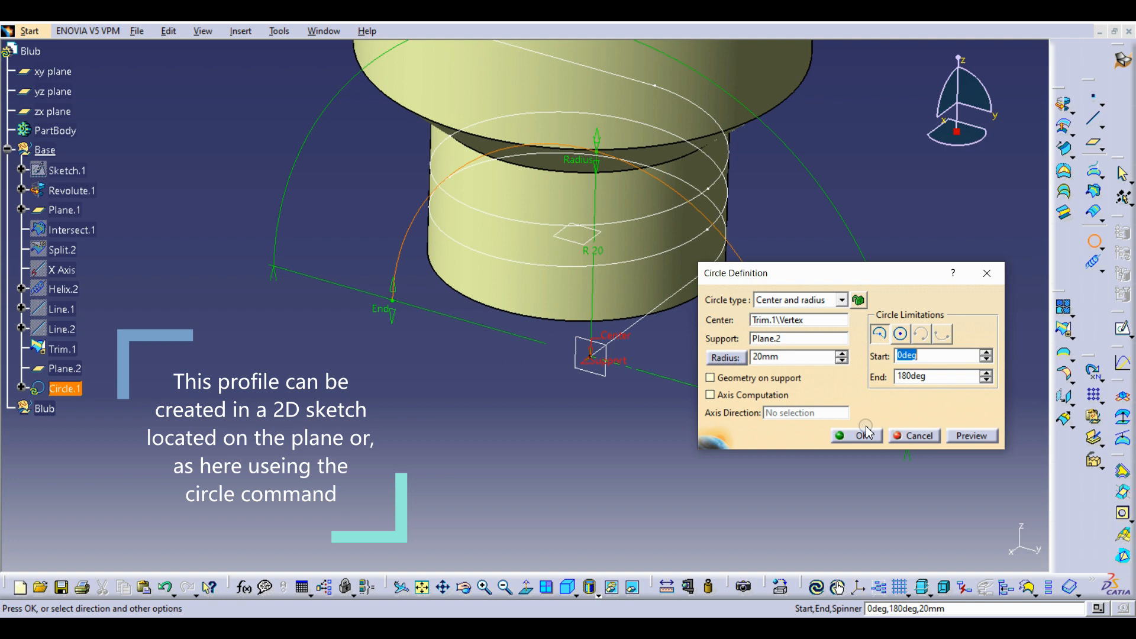
left_click_drag(786, 358, 684, 355)
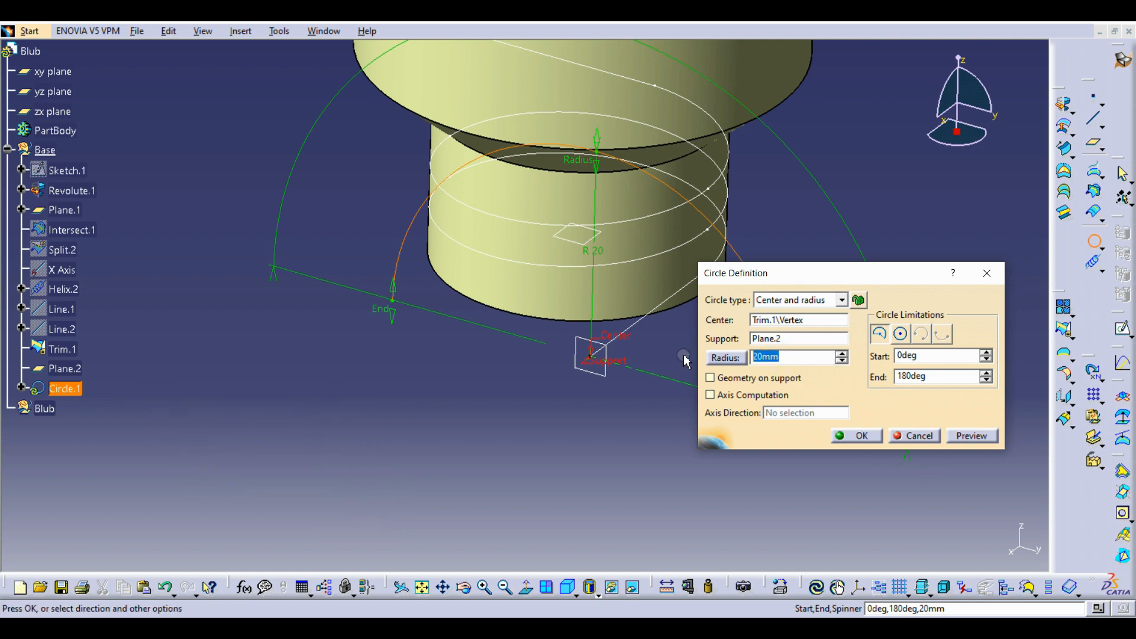
key("Return")
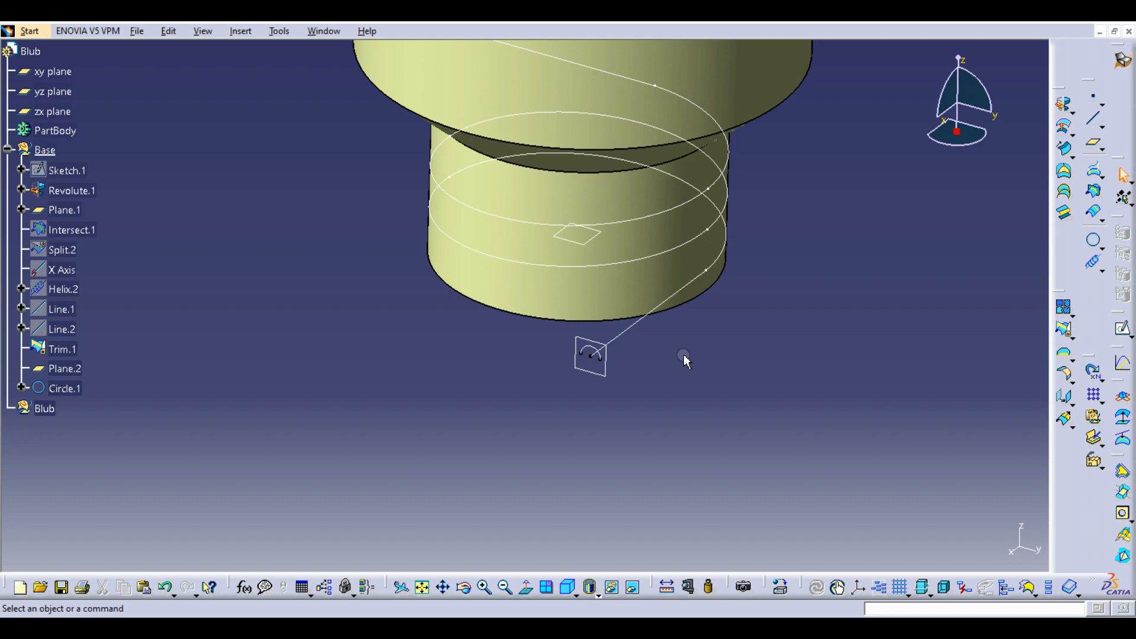
Step: Adjust the profile arc's limits to a start angle of 15 degrees and an end angle of 298 degrees
middle_click_drag(662, 358, 695, 271)
middle_click_drag(695, 271, 664, 215)
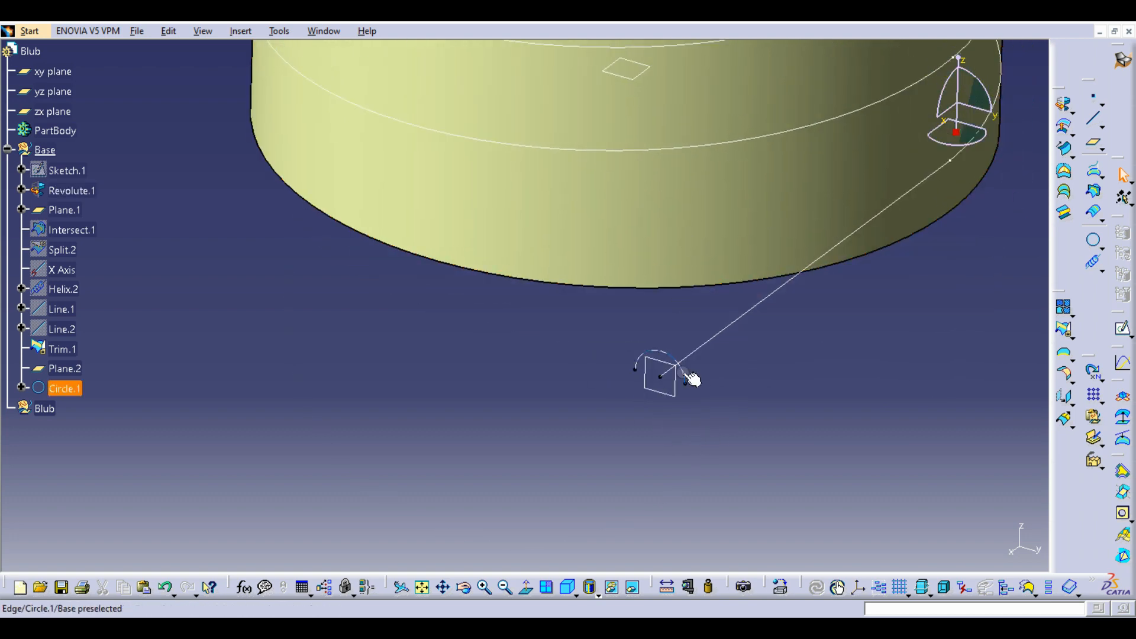
double_click(663, 348)
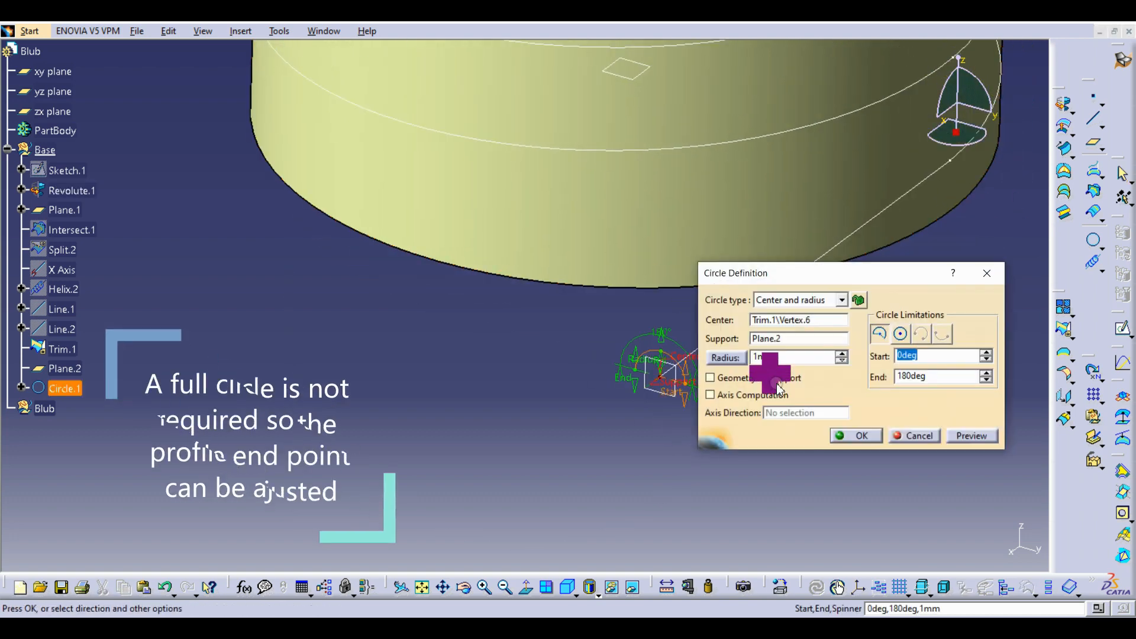
middle_click_drag(624, 406, 457, 317)
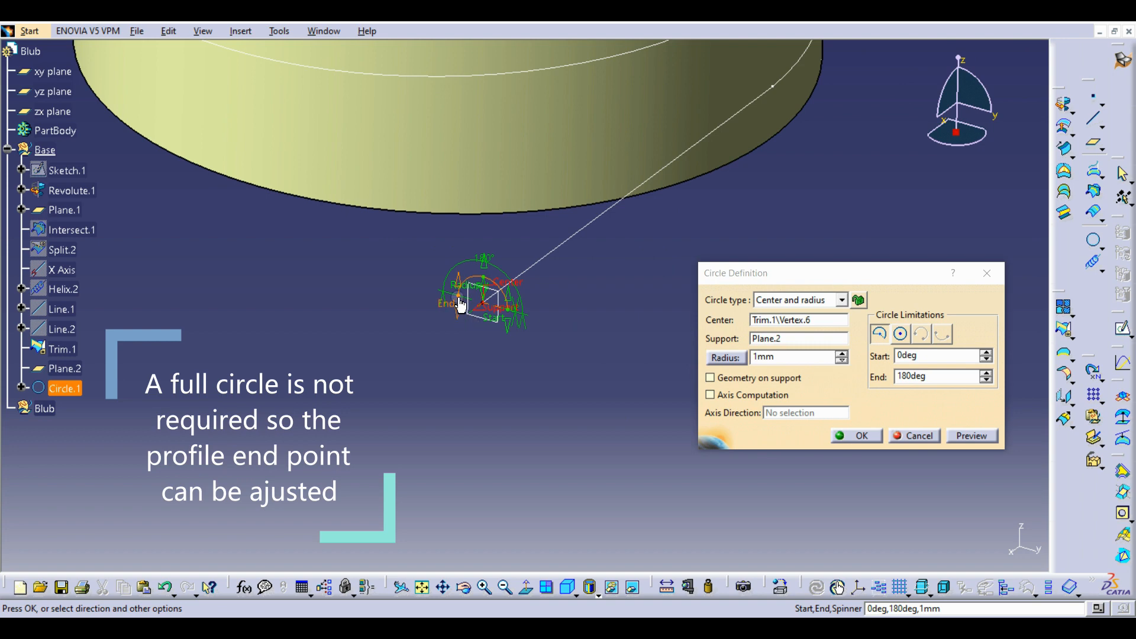
left_click_drag(458, 299, 500, 343)
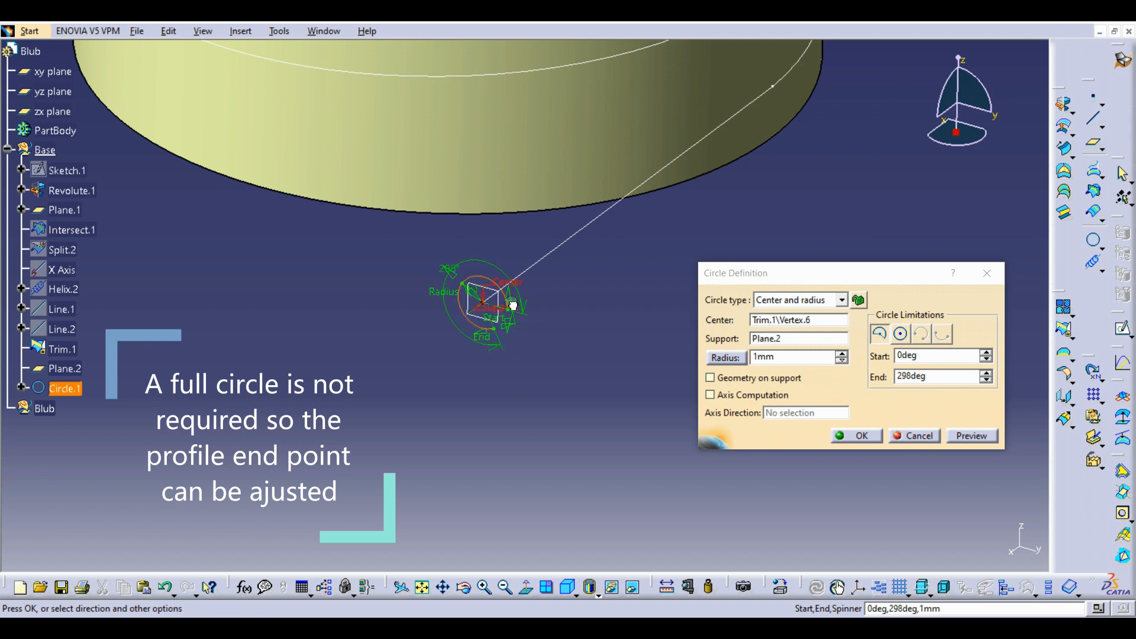
left_click_drag(508, 315, 507, 304)
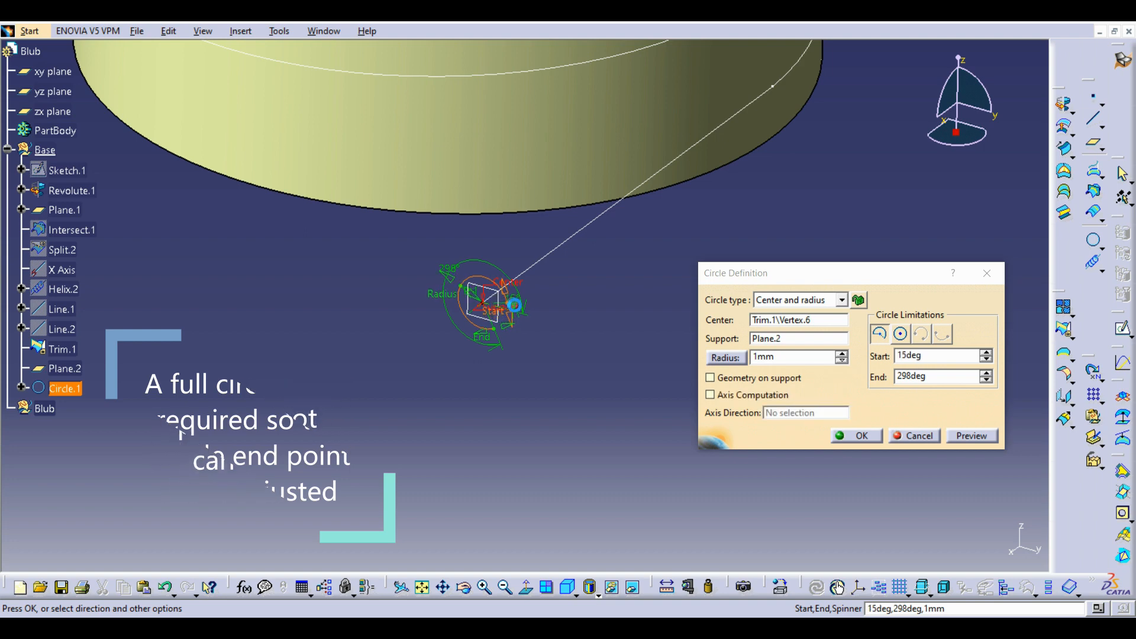
left_click(863, 436)
Step: Sweep the 1 mm arc profile along the trimmed helix curve to create the thread surface around the base
middle_click_drag(586, 357, 710, 452)
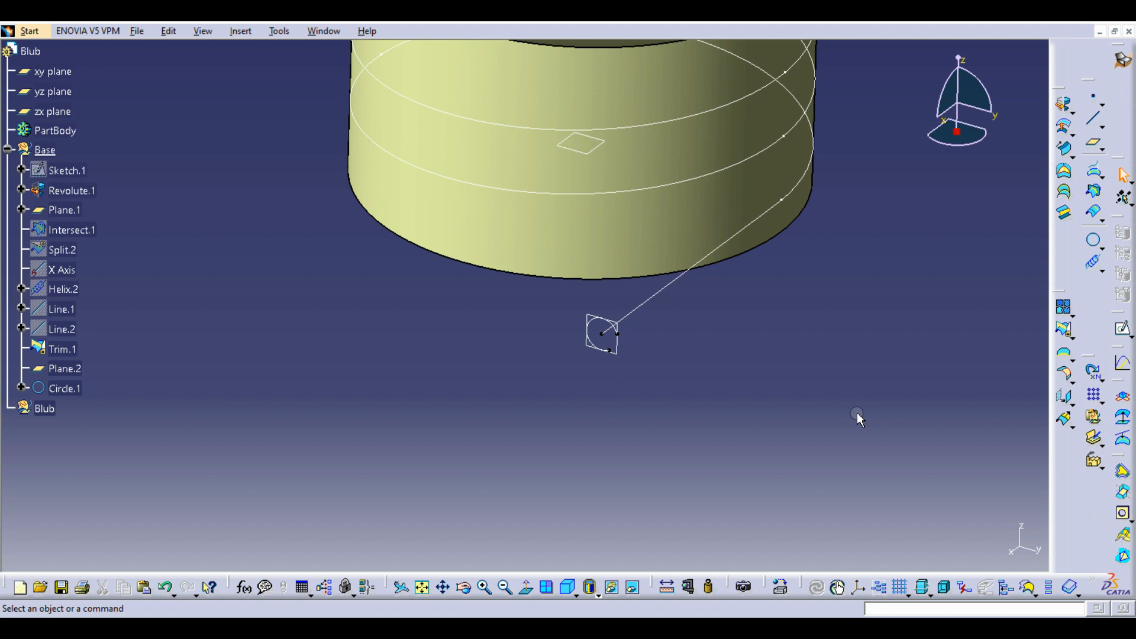
middle_click_drag(753, 294, 736, 378)
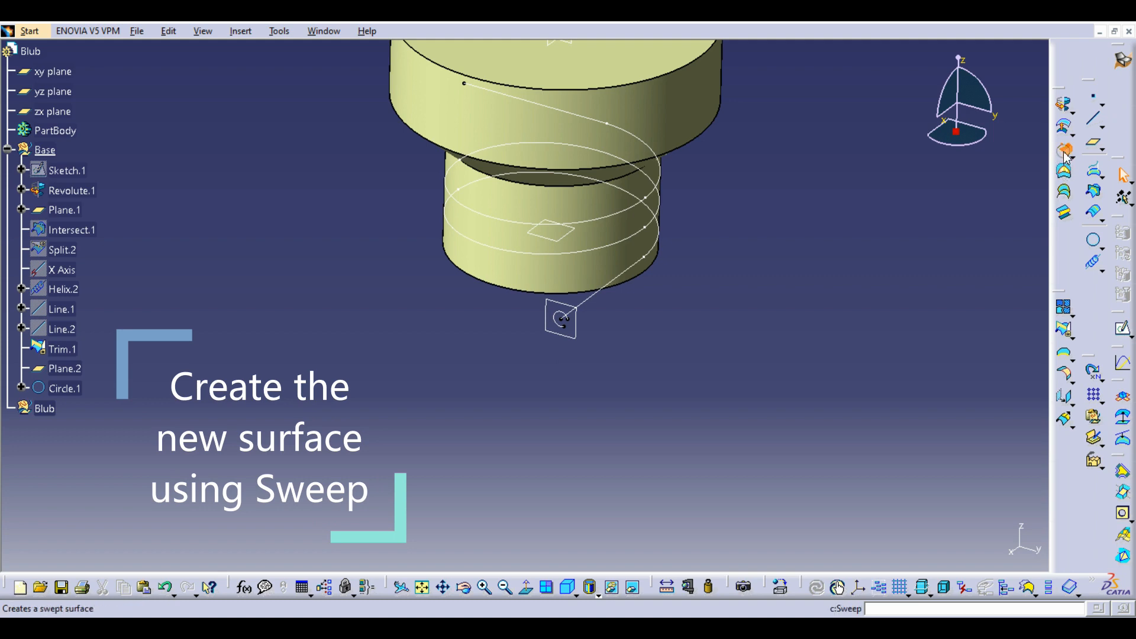
left_click(1065, 152)
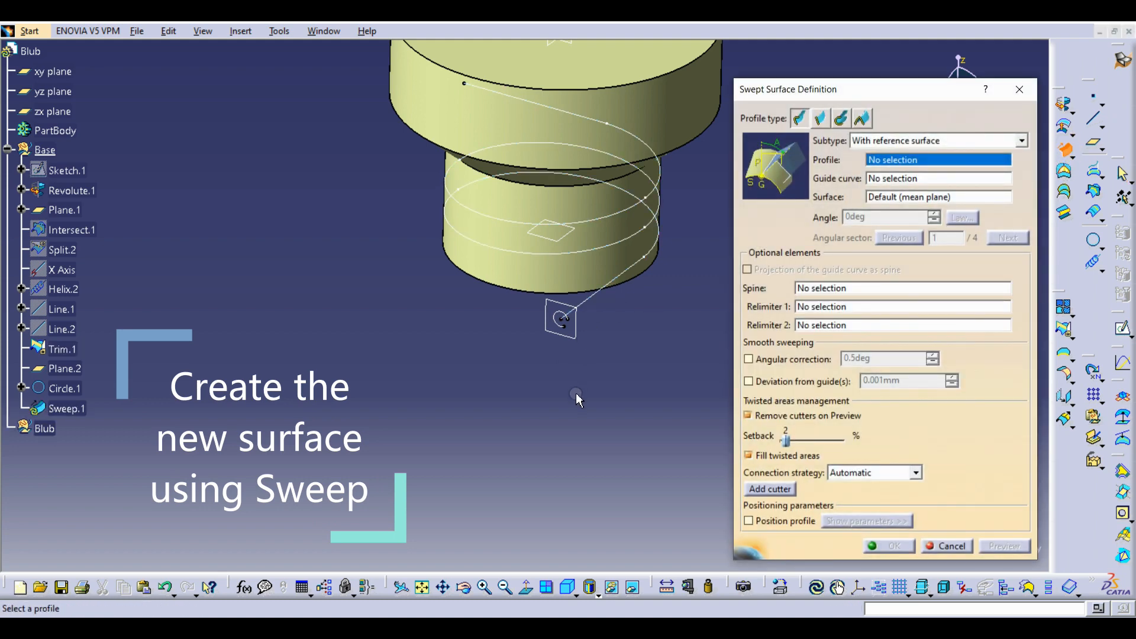
left_click(557, 323)
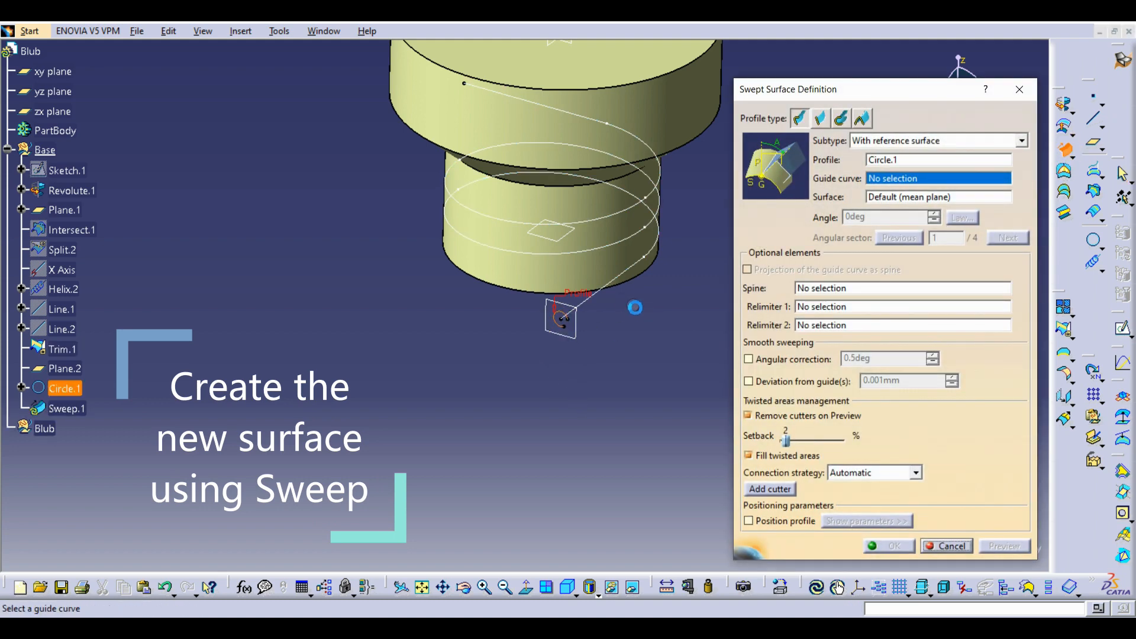
left_click(596, 304)
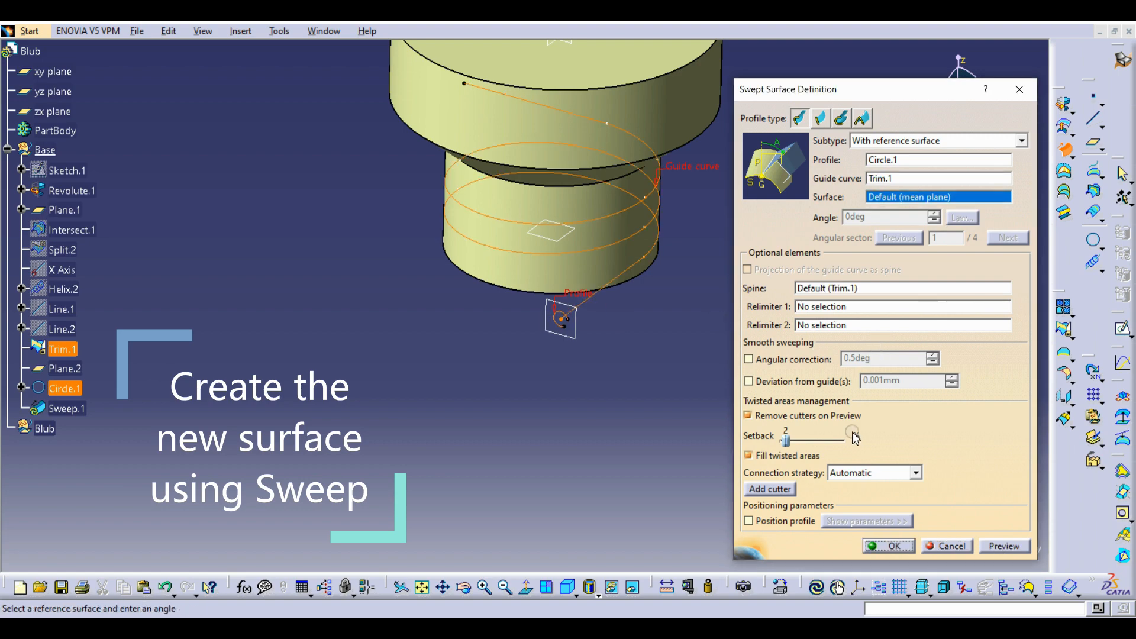
left_click(886, 545)
middle_click_drag(626, 376, 834, 235)
middle_click_drag(704, 211, 613, 329)
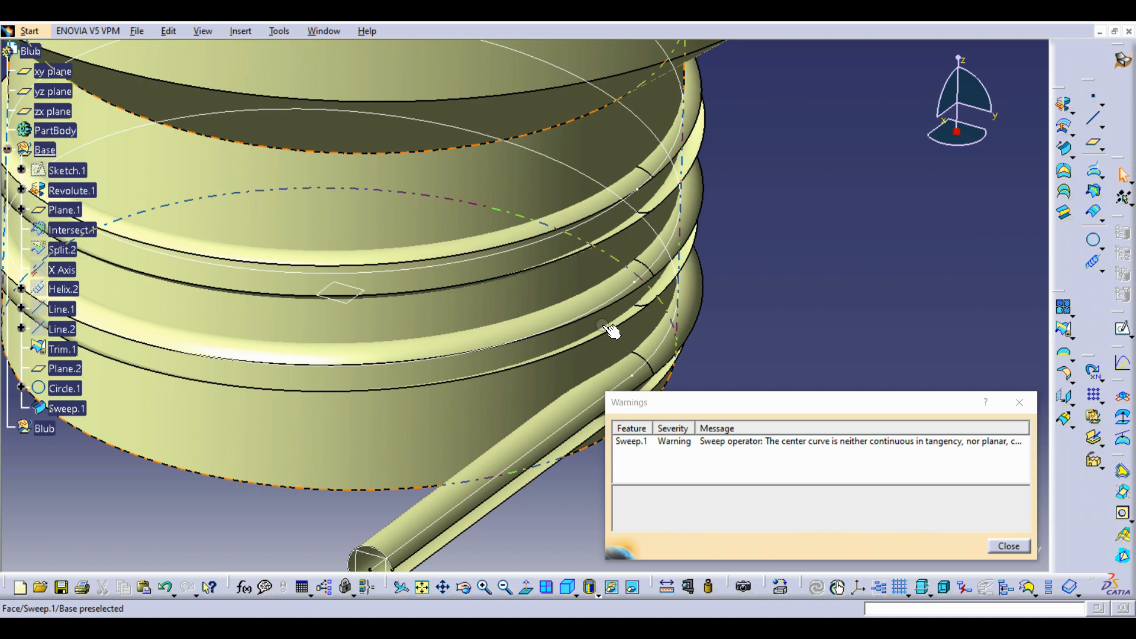
Step: Check where the swept thread surface cuts through the base and change its fill colour to blue
left_click(1004, 547)
middle_click_drag(627, 408, 815, 246)
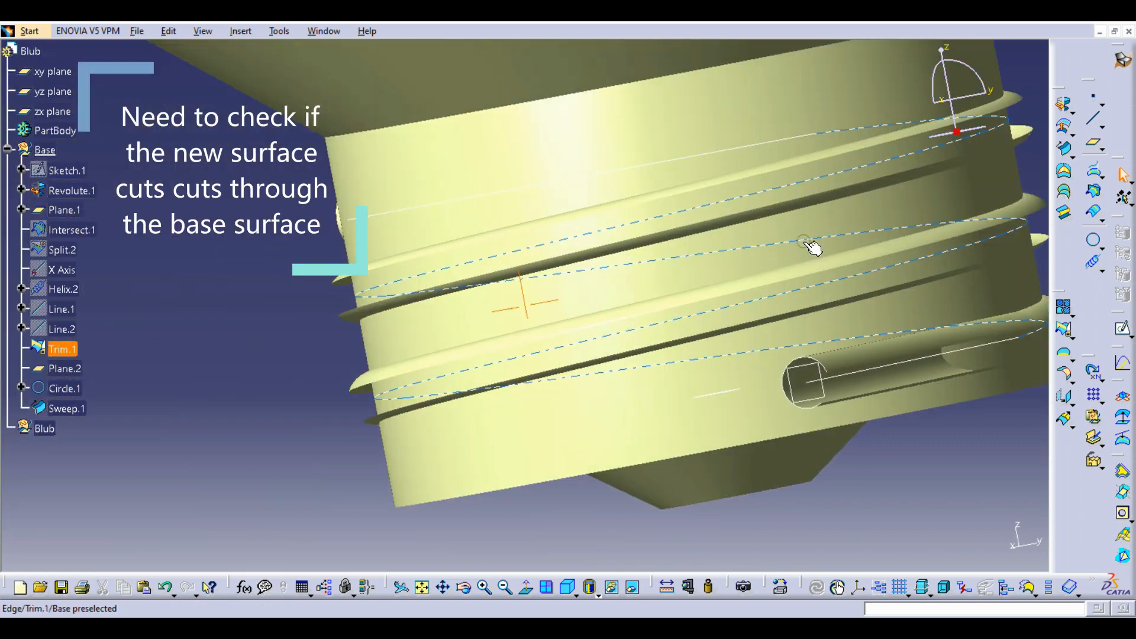
middle_click_drag(387, 236, 494, 318)
middle_click_drag(681, 414, 525, 381)
middle_click_drag(757, 299, 531, 448)
left_click(59, 408)
right_click(59, 407)
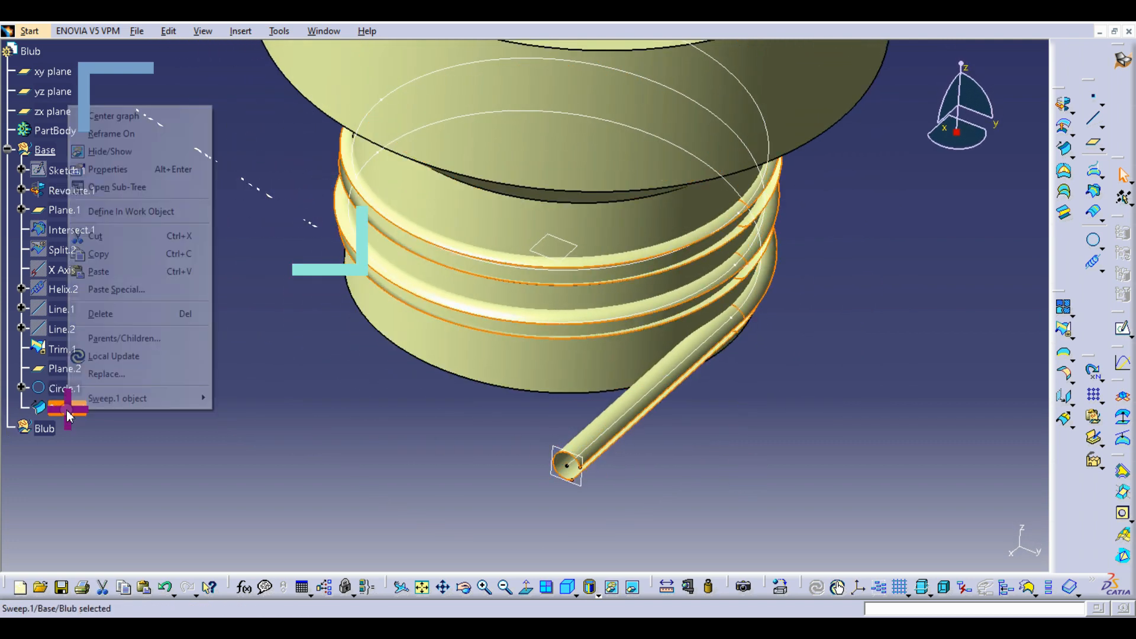
left_click(107, 170)
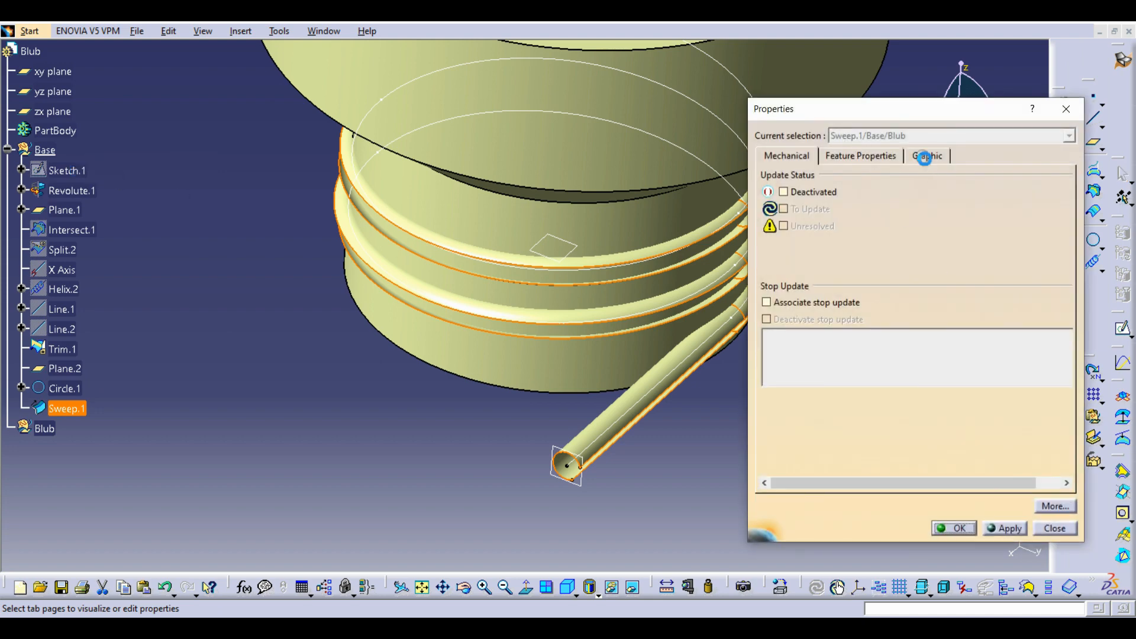
left_click(926, 160)
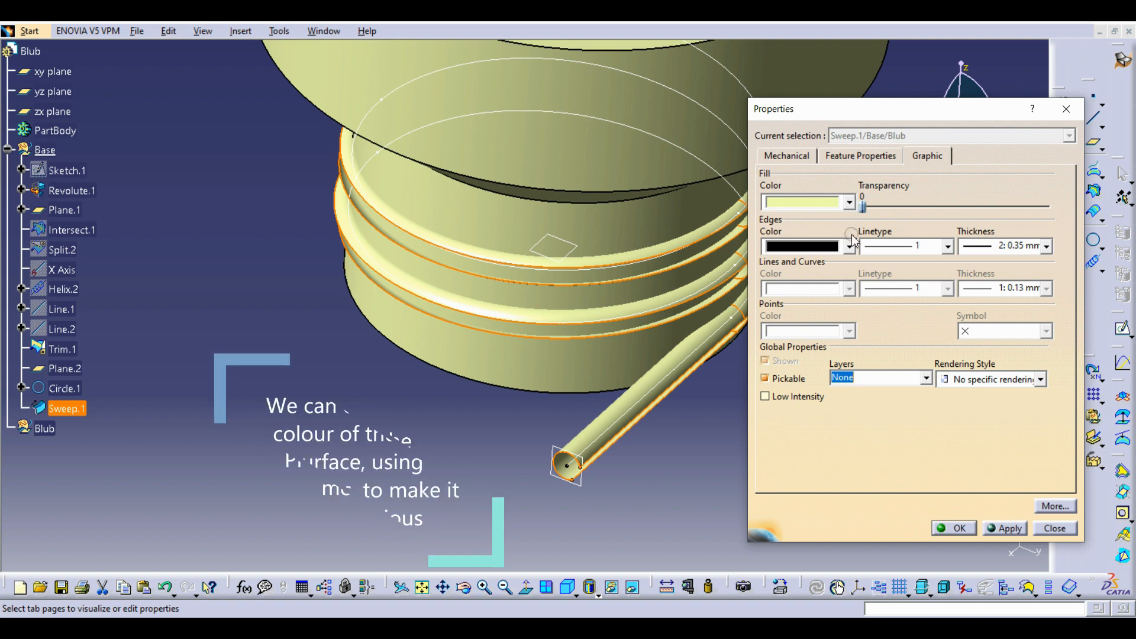
left_click(849, 202)
left_click(818, 356)
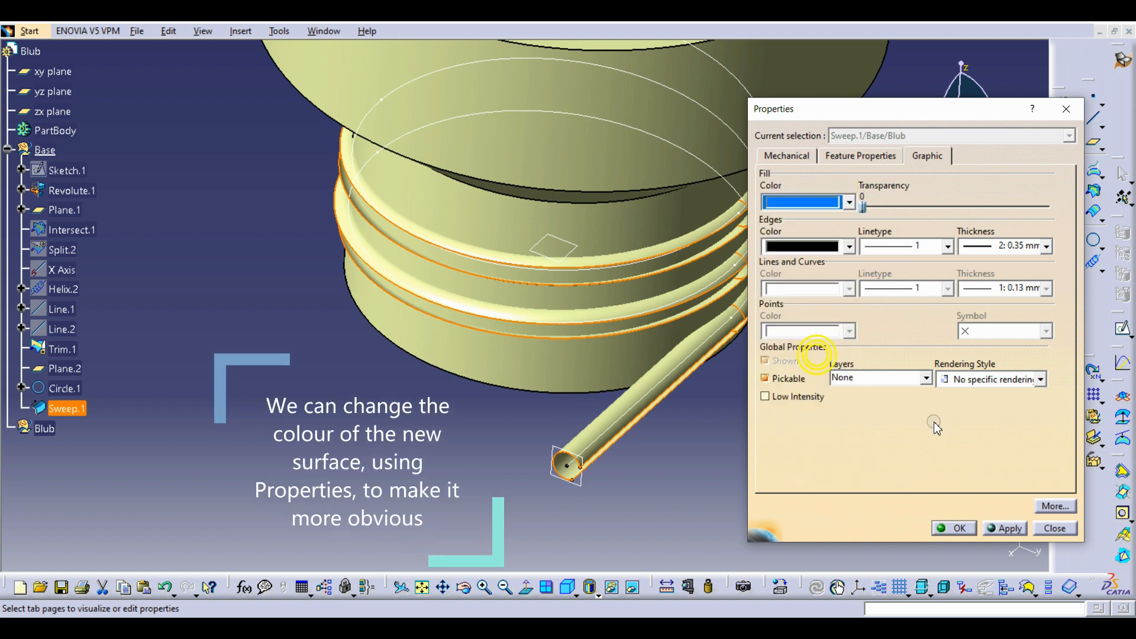
left_click(959, 533)
Step: Trim the revolved base surface and the swept thread surface against each other in Standard mode
middle_click_drag(832, 477, 675, 266)
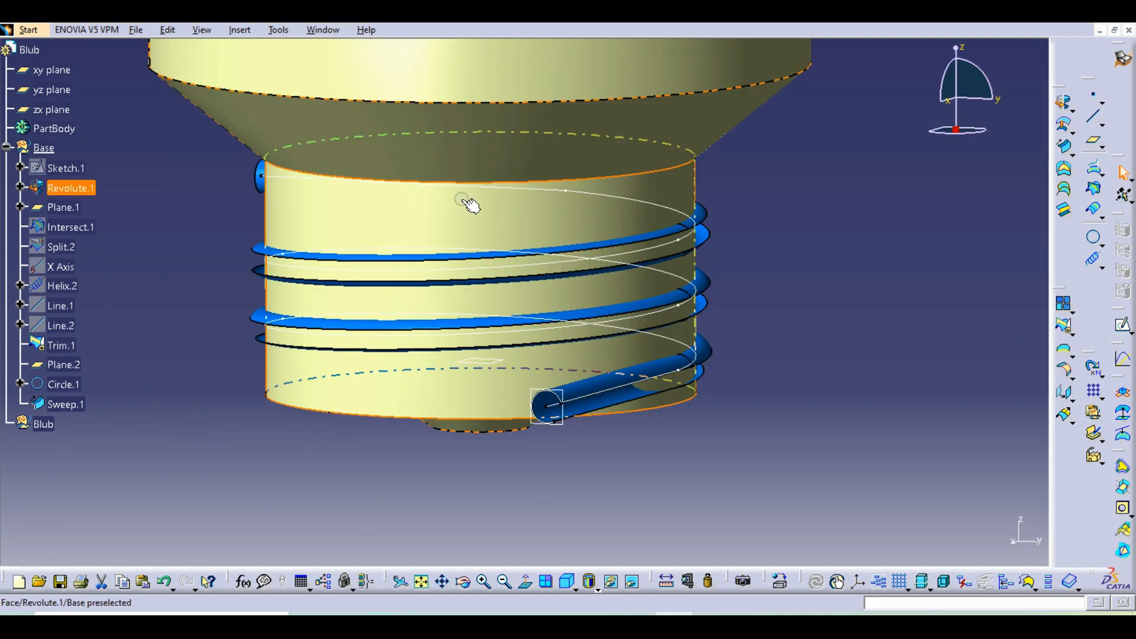
left_click(457, 219)
left_click(76, 419)
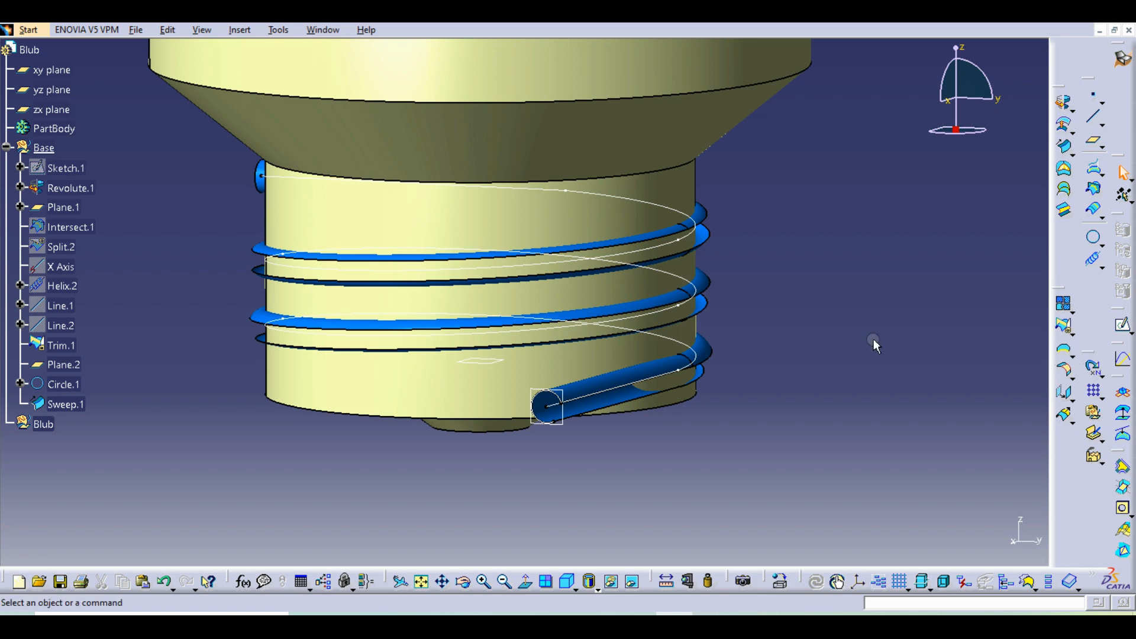
left_click(1065, 327)
left_click(521, 142)
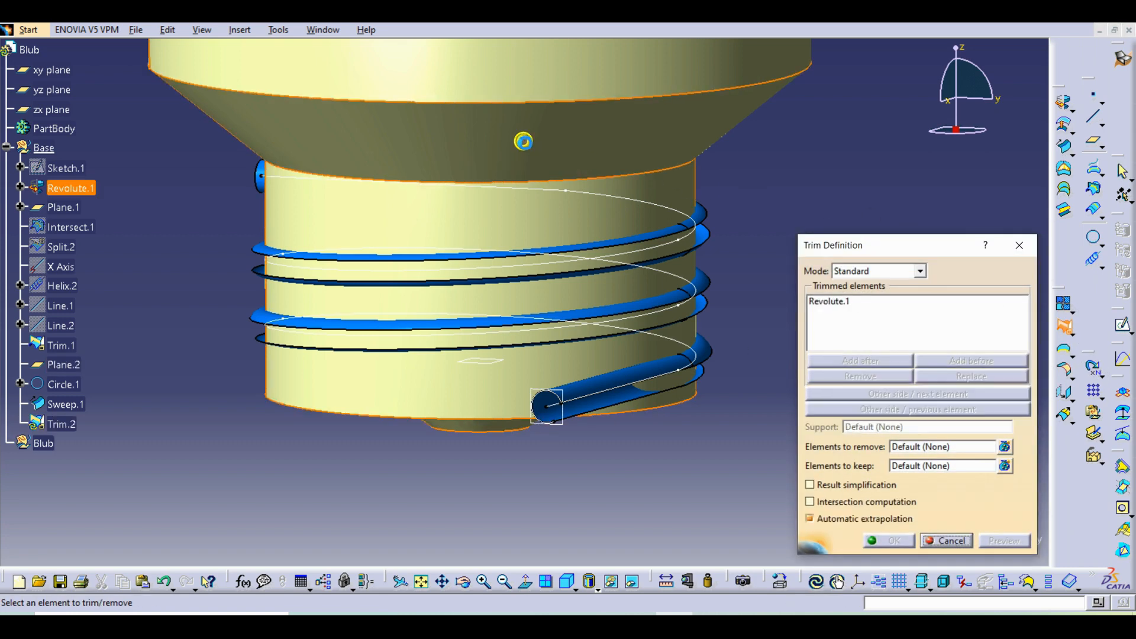
left_click(595, 387)
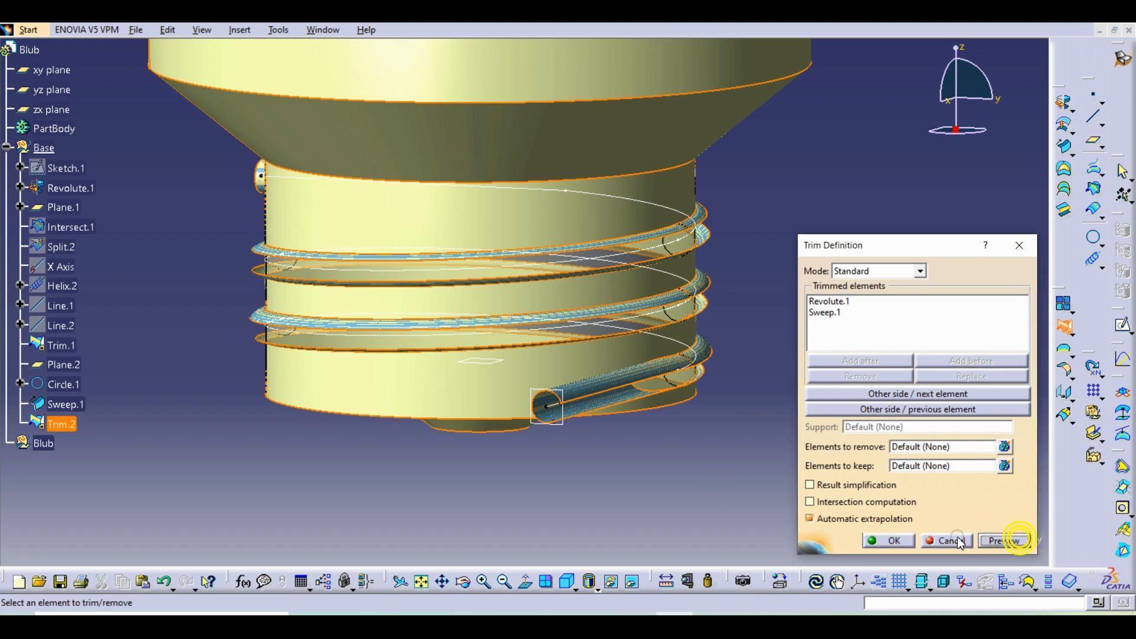
left_click(886, 540)
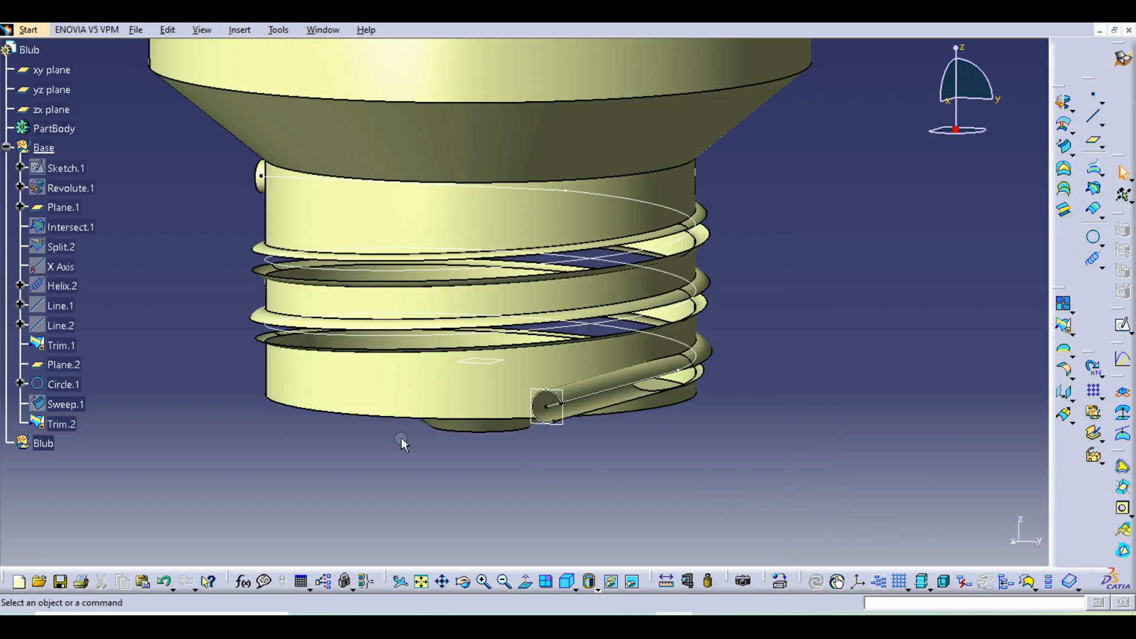
Step: Flip the kept side in the surface trim so the sweep forms a groove in the base, and hide the trimmed helix curve
double_click(59, 424)
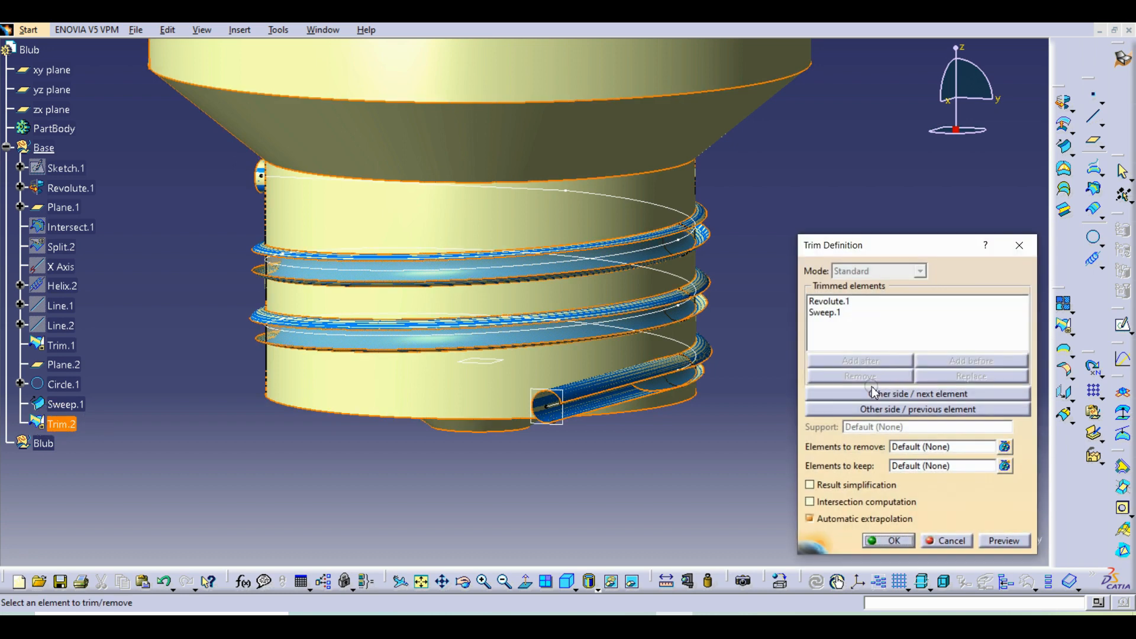
left_click(871, 394)
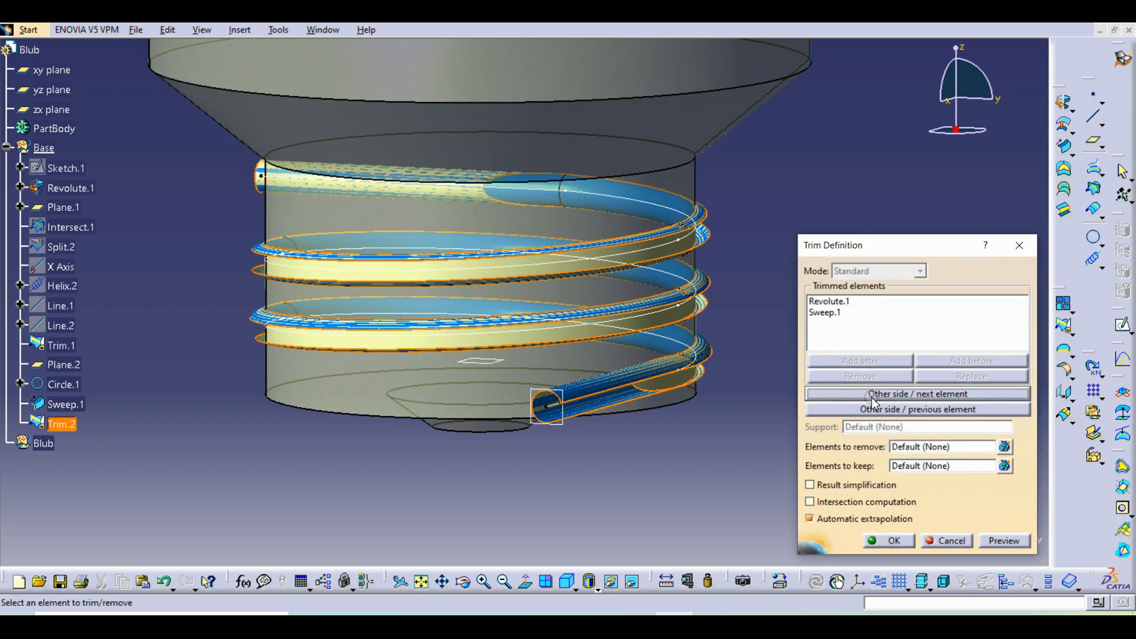
left_click(869, 409)
left_click(871, 410)
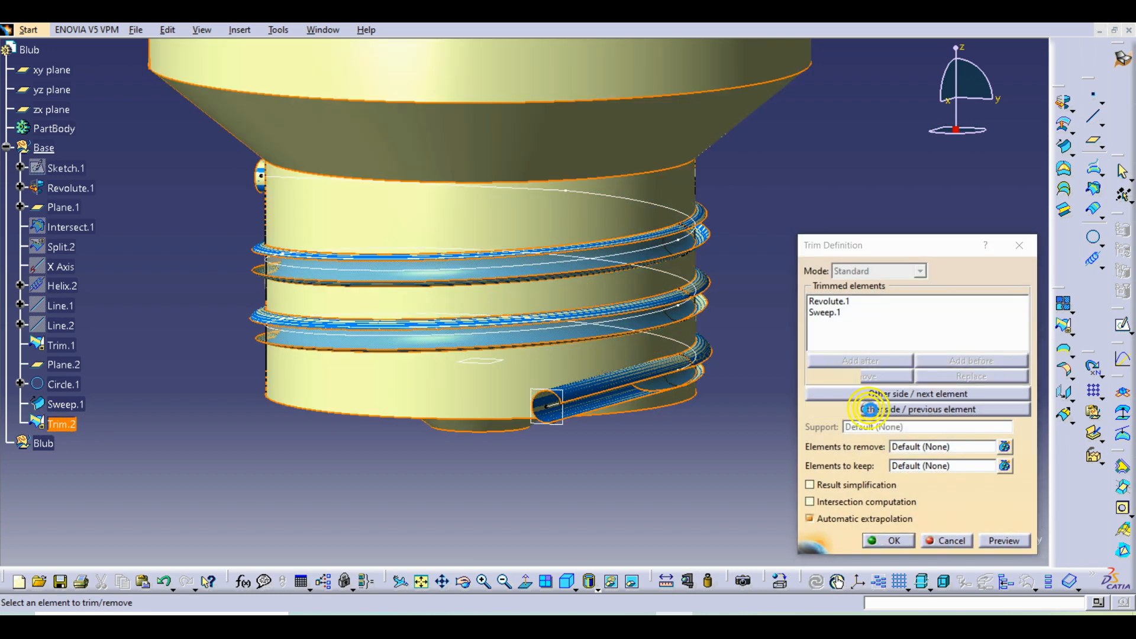
left_click(881, 542)
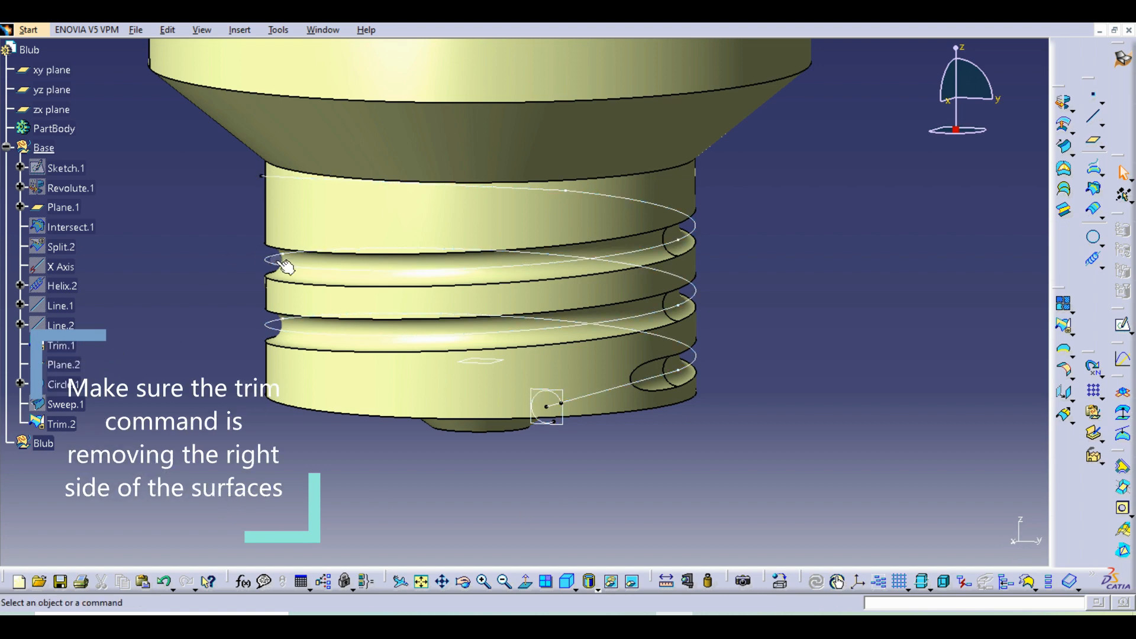
right_click(56, 345)
left_click(101, 87)
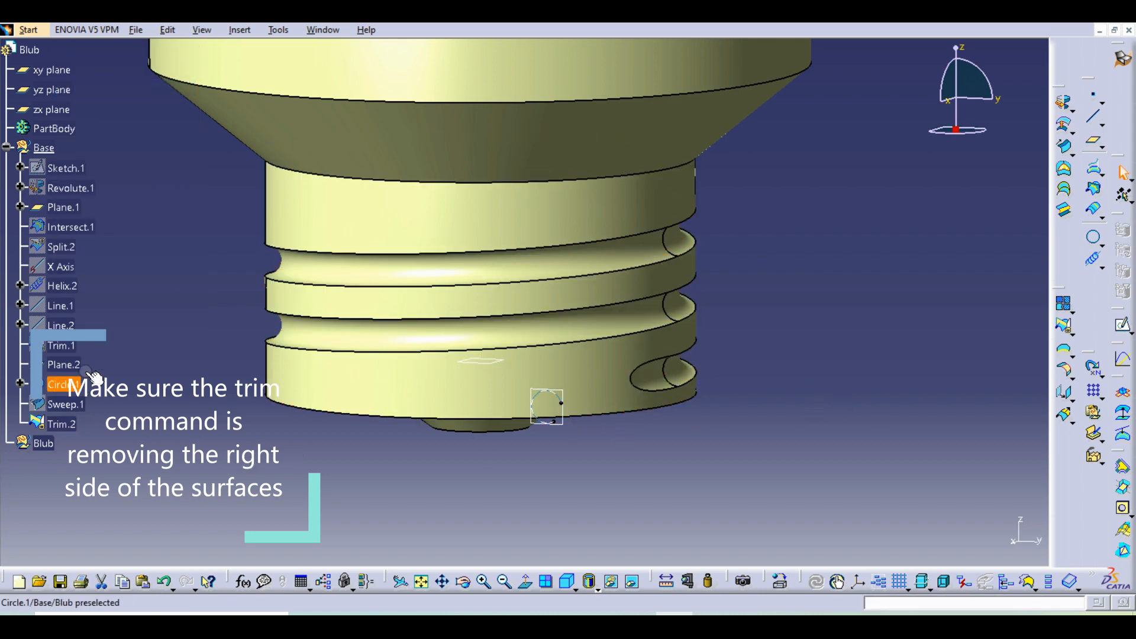
Step: Try to apply an edge fillet to a selected face of the trimmed base surface
middle_click_drag(809, 384, 803, 359)
left_click(810, 384)
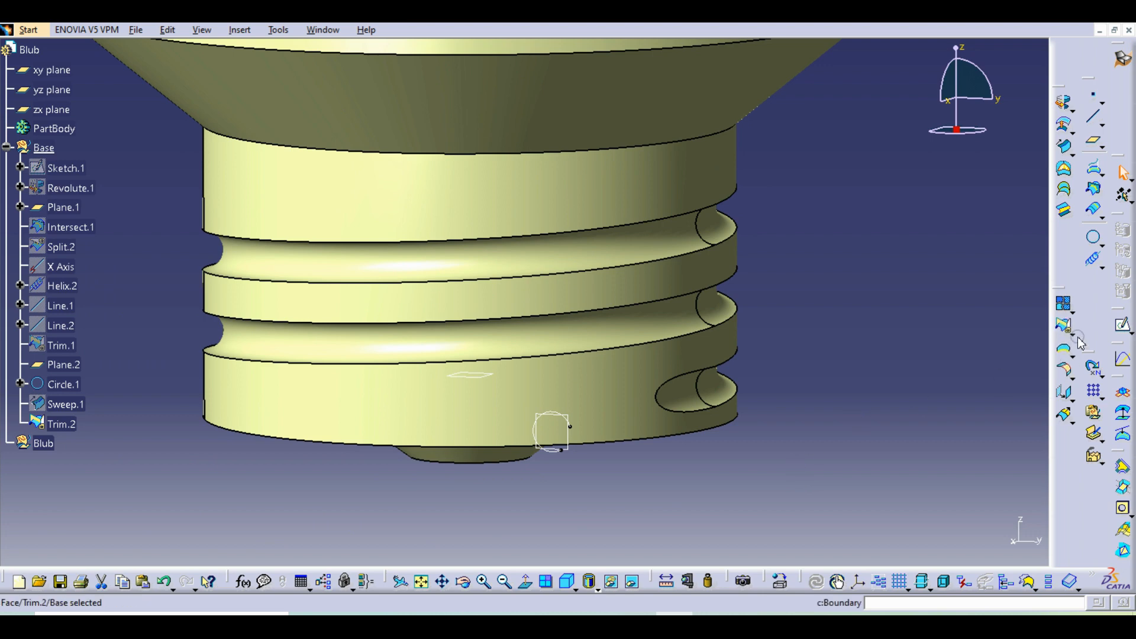
left_click(1073, 377)
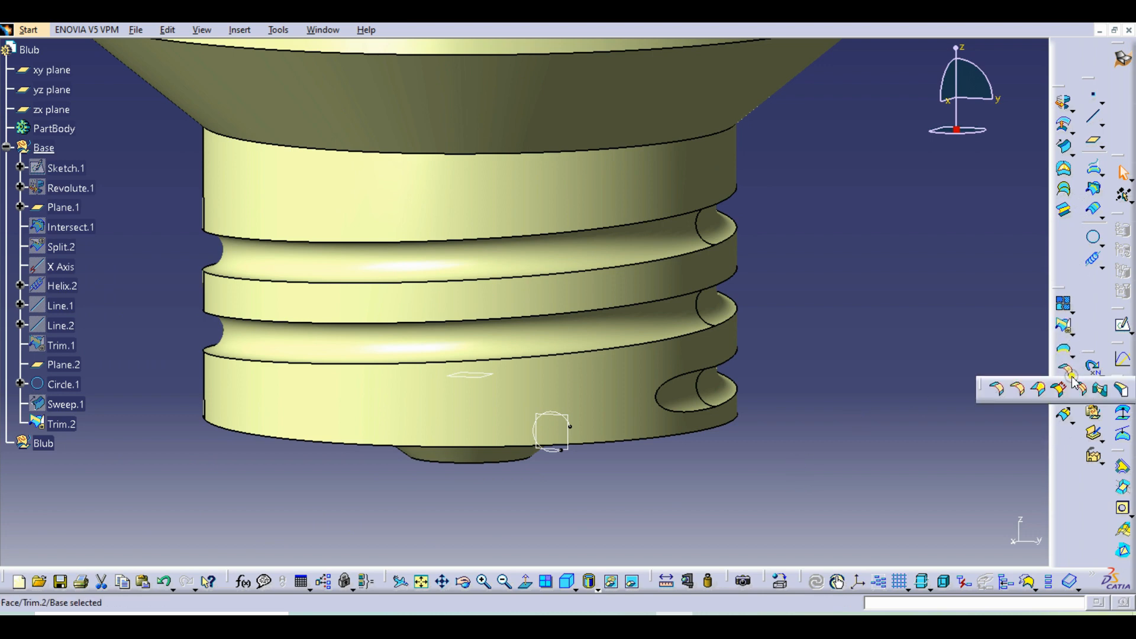
left_click(1020, 389)
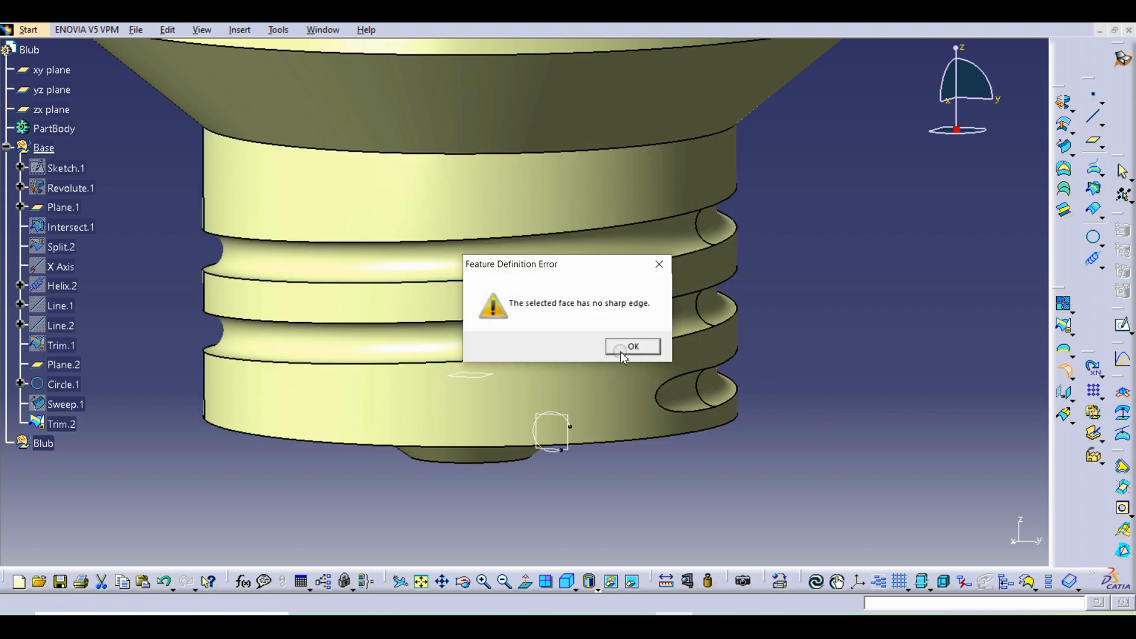
left_click(633, 347)
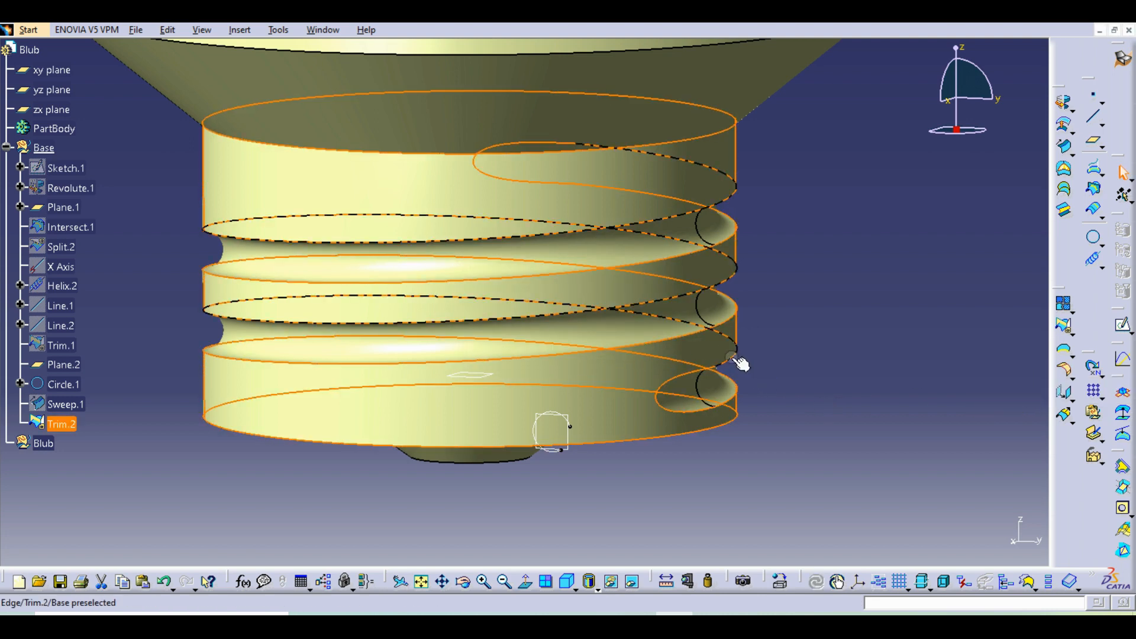
Step: Try to fillet the upper helical edge of the thread groove with a 0.1 mm radius
left_click(732, 358)
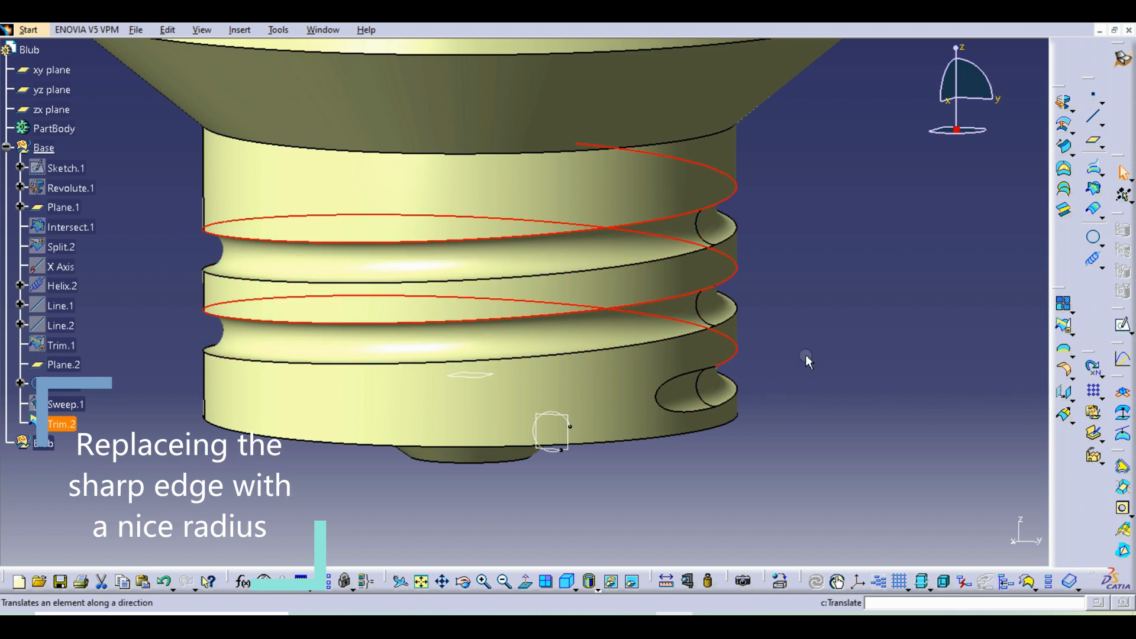
left_click(1065, 372)
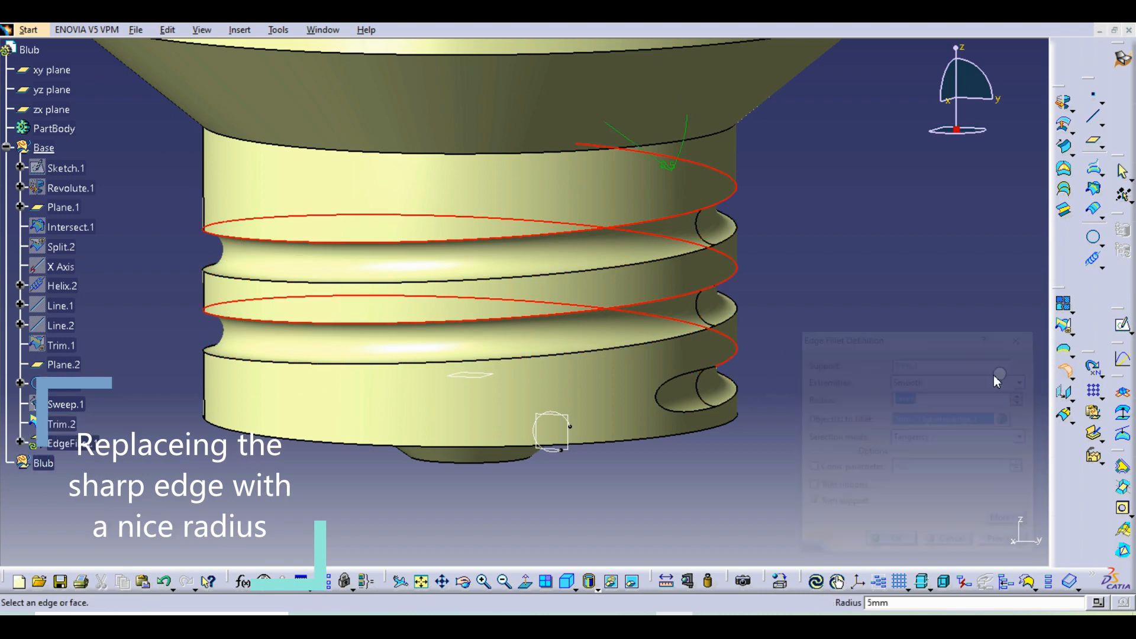
type("0")
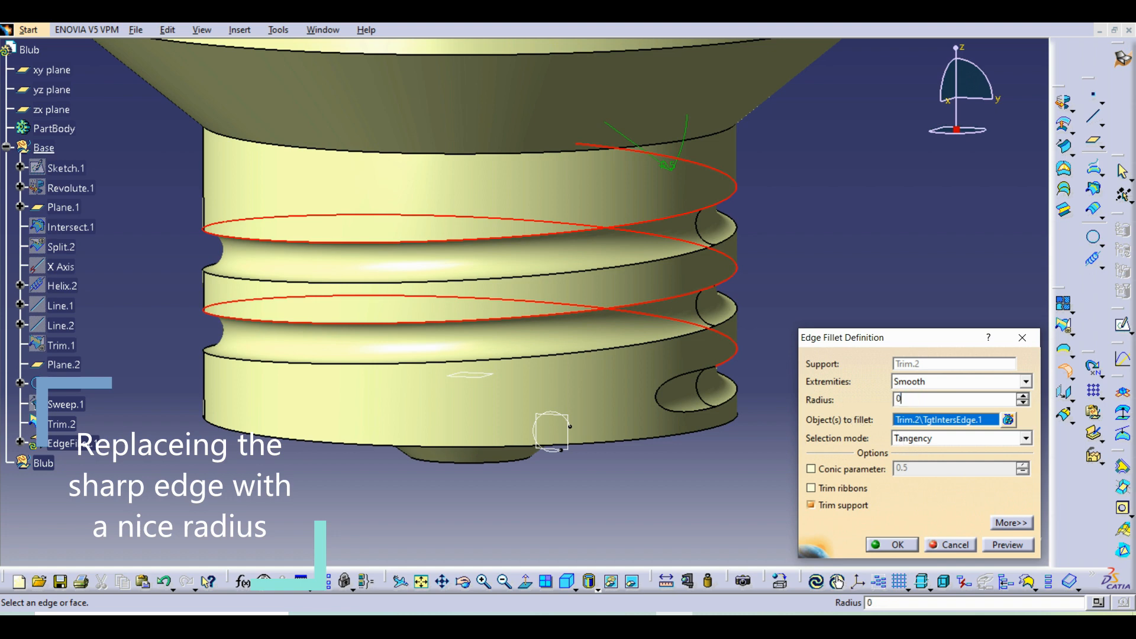
type(".1")
key("Return")
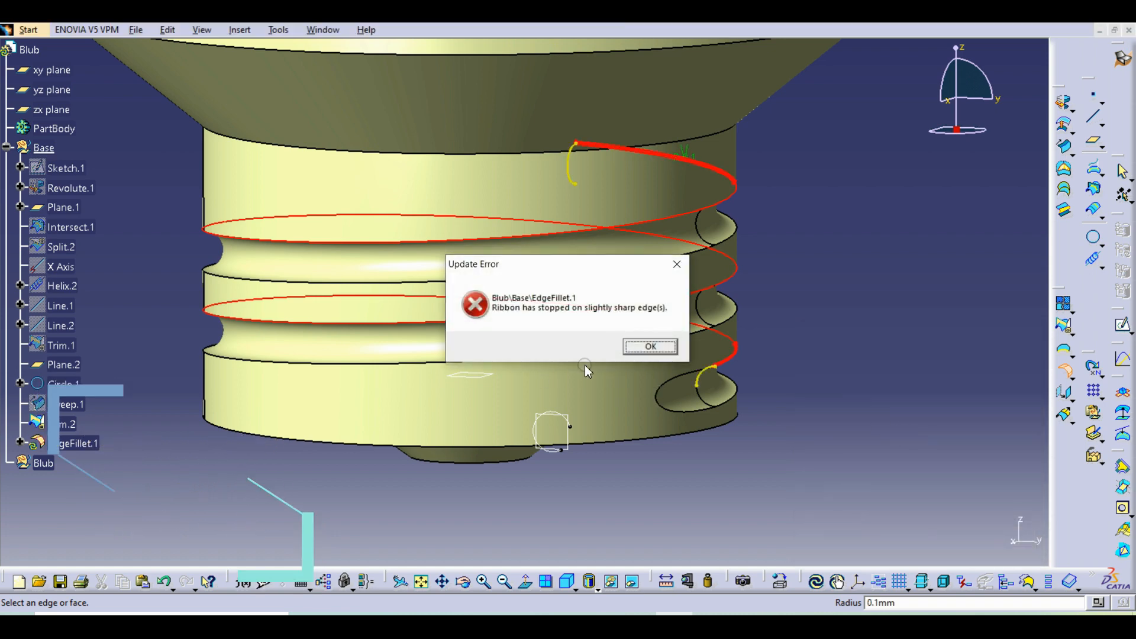
left_click(648, 347)
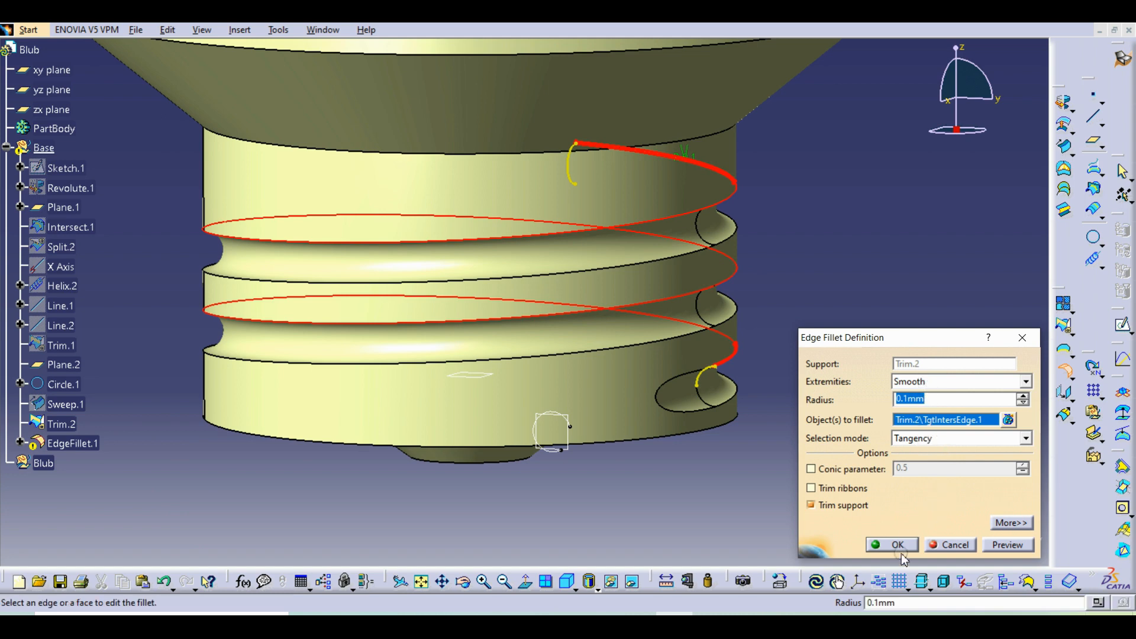
left_click(680, 380)
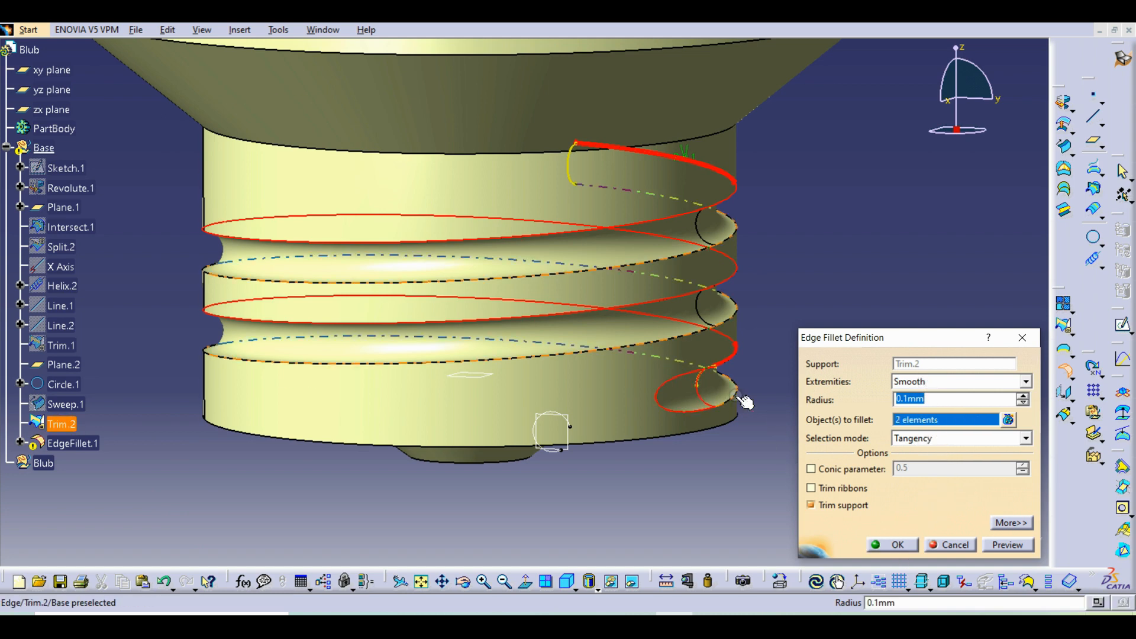
left_click(946, 544)
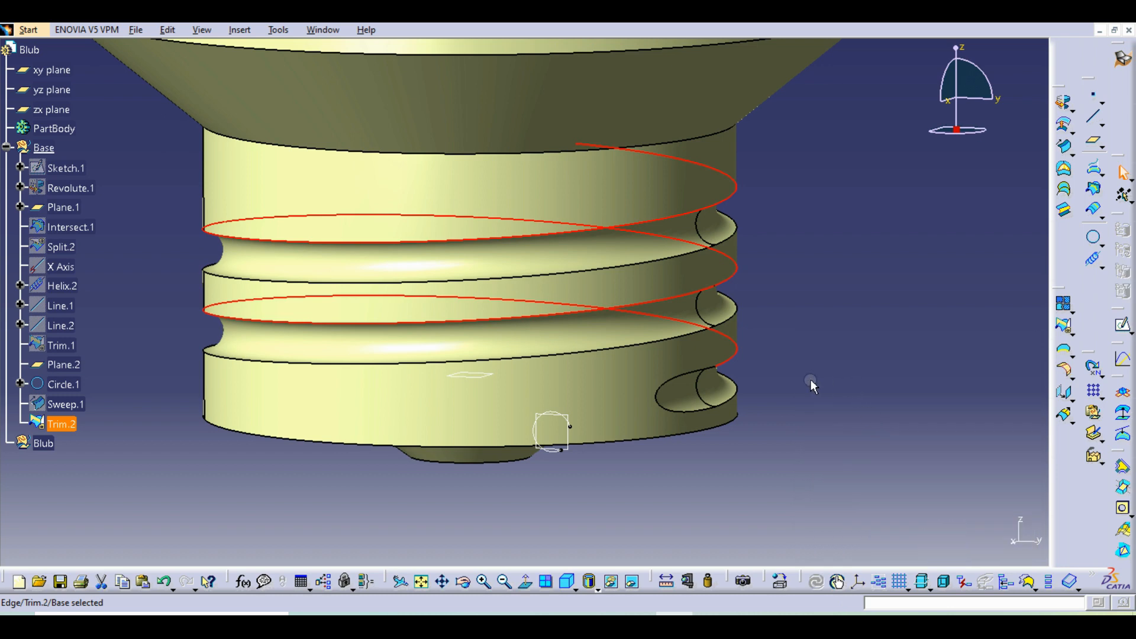
Step: Fillet both helical edges and the two rounded end edges of the thread groove with a 0.1 mm radius
left_click(709, 374)
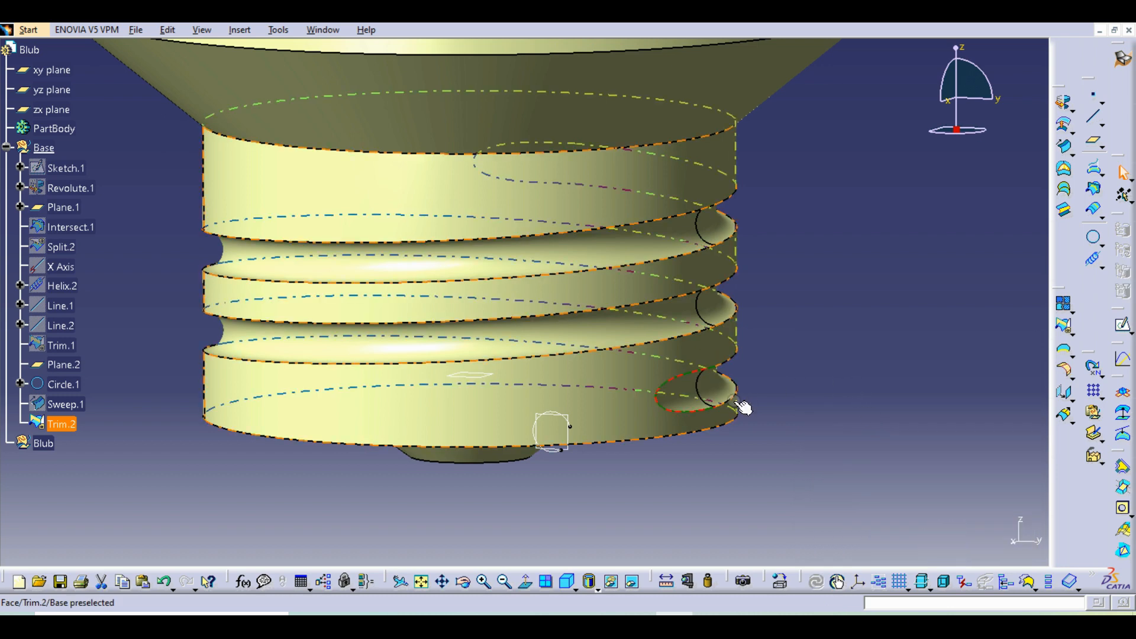
left_click(745, 390)
left_click(1063, 350)
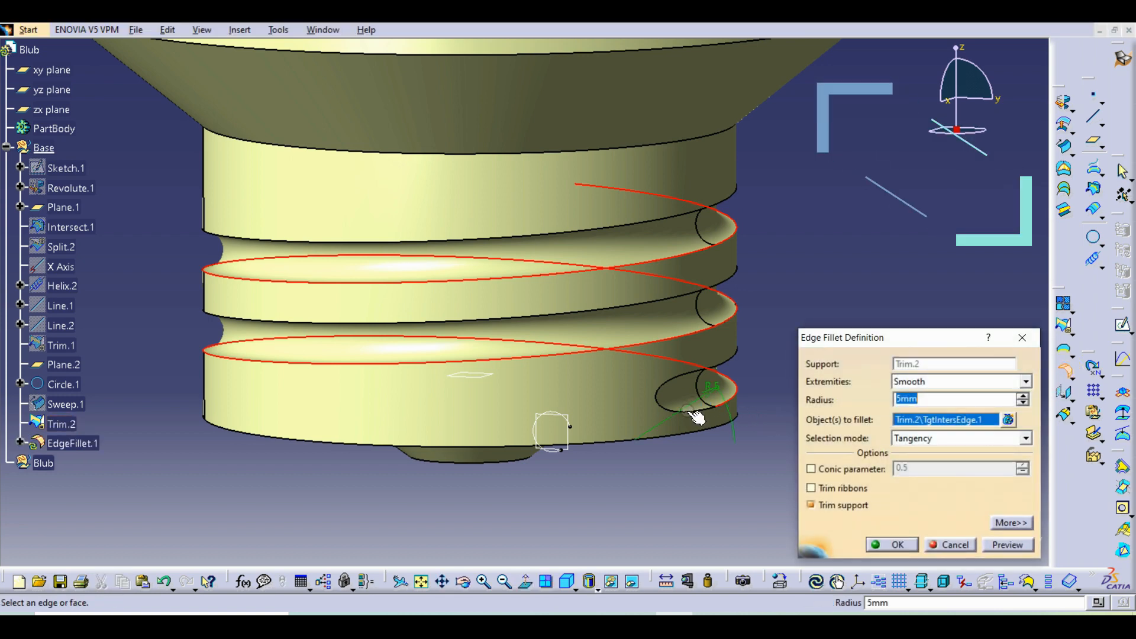
type("0.1")
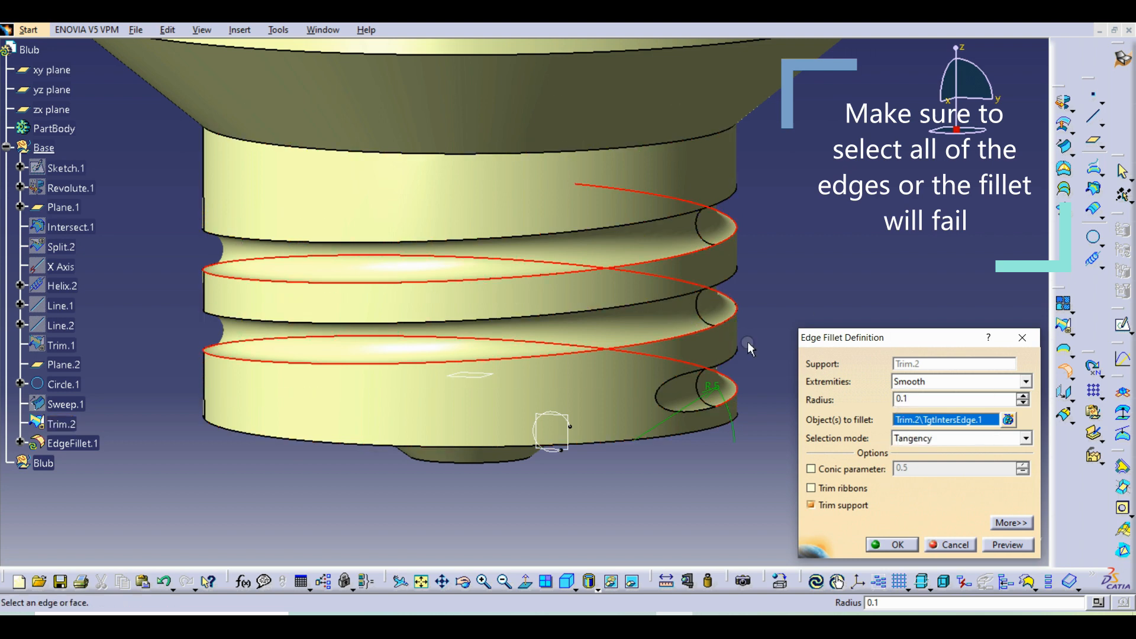
left_click(736, 356)
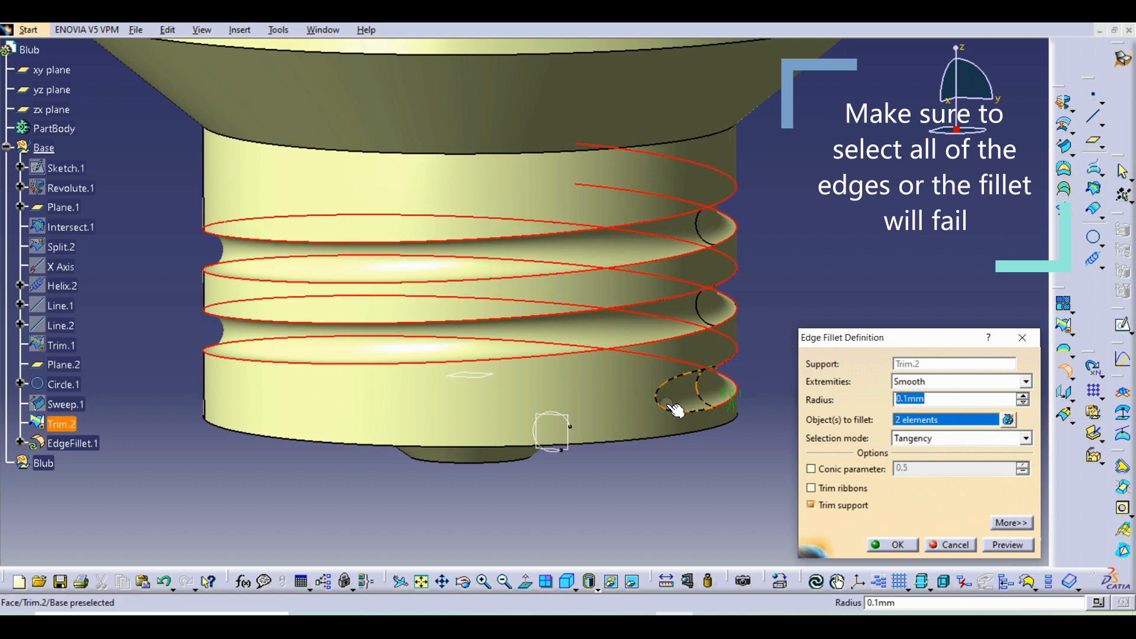
left_click(657, 395)
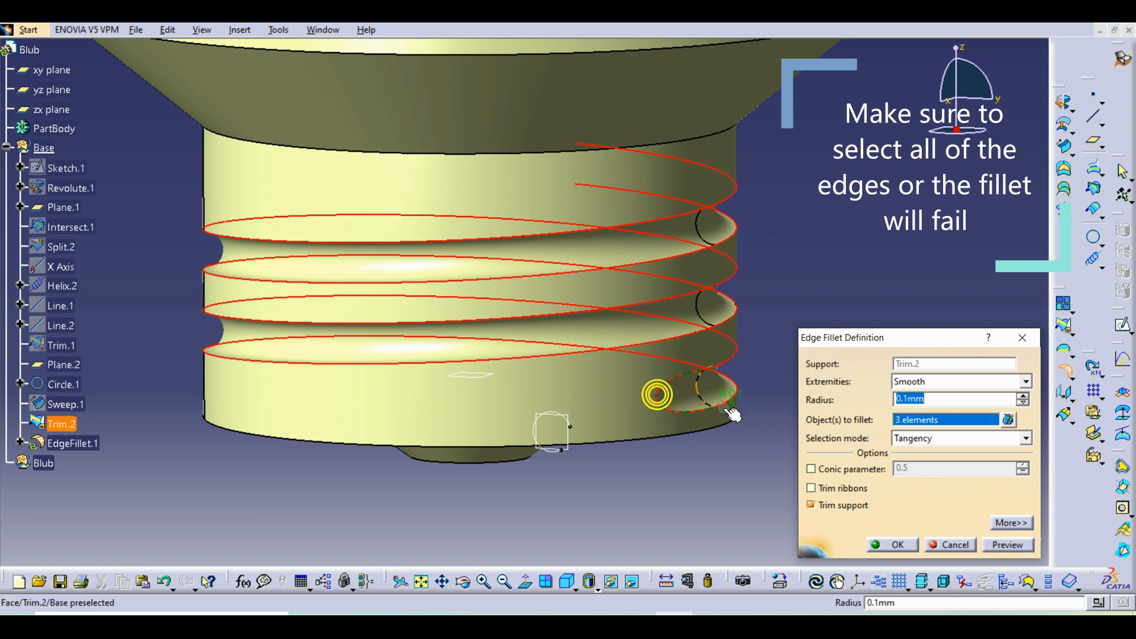
left_click(1016, 548)
middle_click_drag(790, 210, 697, 191)
left_click(583, 192)
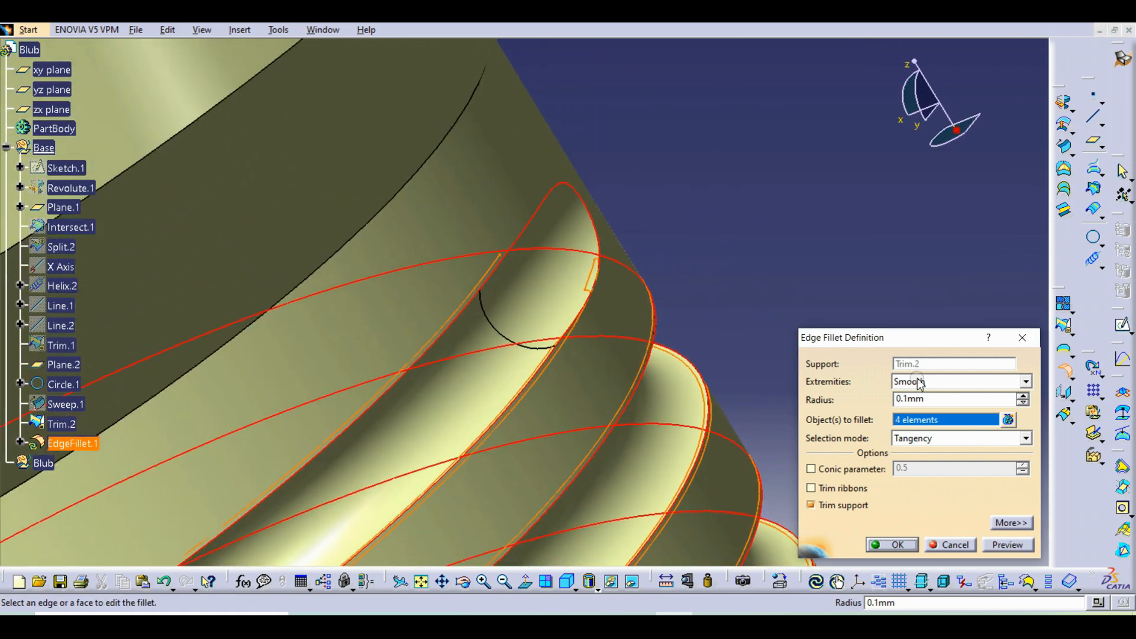
left_click(894, 545)
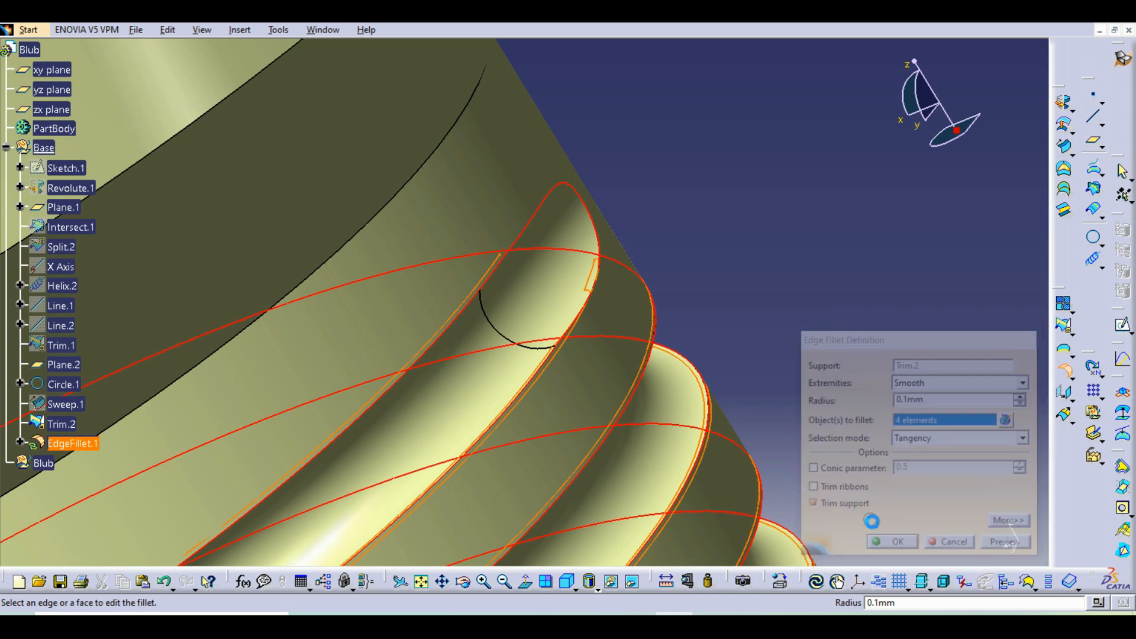
Step: Save the part with the finished threaded base
middle_click_drag(749, 216, 519, 290)
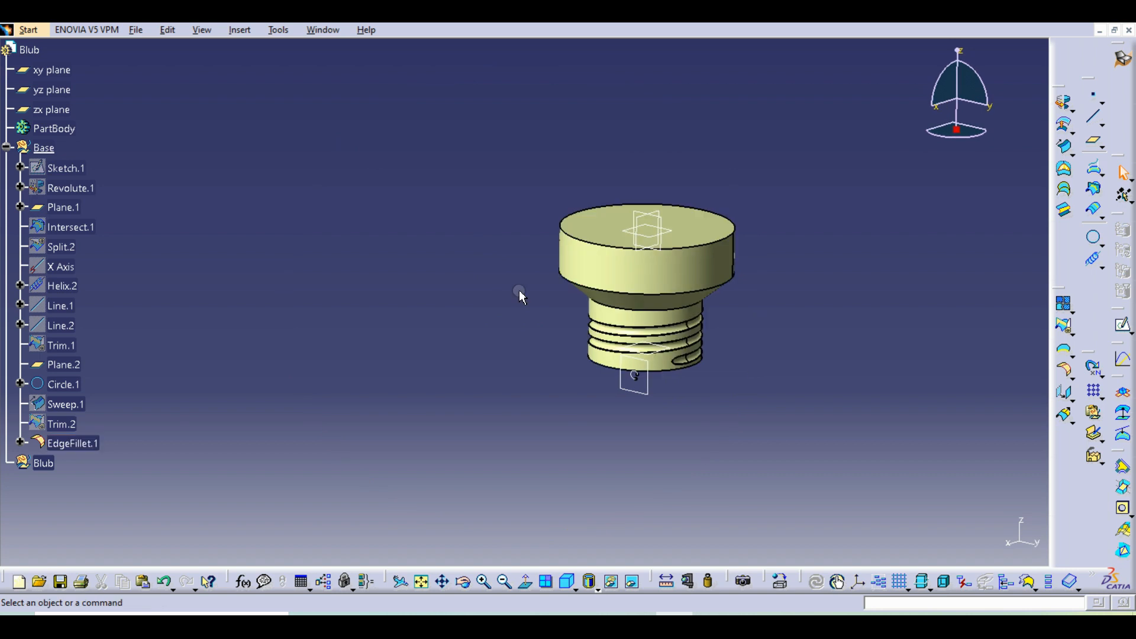
left_click(135, 30)
left_click(168, 125)
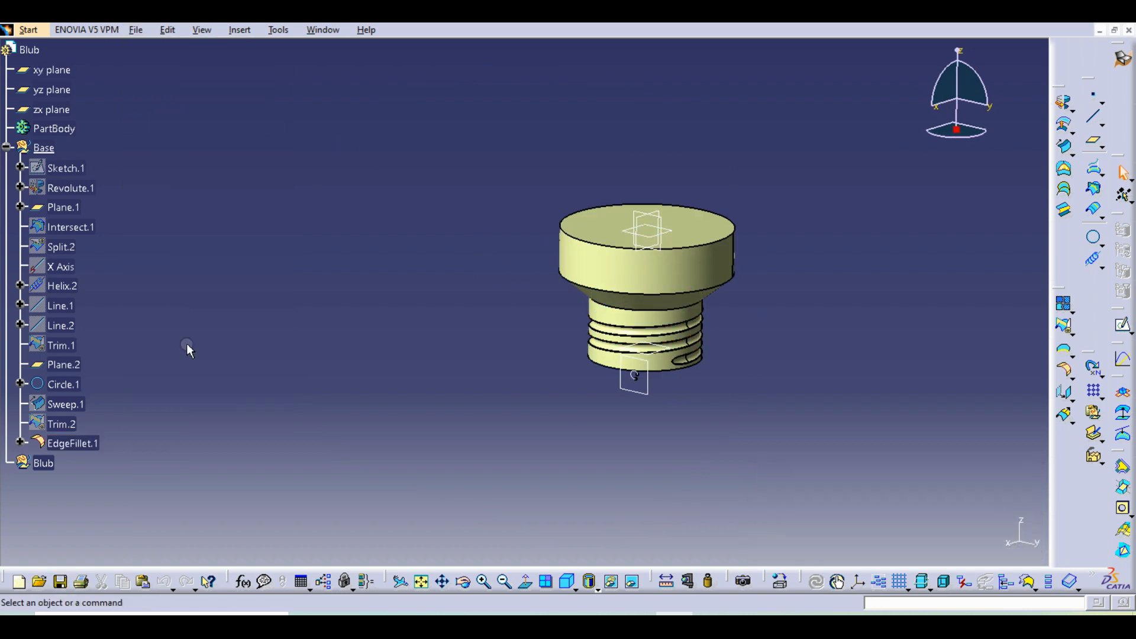
Step: Make the Blub geometrical set the work object and open a sketch on the xy plane
right_click(43, 464)
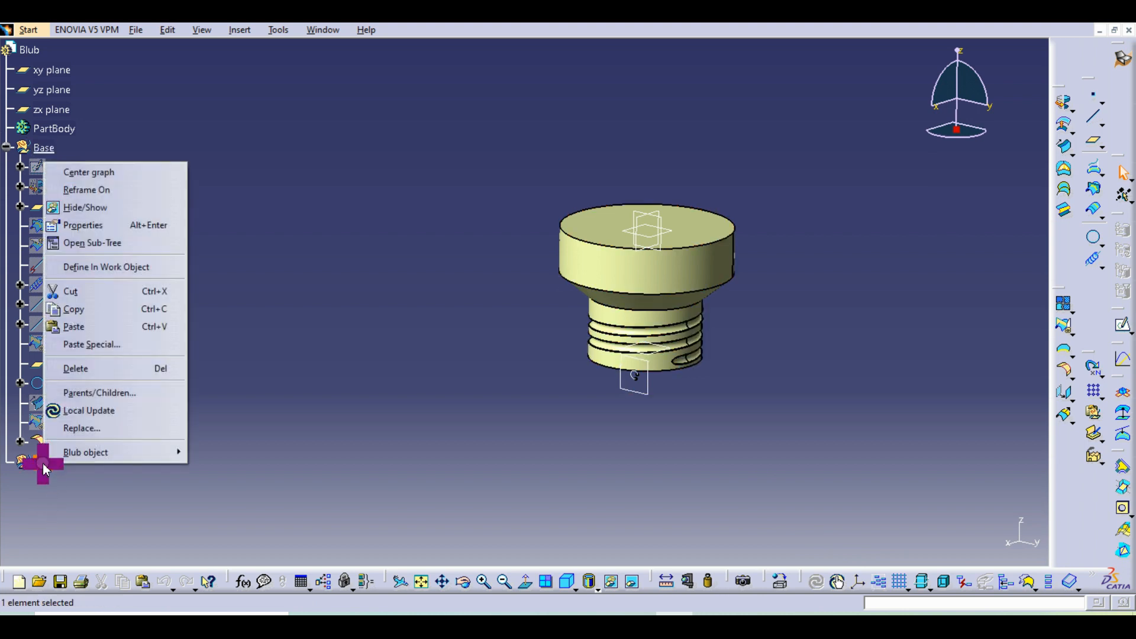
left_click(86, 269)
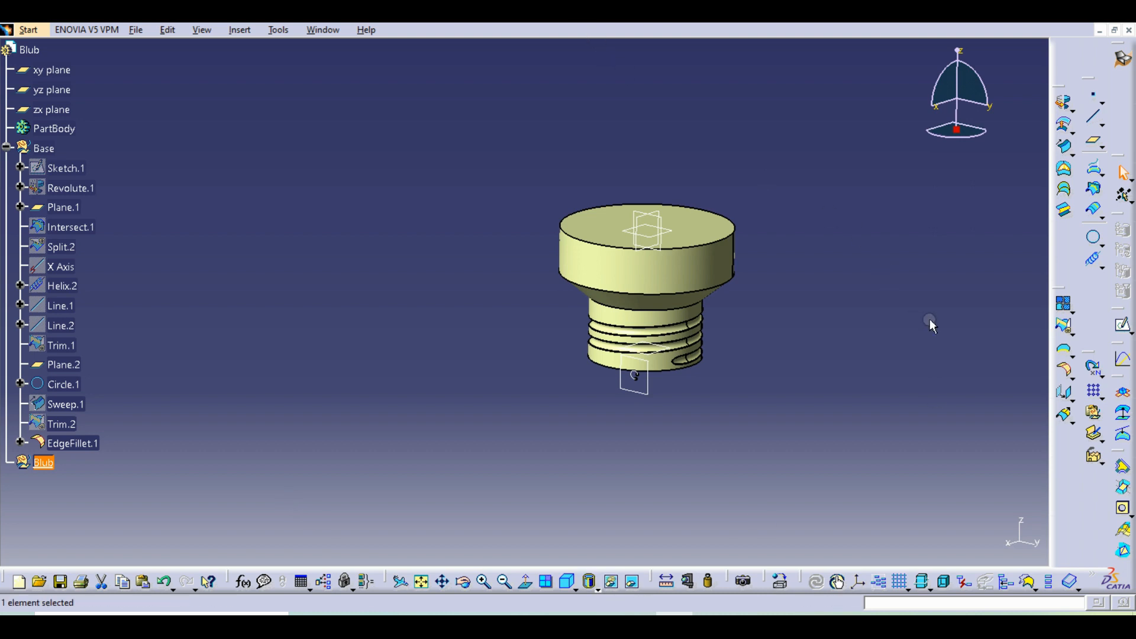
left_click(639, 311)
middle_click_drag(662, 221, 580, 283)
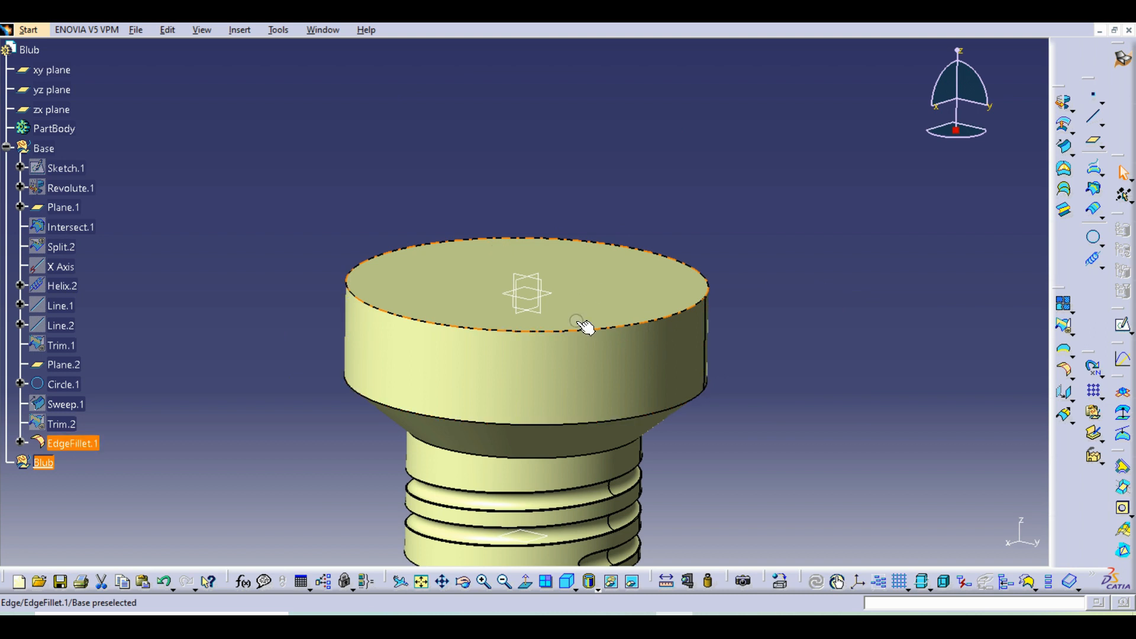
left_click(1115, 330)
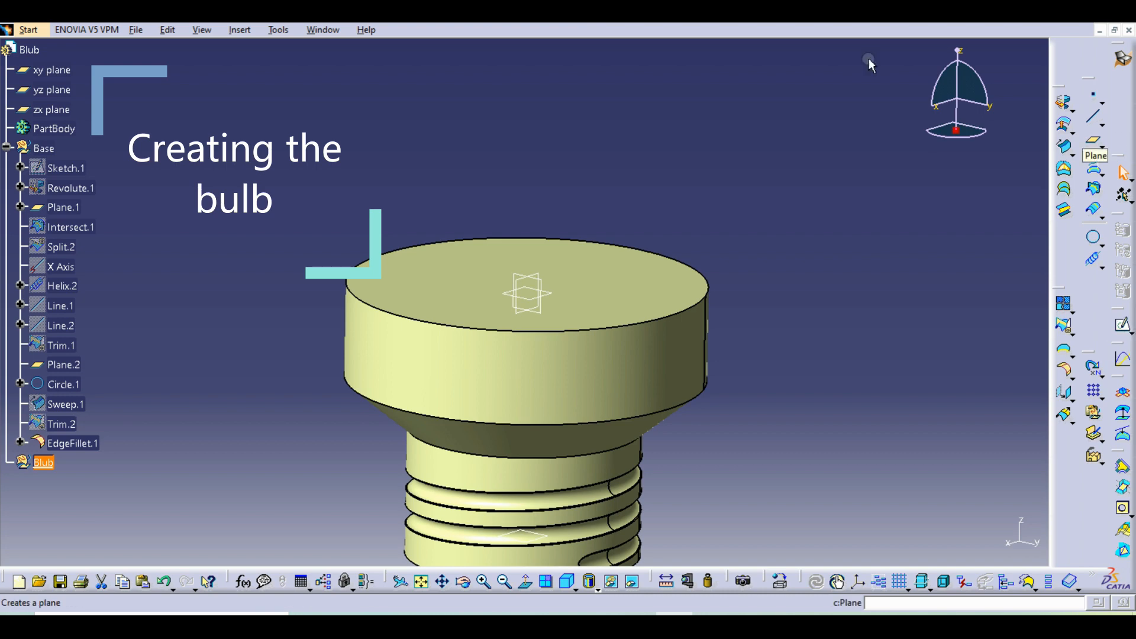
left_click(529, 303)
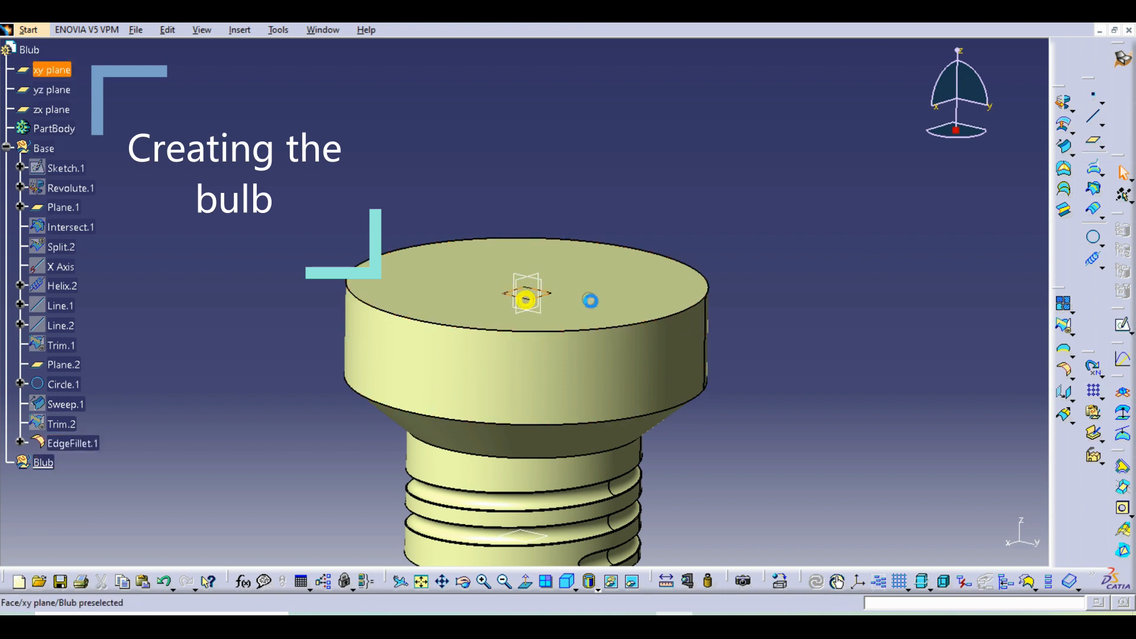
left_click(1124, 331)
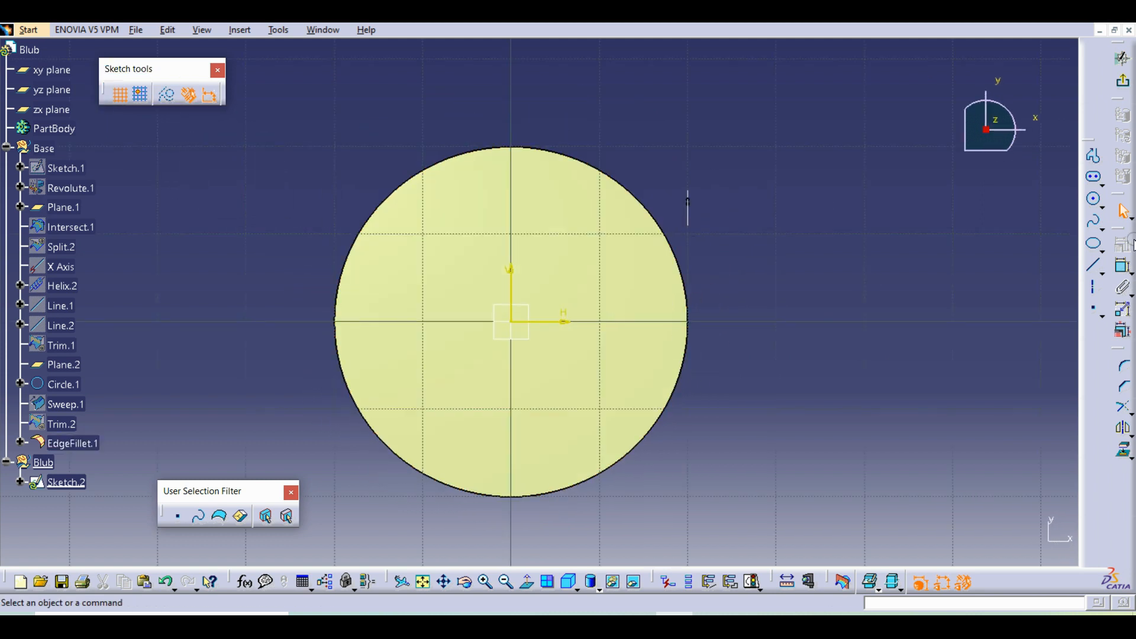
Step: Sketch a circle centred on the horizontal axis inside the base outline and set its diameter to 6 mm
left_click(1093, 199)
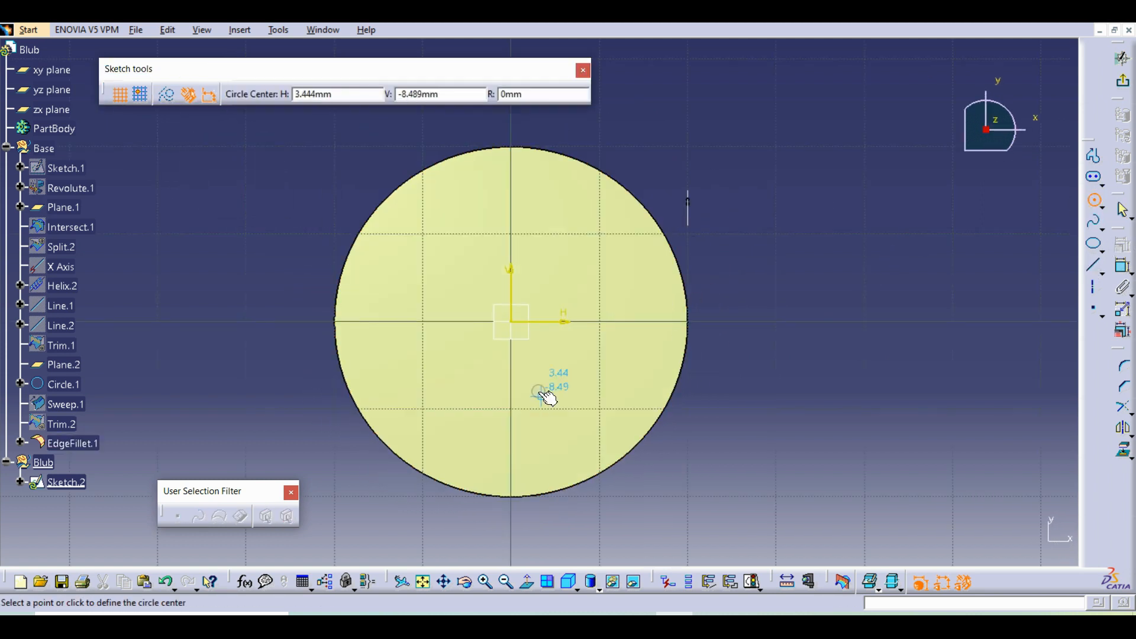
left_click(645, 322)
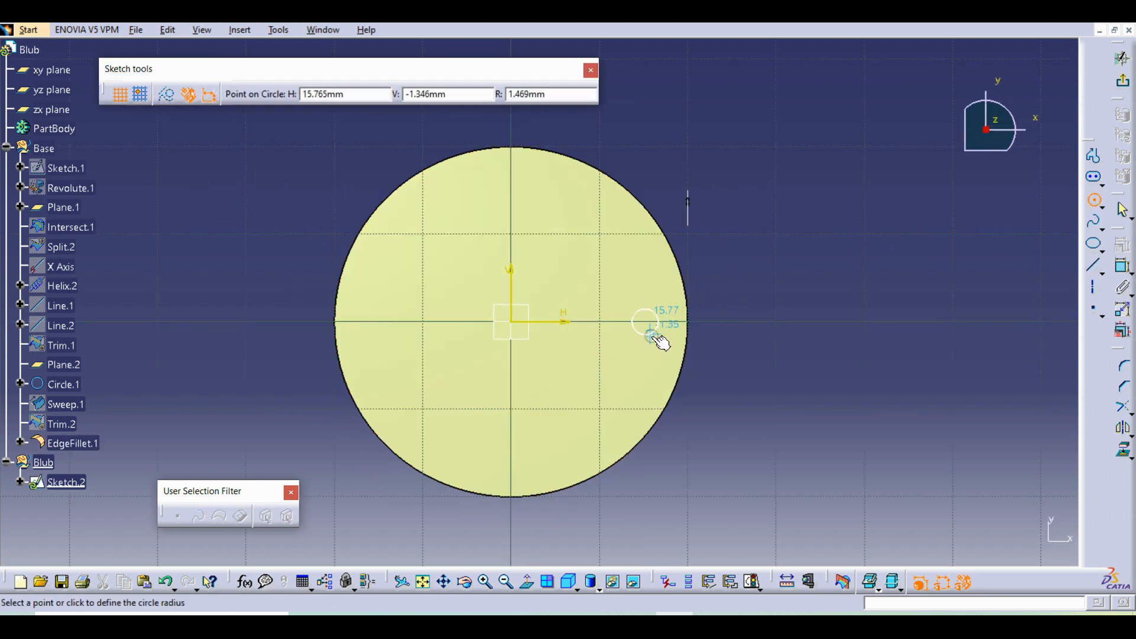
left_click(652, 342)
left_click(1122, 266)
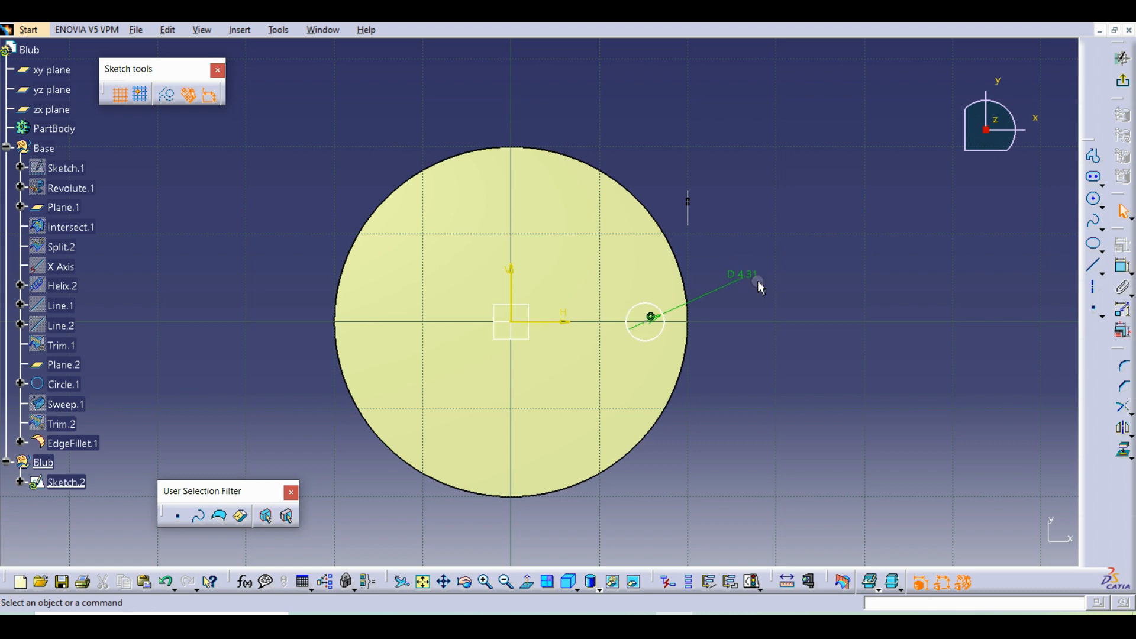
double_click(753, 283)
type("6")
key("Return")
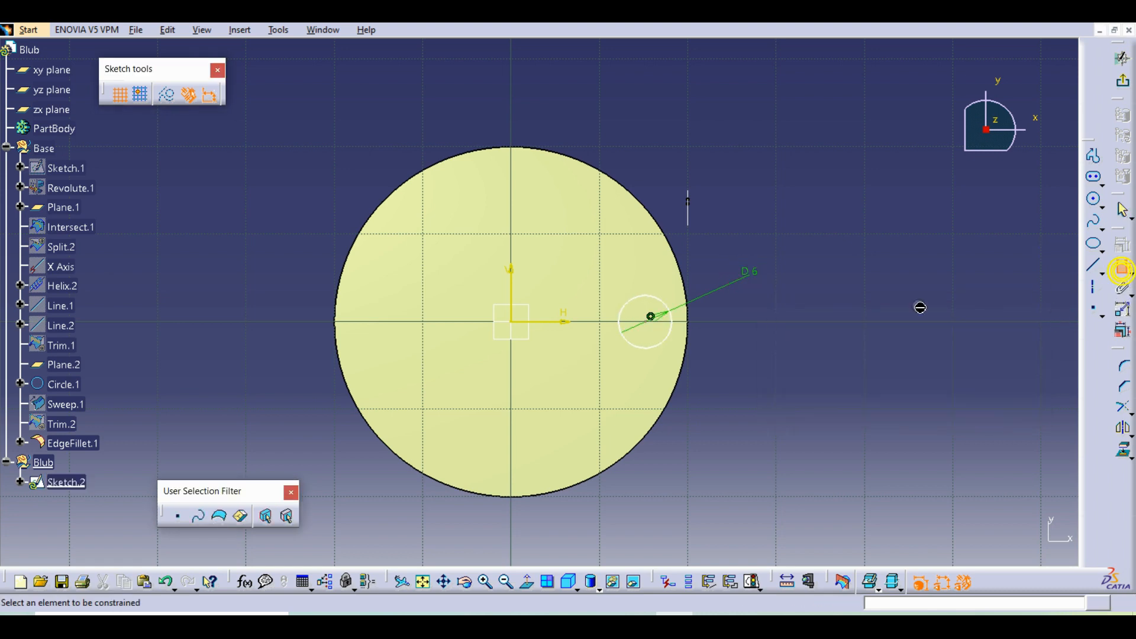
Step: Constrain the circle's centre to 16 mm from the vertical axis and finish the sketch
left_click(648, 320)
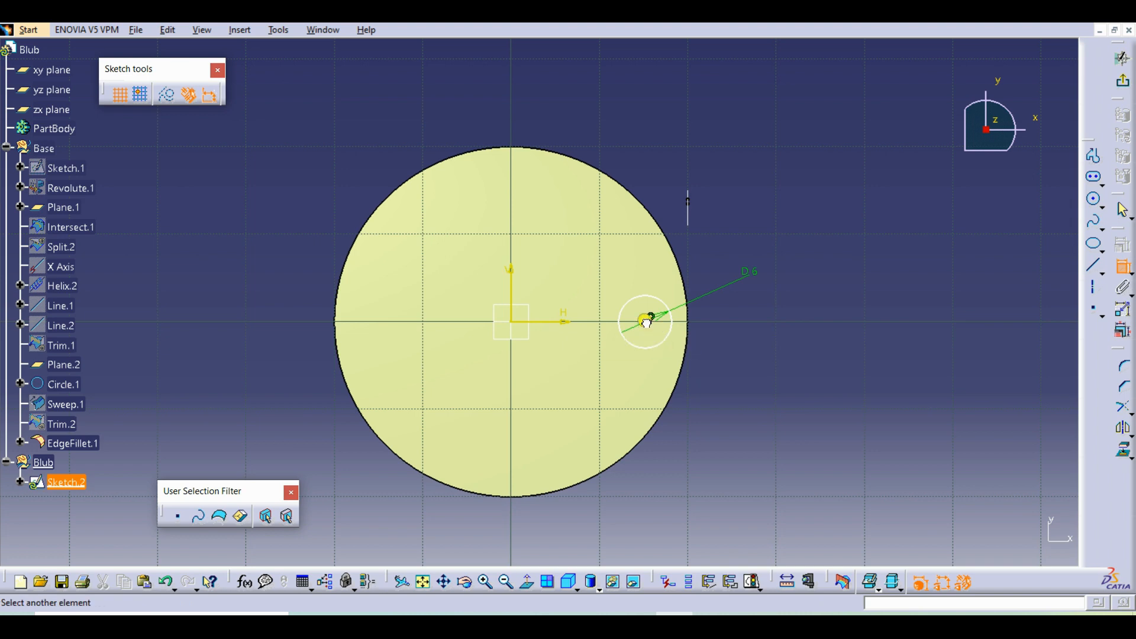
left_click(513, 302)
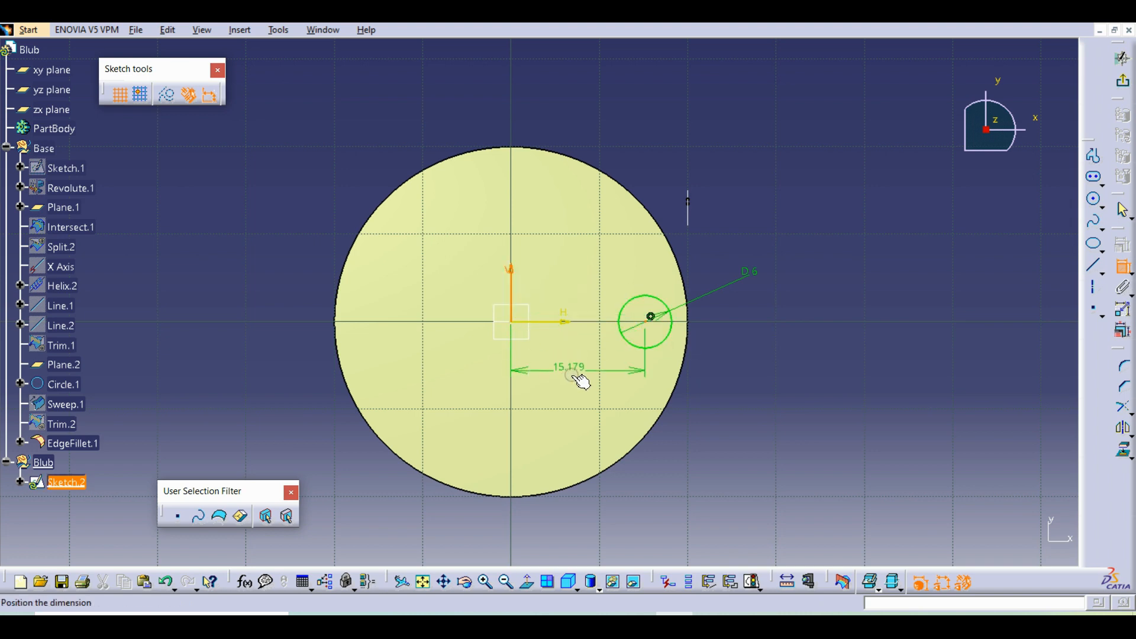
left_click(577, 379)
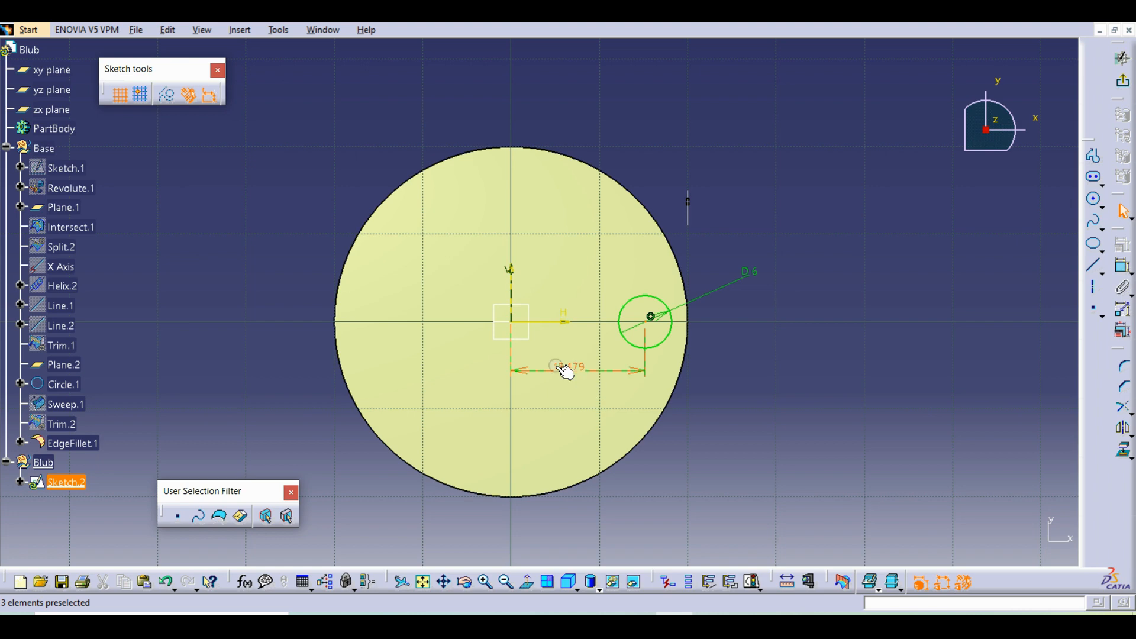
double_click(580, 368)
type("16mm")
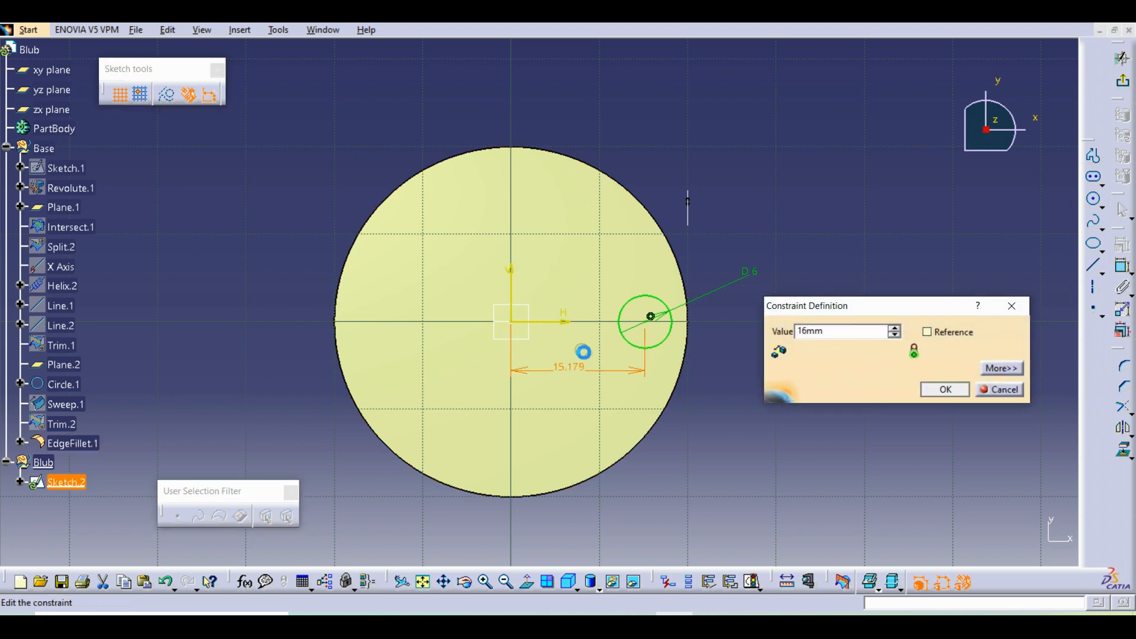
key("Return")
left_click(761, 385)
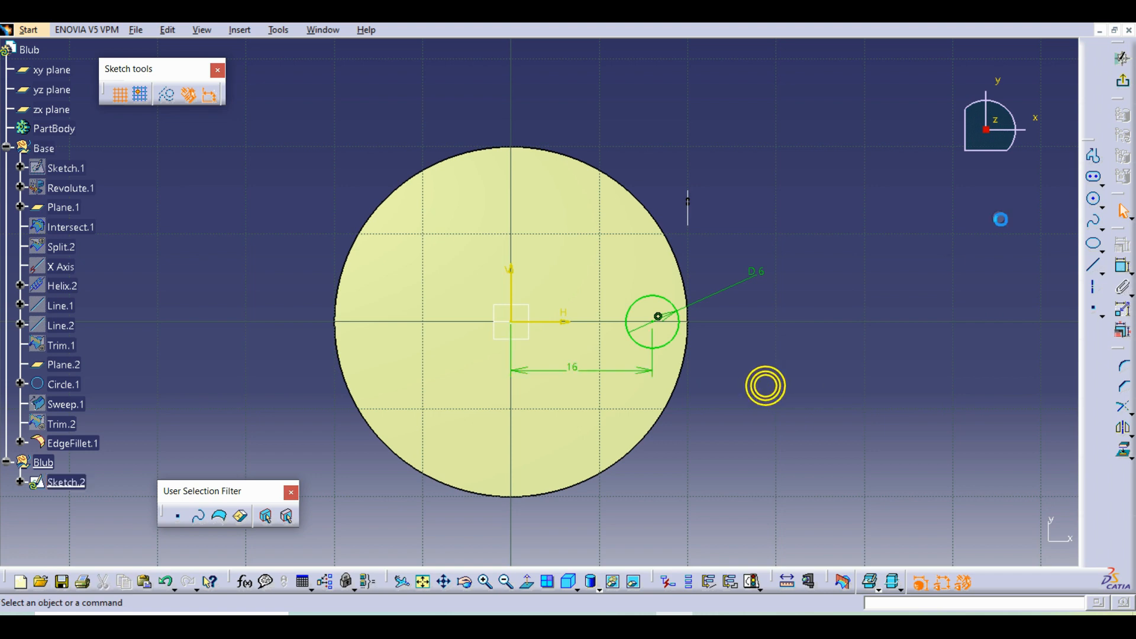
left_click(1122, 59)
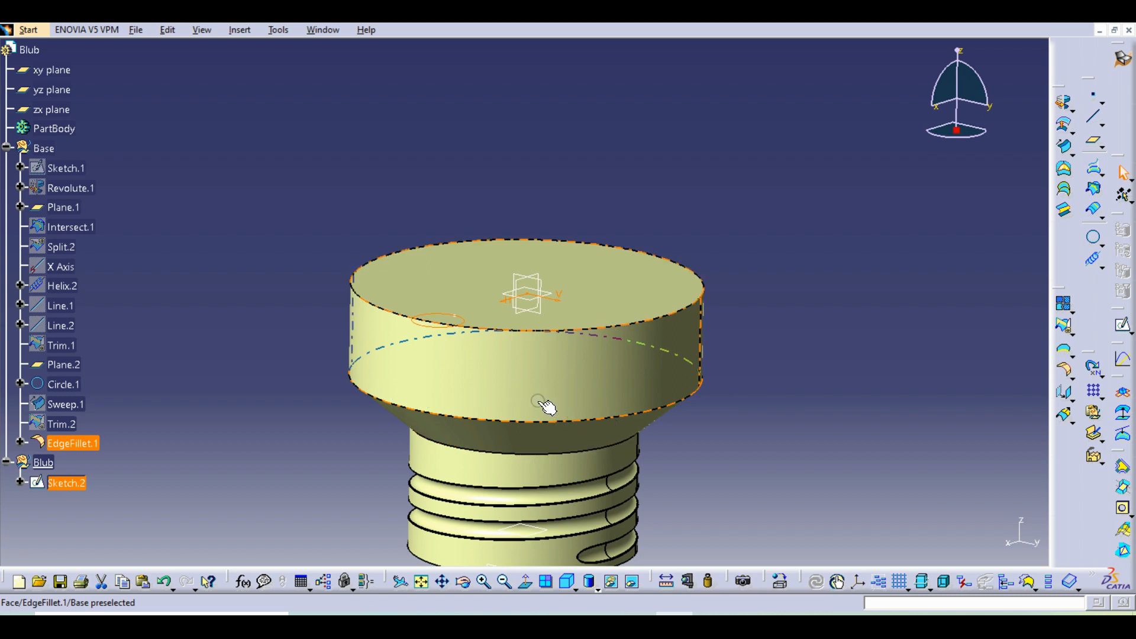
Step: Extrude the circle sketch 14 mm upward from the base as a surface along the sketch normal
left_click(1063, 103)
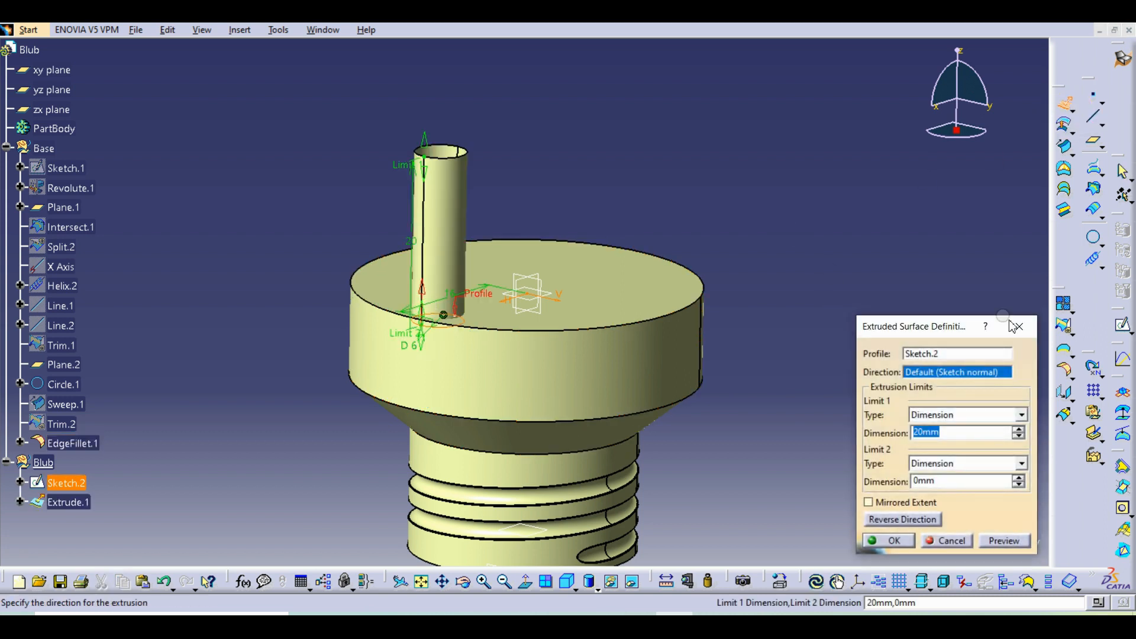
type("10")
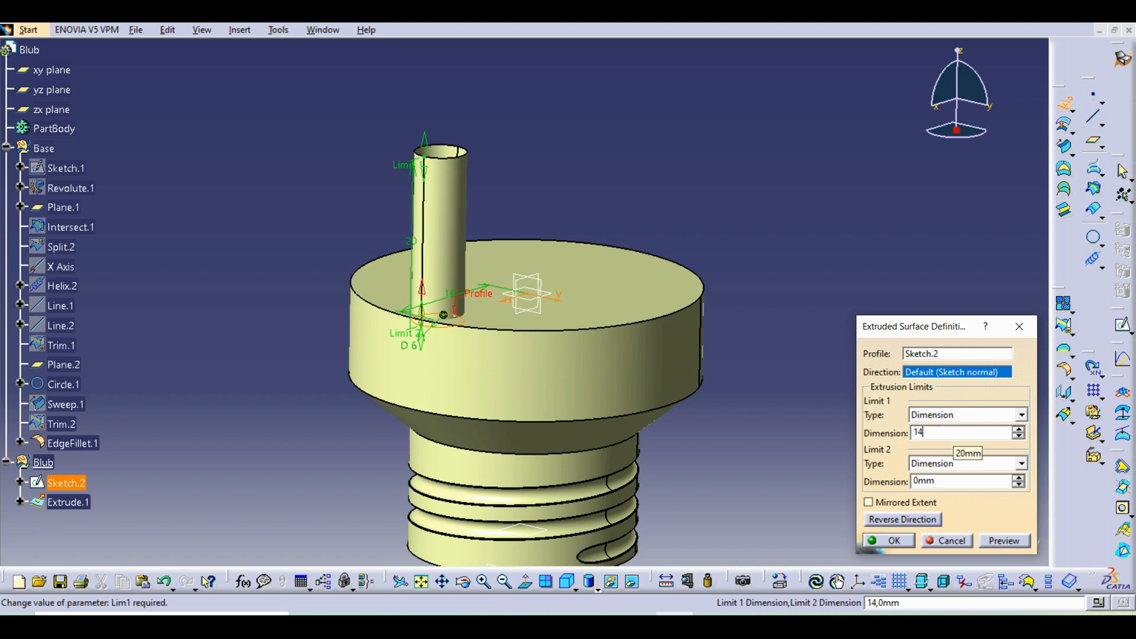
key("Return")
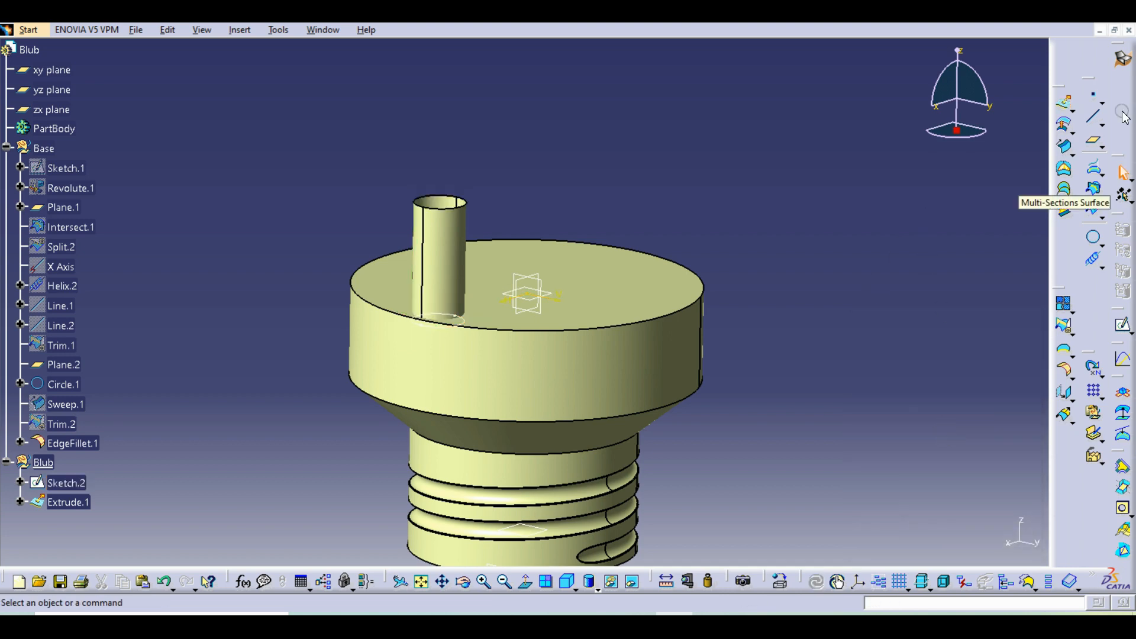
Step: Create a centre point on the upper circular edge of the extruded tube using the Circle / Sphere / Ellipse centre type
left_click(1094, 99)
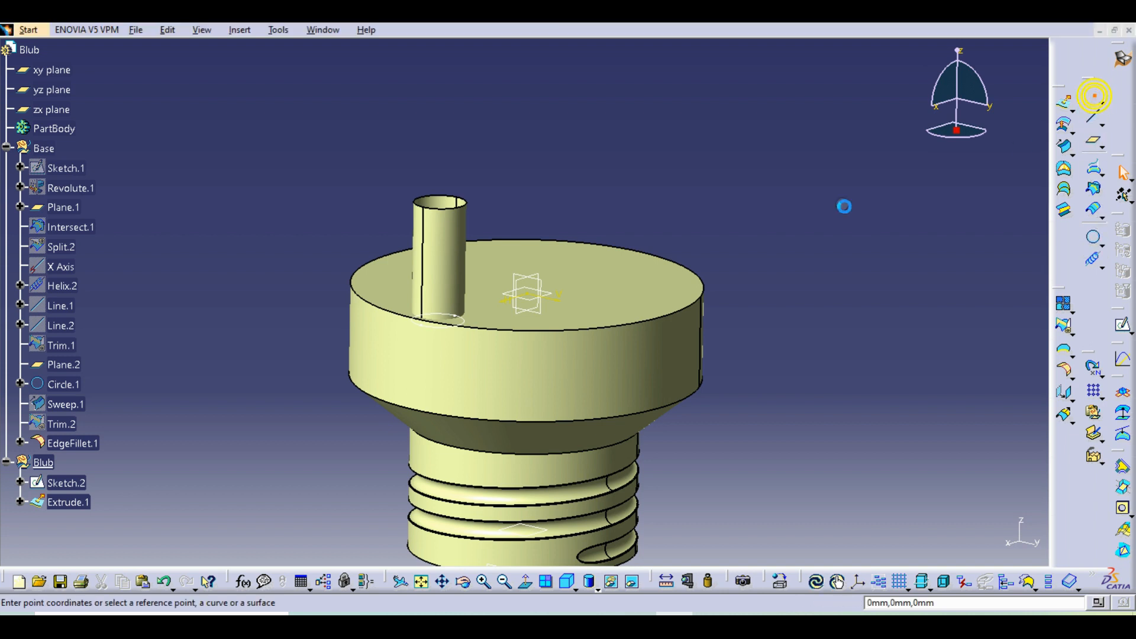
left_click(453, 202)
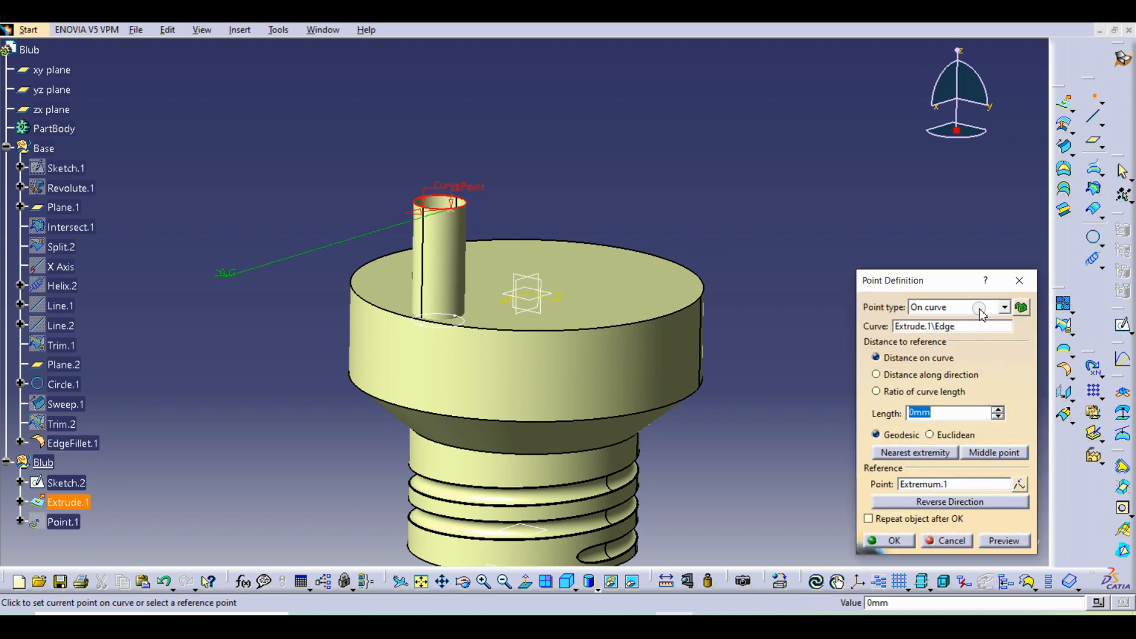
left_click(1006, 307)
left_click(956, 364)
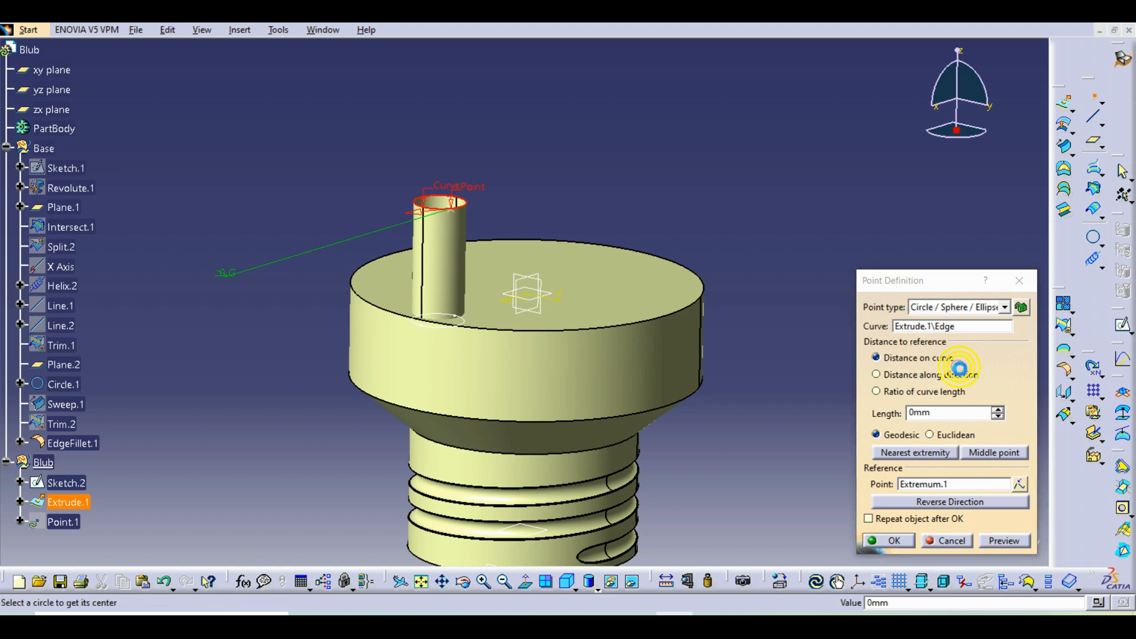
left_click(902, 539)
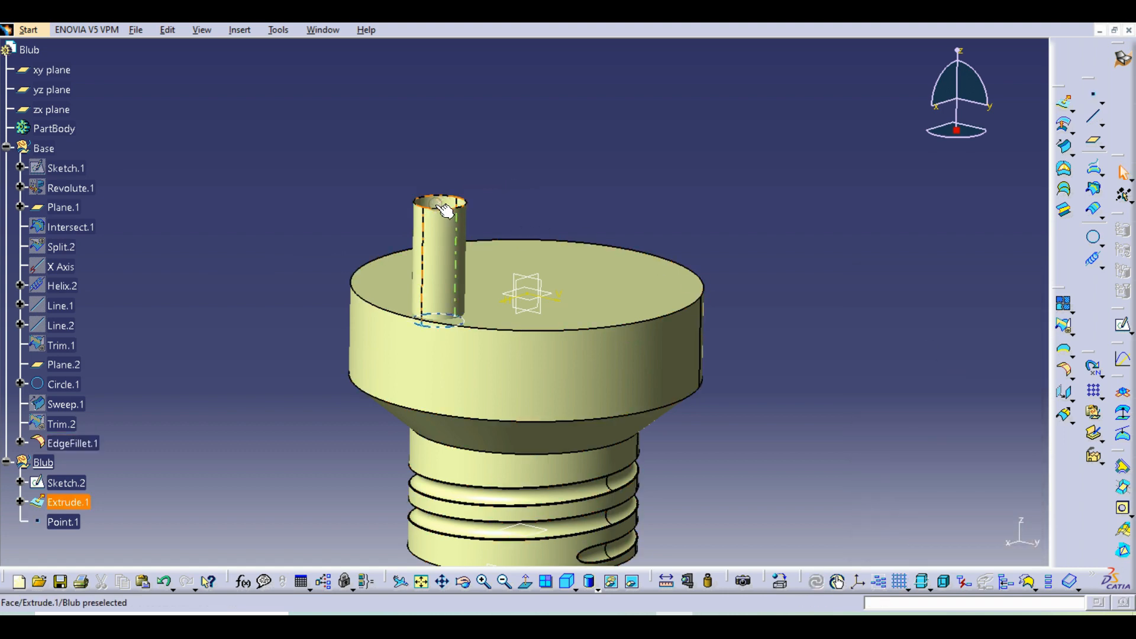
Step: Create a counterclockwise helix from the tube's upper centre point around the Z axis, with 14 mm pitch and 24 mm height
left_click(442, 204)
middle_click_drag(506, 204, 464, 346)
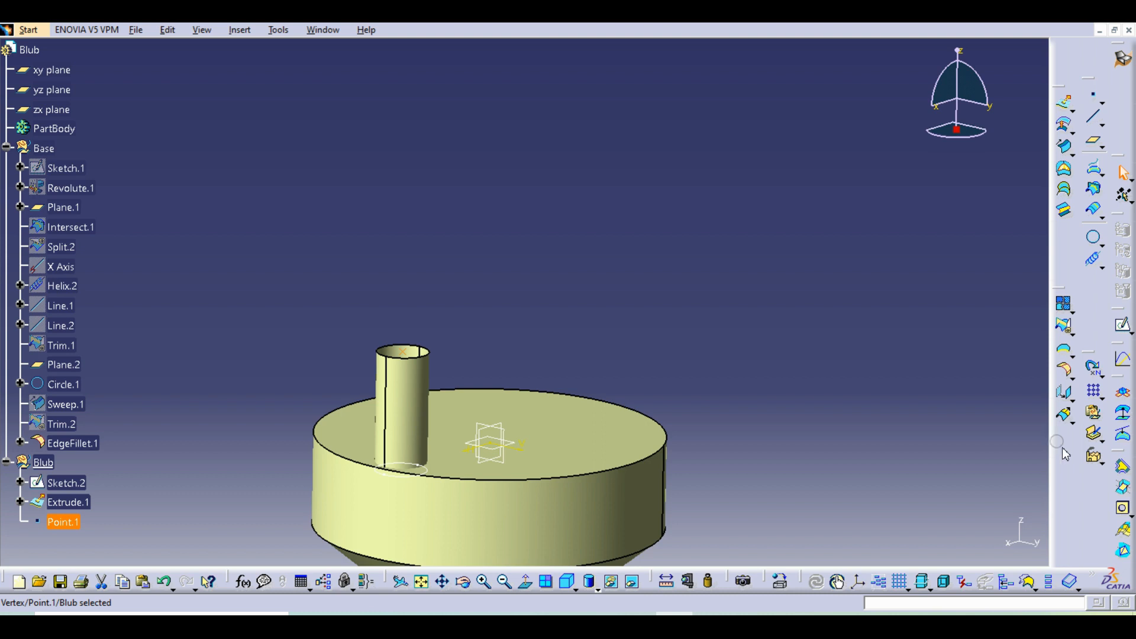
middle_click_drag(634, 456, 794, 371)
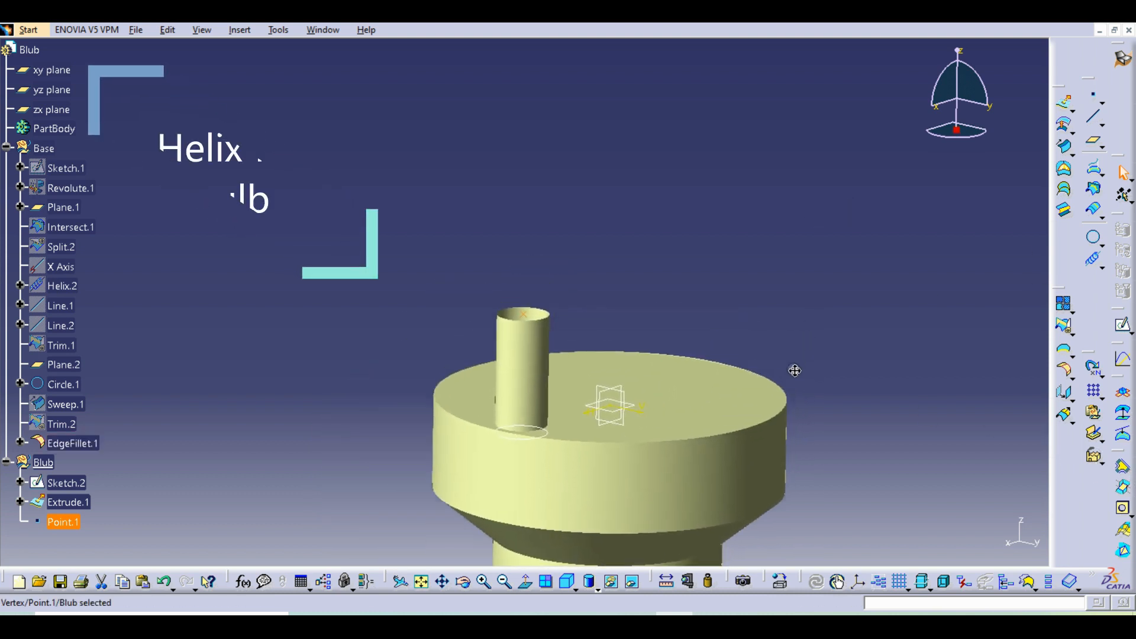
left_click(1093, 259)
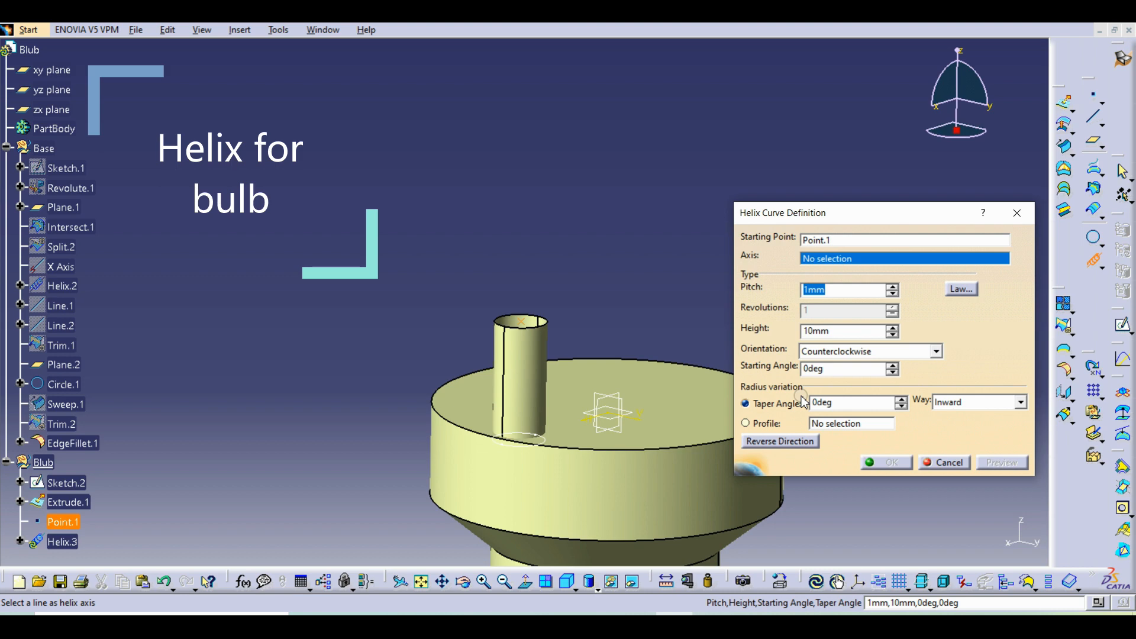
right_click(826, 264)
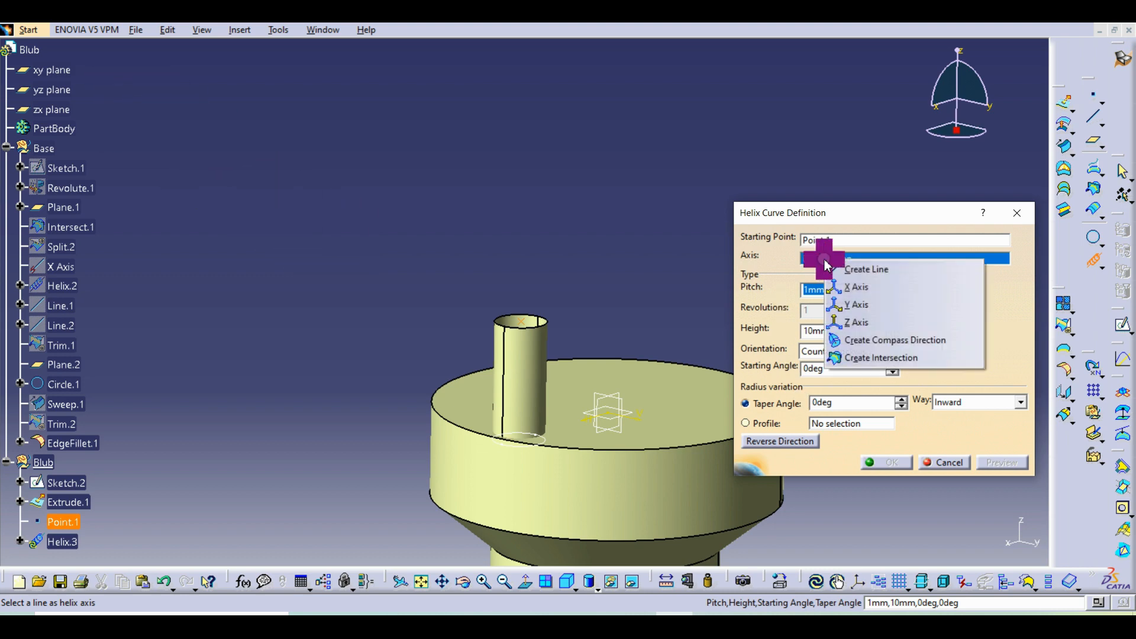
left_click(856, 322)
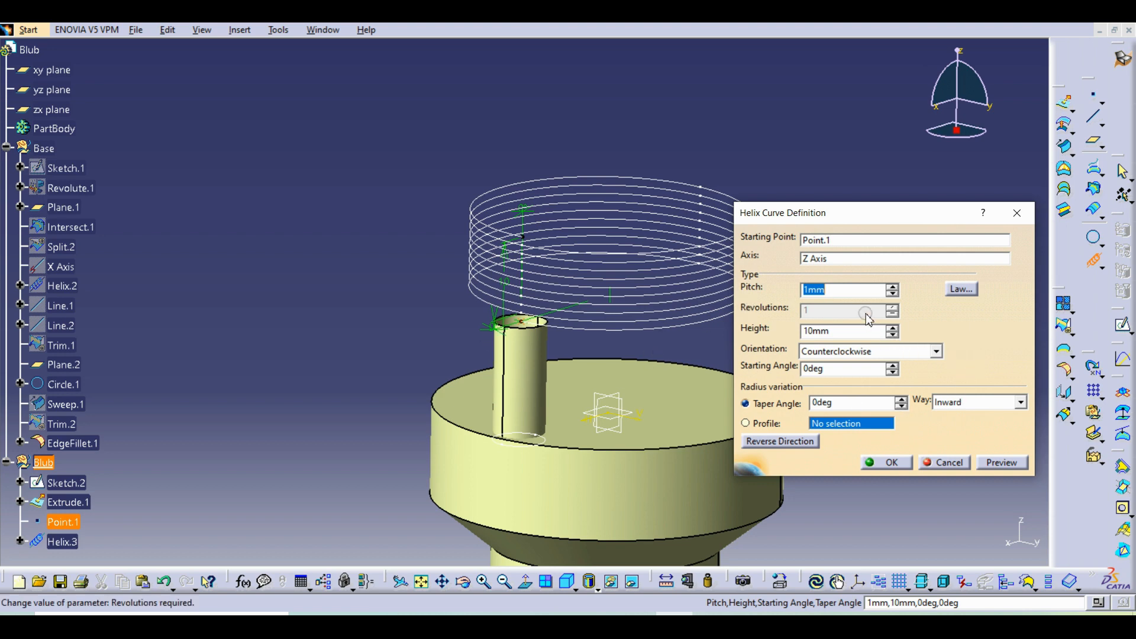
type("14")
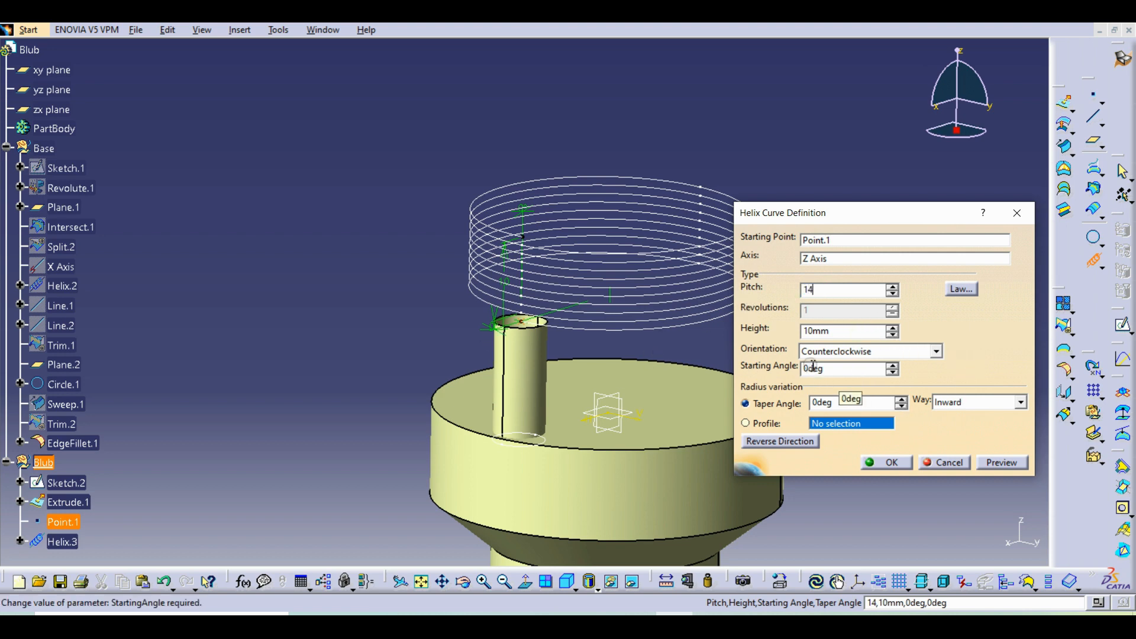
double_click(828, 330)
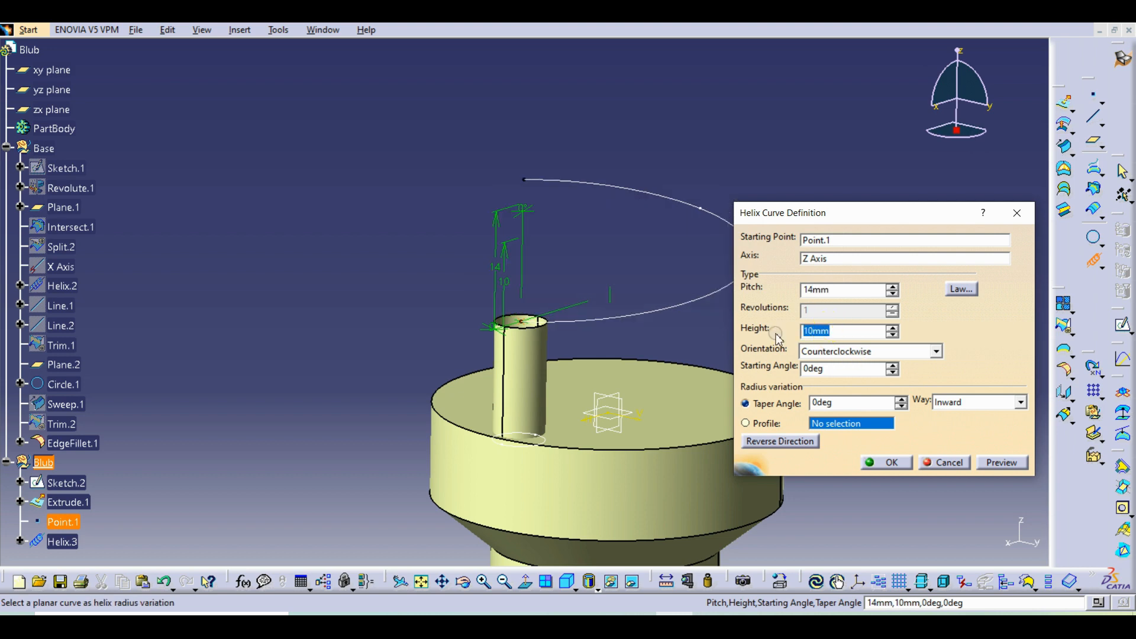
type("24")
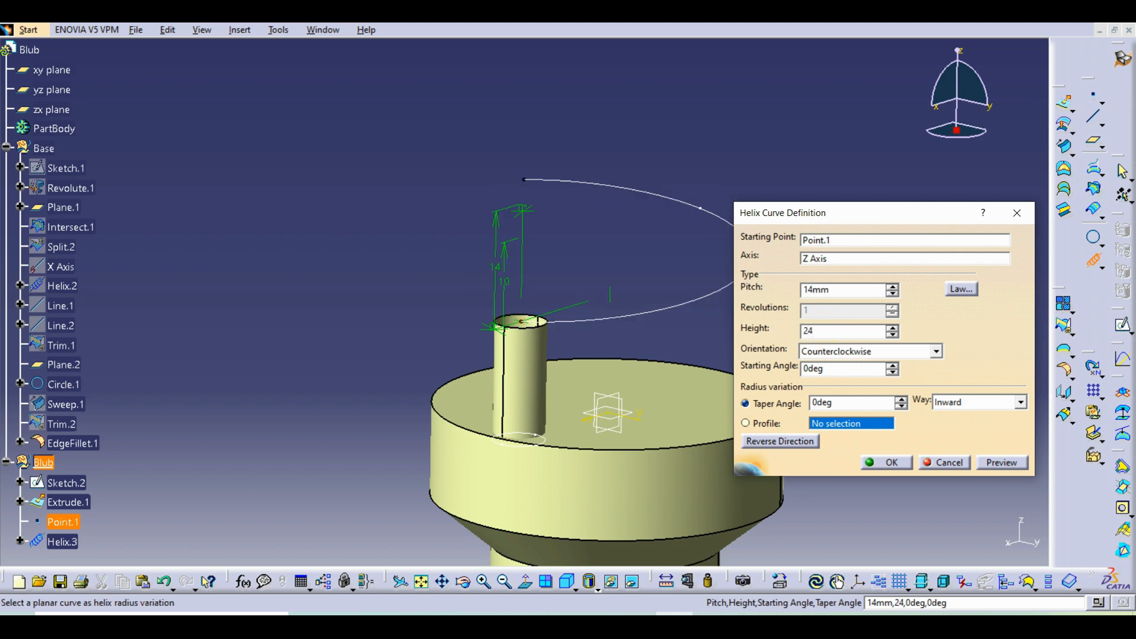
left_click(881, 352)
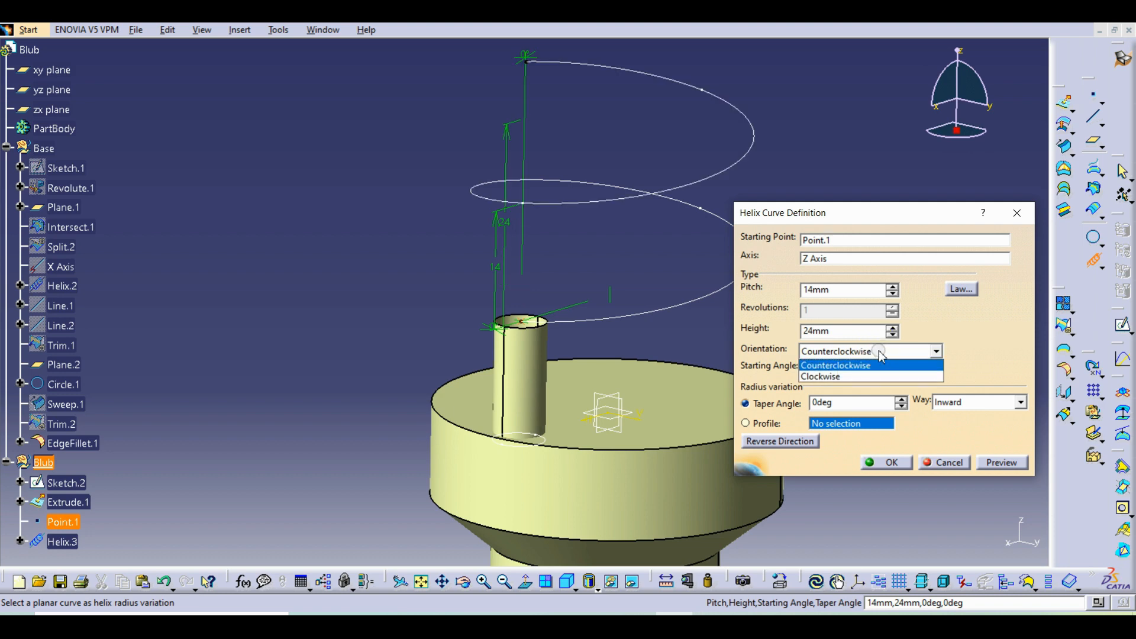
left_click(912, 366)
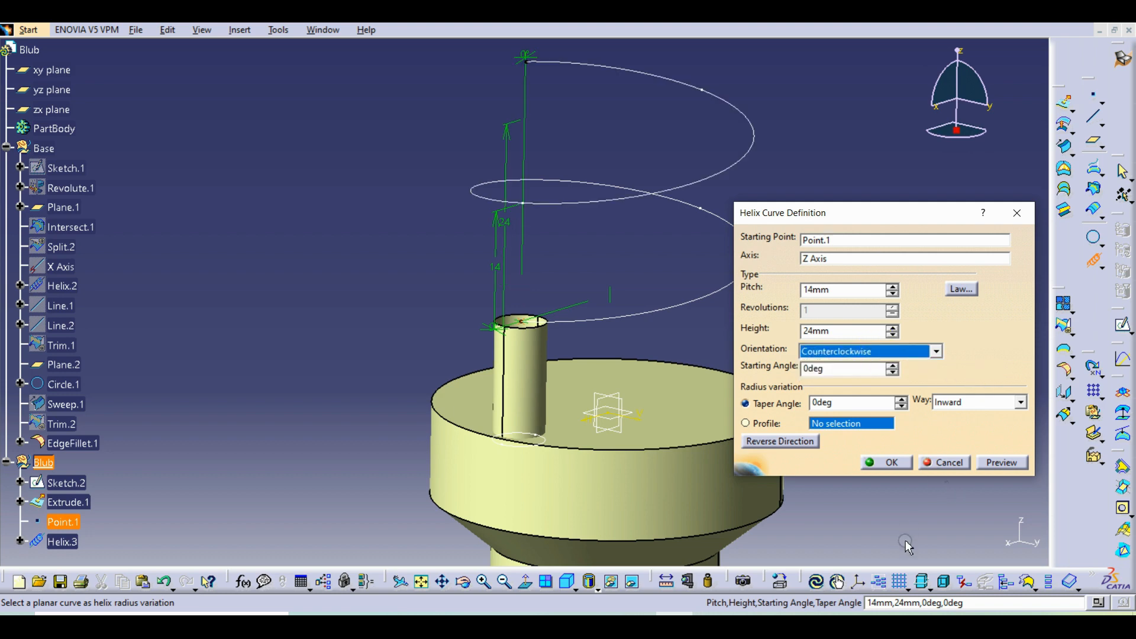
left_click(889, 464)
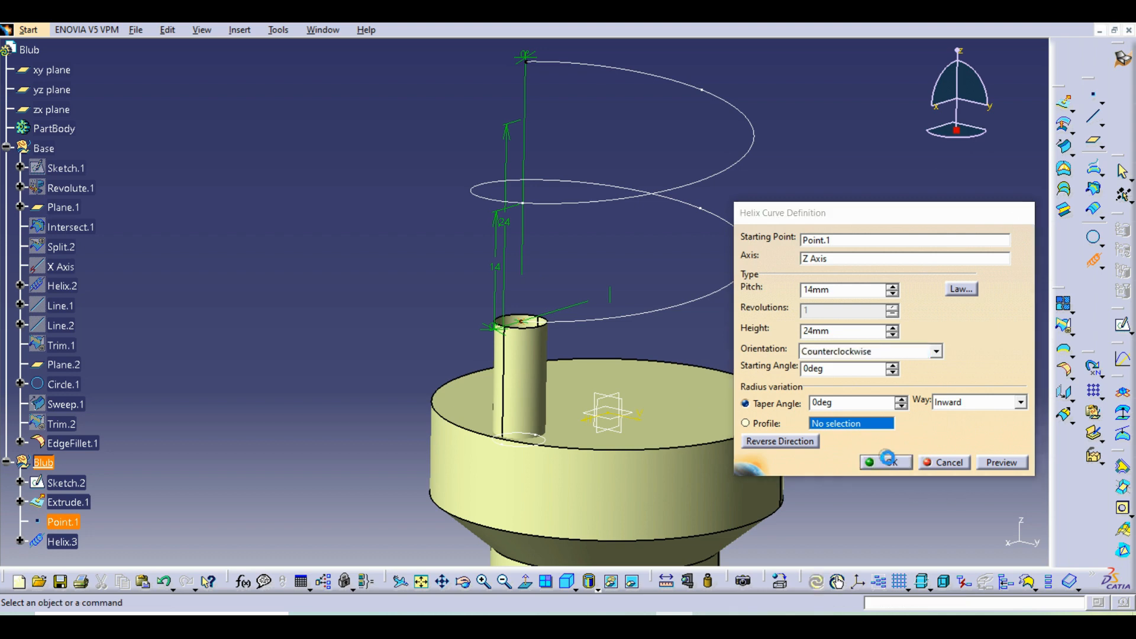
middle_click_drag(875, 368, 771, 417)
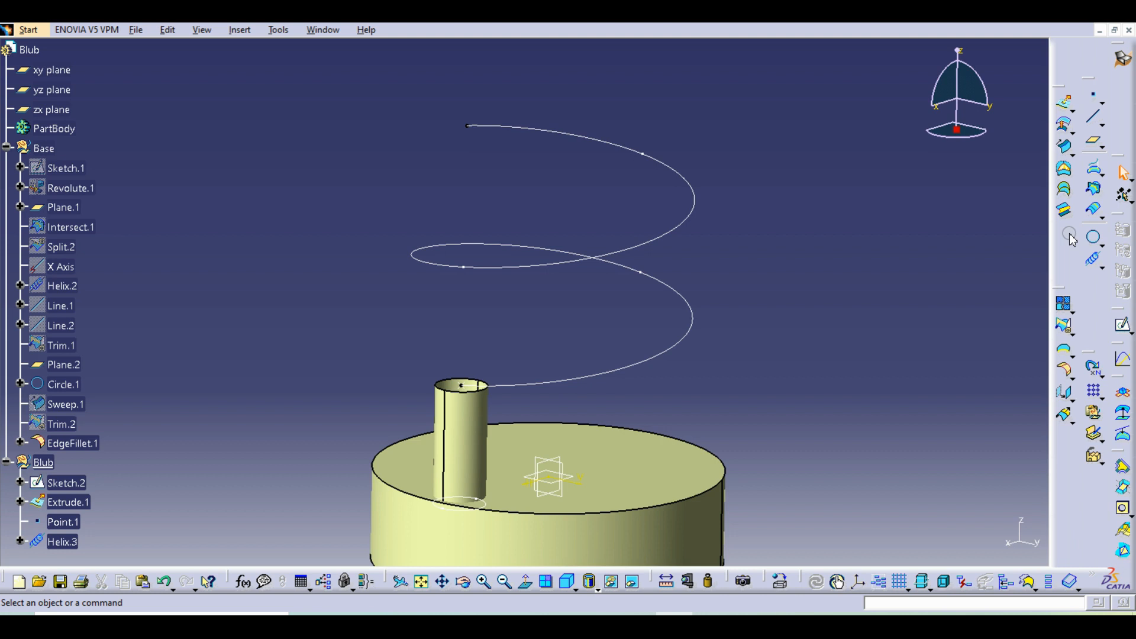
left_click(1095, 119)
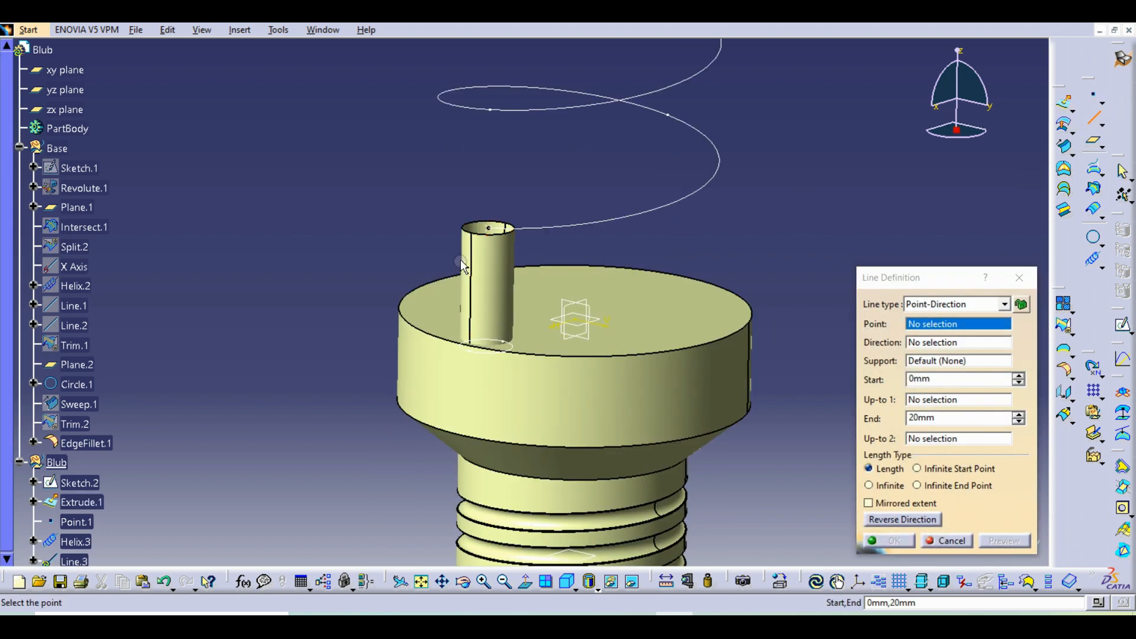
left_click(497, 232)
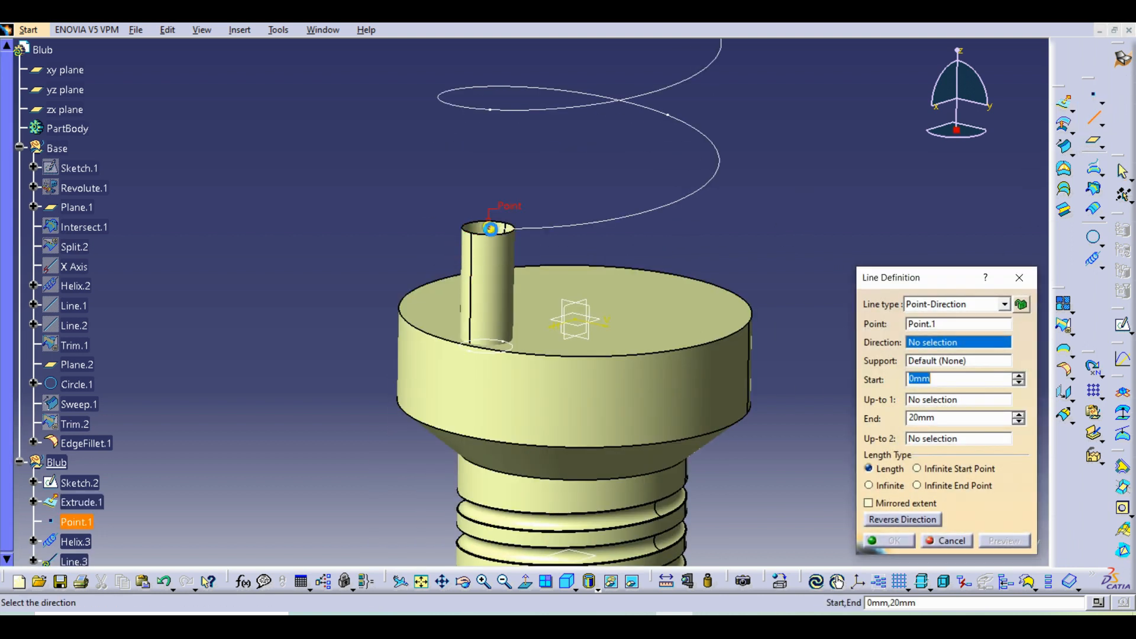
middle_click_drag(496, 354, 510, 169, "ctrl")
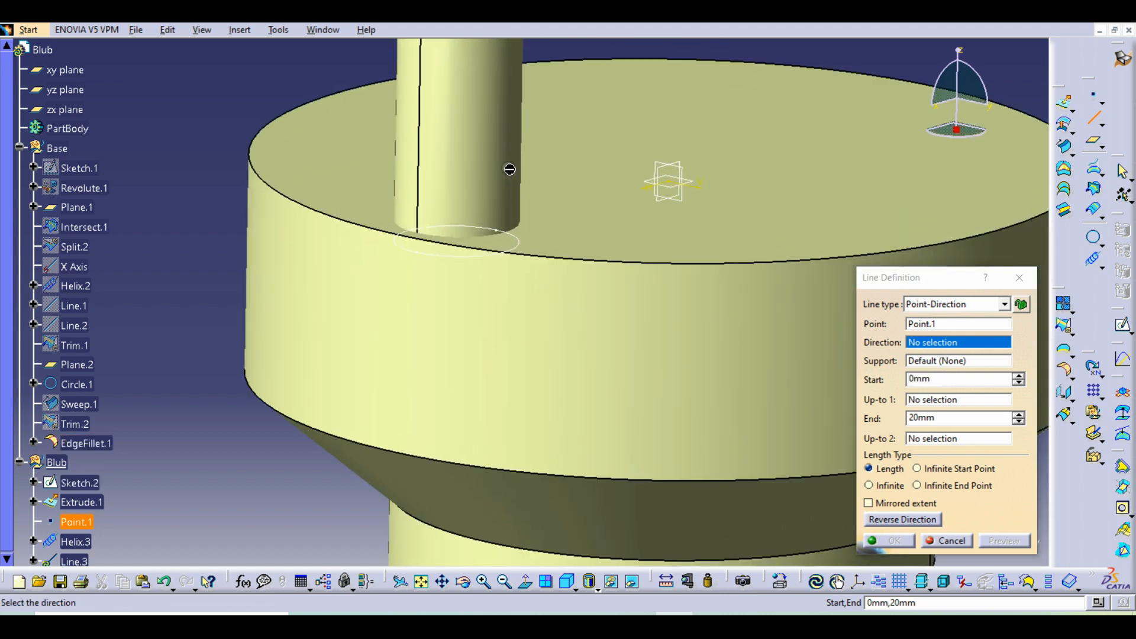
left_click(949, 541)
Step: Create a centre point on the circle sketch at the tube's lower end using the Circle / Sphere / Ellipse centre type
middle_click_drag(612, 175, 624, 288, "ctrl")
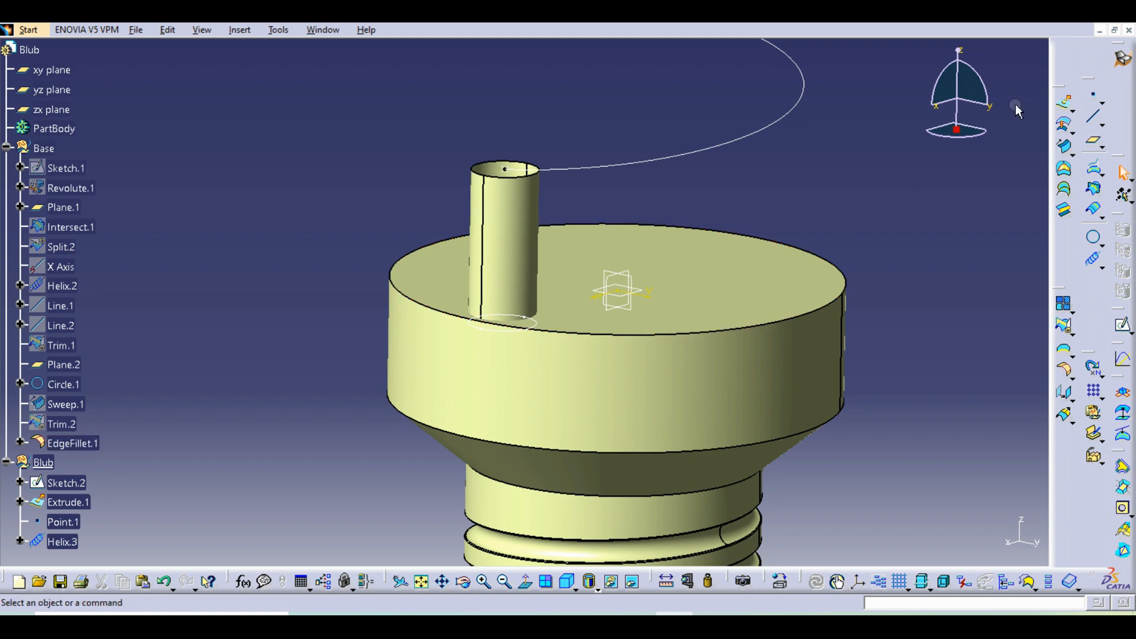
left_click(1097, 101)
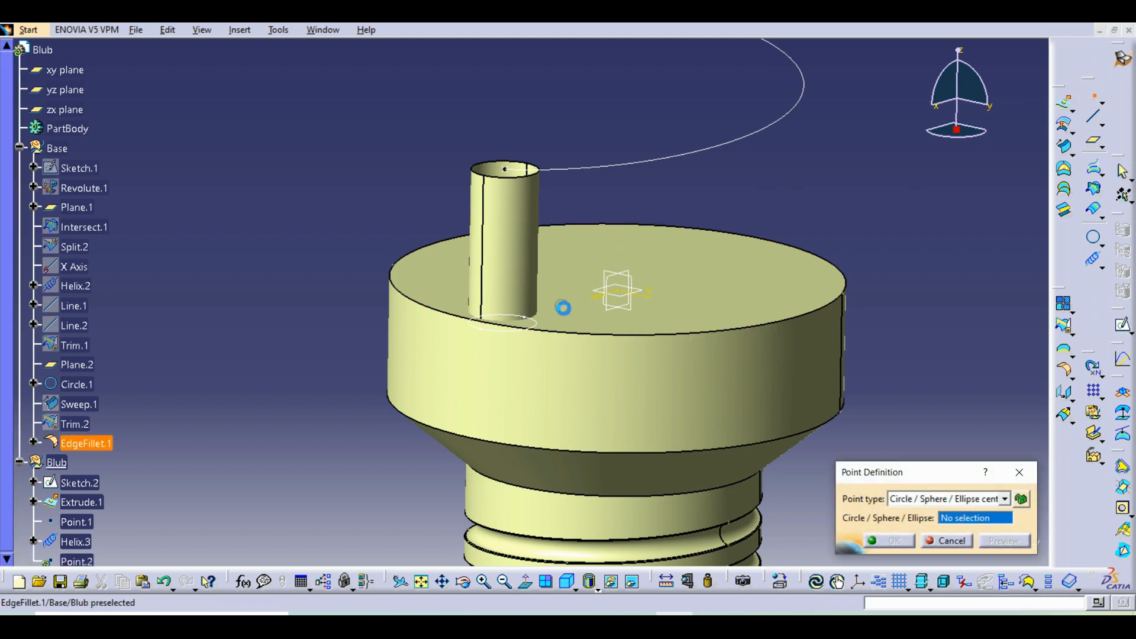
left_click(538, 322)
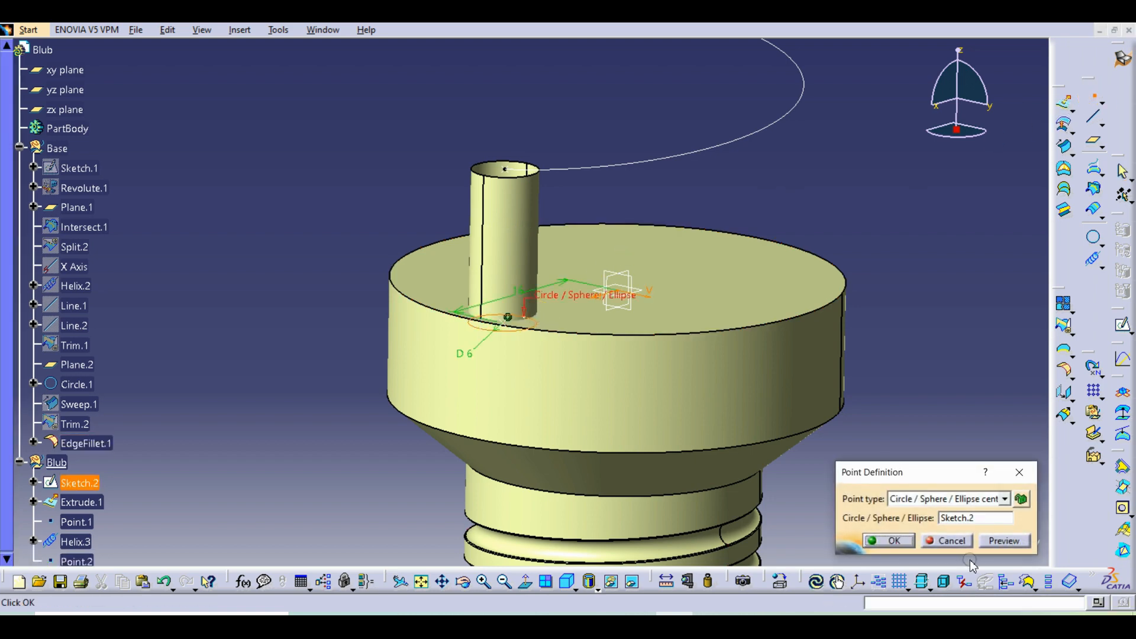
left_click(898, 542)
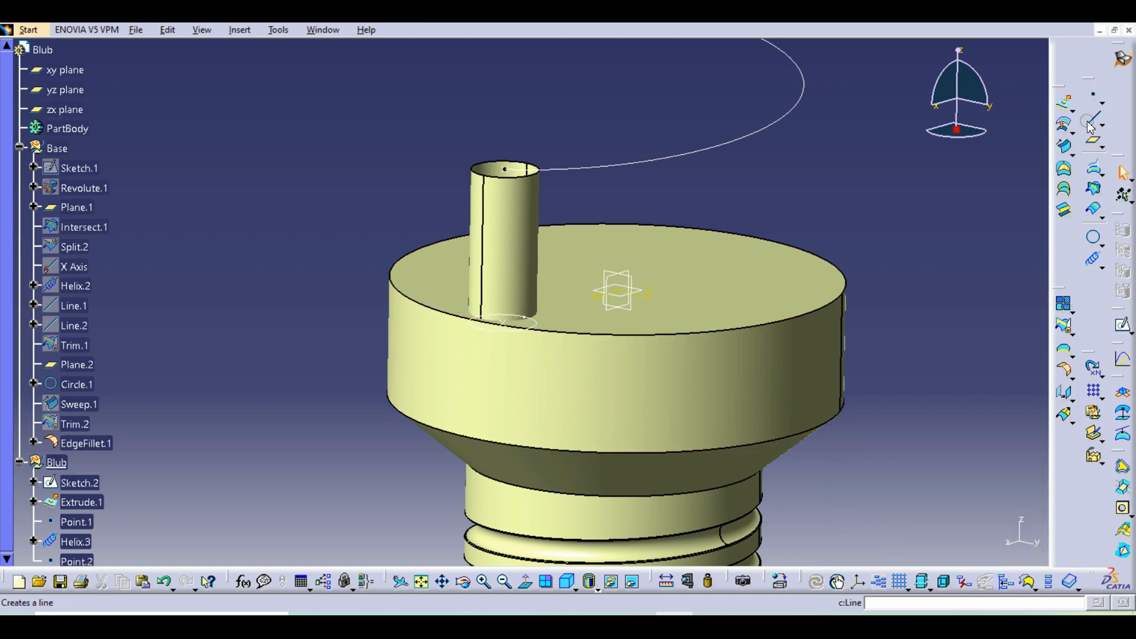
Step: Create a point-to-point line joining the tube's upper and lower centre points
left_click(1092, 124)
left_click(505, 170)
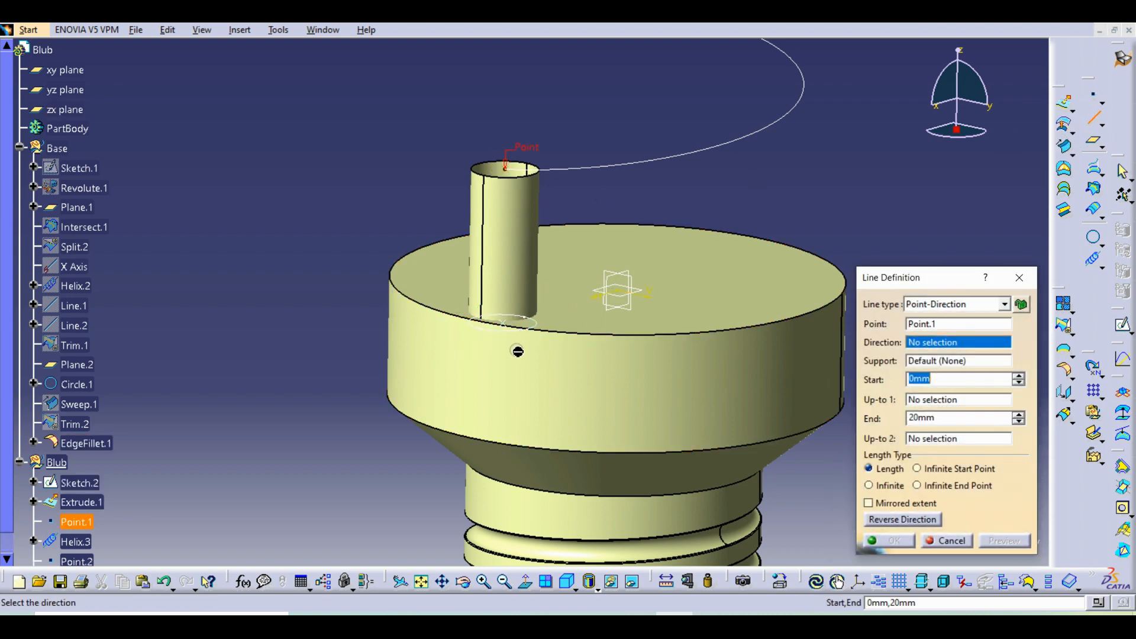
left_click(509, 325)
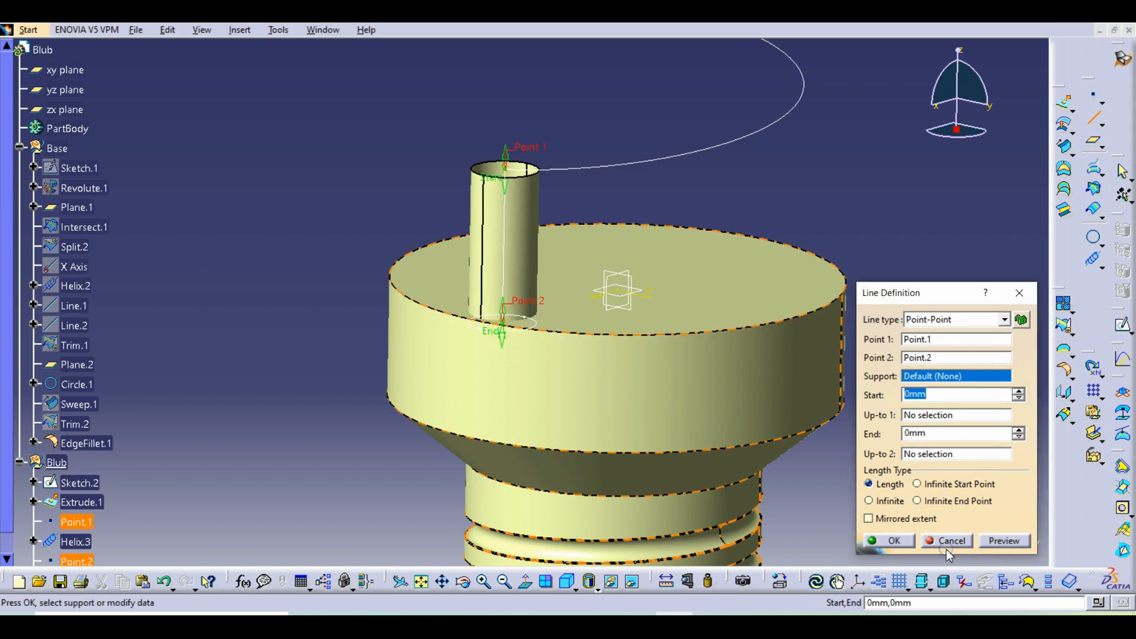
left_click(882, 541)
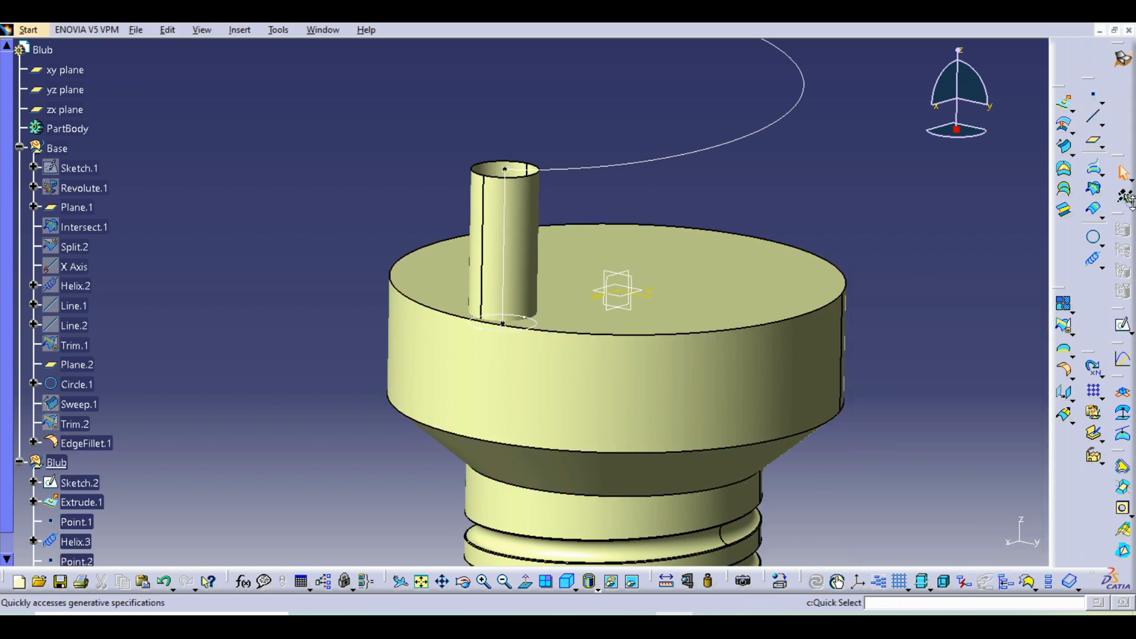
Step: Mirror the tube's centre line about the yz plane with Symmetry
left_click(1071, 411)
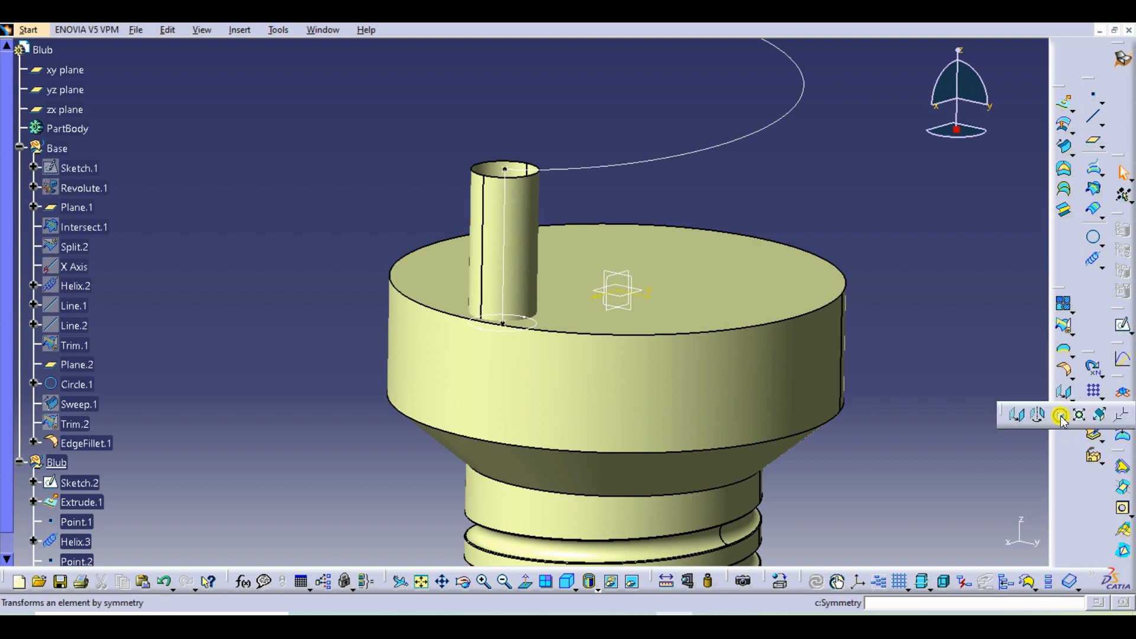
left_click(1060, 416)
left_click(503, 254)
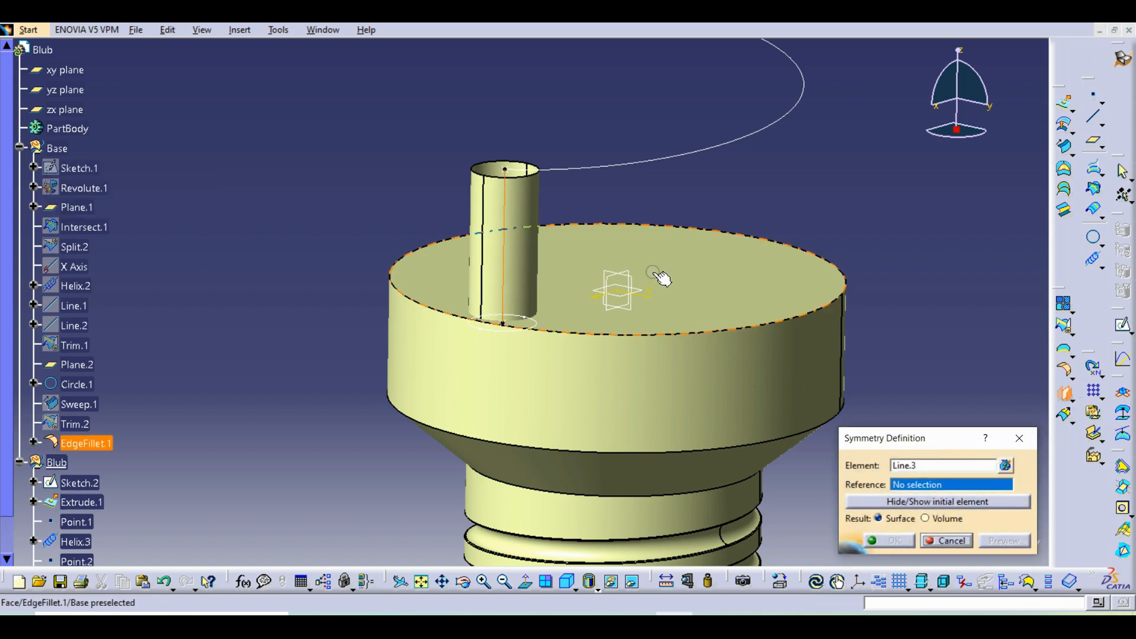
left_click(611, 271)
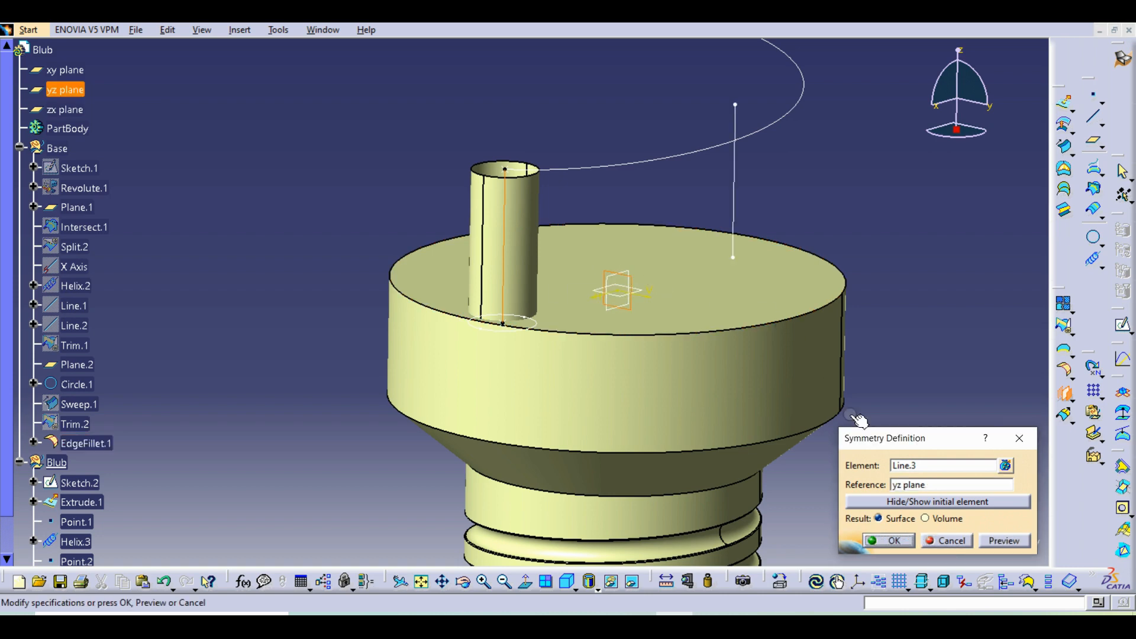
left_click(894, 540)
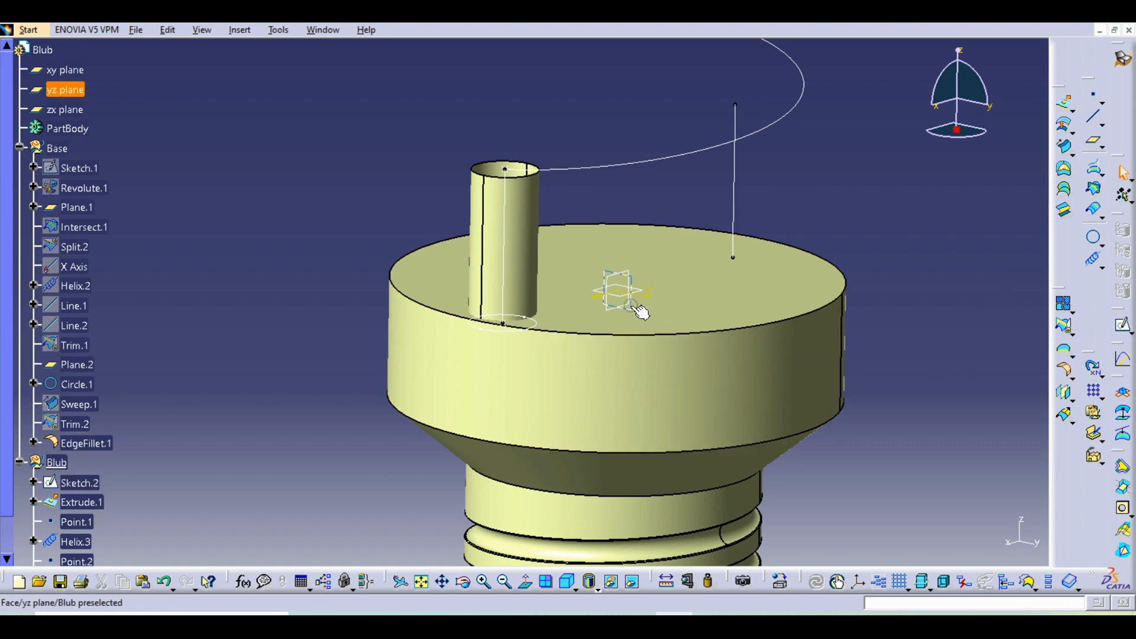
Step: Start a 3D Corner between the tube's centre line and the helix
middle_click_drag(601, 256, 560, 296)
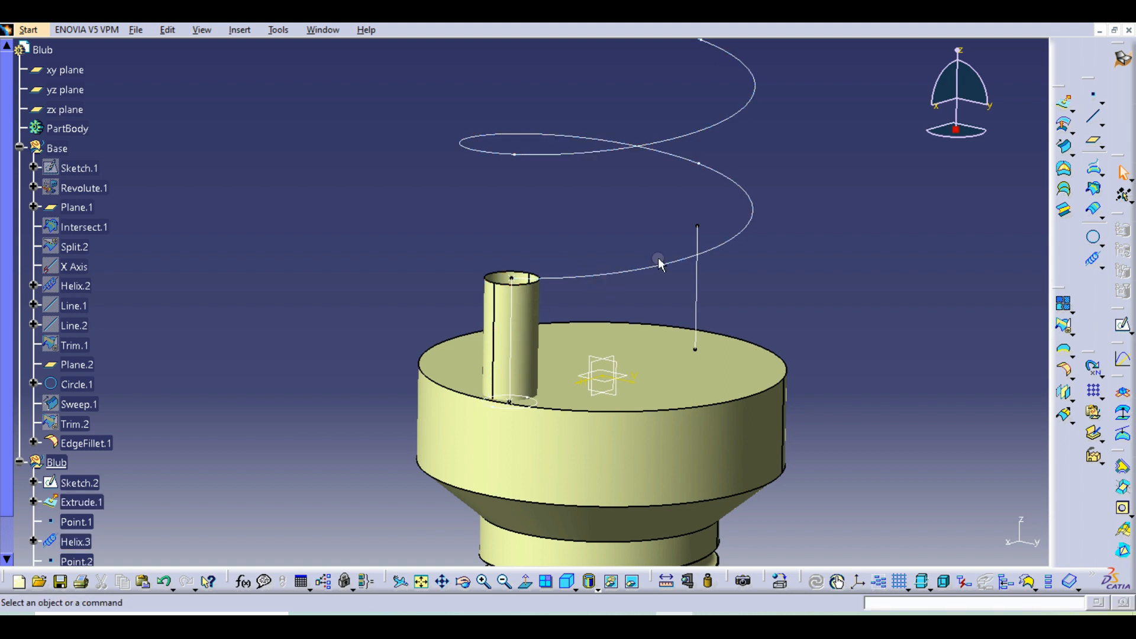
middle_click_drag(629, 310, 631, 200)
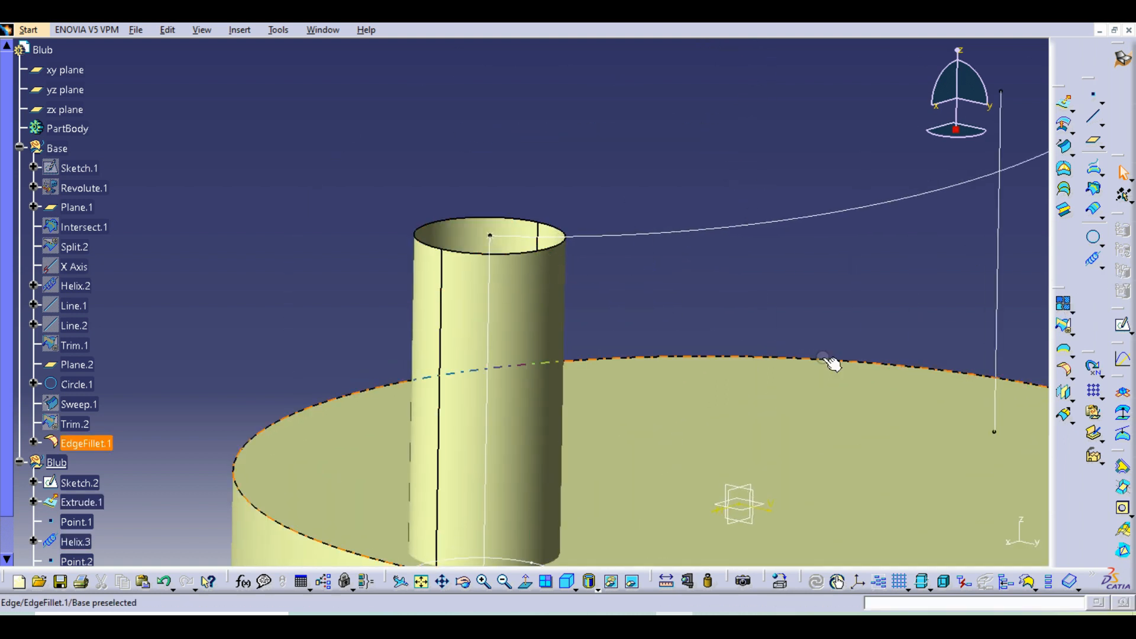
middle_click_drag(651, 296, 652, 408)
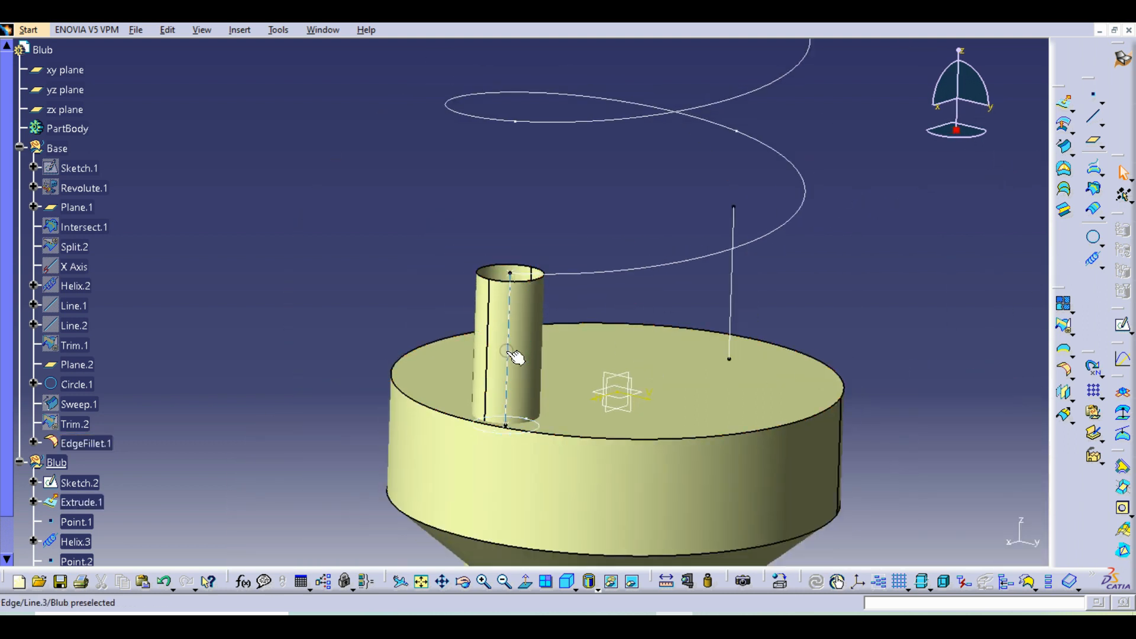
left_click(1102, 267)
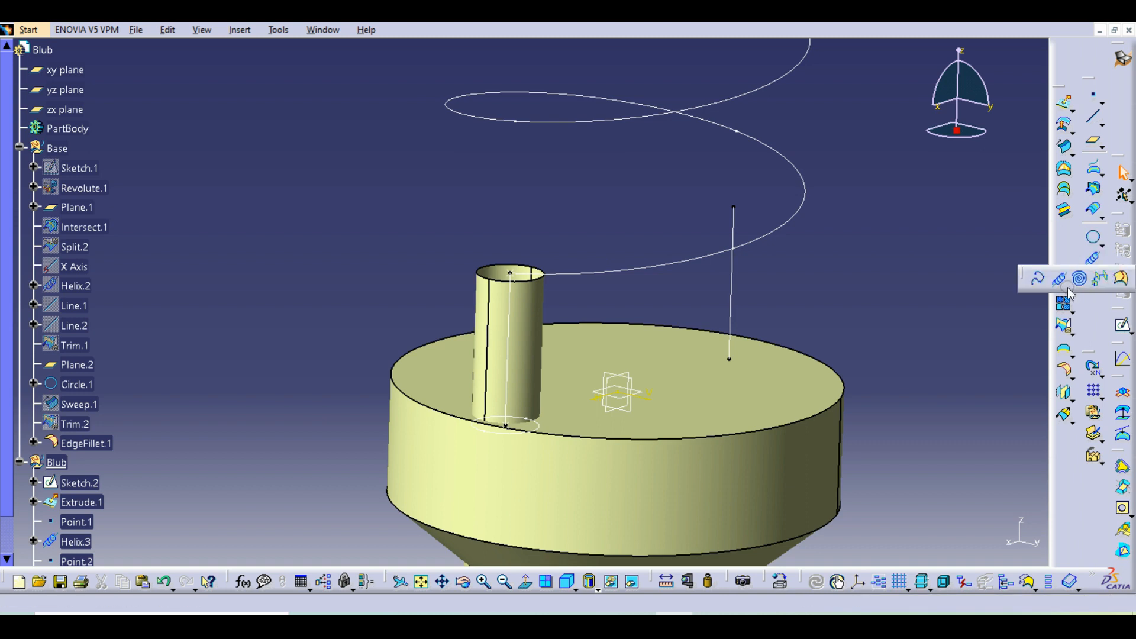
left_click(1078, 244)
left_click(1103, 246)
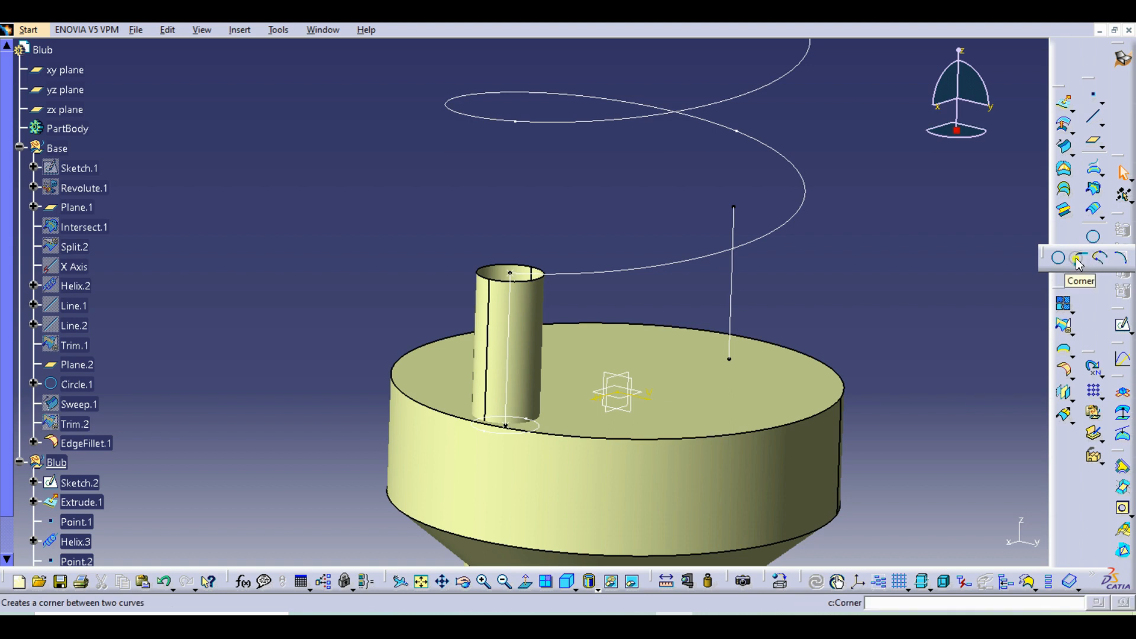
left_click(1079, 259)
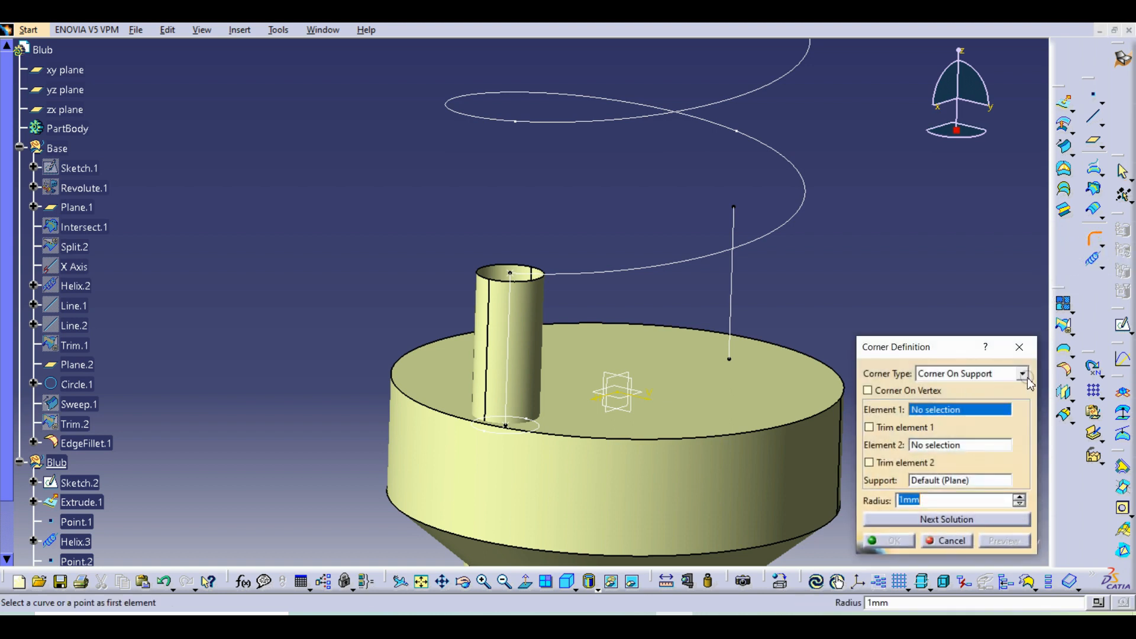
left_click(1020, 375)
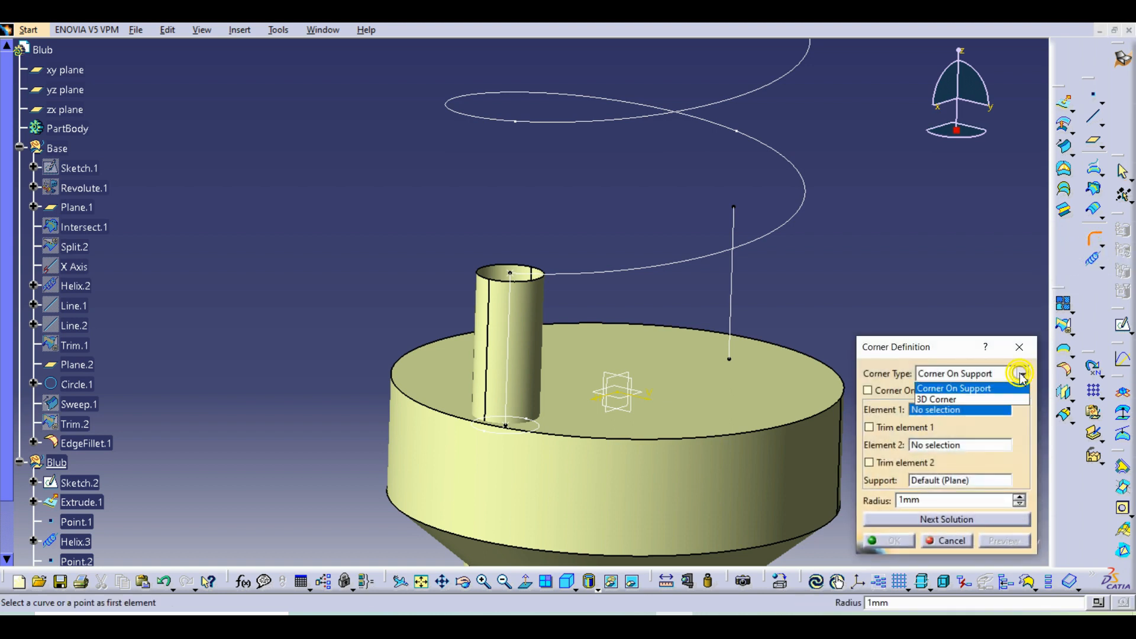
left_click(956, 400)
left_click(509, 320)
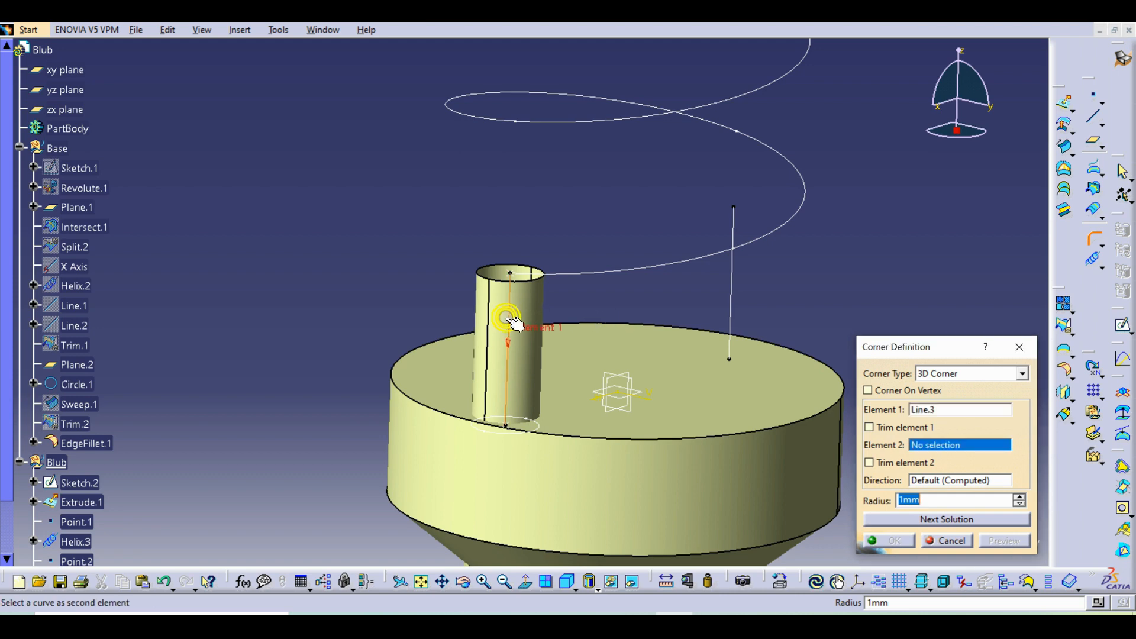
left_click(578, 278)
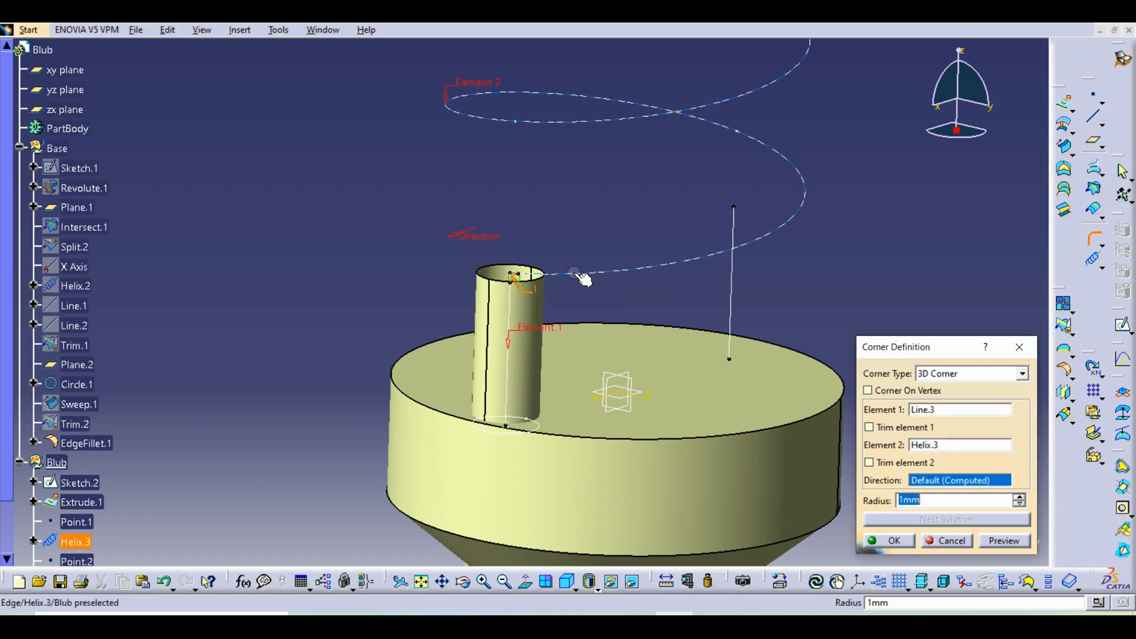
Step: Set the 3D corner's radius to 5.5 mm and create the corner curve
middle_click_drag(544, 294, 586, 249)
double_click(923, 501)
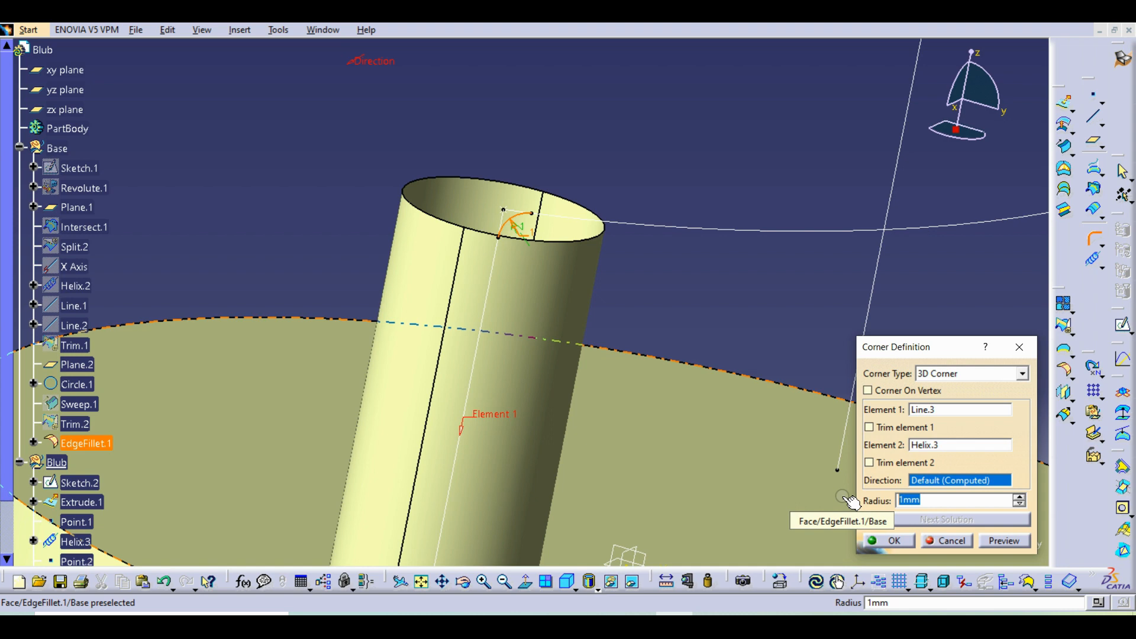
type("5.5")
left_click(998, 542)
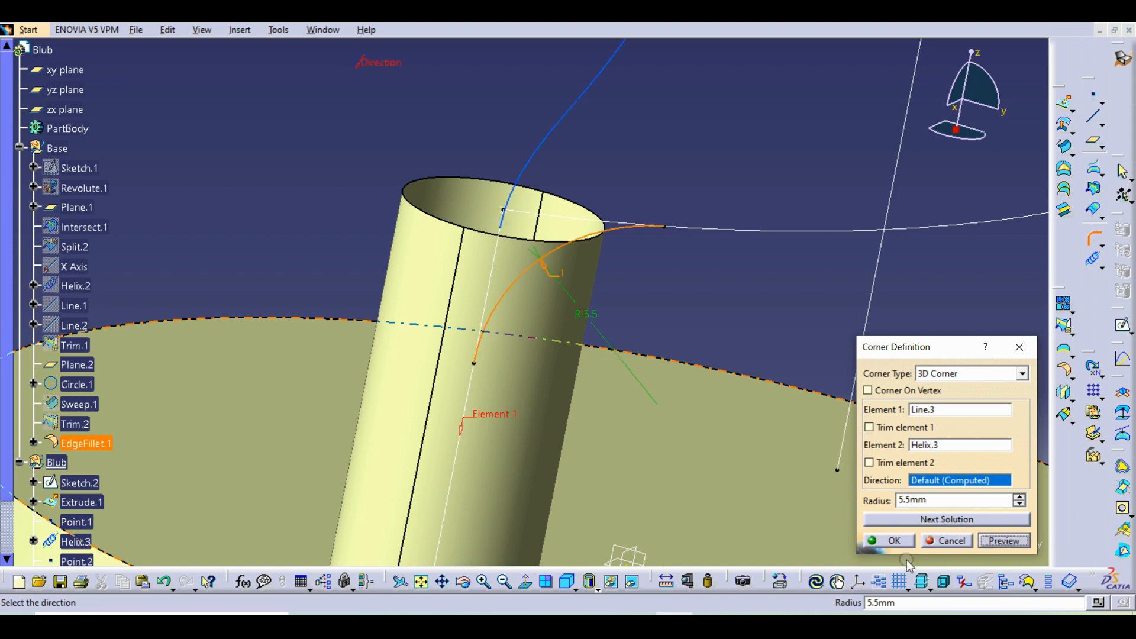
left_click(891, 540)
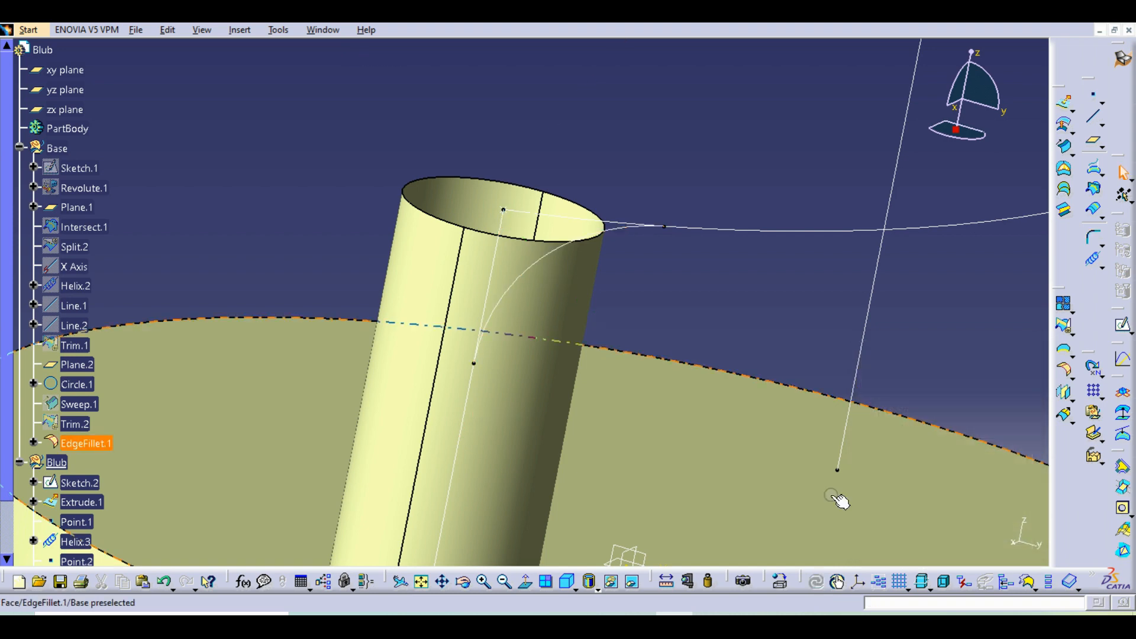
Step: Hide the helix to examine the corner curve, and undo the hiding
middle_click_drag(630, 313, 599, 406)
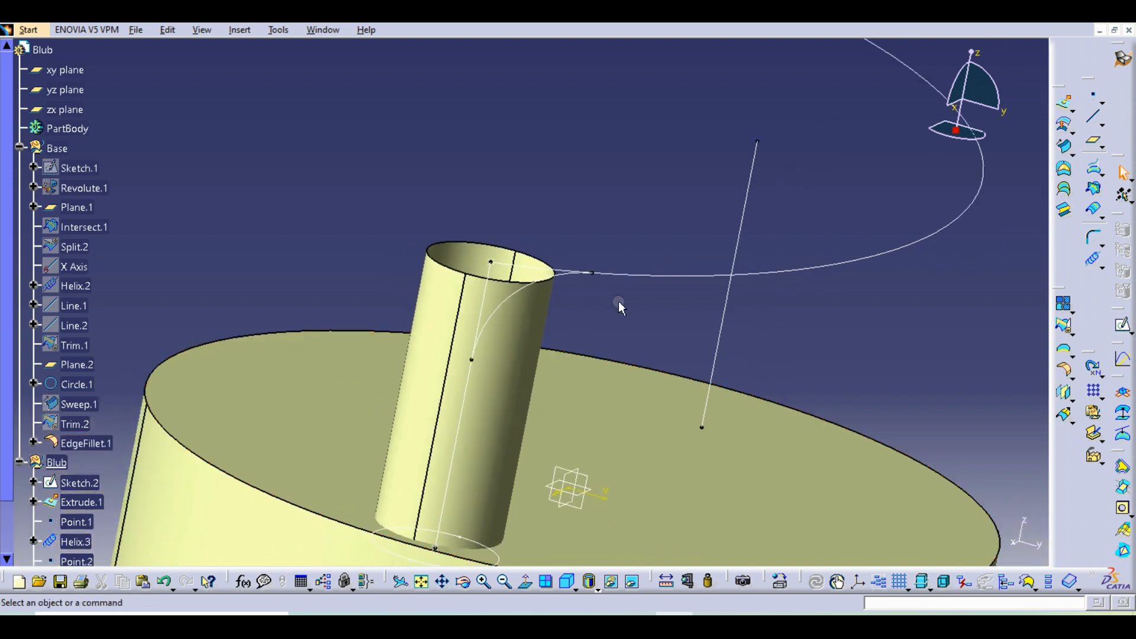
right_click(526, 269)
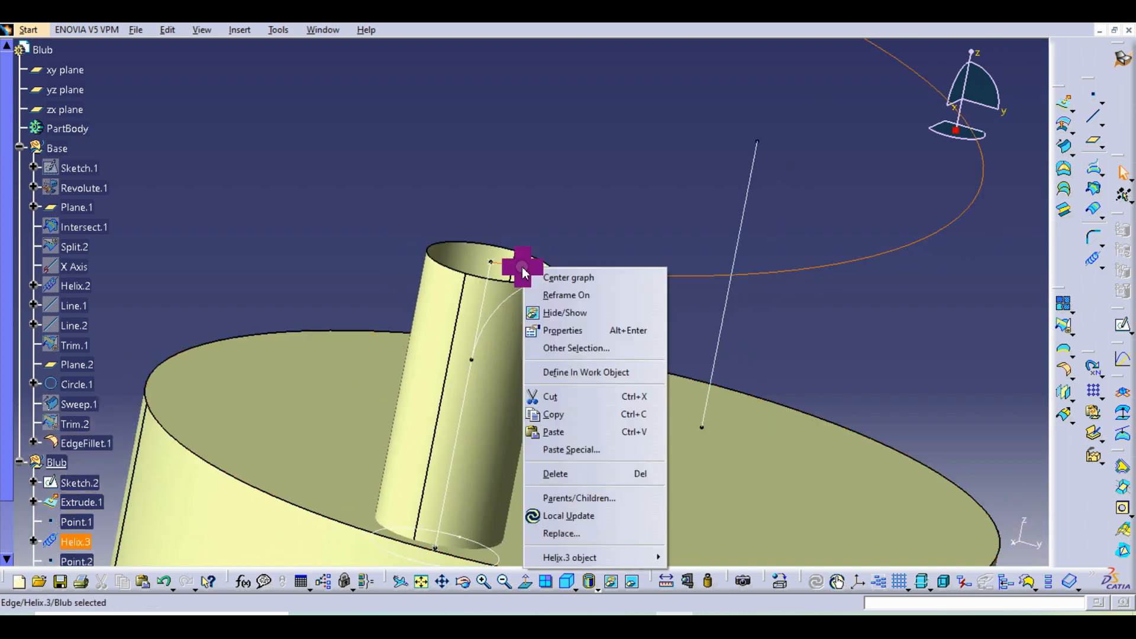
left_click(556, 314)
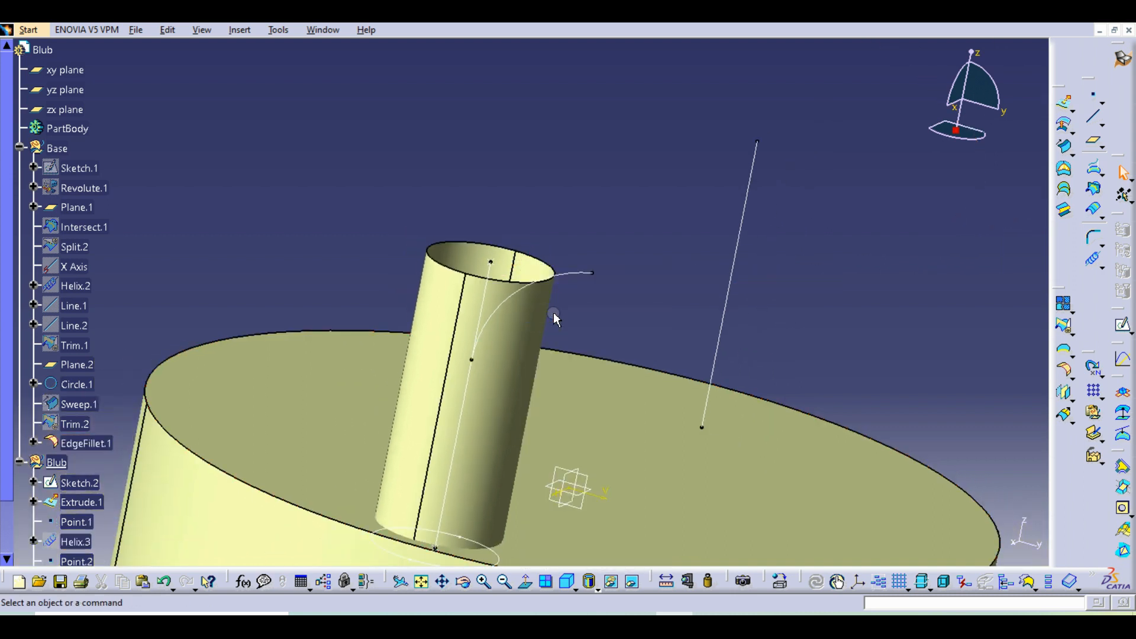
left_click(164, 582)
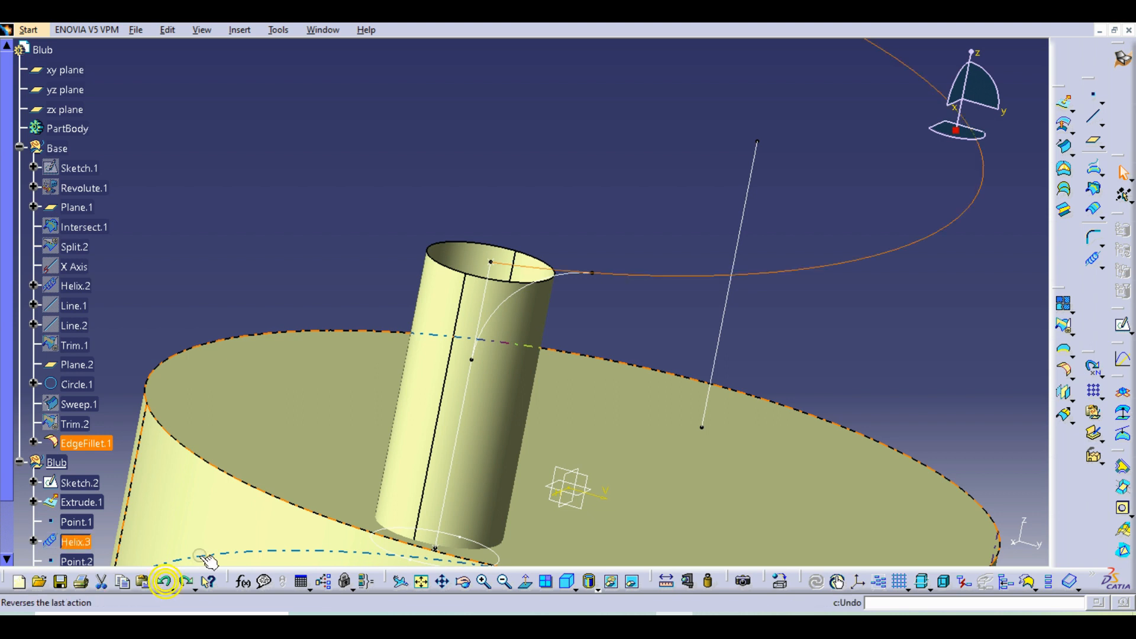
Step: Edit the 3D corner to trim both the centre line and the helix
double_click(494, 309)
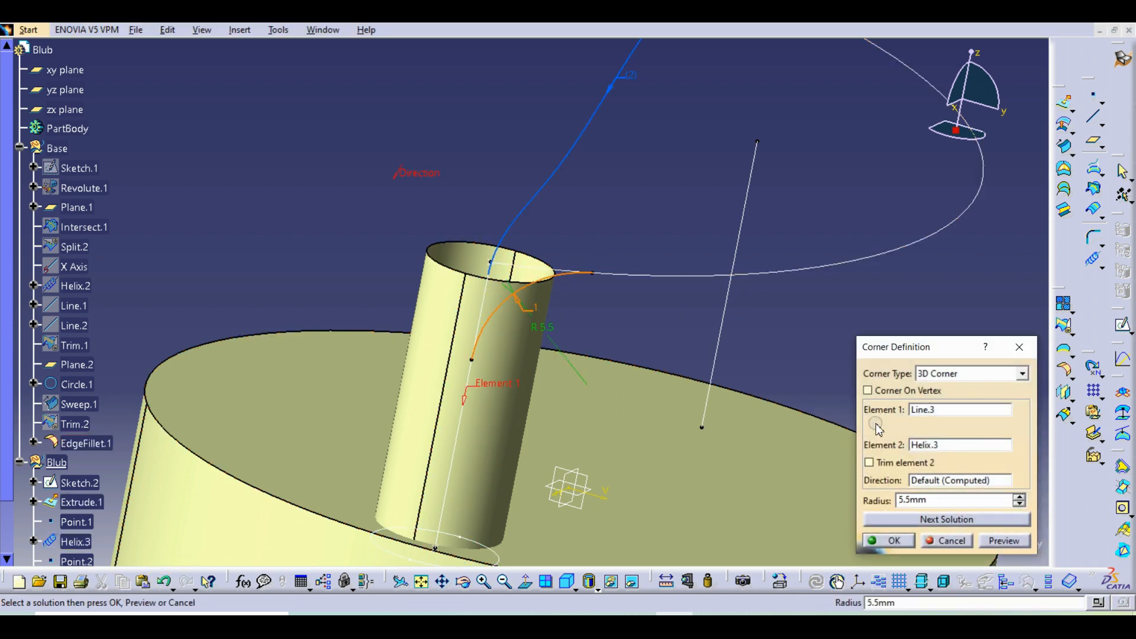
left_click(868, 428)
left_click(869, 463)
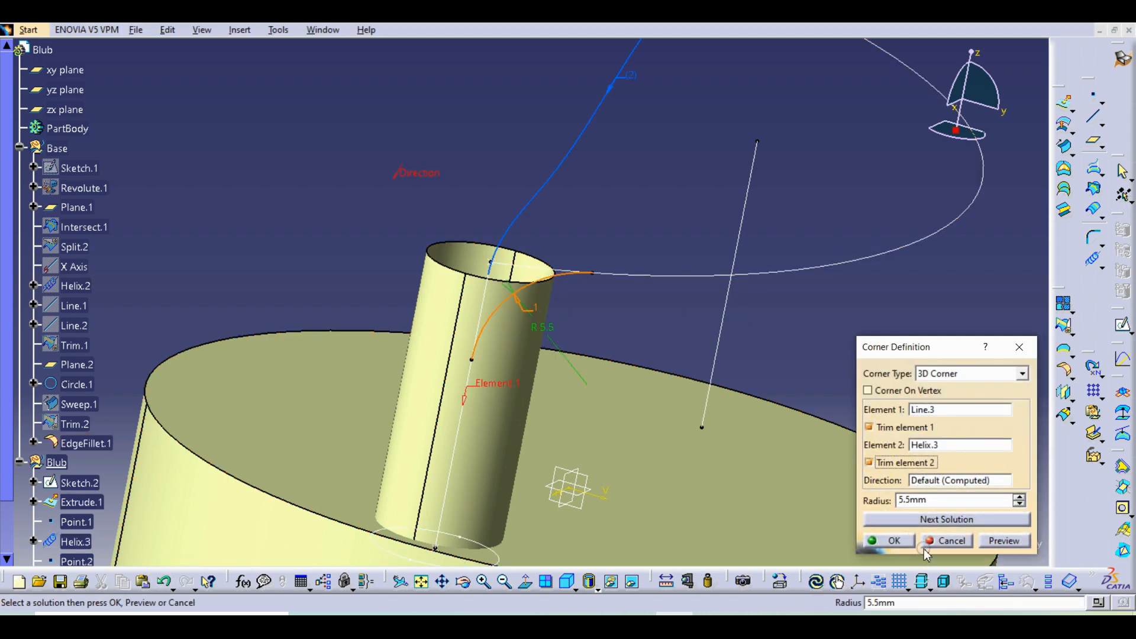
left_click(891, 540)
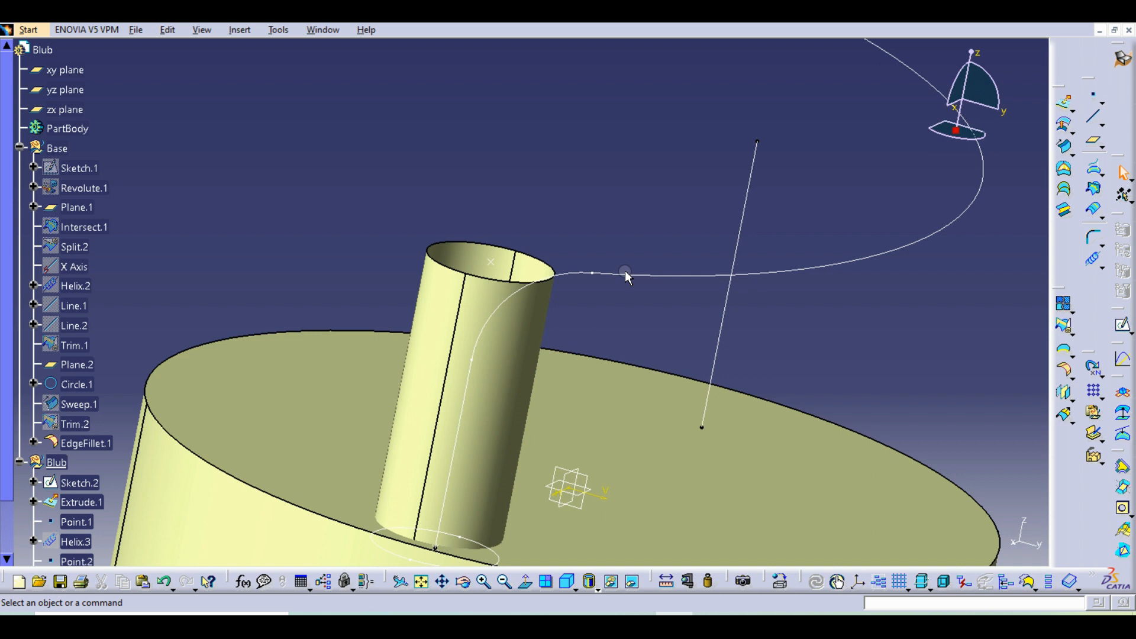
Step: Create a counterclockwise helix about the Z axis from the mirrored vertical line's upper end, with a 14 mm pitch and 24 mm height
middle_click_drag(675, 232, 630, 321)
middle_click_drag(729, 348, 618, 346)
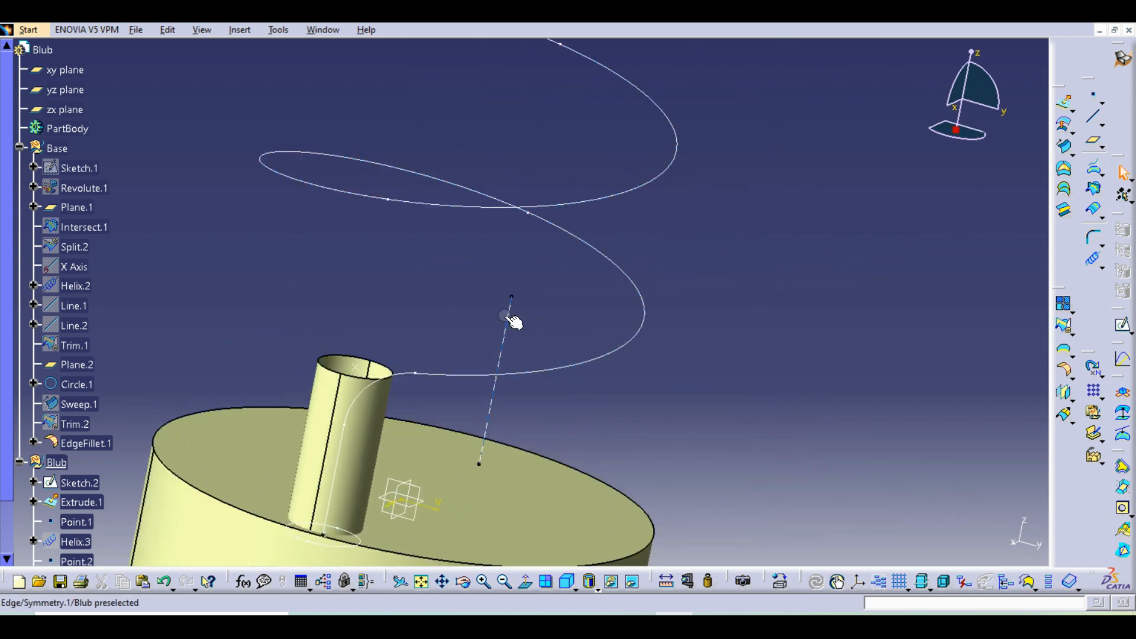
left_click(1094, 259)
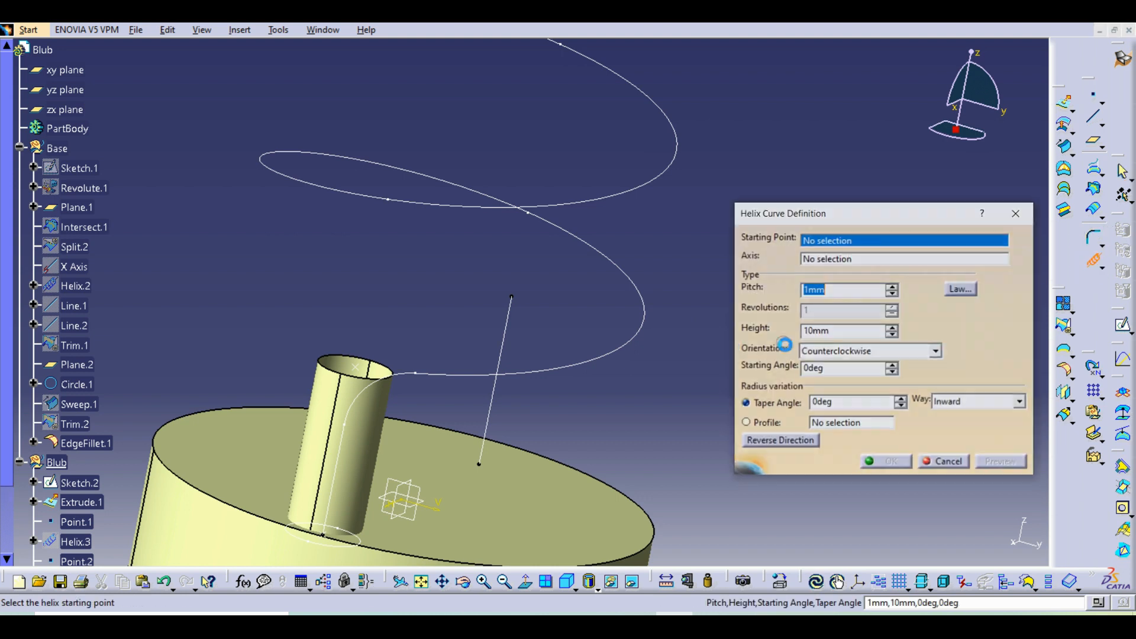
left_click(531, 309)
right_click(865, 259)
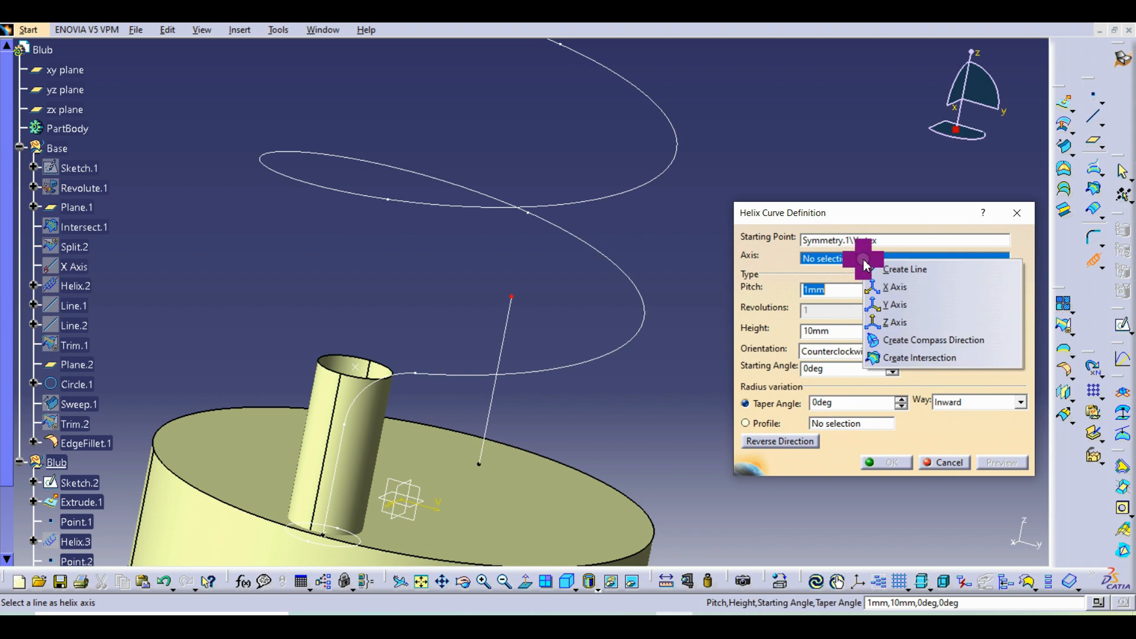
left_click(883, 323)
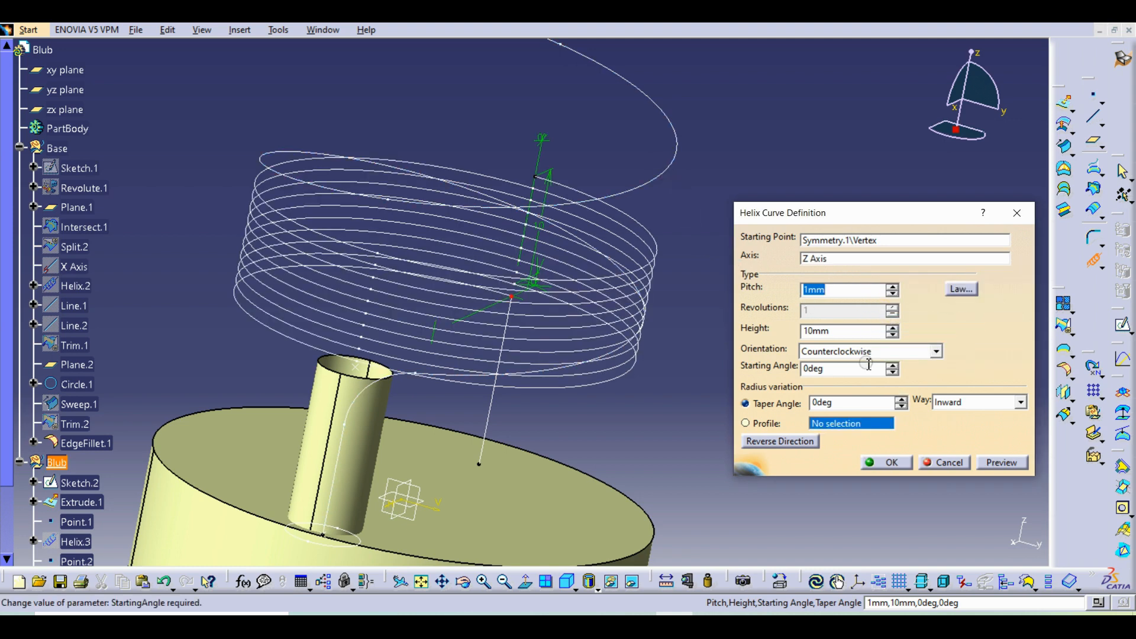
type("14")
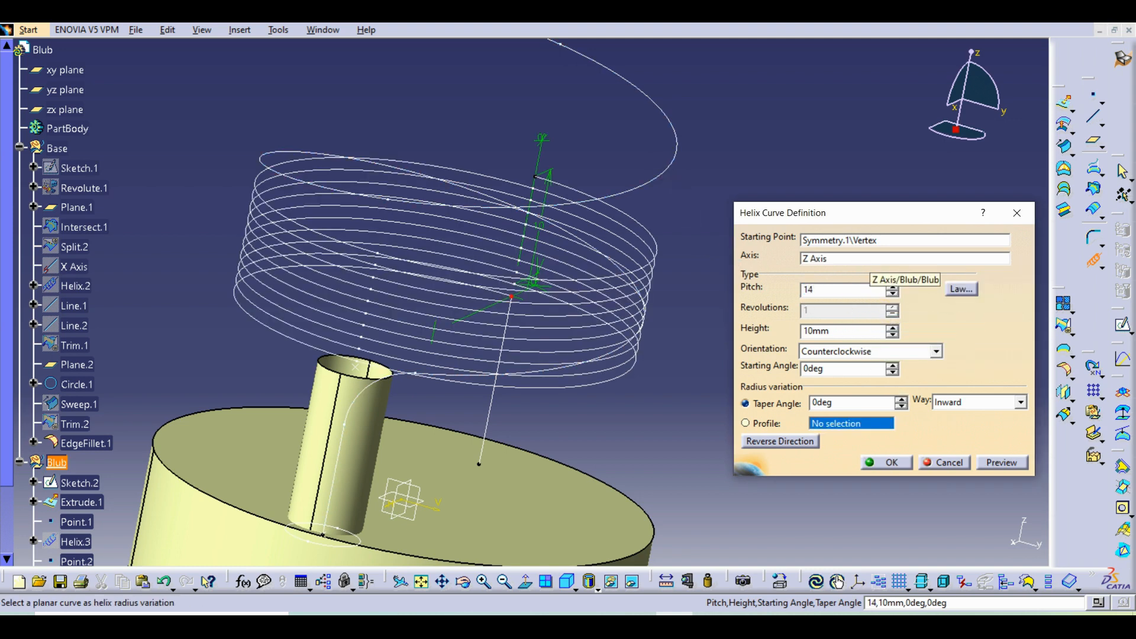
key("Tab")
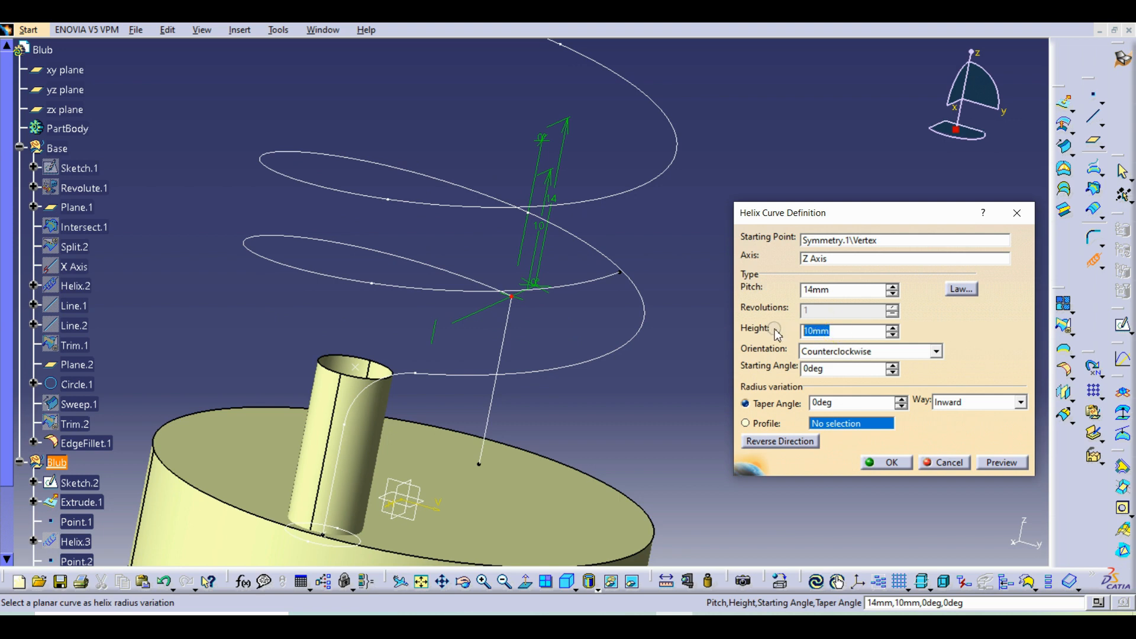
type("24")
key("Return")
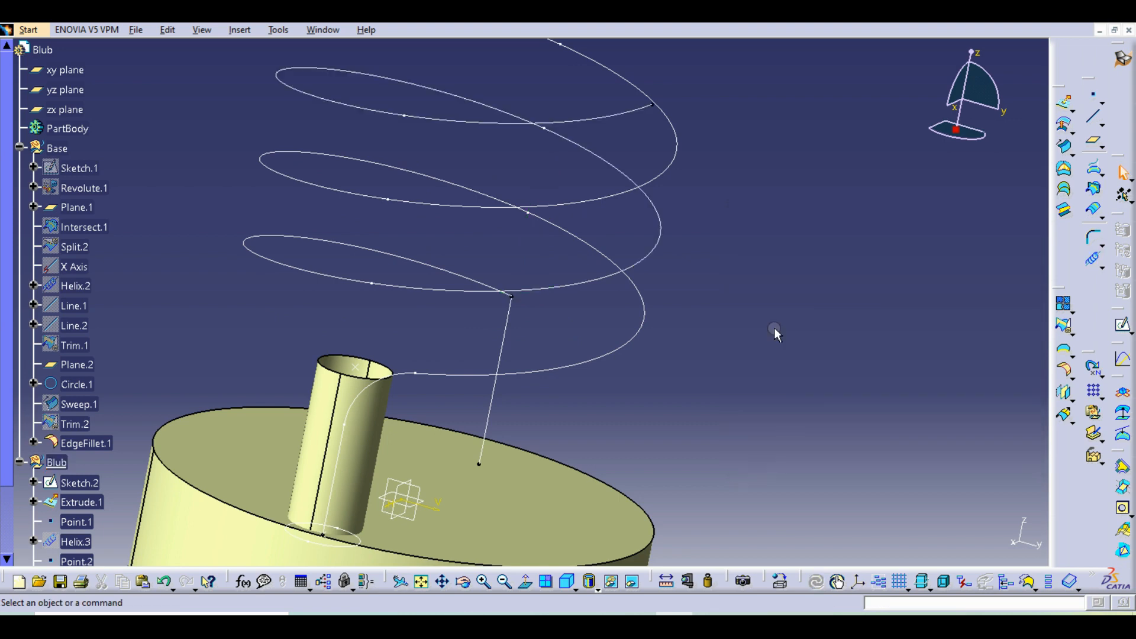
Step: Create a 3D corner of 5.5 mm radius between the new helix and the mirrored vertical line, trimming both elements
middle_click_drag(530, 228, 471, 270)
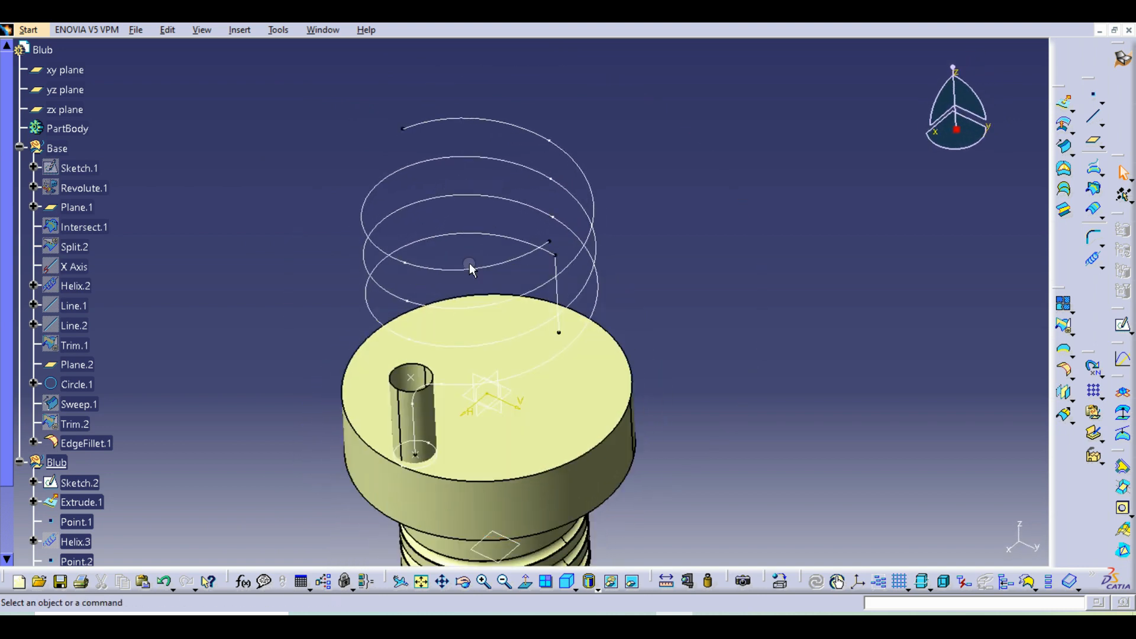
middle_click_drag(694, 254, 500, 275)
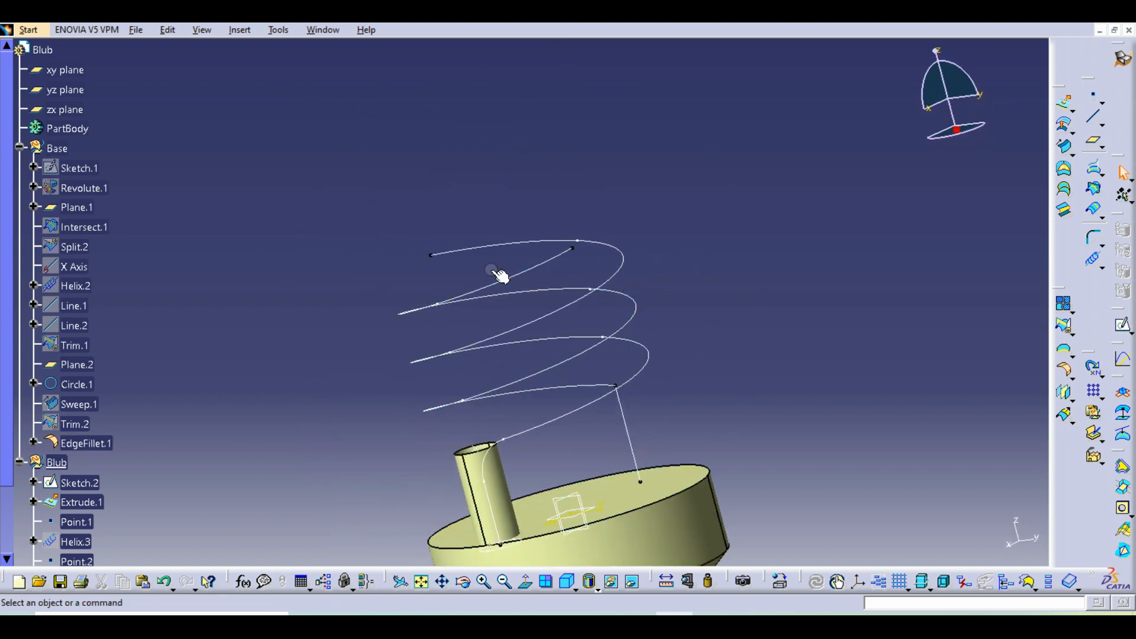
left_click(518, 440)
middle_click_drag(712, 301, 779, 351)
left_click(779, 350)
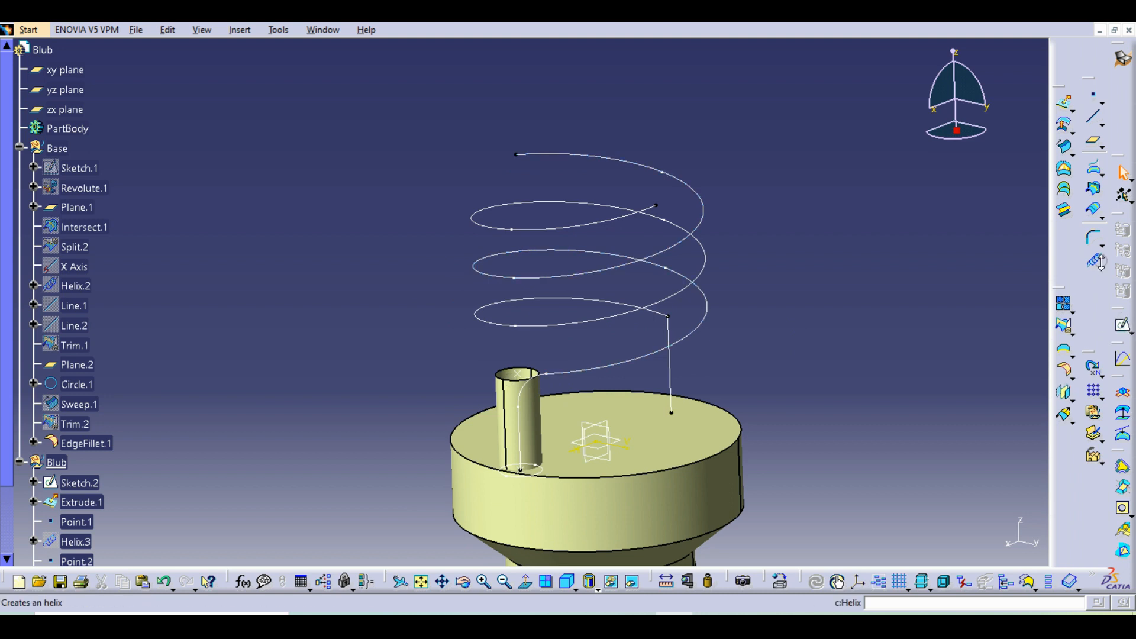
left_click(1094, 237)
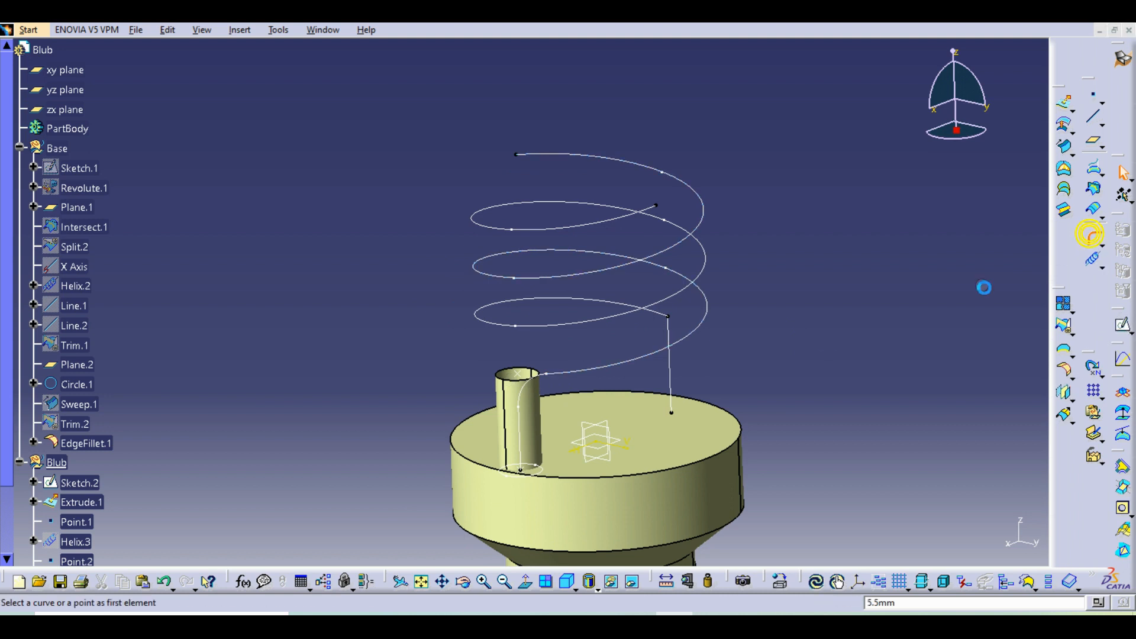
left_click(665, 317)
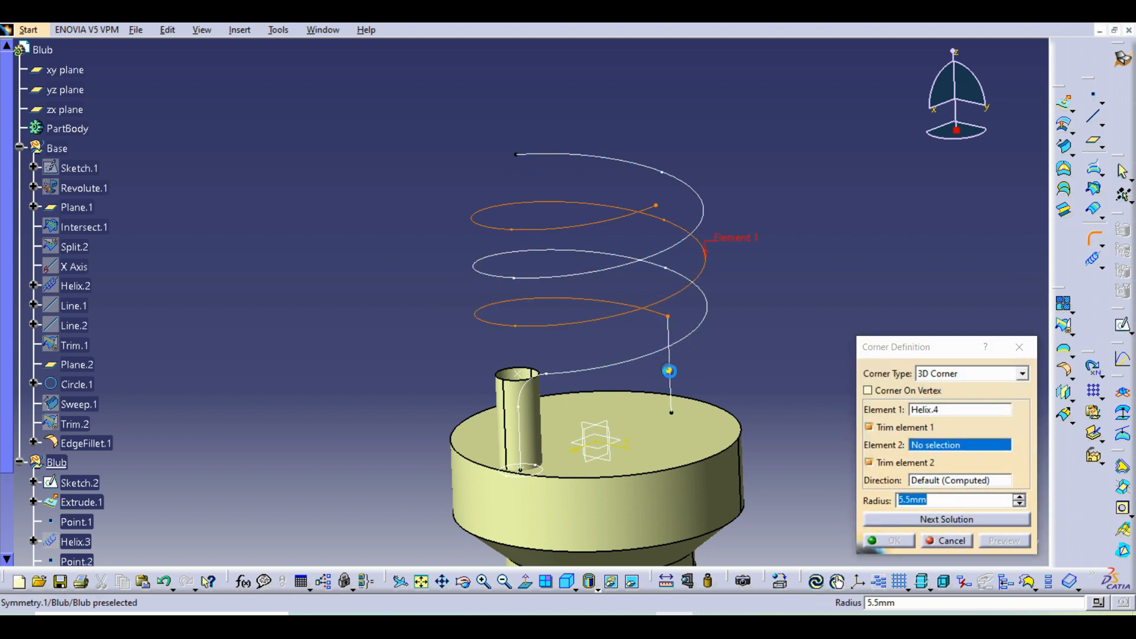
left_click(673, 368)
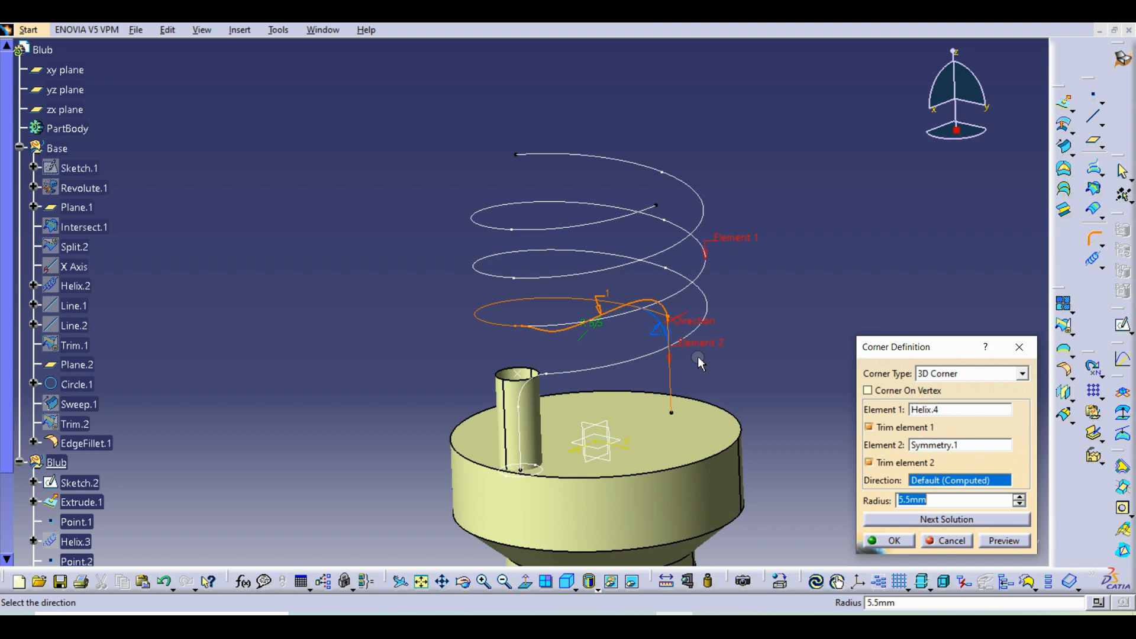
left_click(661, 329)
left_click(890, 541)
Step: Start a Normal connect curve with tangency continuity between the free upper ends of the two cornered spirals
middle_click_drag(665, 264, 651, 335)
left_click(1102, 245)
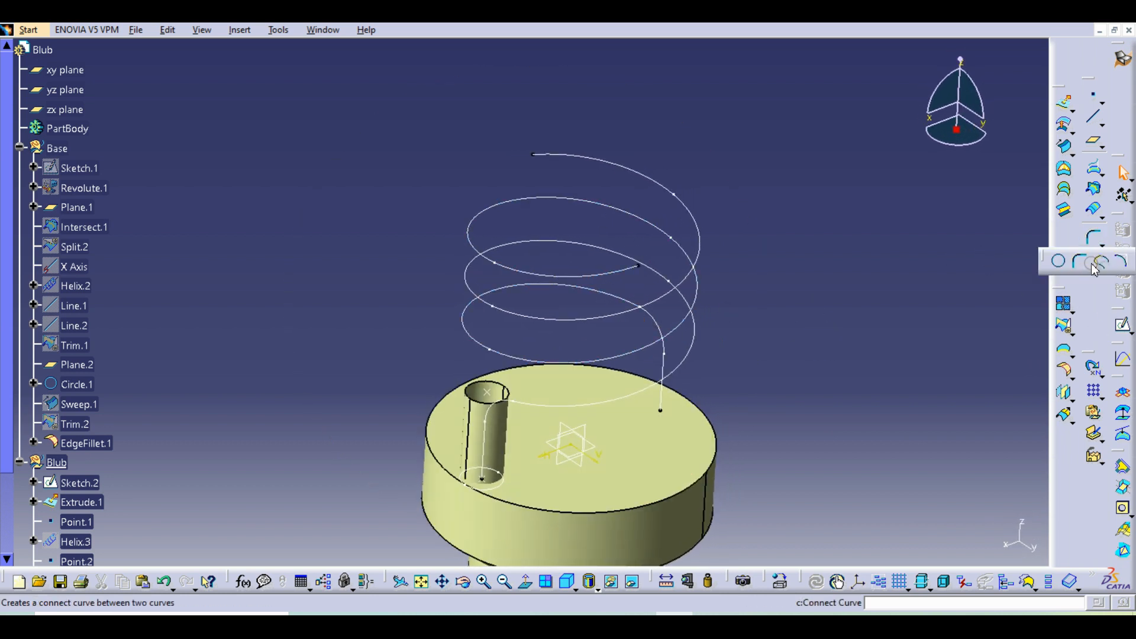
left_click(1099, 264)
left_click(640, 267)
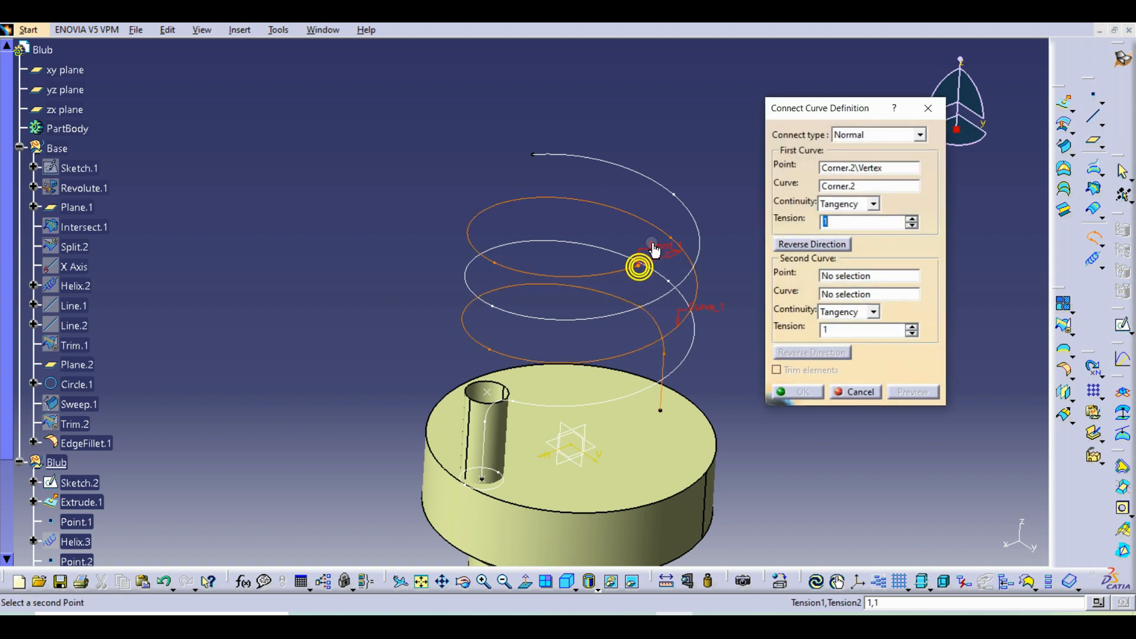
left_click(532, 157)
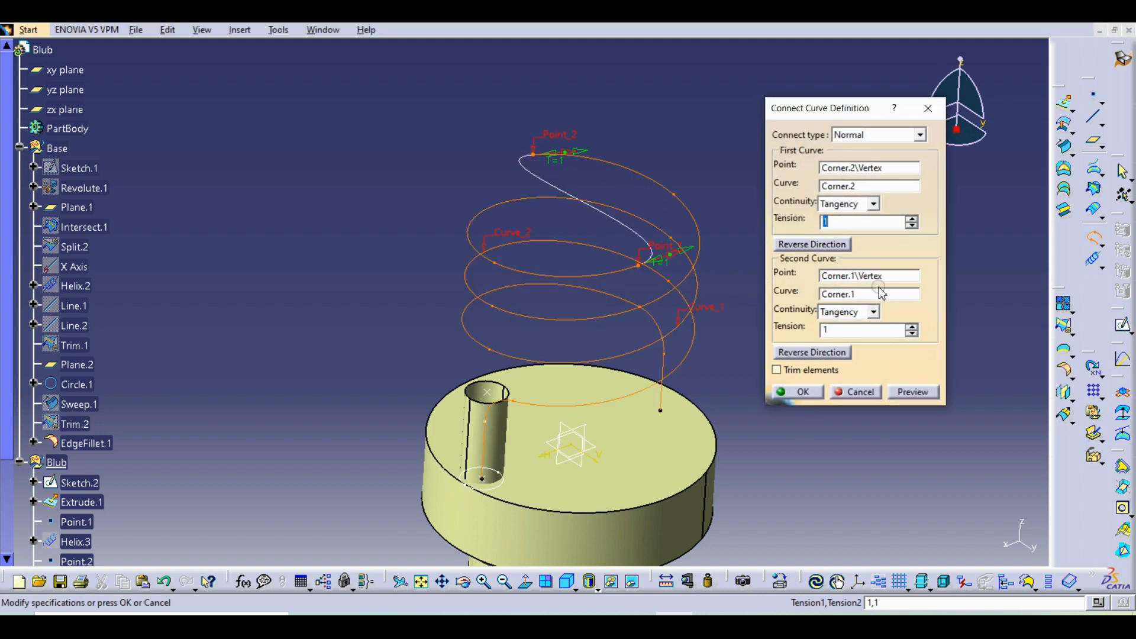
Step: Set the connect curve's tension to 1.4 on the first curve and 1.3 on the second, and create it
mouse_move(641, 290)
middle_mouse_down()
mouse_move(471, 281)
mouse_move(436, 223)
mouse_move(581, 317)
mouse_move(580, 203)
mouse_move(631, 292)
middle_mouse_up()
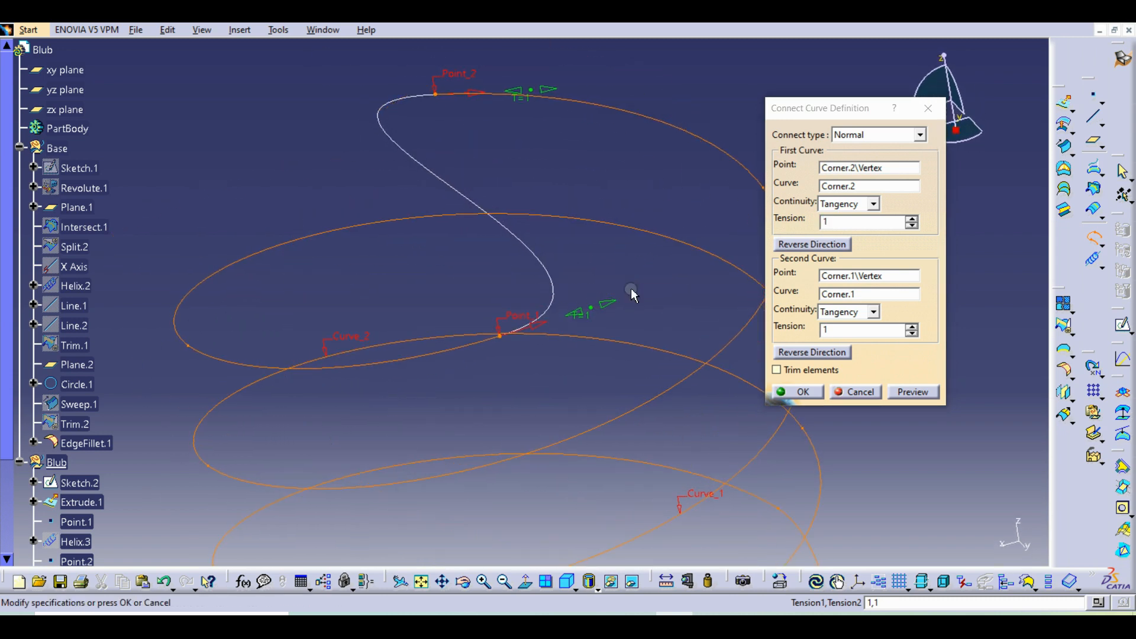
left_click(912, 327)
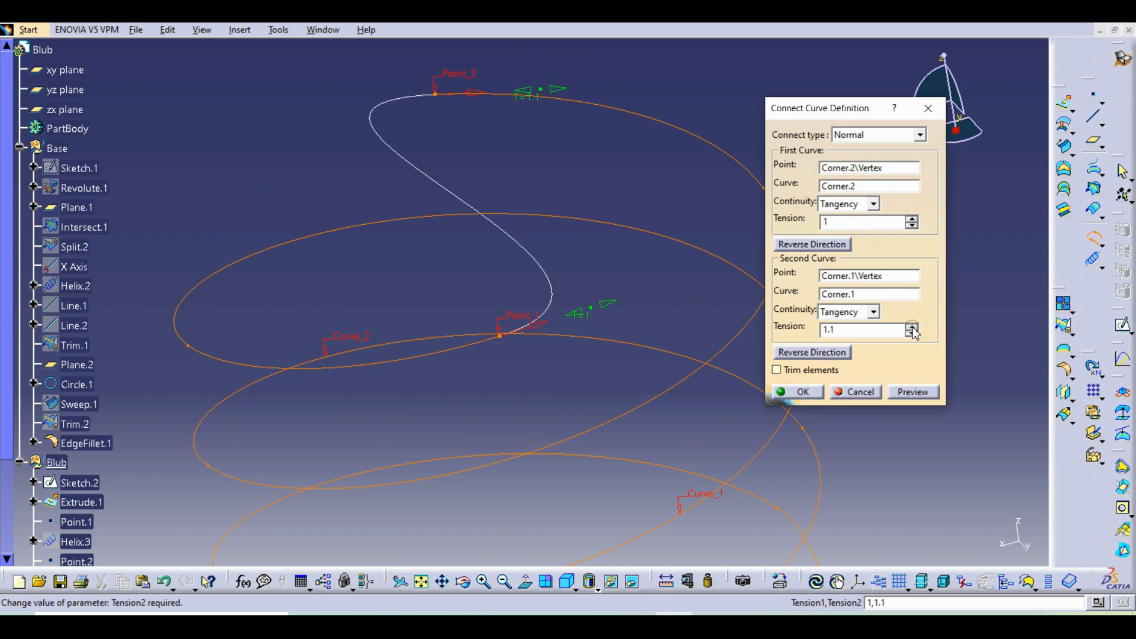
left_click(913, 327)
left_click(913, 326)
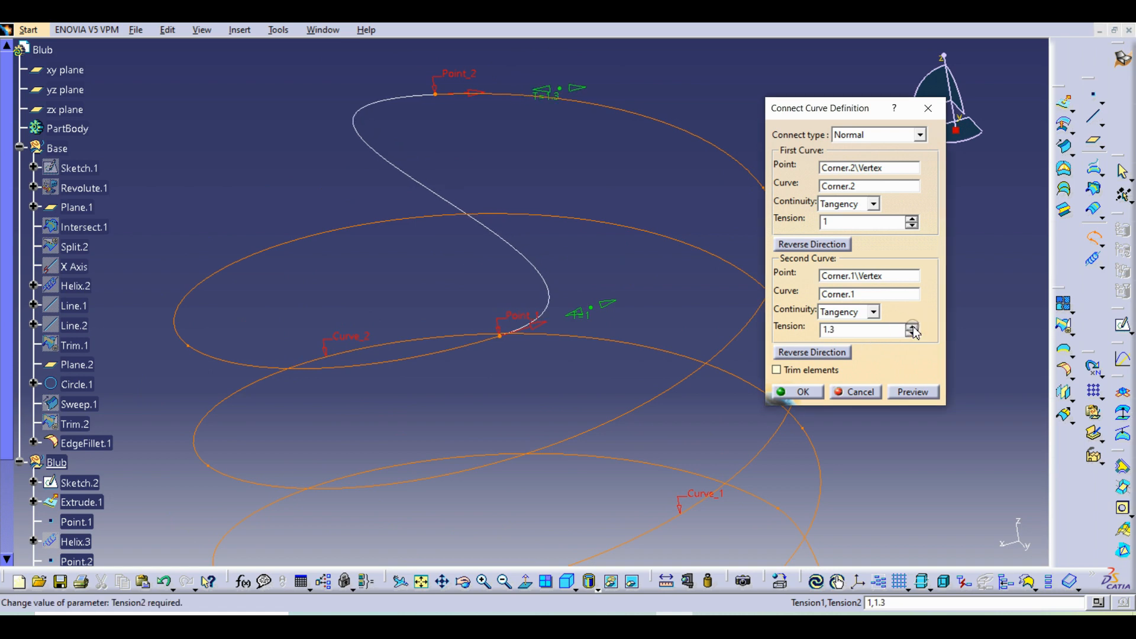
left_click(912, 218)
left_click(912, 218)
left_click(913, 219)
middle_click_drag(659, 246, 536, 364)
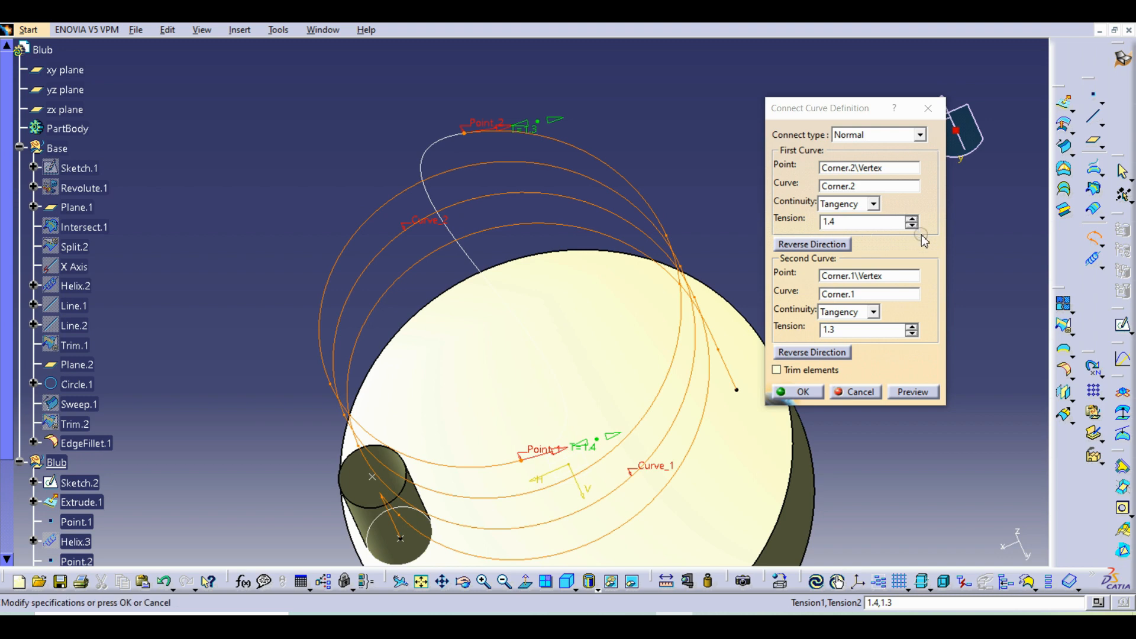
left_click(912, 325)
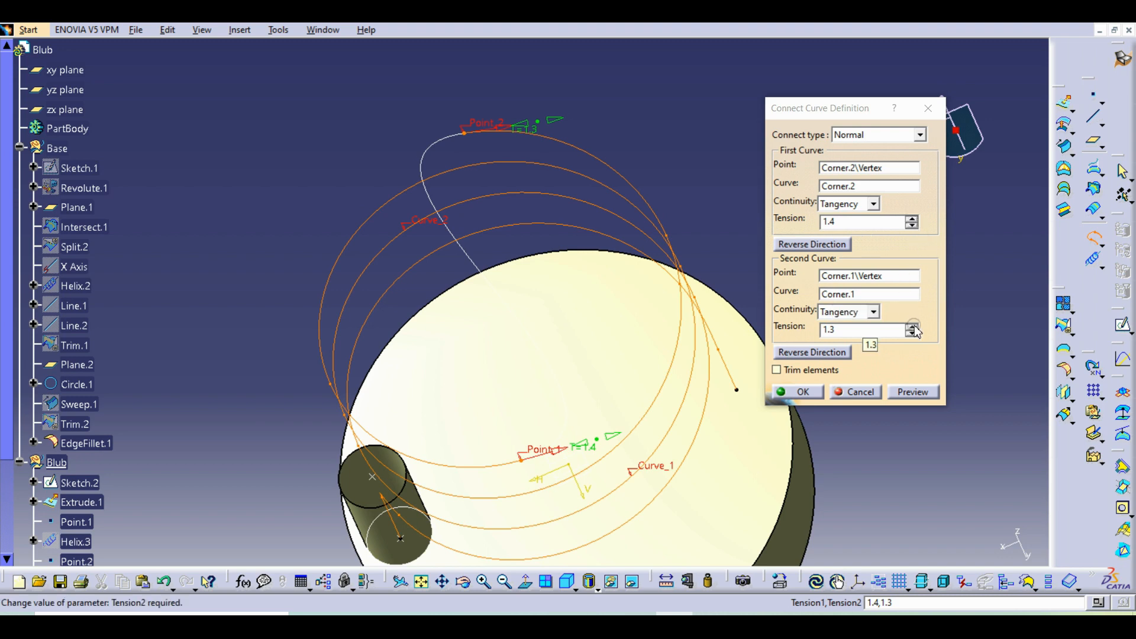
left_click(803, 391)
Step: Trim the first cornered spiral, the connect curve and the second cornered spiral together into one continuous path
middle_click_drag(609, 216, 591, 248)
middle_click_drag(705, 343, 699, 266)
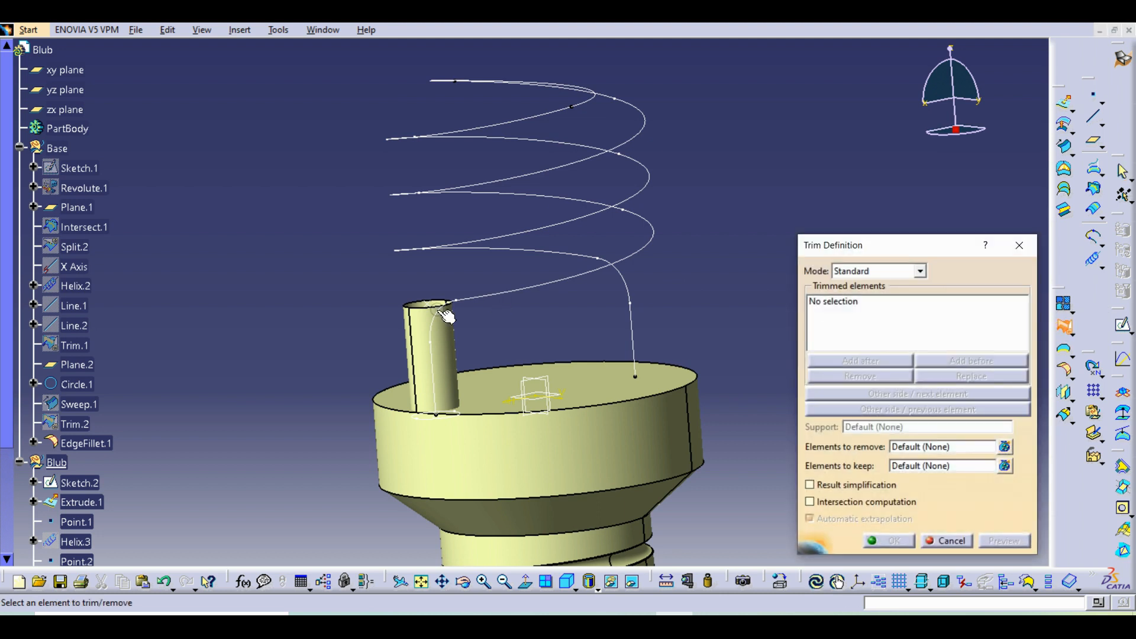
left_click(440, 371)
middle_click_drag(662, 125, 555, 171)
left_click(436, 117)
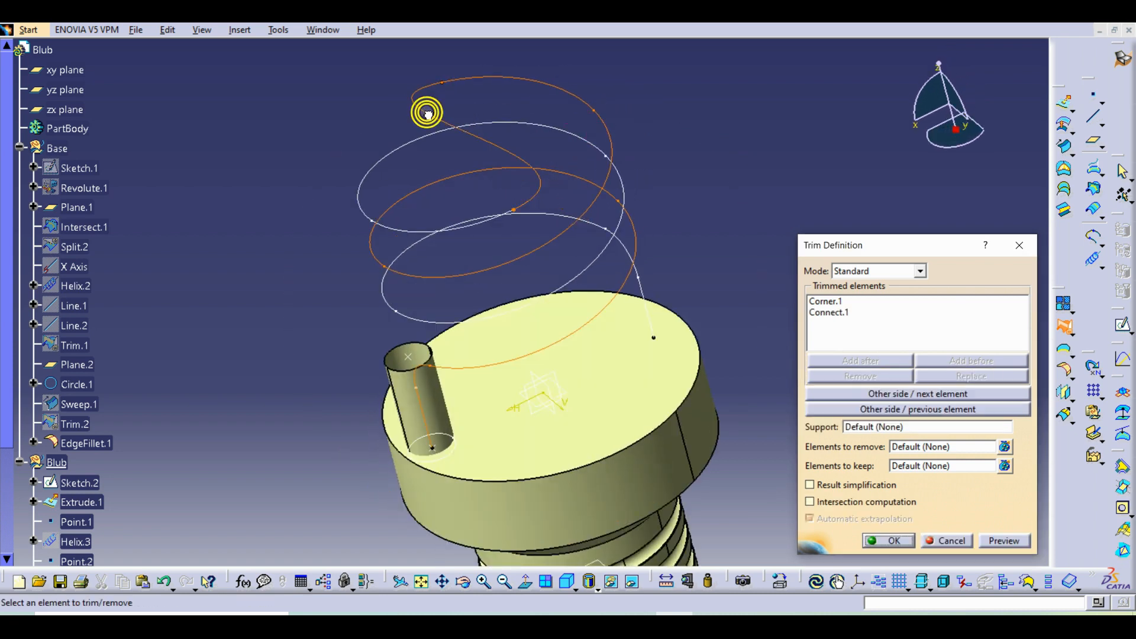
left_click(405, 231)
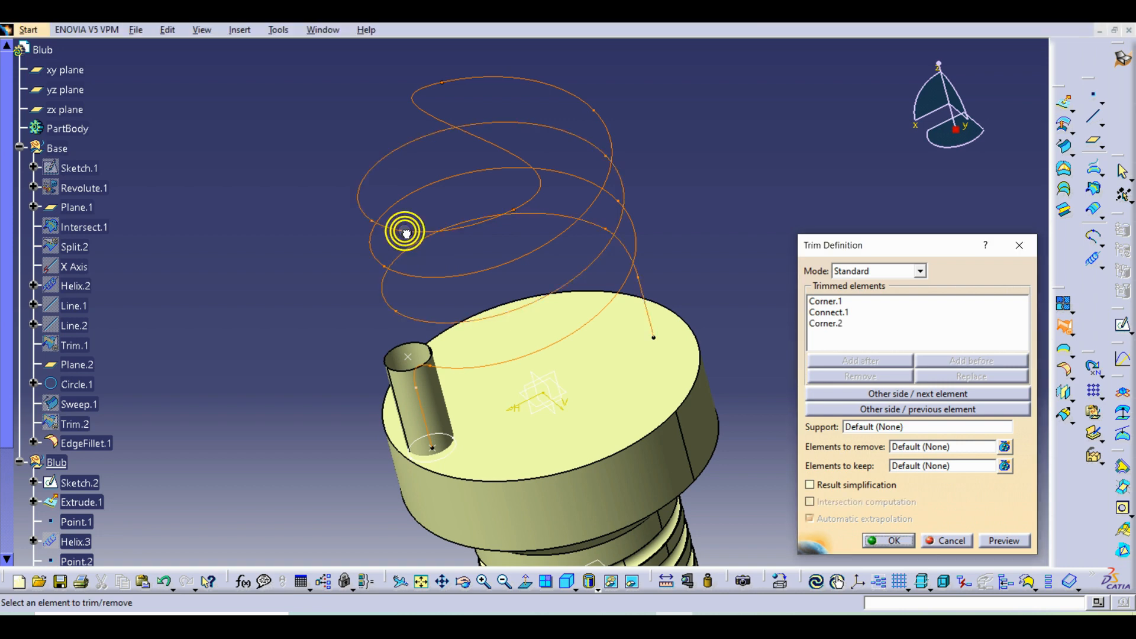
left_click(889, 541)
Step: Hide the short extruded tube surface standing on the base
mouse_move(505, 314)
middle_mouse_down()
mouse_move(540, 182)
mouse_move(509, 314)
middle_mouse_up()
right_click(414, 340)
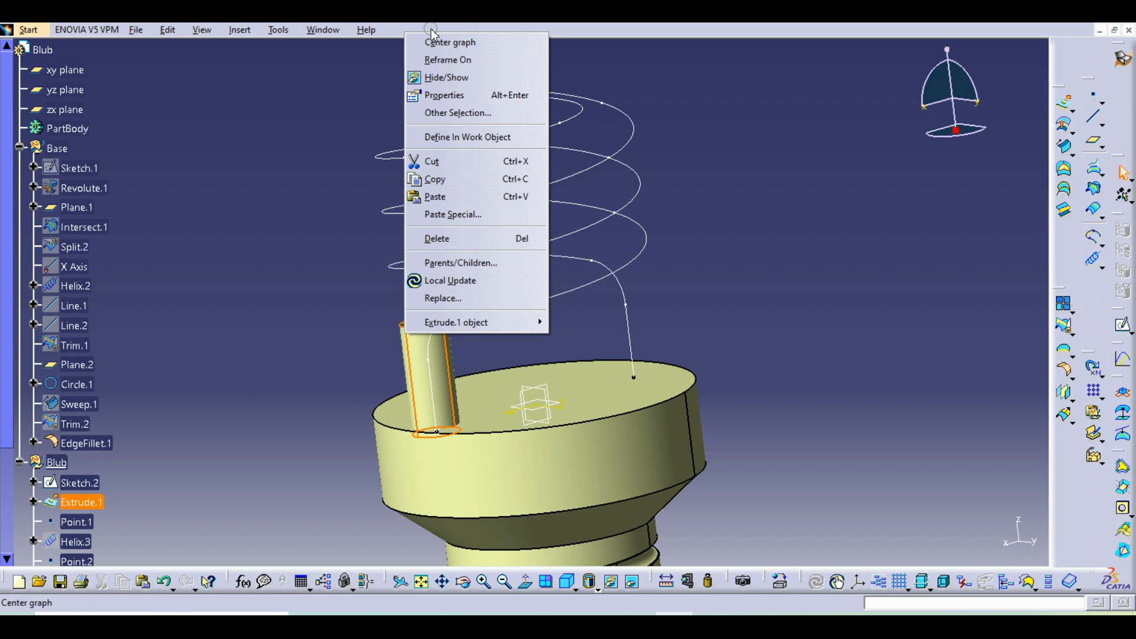
left_click(423, 76)
Step: Create an explicit swept surface with the circle sketch as profile and the trimmed spiral path as guide curve
middle_click_drag(528, 340, 609, 359)
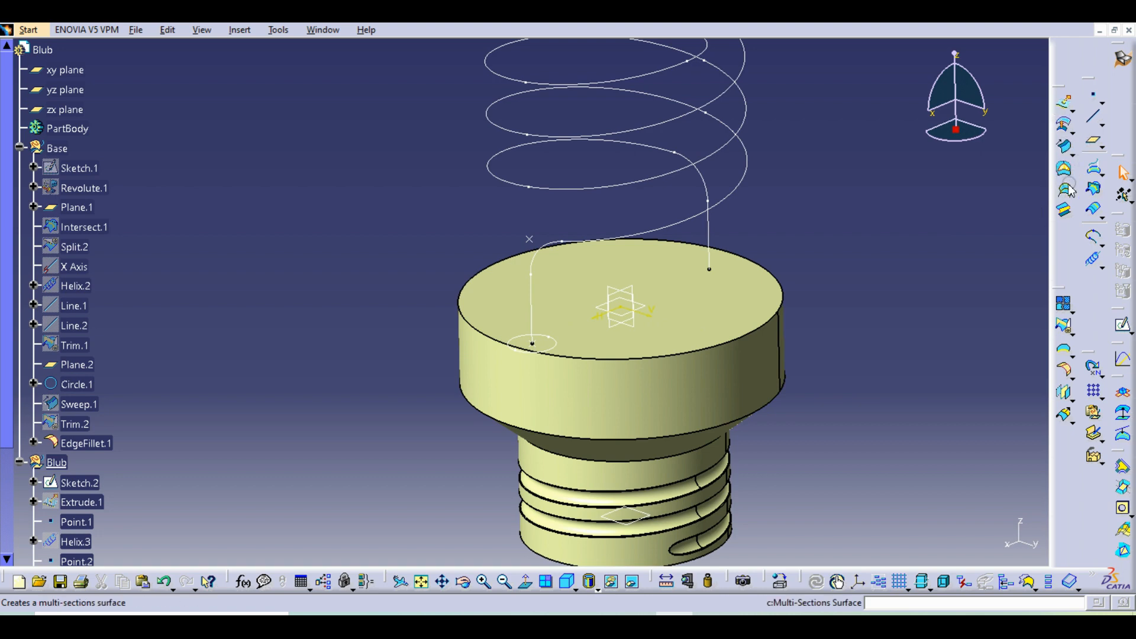
left_click(1066, 148)
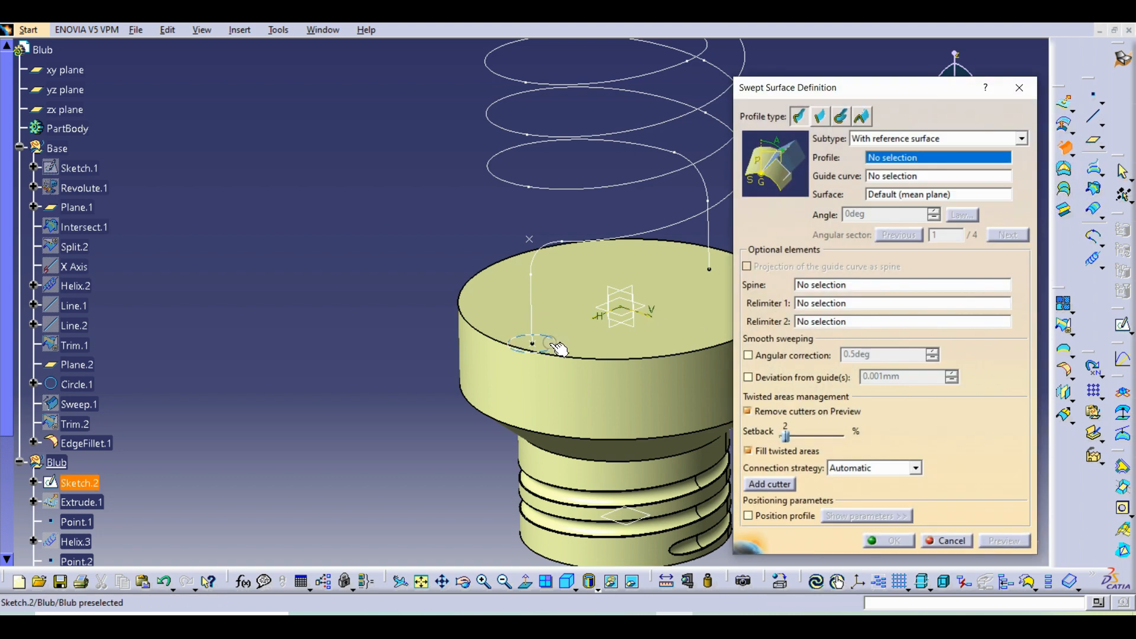
left_click(556, 347)
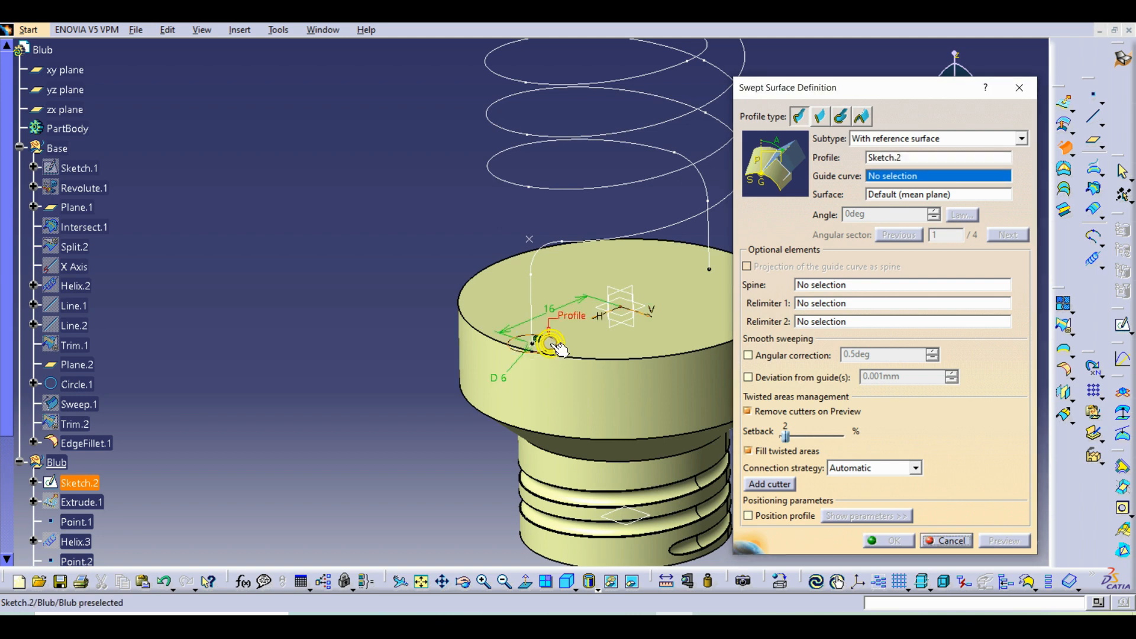
left_click(542, 295)
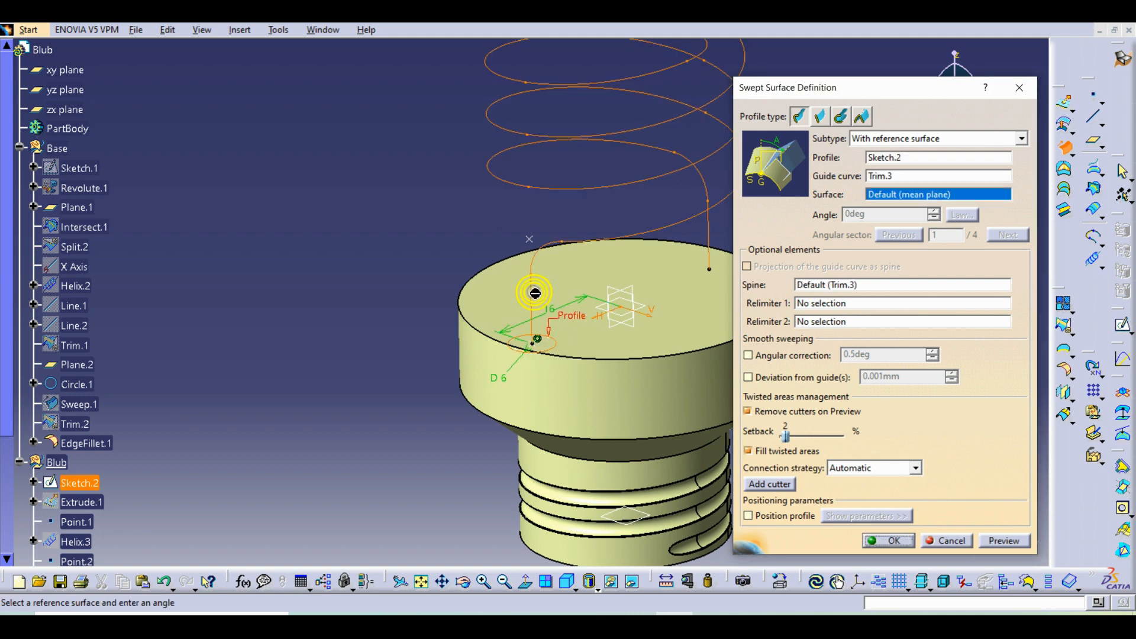
left_click(880, 540)
Step: Hide the circular profile sketch, Sketch.2, at the foot of the swept tube
middle_click_drag(667, 373, 473, 382)
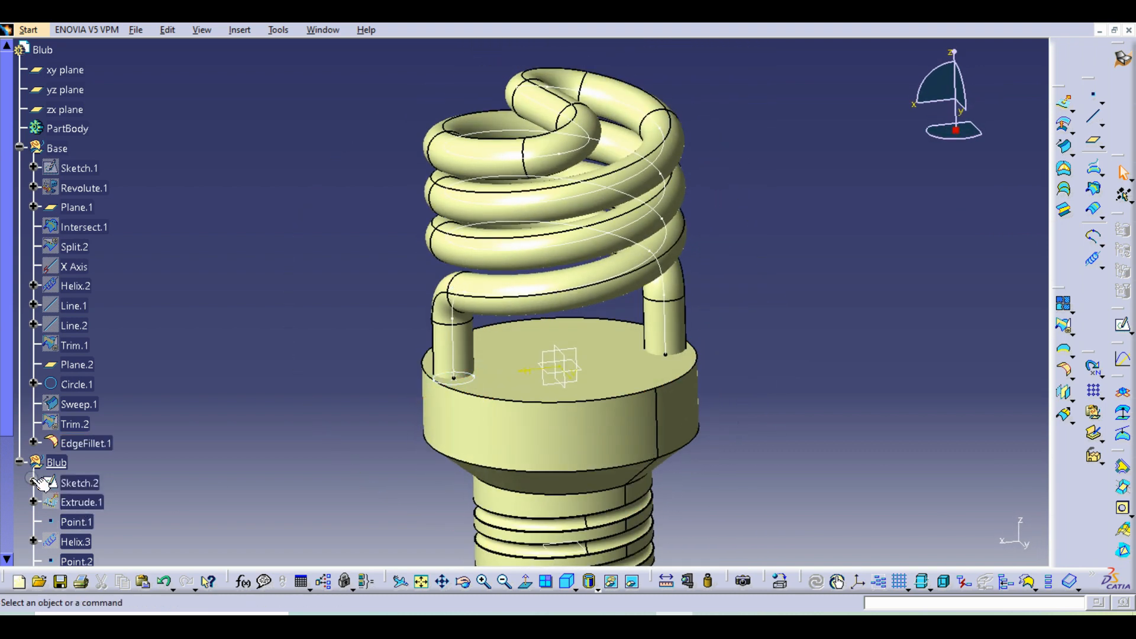
right_click(77, 483)
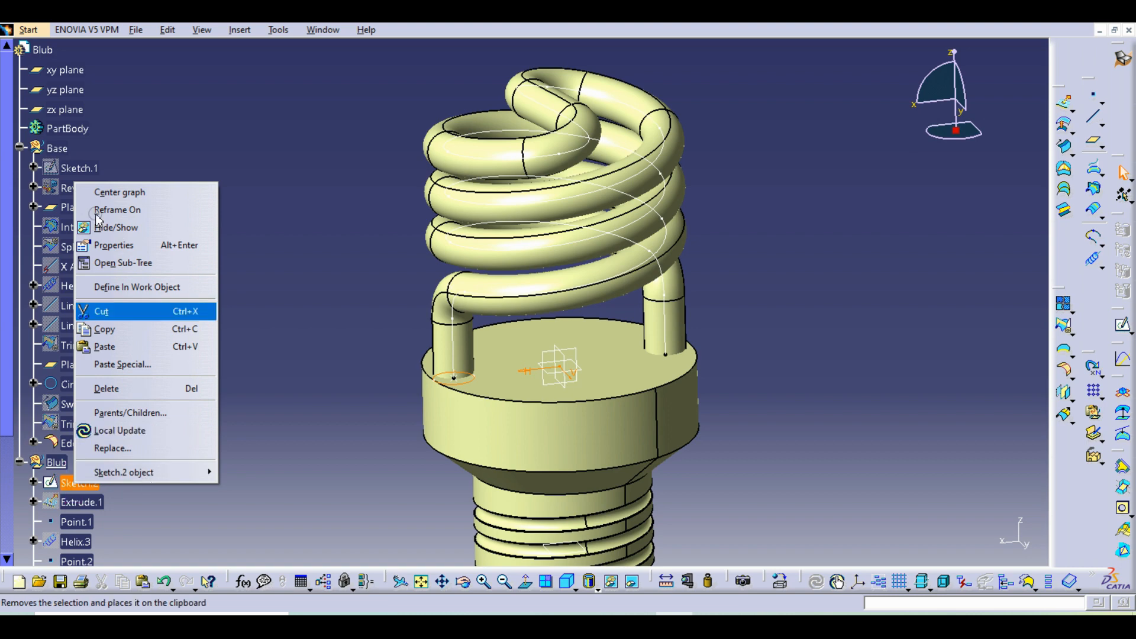
left_click(103, 245)
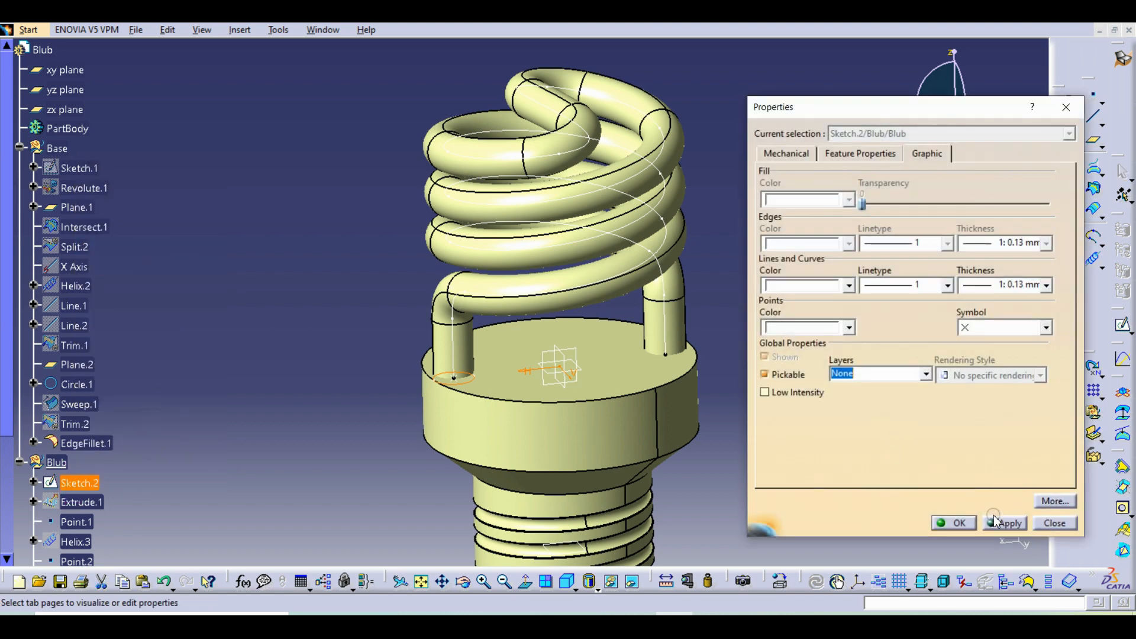
left_click(1055, 523)
right_click(80, 483)
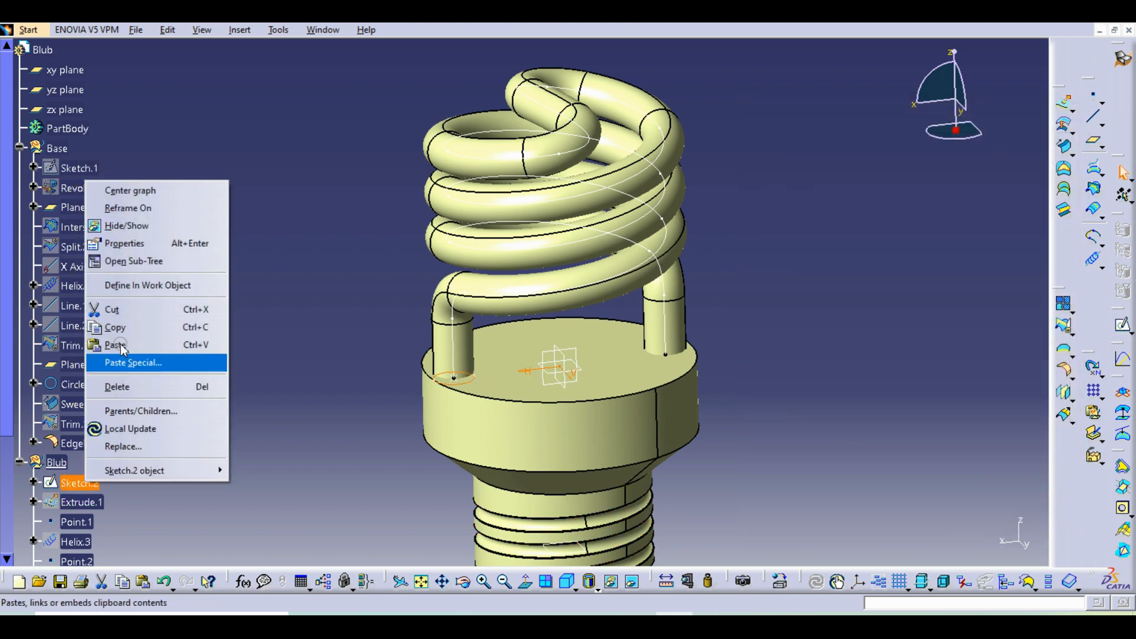
left_click(123, 231)
Step: Hide the trimmed spiral path curve that runs through the swept tube
middle_click_drag(160, 401, 211, 296)
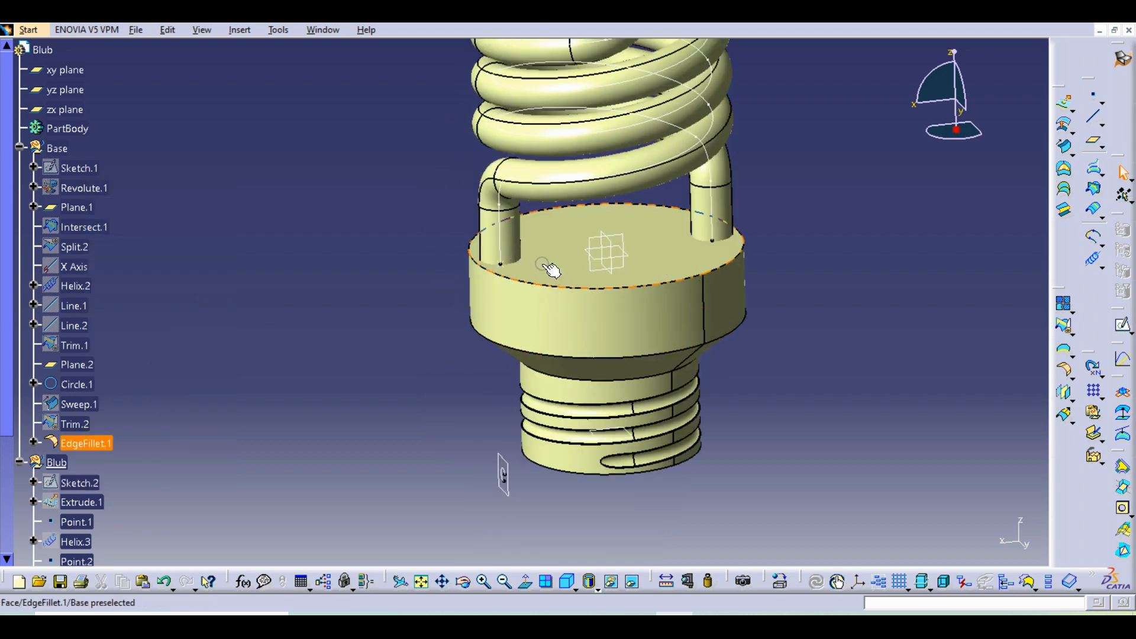
right_click(507, 242)
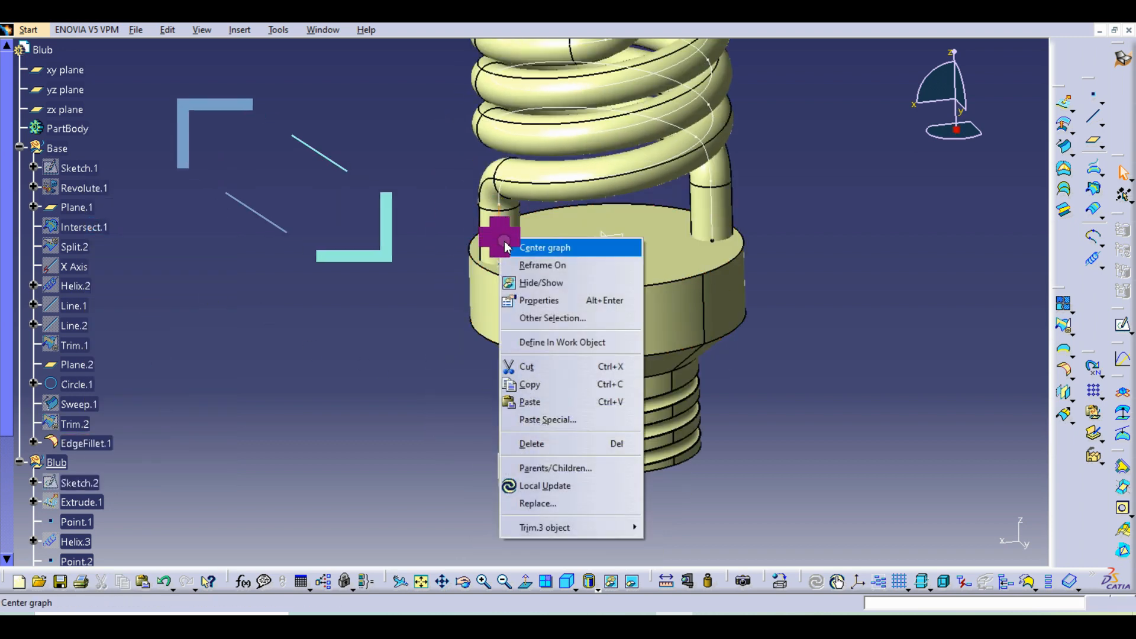
left_click(533, 282)
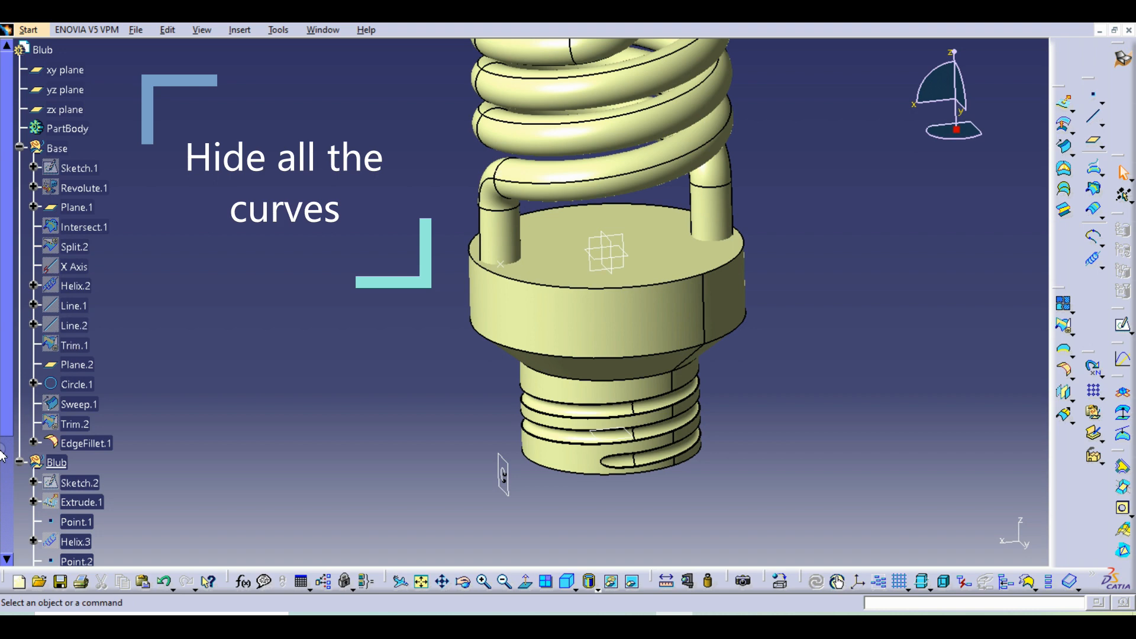
Step: Collapse the Blub geometrical set and hide Plane.2 and Circle.1 in the Base set
left_click(20, 461)
middle_click_drag(342, 368, 577, 480)
right_click(63, 365)
left_click(85, 110)
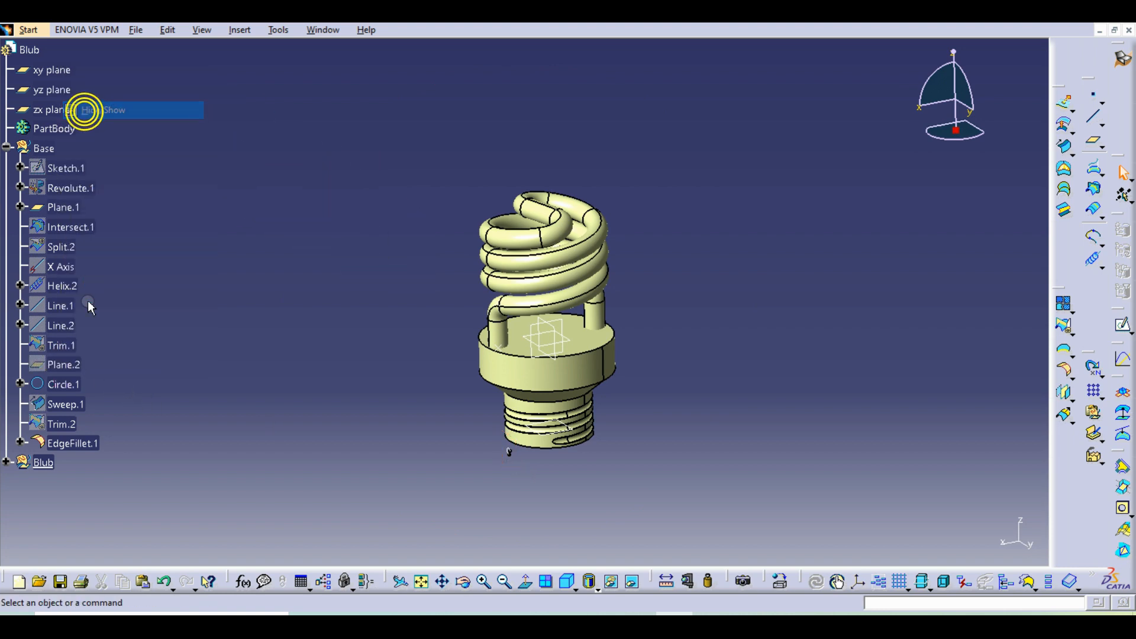
right_click(59, 384)
left_click(95, 127)
middle_click_drag(677, 317, 562, 409)
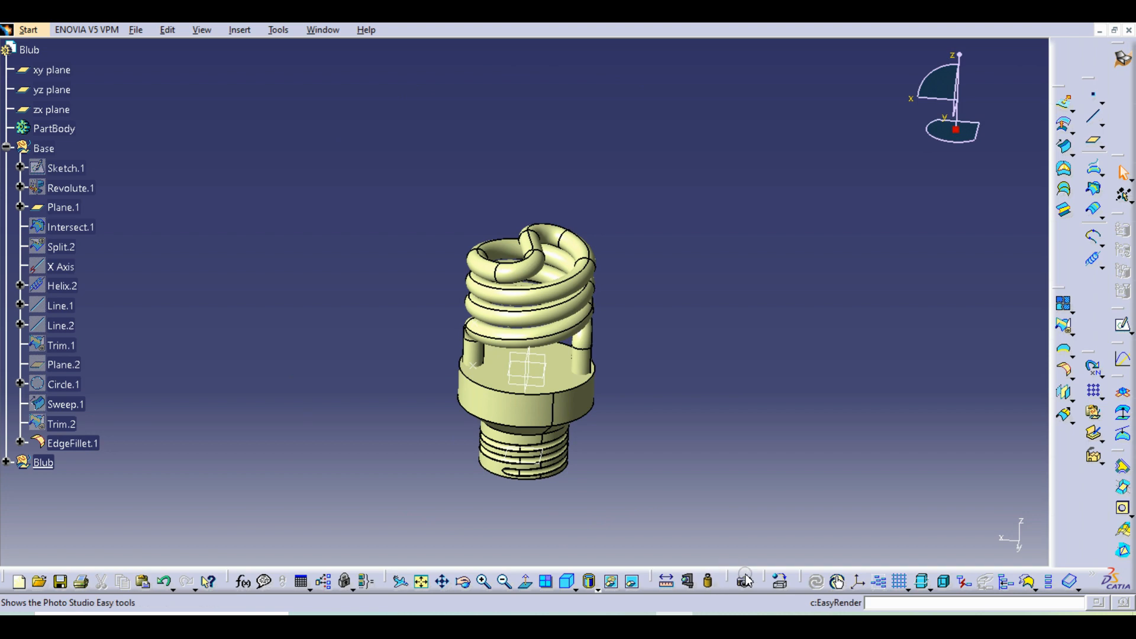
Step: Apply the White material from the Painting library to both the Blub and Base geometrical sets
left_click(783, 582)
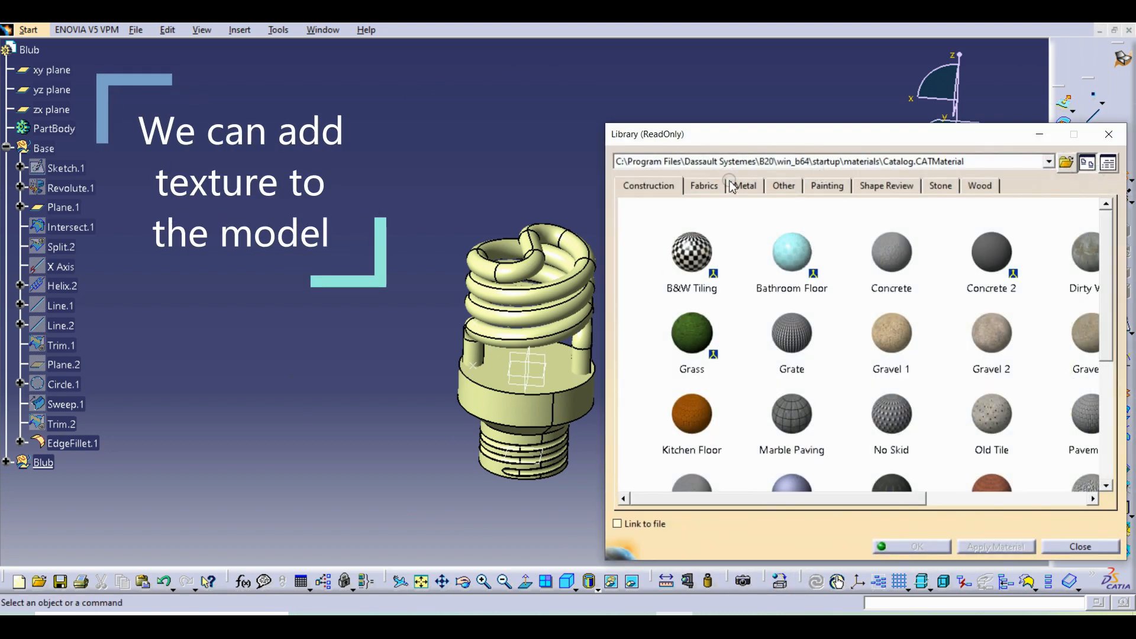
left_click(782, 186)
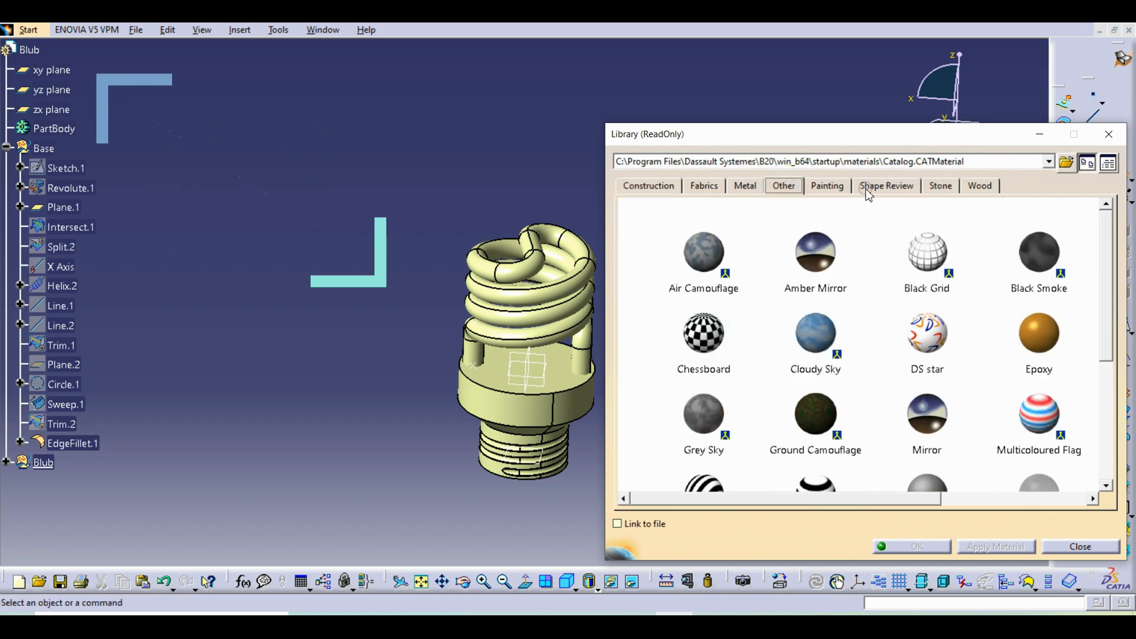
left_click(835, 187)
scroll(776, 367, "down", 5)
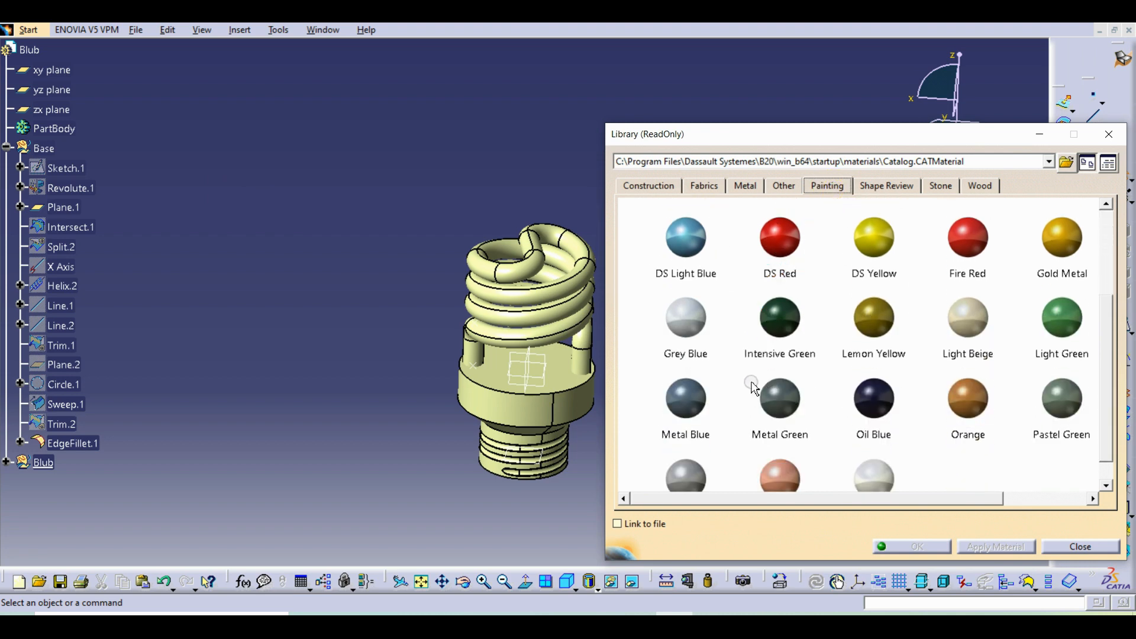
mouse_move(872, 412)
left_mouse_down()
mouse_move(654, 363)
mouse_move(580, 287)
mouse_move(46, 468)
left_mouse_up()
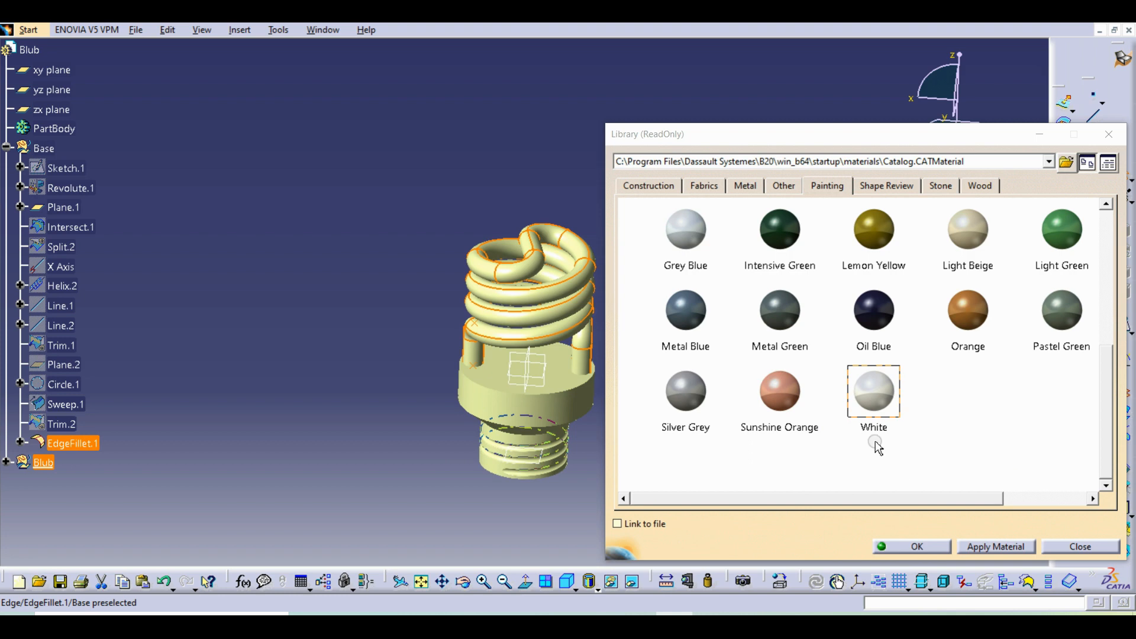
left_click_drag(883, 403, 41, 151)
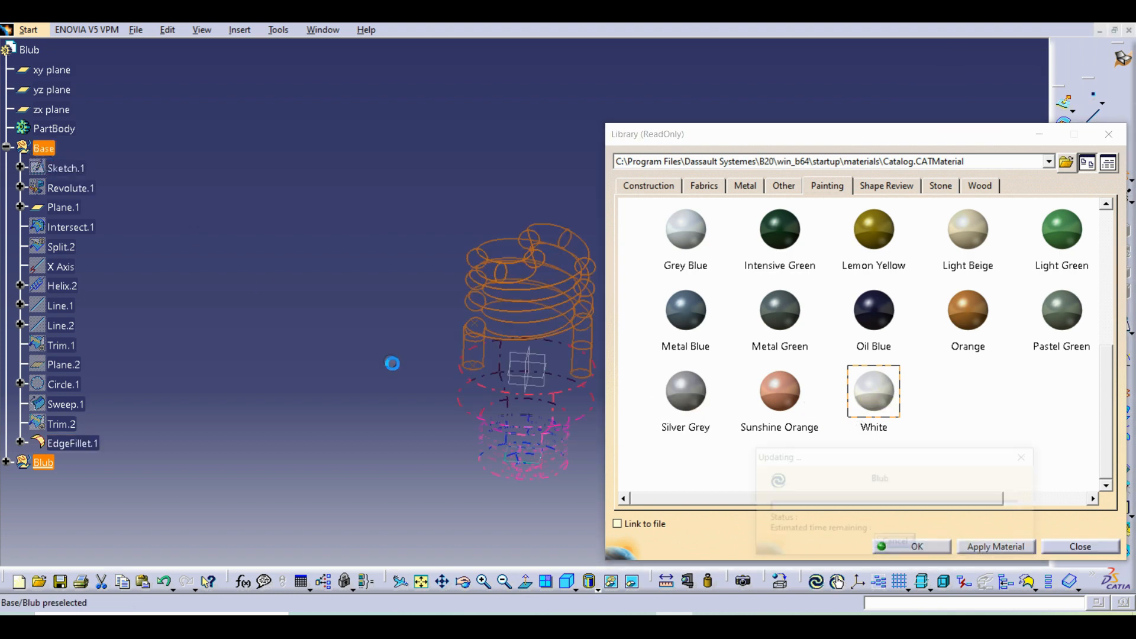
left_click(917, 547)
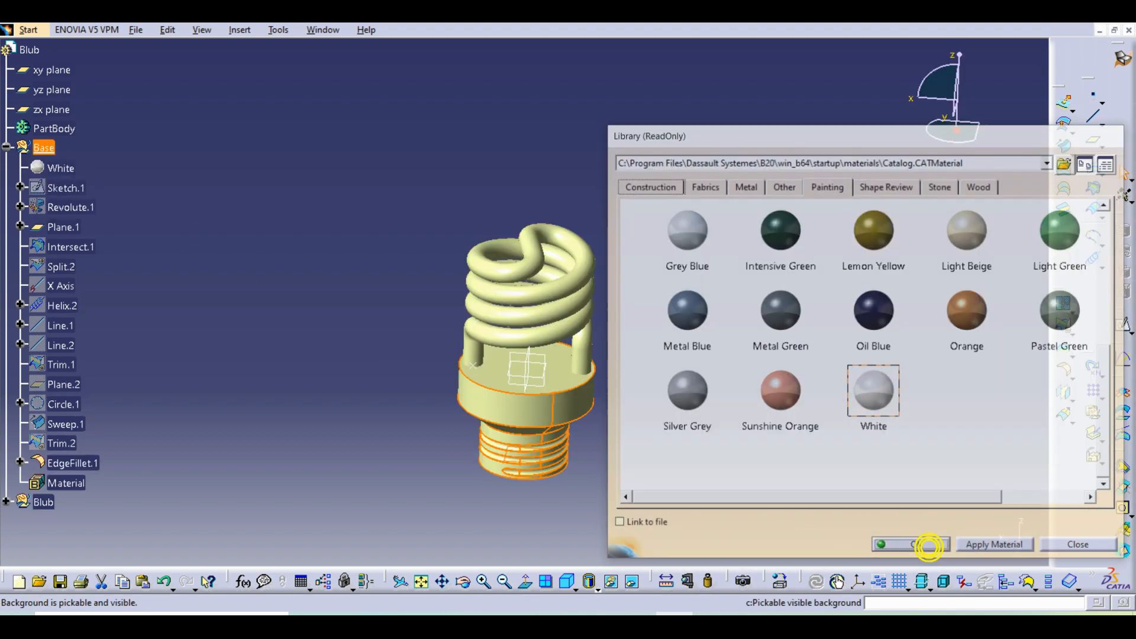
Step: Switch the display to shading with material and clear the selection of the Base set
left_click(599, 587)
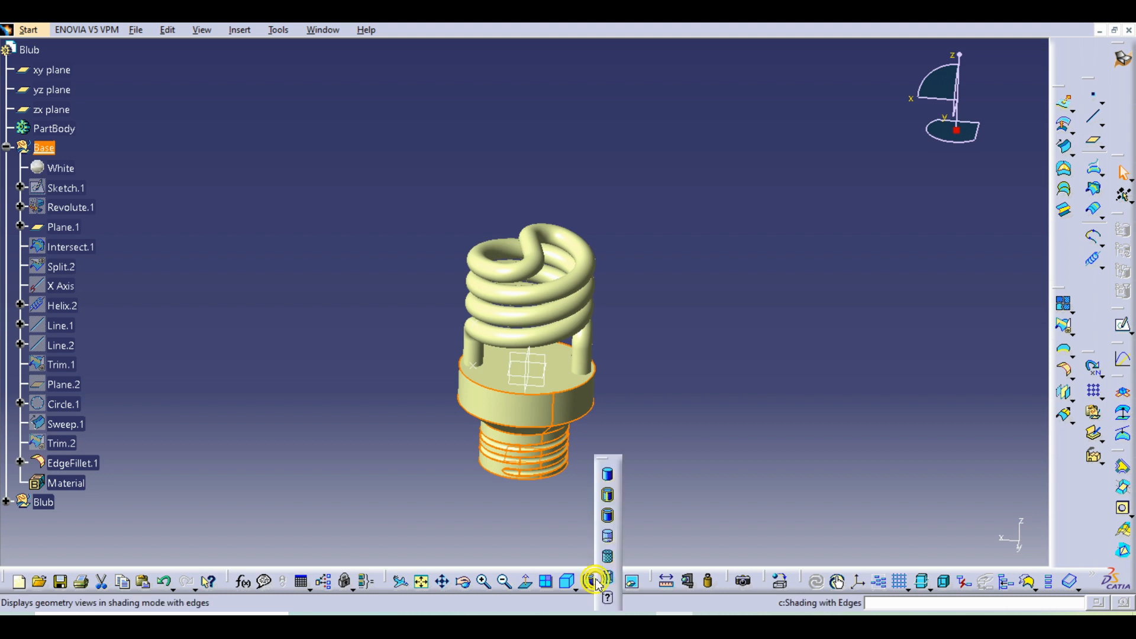
left_click(610, 565)
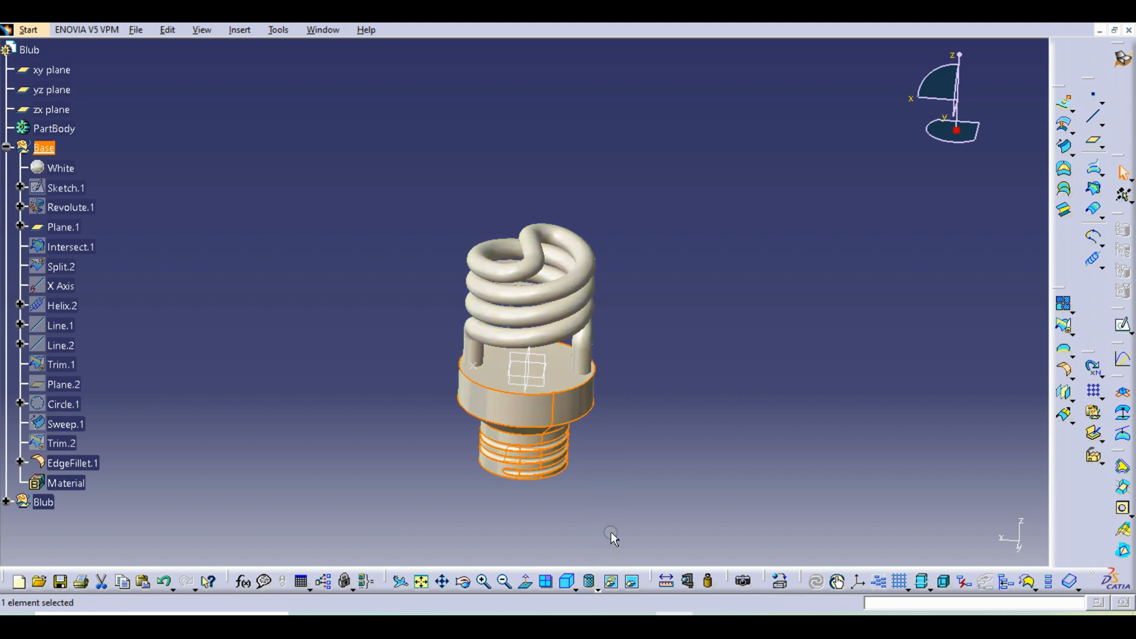
mouse_move(641, 437)
middle_mouse_down()
mouse_move(545, 442)
mouse_move(596, 404)
mouse_move(381, 215)
mouse_move(455, 342)
mouse_move(367, 378)
mouse_move(553, 472)
mouse_move(535, 419)
mouse_move(685, 412)
mouse_move(605, 391)
middle_mouse_up()
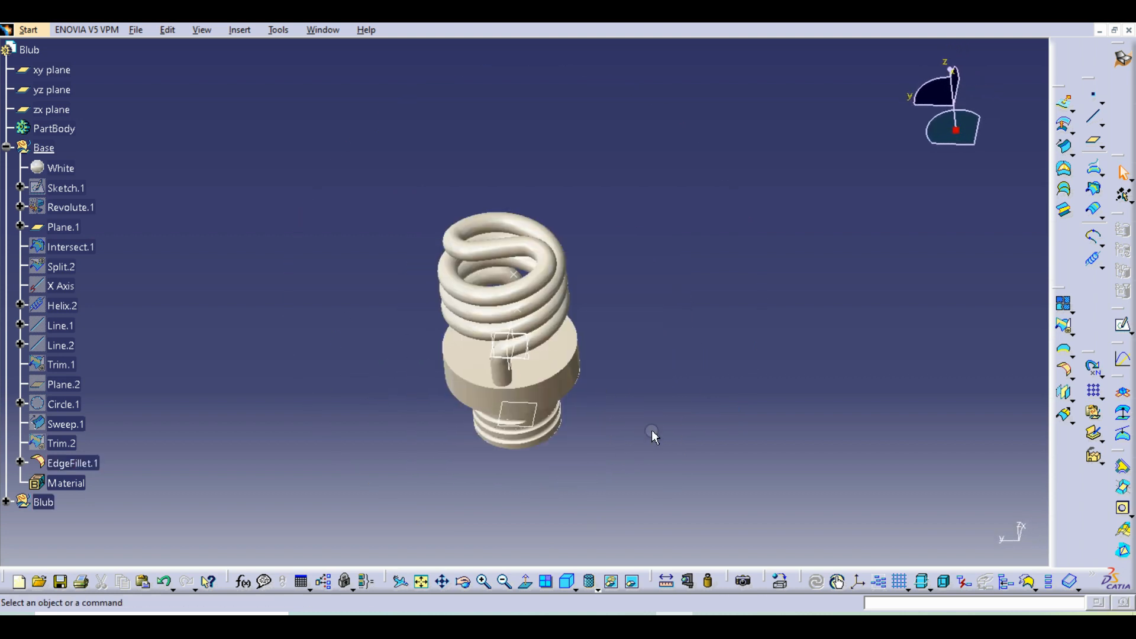
Step: Collapse the Base geometrical set in the tree and save the part
left_click(5, 147)
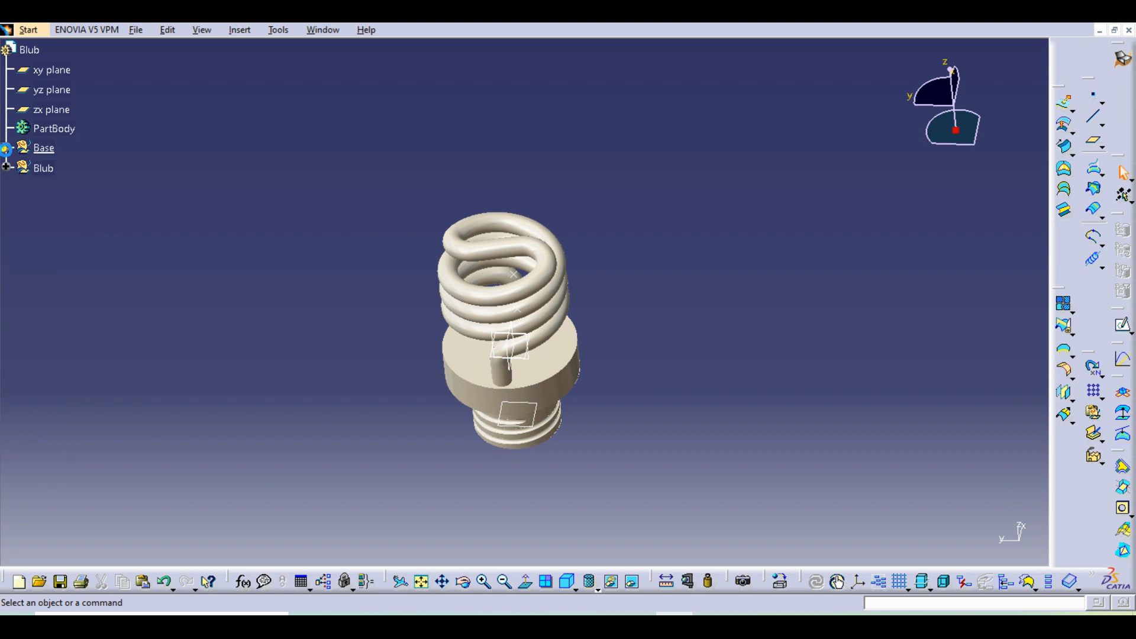
left_click(135, 30)
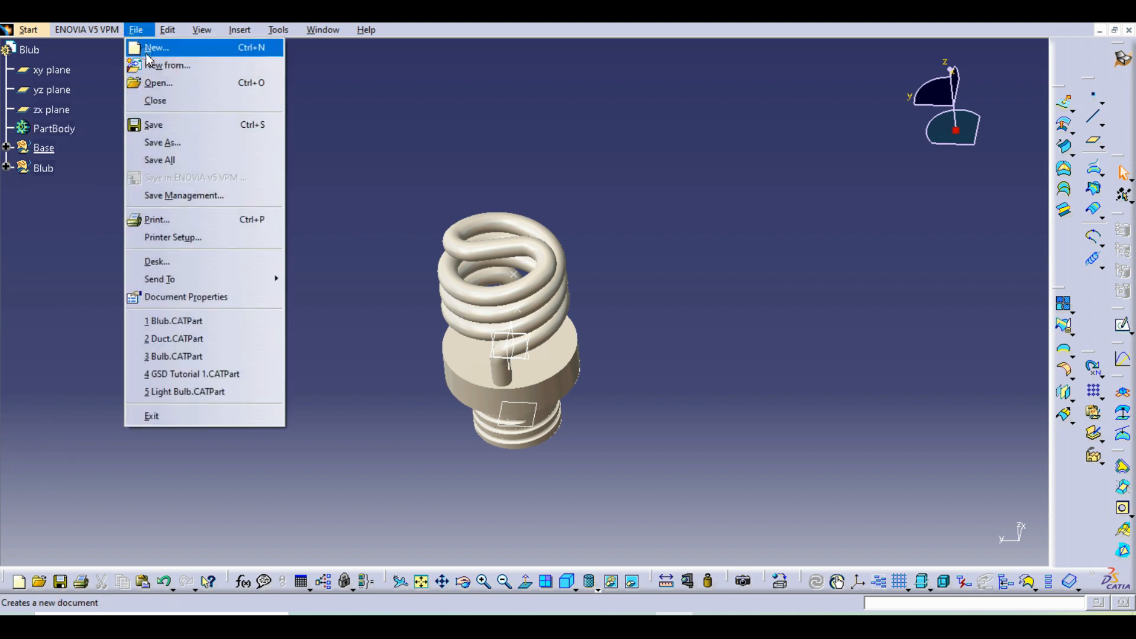
left_click(149, 124)
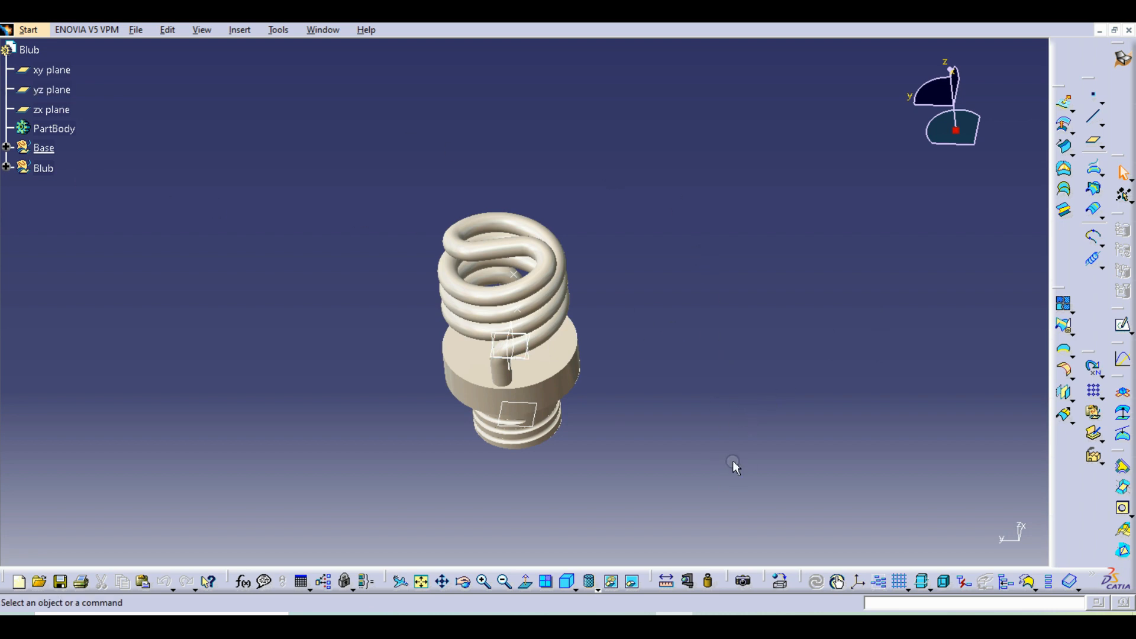
left_click(936, 622)
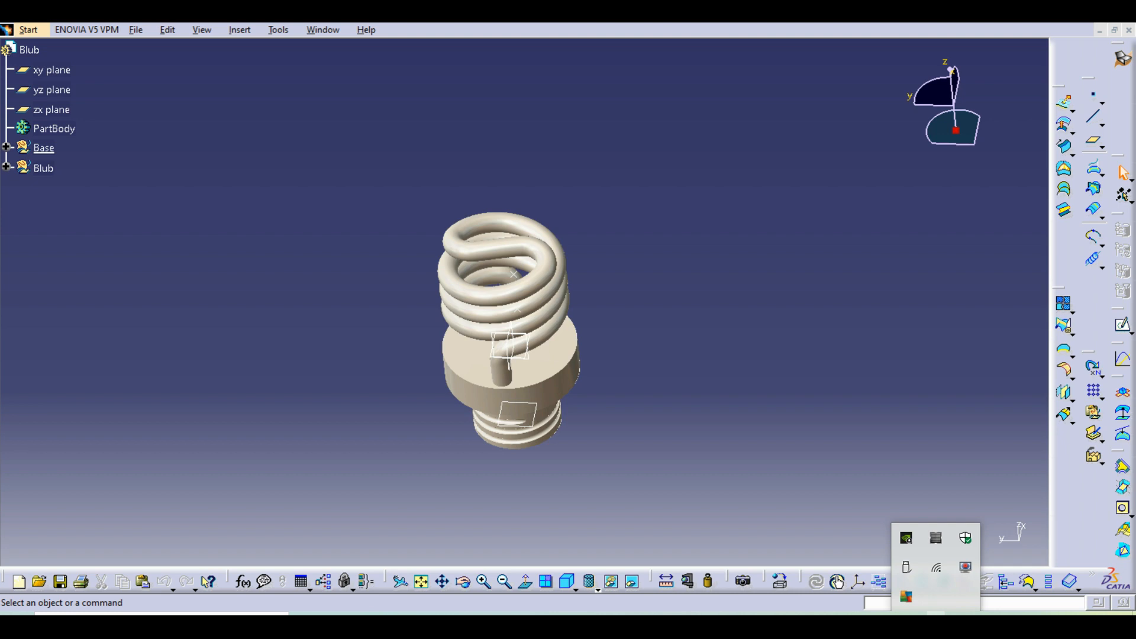
left_click(740, 473)
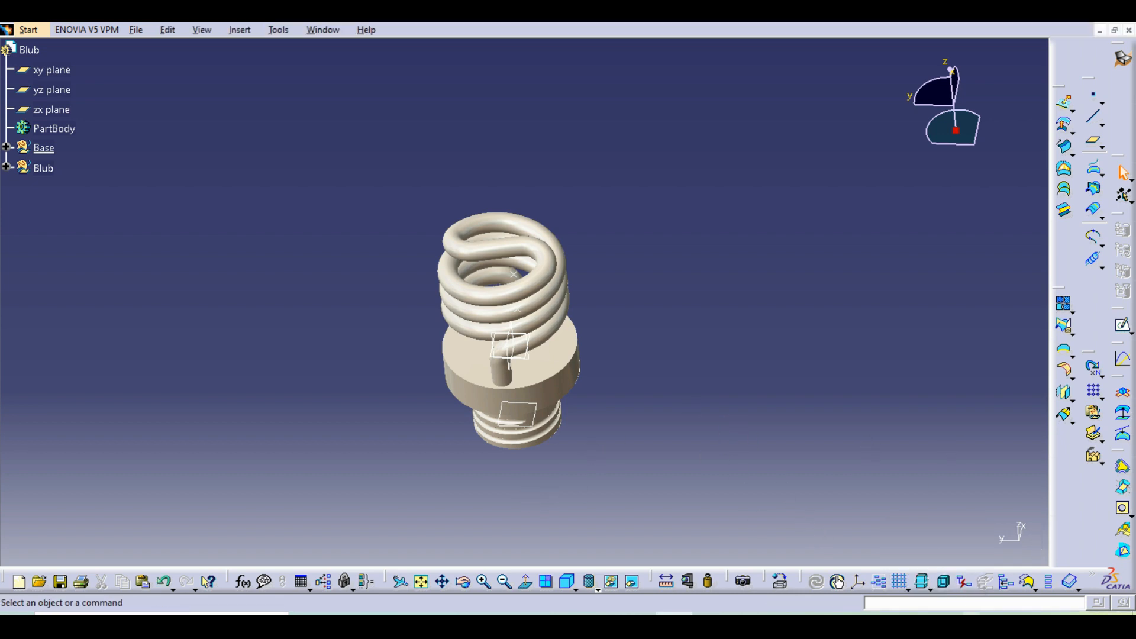
left_click(936, 621)
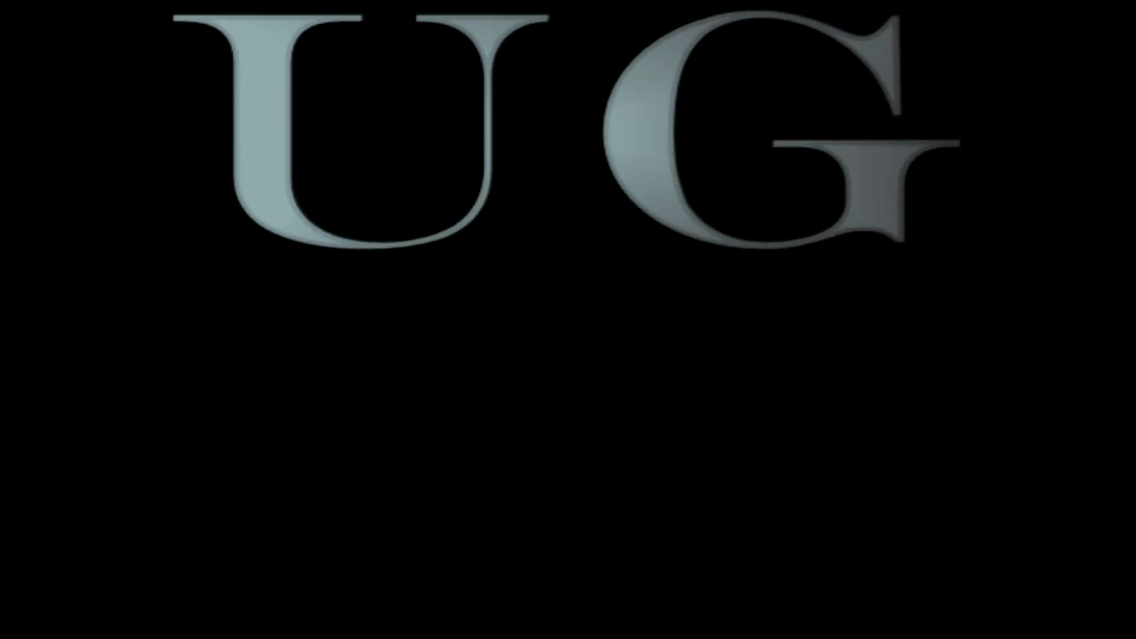